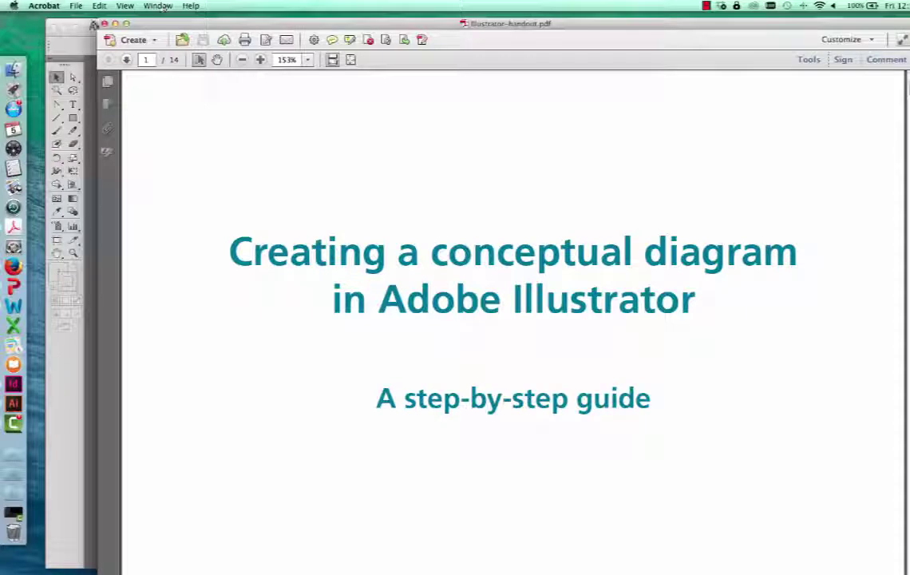
Close the PDF guide and, in Illustrator, create a landscape Letter document named "adobe tutorial" with units in inches.
{"action": "key", "text": "super+w"}
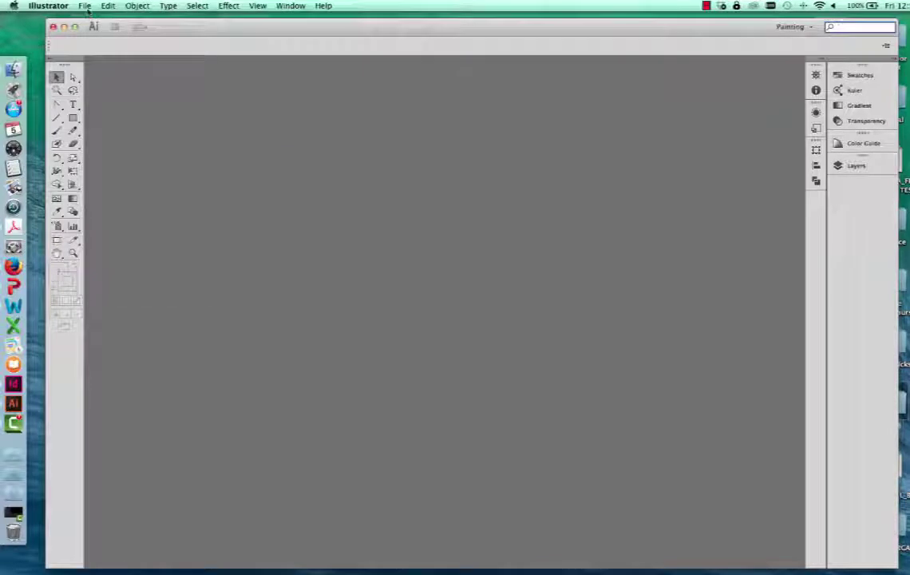
{"action": "left_click", "coordinate": [84, 6]}
{"action": "left_click", "coordinate": [95, 26]}
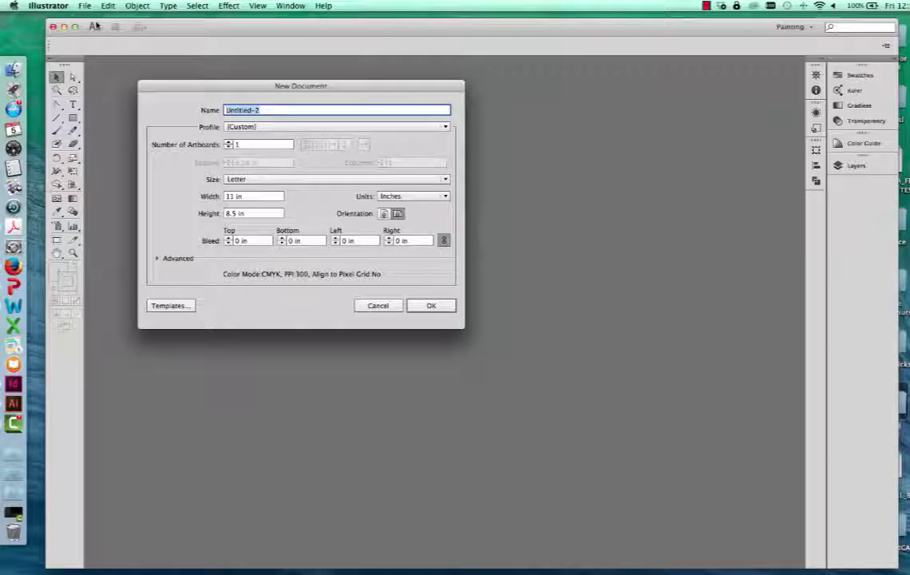
{"action": "type", "text": "boot"}
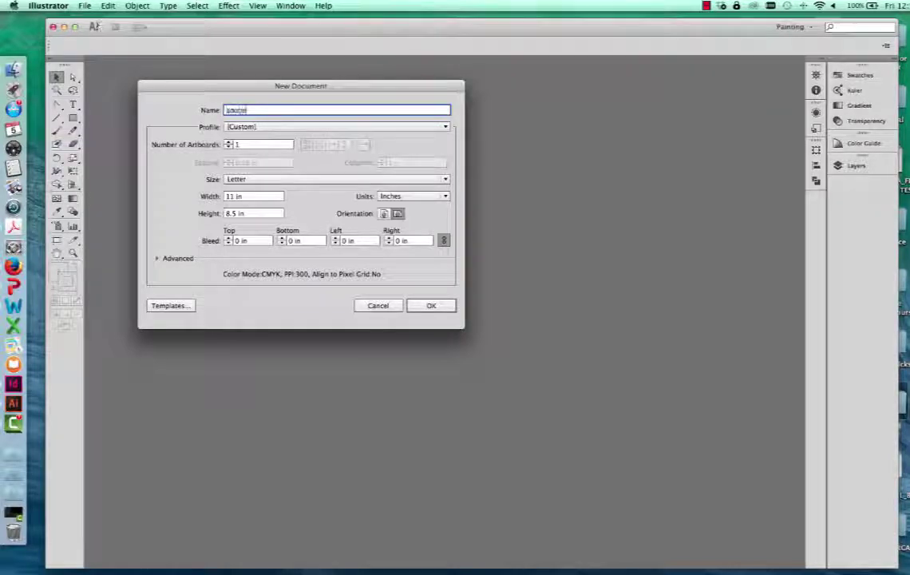
{"action": "type", "text": " tutorial"}
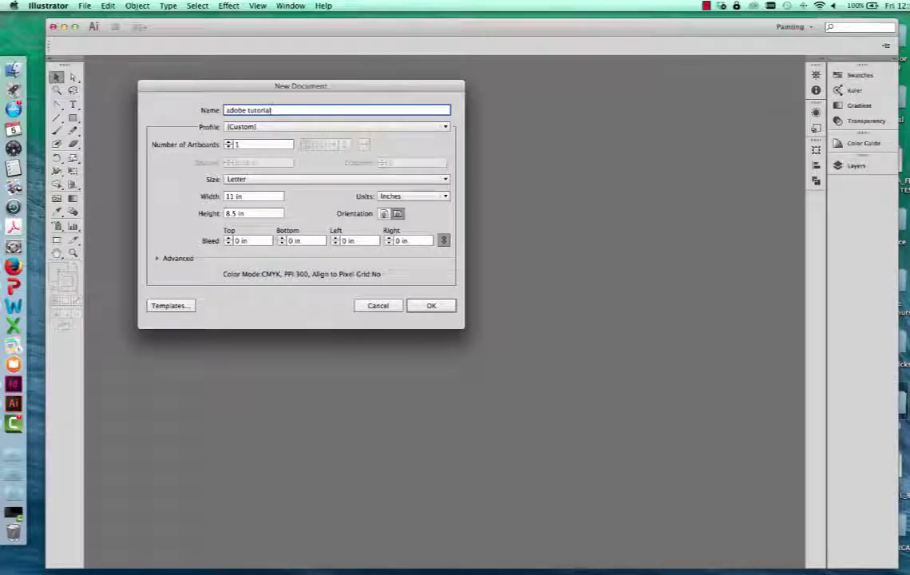
{"action": "left_click", "coordinate": [398, 214]}
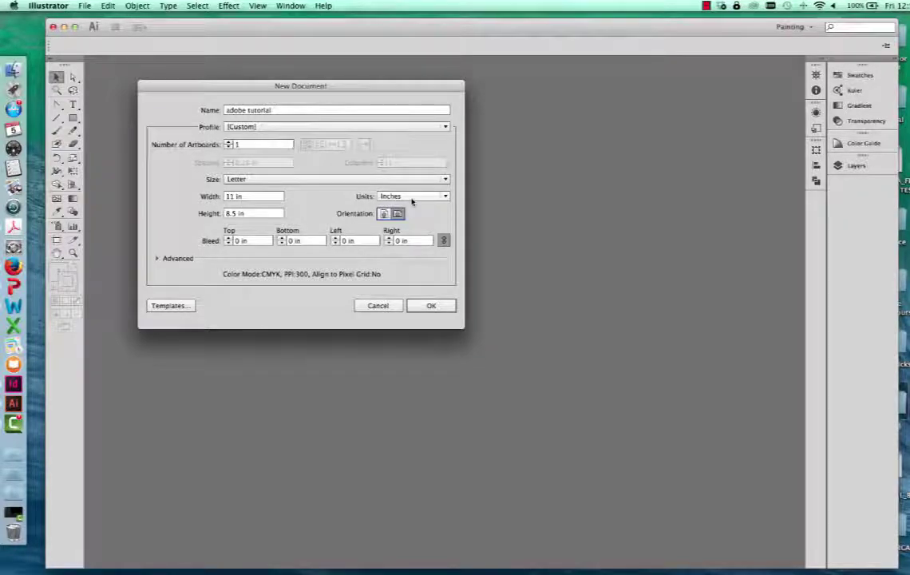
{"action": "left_click", "coordinate": [413, 197]}
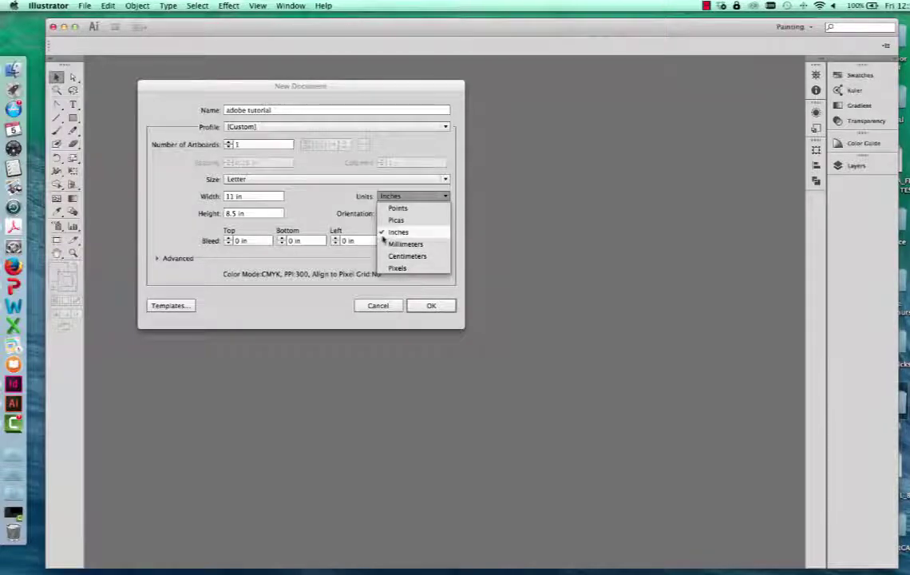
{"action": "left_click", "coordinate": [432, 306]}
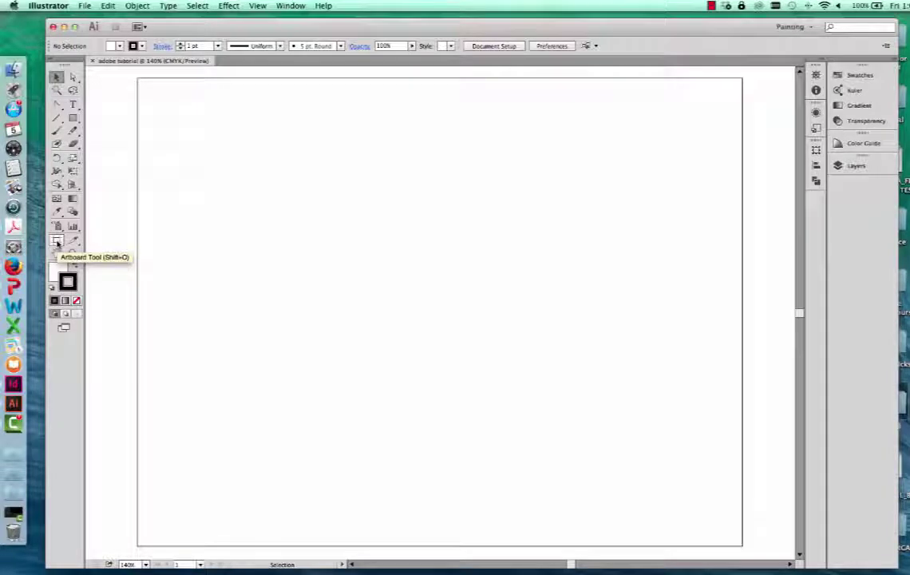
{"action": "left_click", "coordinate": [57, 242]}
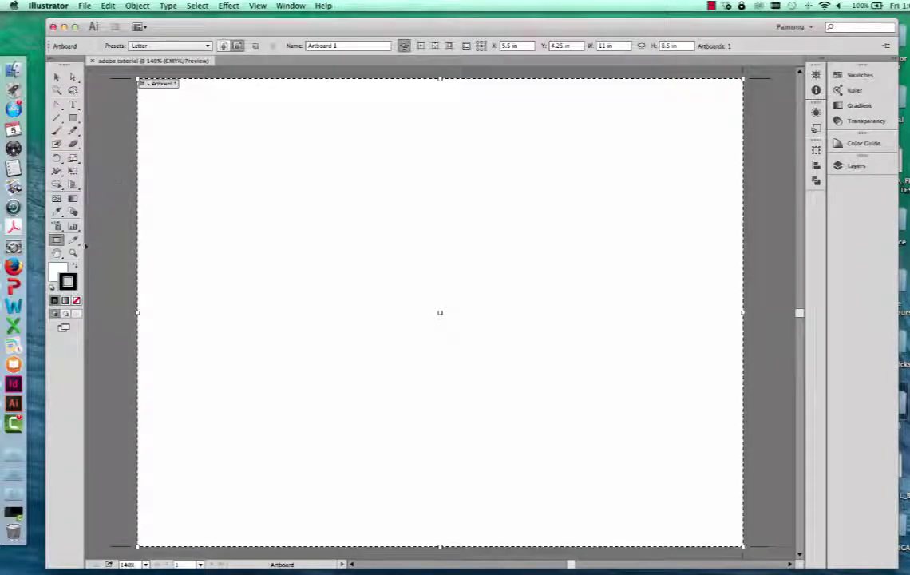
{"action": "left_click", "coordinate": [57, 76]}
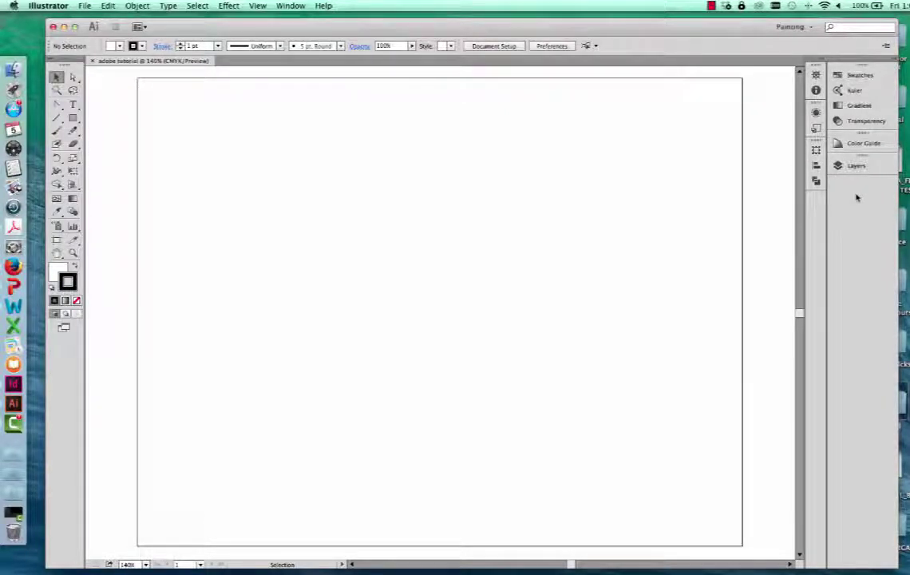
{"action": "left_click", "coordinate": [294, 6]}
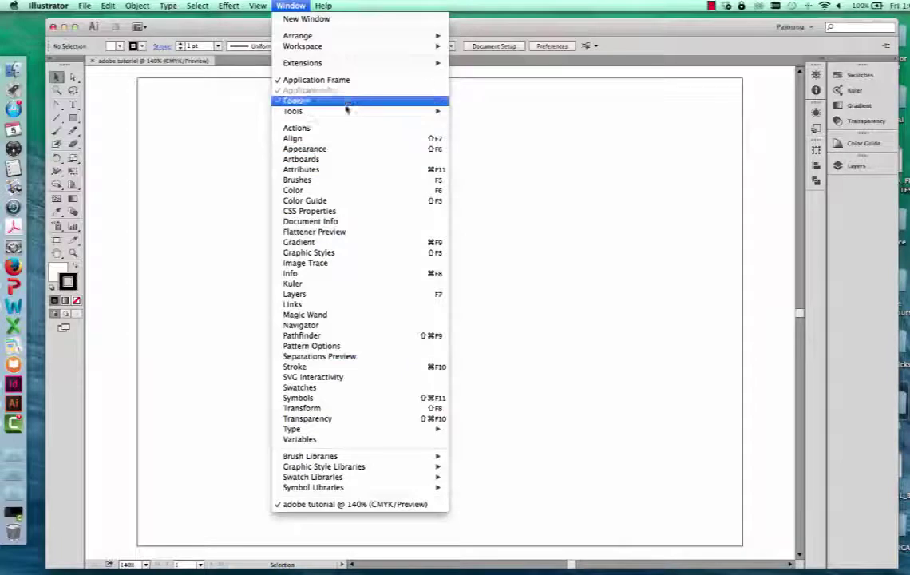
{"action": "left_click", "coordinate": [663, 120]}
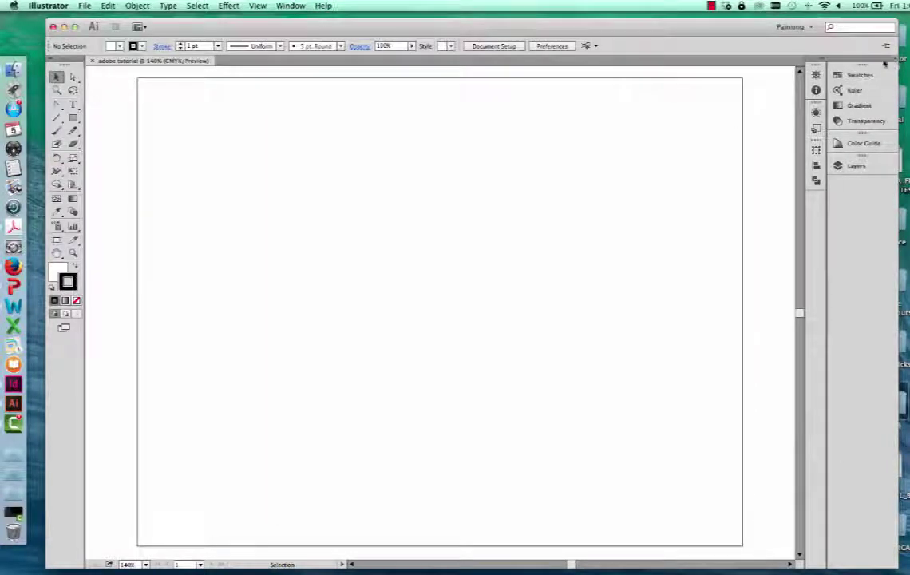
{"action": "left_click", "coordinate": [294, 5]}
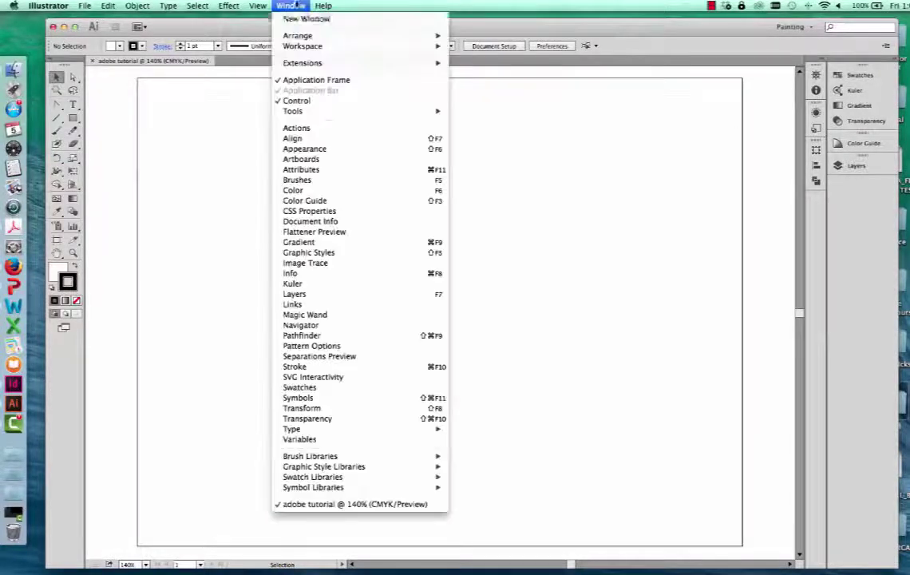
{"action": "left_click", "coordinate": [363, 150]}
{"action": "left_click", "coordinate": [696, 94]}
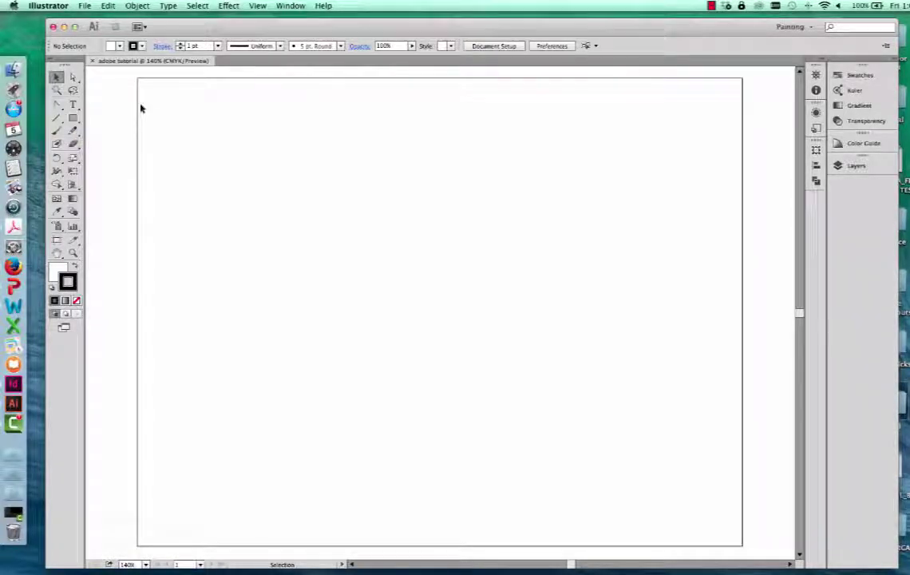
Draw a rectangle about 6.42 in wide and 5.23 in high in the left and middle part of the artboard.
{"action": "left_click", "coordinate": [74, 119]}
{"action": "left_click", "coordinate": [76, 120]}
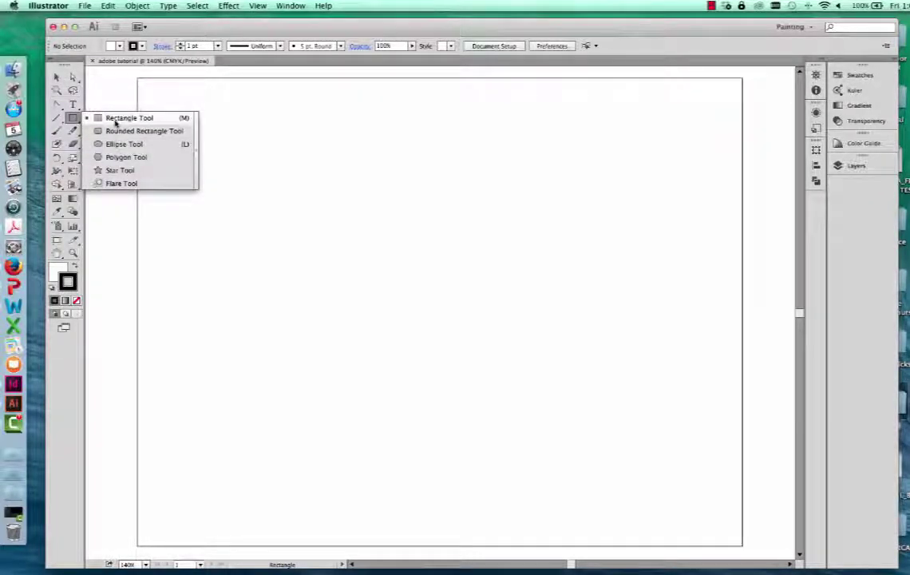
{"action": "left_click", "coordinate": [117, 120]}
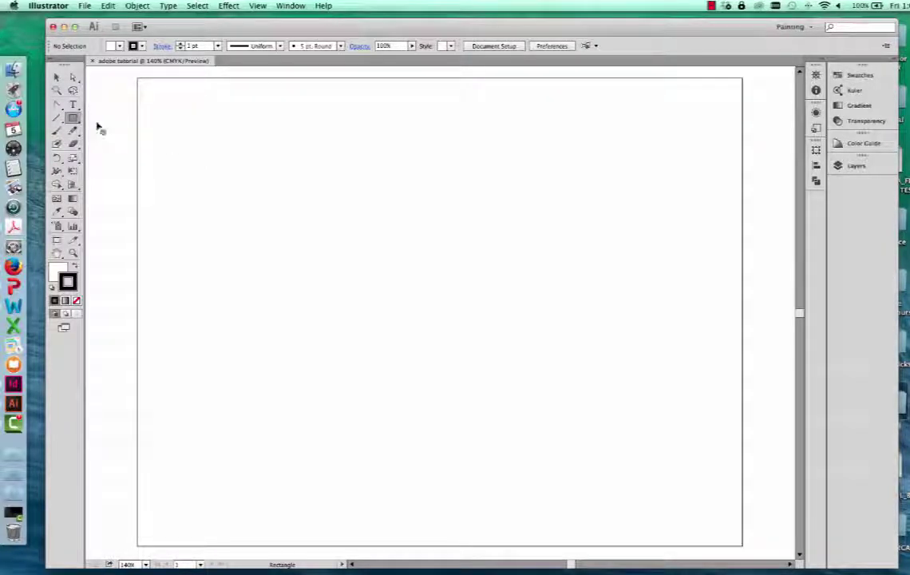
{"action": "left_click_drag", "start_coordinate": [70, 120], "coordinate": [118, 120]}
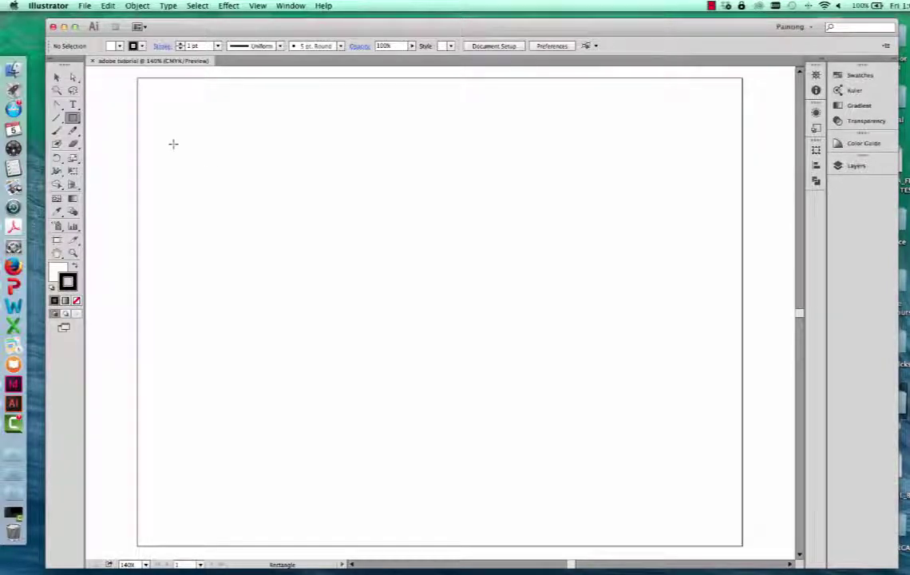
{"action": "left_click_drag", "start_coordinate": [174, 144], "coordinate": [526, 432]}
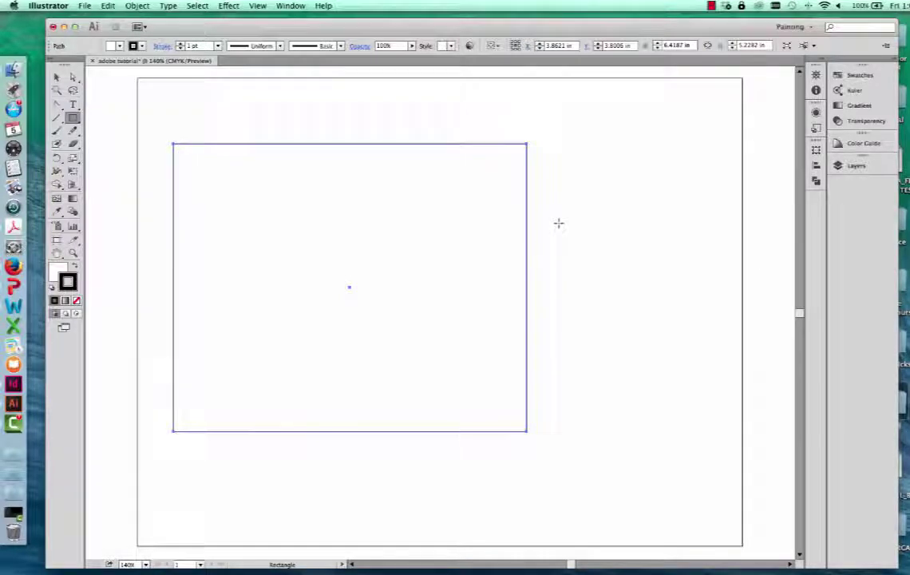
Draw a square about 1.44 in wide to the right of the large rectangle, and delete it.
{"action": "left_click_drag", "start_coordinate": [559, 223], "coordinate": [639, 301]}
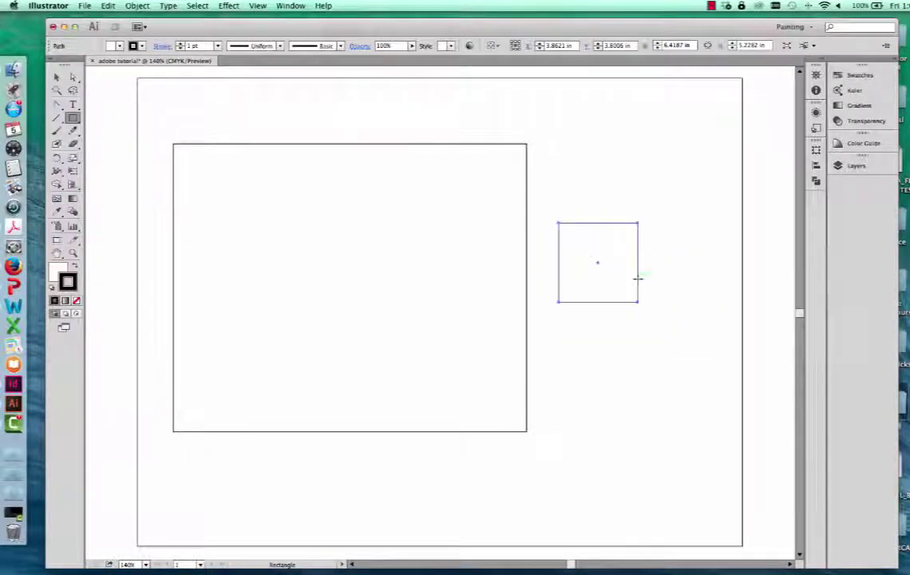
{"action": "left_click", "coordinate": [57, 76]}
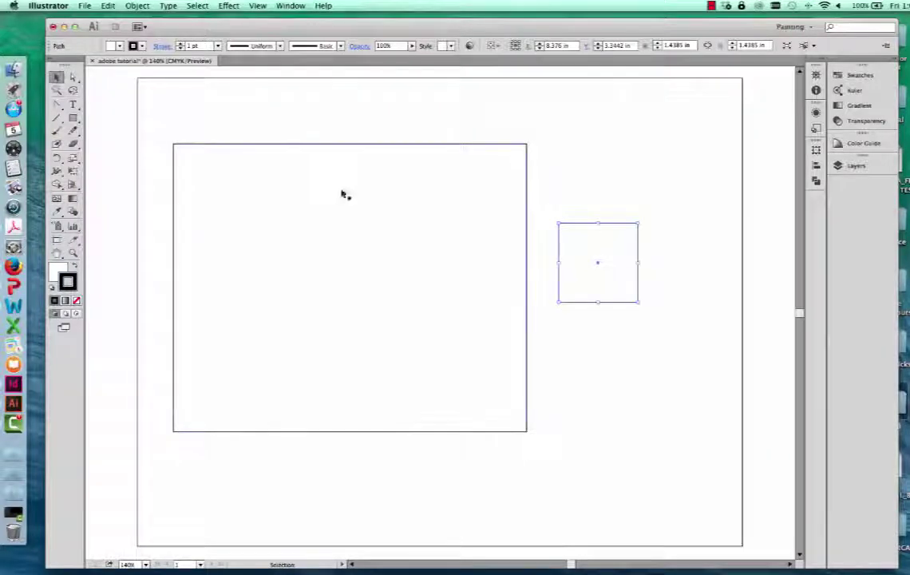
{"action": "key", "text": "Delete"}
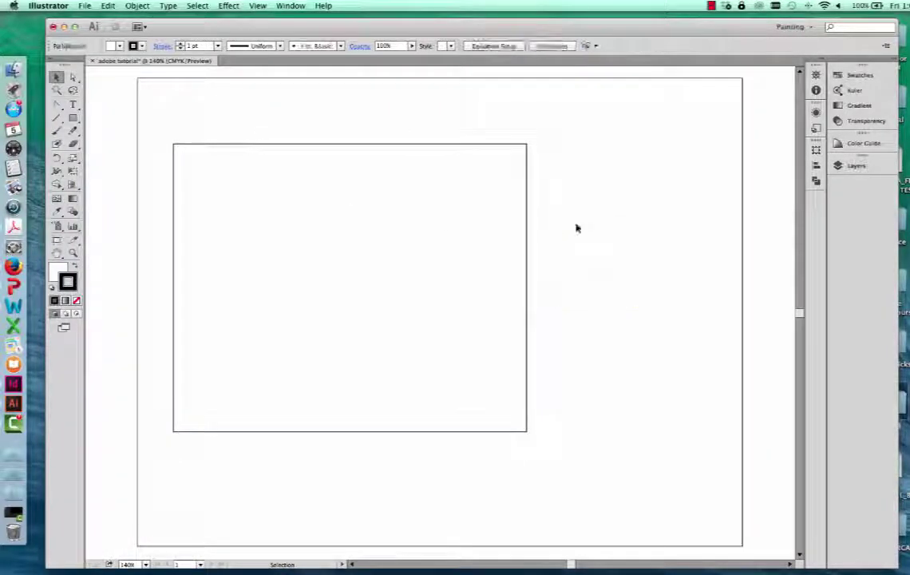
{"action": "left_click", "coordinate": [527, 239]}
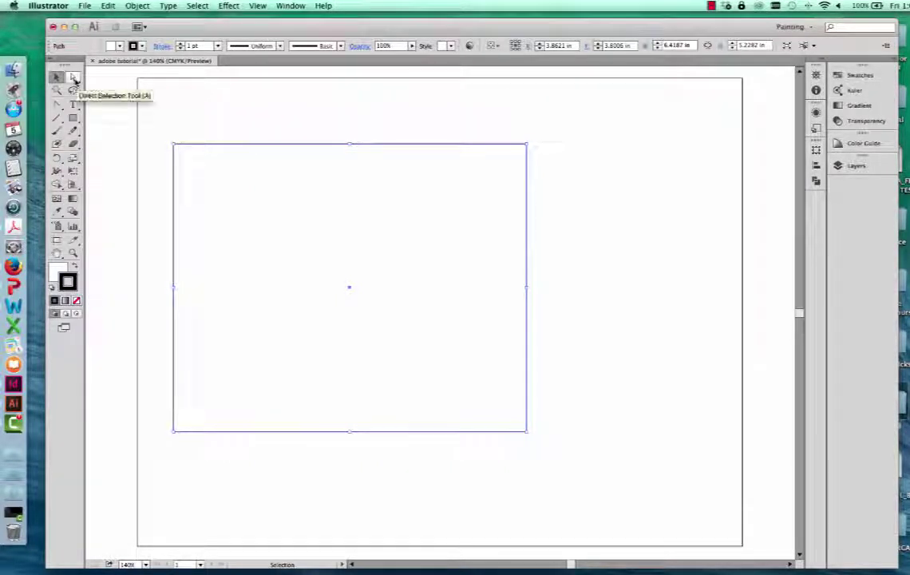
{"action": "left_click", "coordinate": [58, 81]}
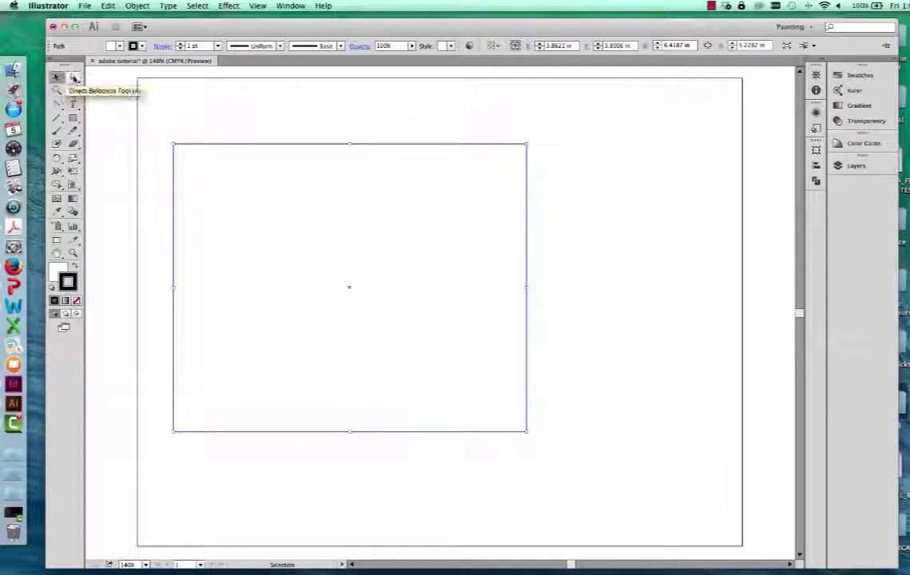
{"action": "left_click", "coordinate": [73, 77]}
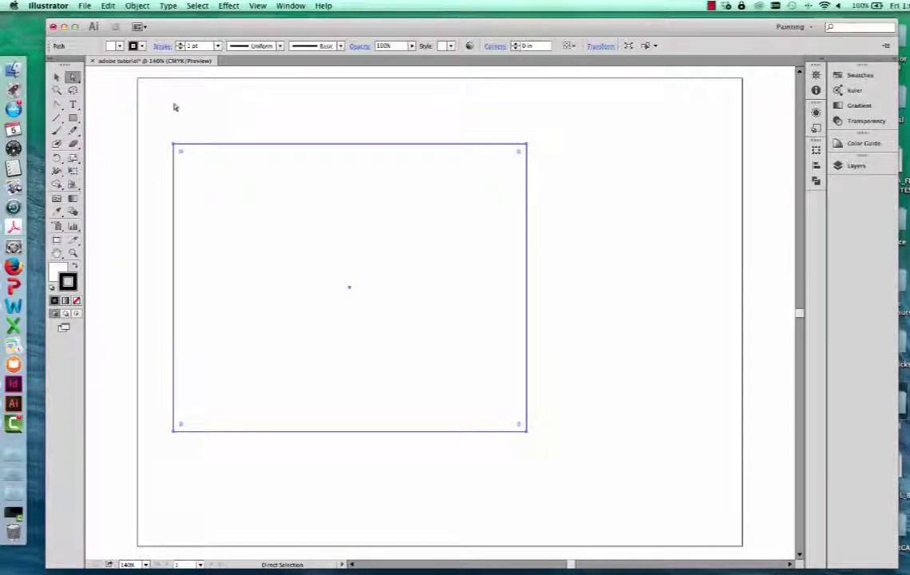
{"action": "left_click", "coordinate": [57, 77]}
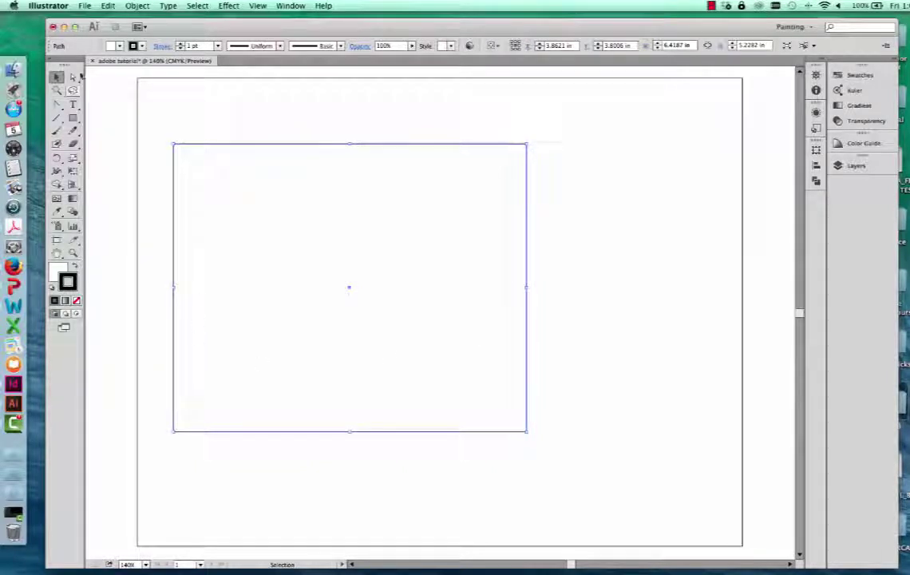
{"action": "left_click", "coordinate": [74, 77]}
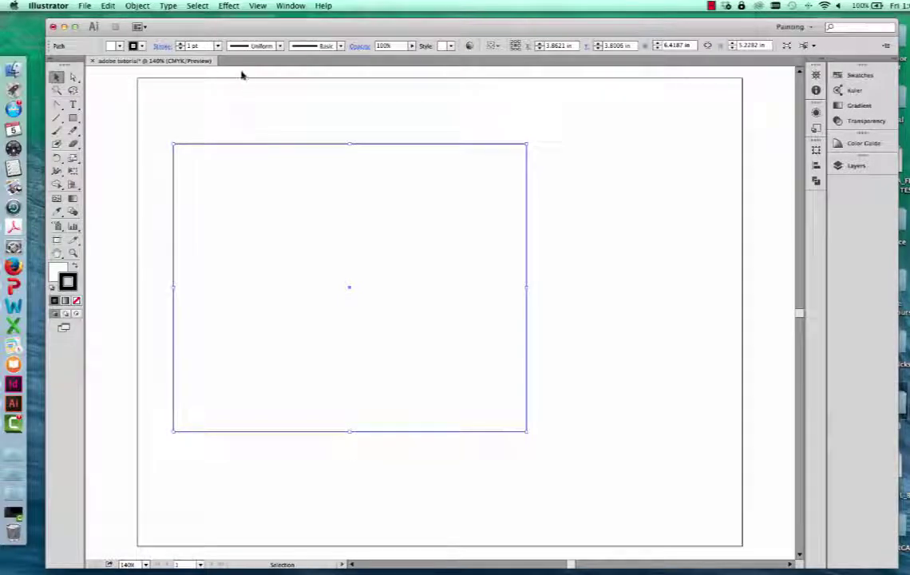
{"action": "left_click", "coordinate": [195, 135]}
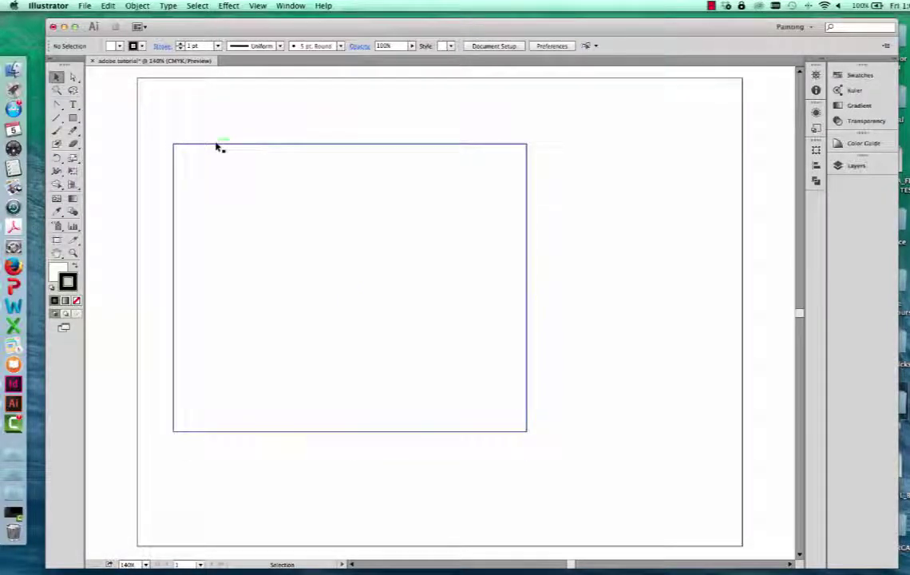
Resize the rectangle to about 5.27 in wide and 4.38 in high, keeping its lower-left corner in place.
{"action": "left_click", "coordinate": [217, 146]}
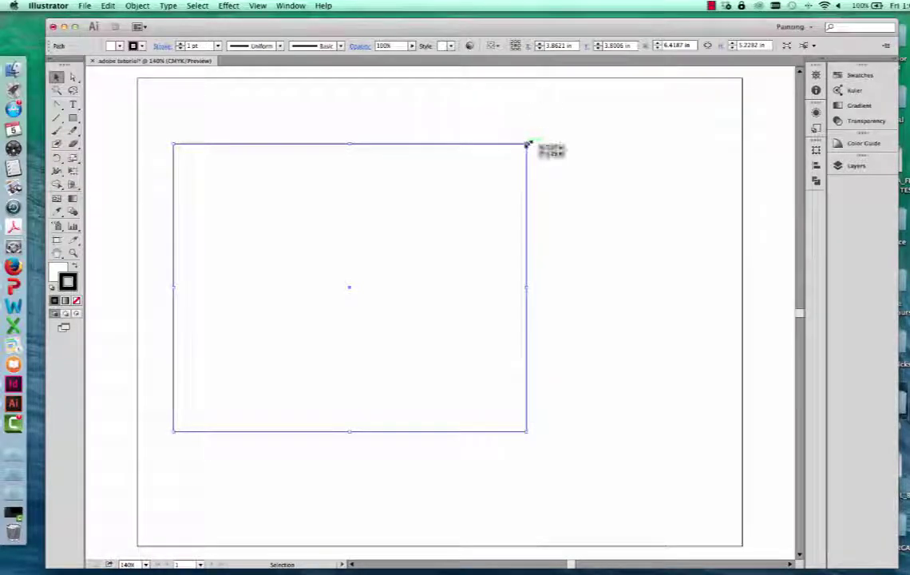
{"action": "left_click_drag", "start_coordinate": [527, 144], "coordinate": [457, 192]}
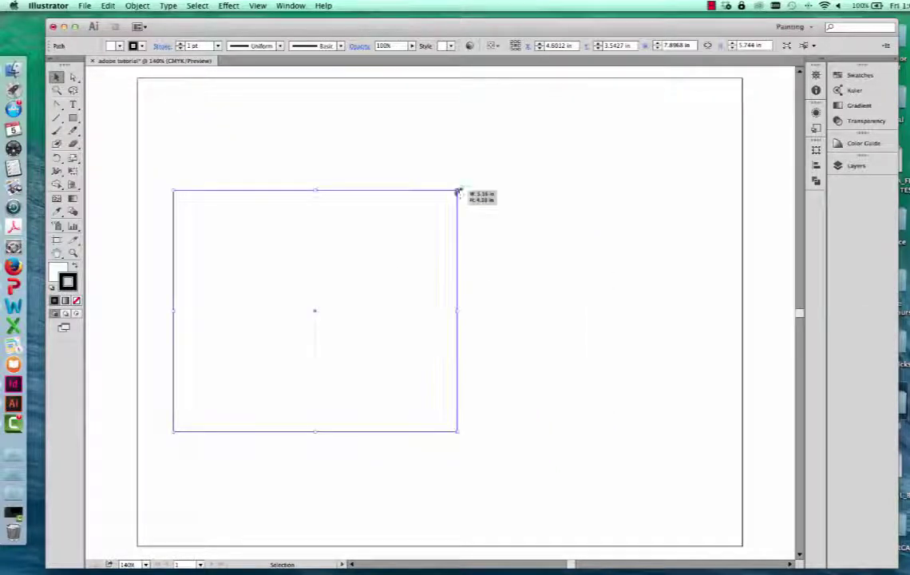
{"action": "mouse_move", "coordinate": [459, 313]}
{"action": "left_mouse_down"}
{"action": "mouse_move", "coordinate": [532, 313]}
{"action": "mouse_move", "coordinate": [464, 312]}
{"action": "left_mouse_up"}
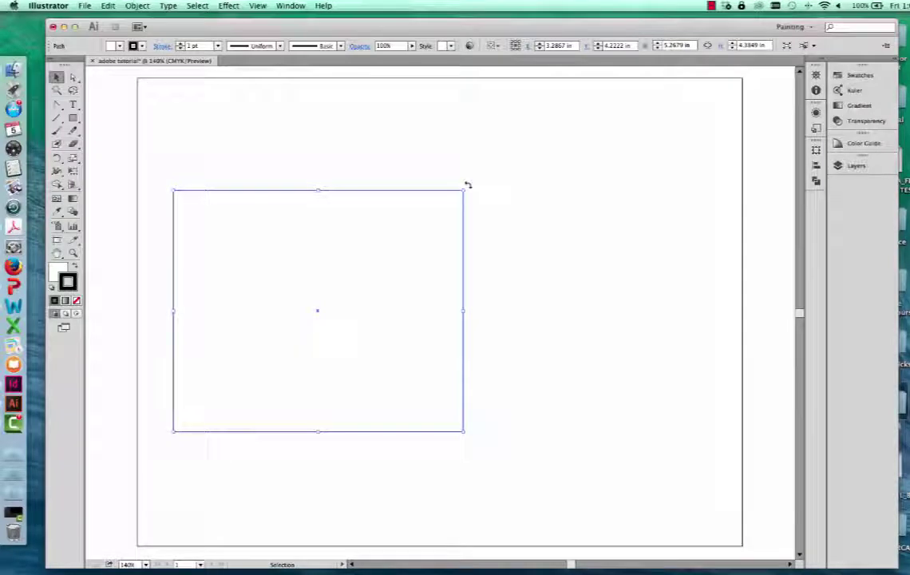
Rotate the rectangle freely so that its longer sides stand steeply tilted, and move it to the upper middle of the artboard.
{"action": "left_click_drag", "start_coordinate": [468, 186], "coordinate": [517, 253]}
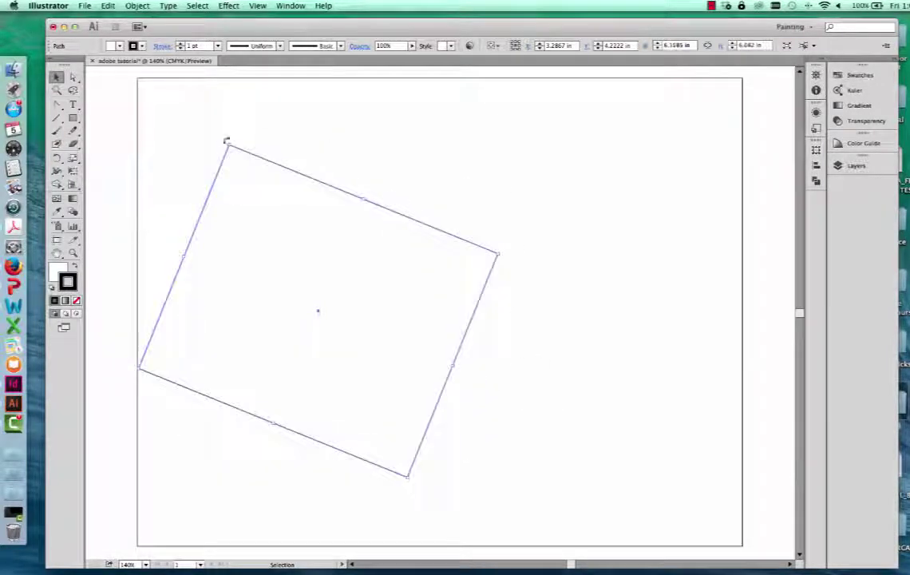
{"action": "left_click_drag", "start_coordinate": [227, 142], "coordinate": [373, 182]}
{"action": "left_click_drag", "start_coordinate": [235, 189], "coordinate": [306, 123]}
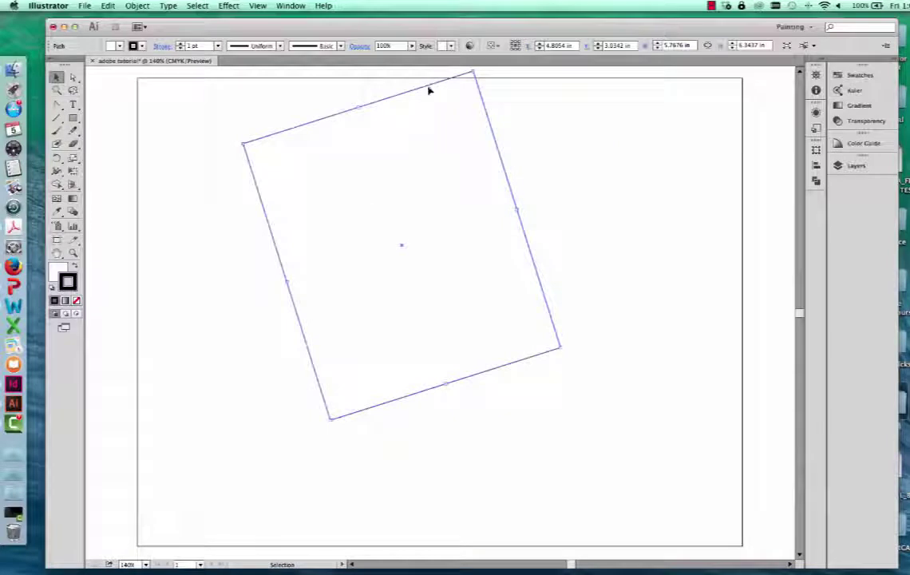
Shrink the tilted rectangle to about 3.53 in wide and 3.88 in high overall, and undo its last move down the artboard.
{"action": "left_click_drag", "start_coordinate": [429, 88], "coordinate": [467, 362]}
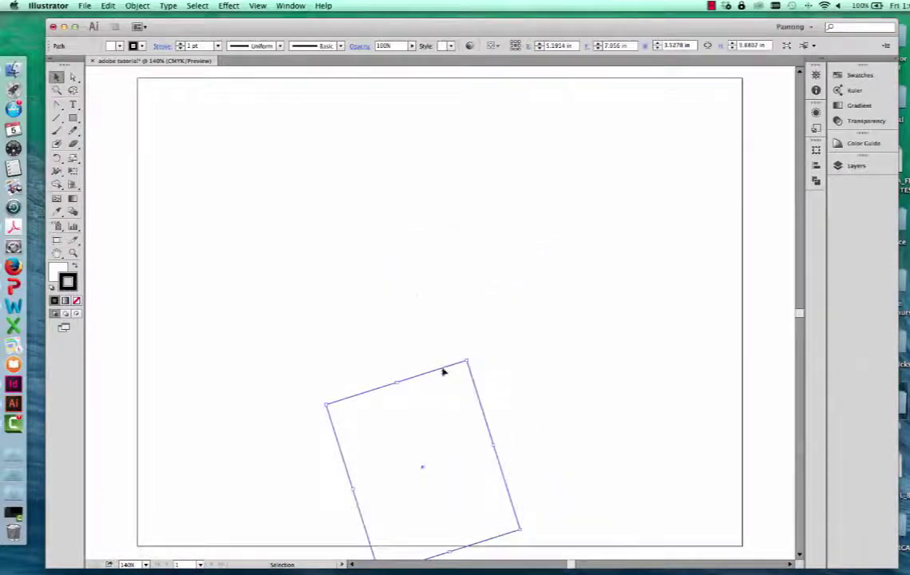
{"action": "key", "text": "super+z"}
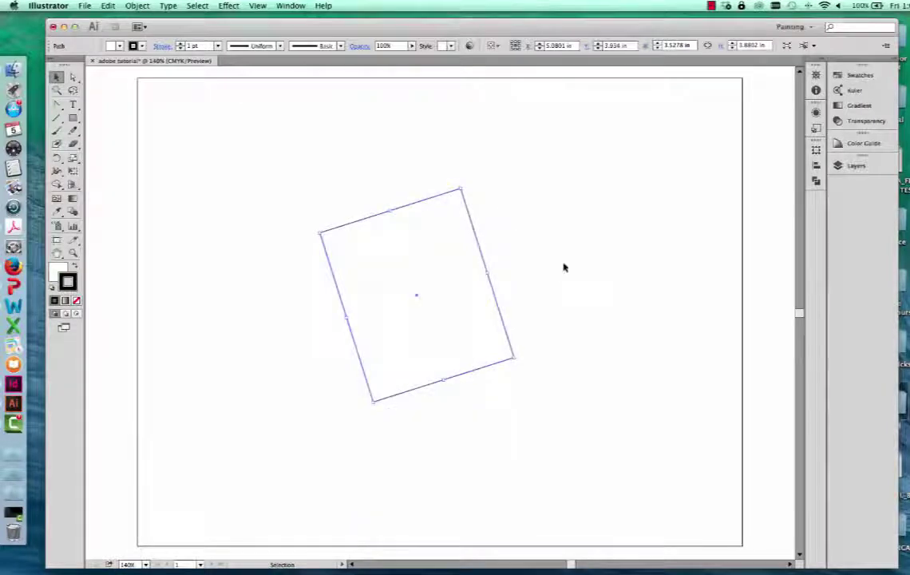
{"action": "left_click", "coordinate": [564, 267]}
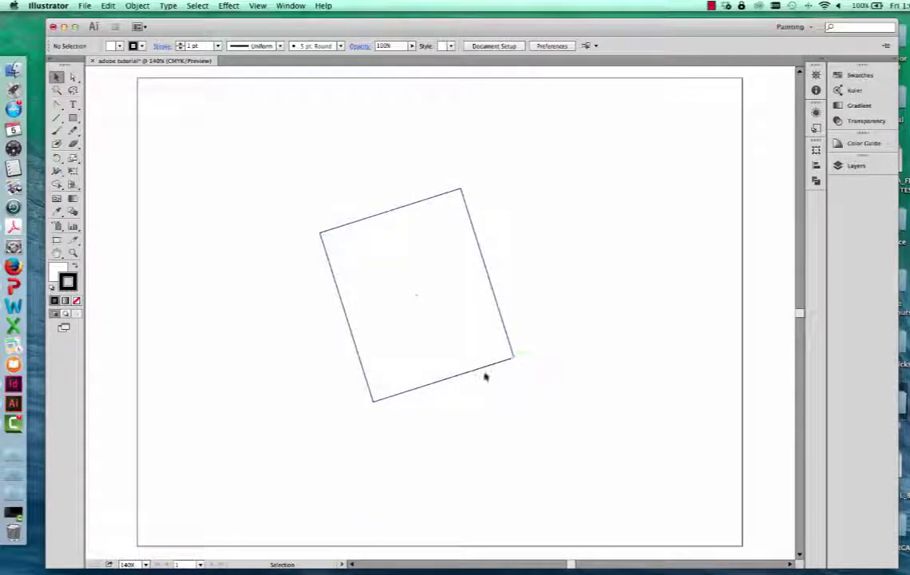
Rotate the small tilted rectangle about its centre until its longer sides are nearly horizontal.
{"action": "left_click", "coordinate": [462, 191]}
{"action": "mouse_move", "coordinate": [463, 187]}
{"action": "left_mouse_down"}
{"action": "mouse_move", "coordinate": [390, 183]}
{"action": "mouse_move", "coordinate": [315, 248]}
{"action": "mouse_move", "coordinate": [332, 219]}
{"action": "mouse_move", "coordinate": [464, 188]}
{"action": "left_mouse_up"}
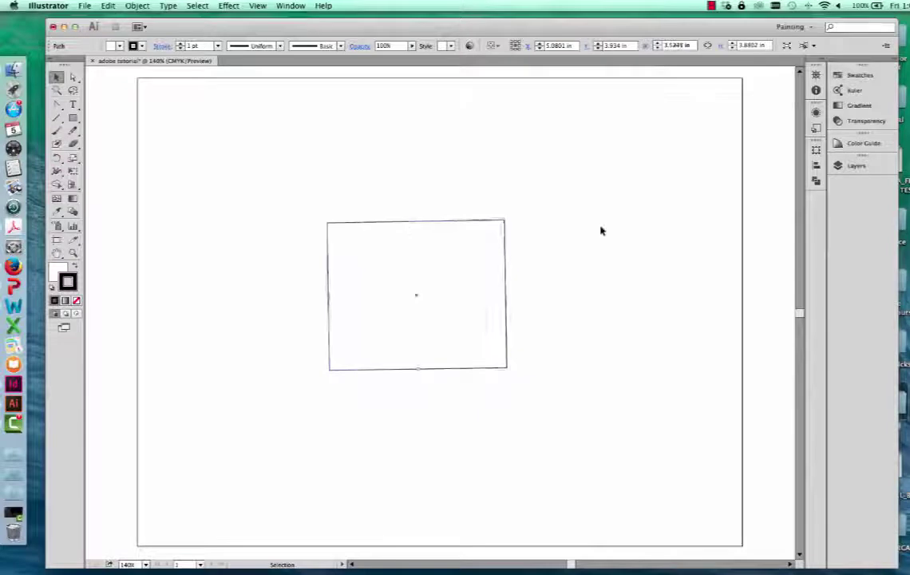
Reshape the rectangle with Direct Selection by pulling its upper-right, upper-left and lower-left corner points outward, with the upper-right one going far right and down.
{"action": "left_click", "coordinate": [601, 231]}
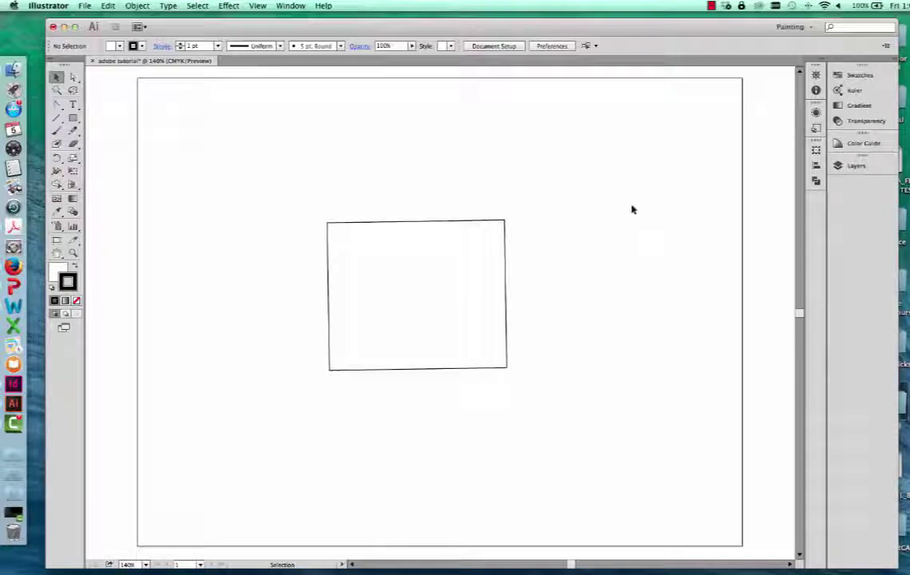
{"action": "left_click", "coordinate": [427, 223]}
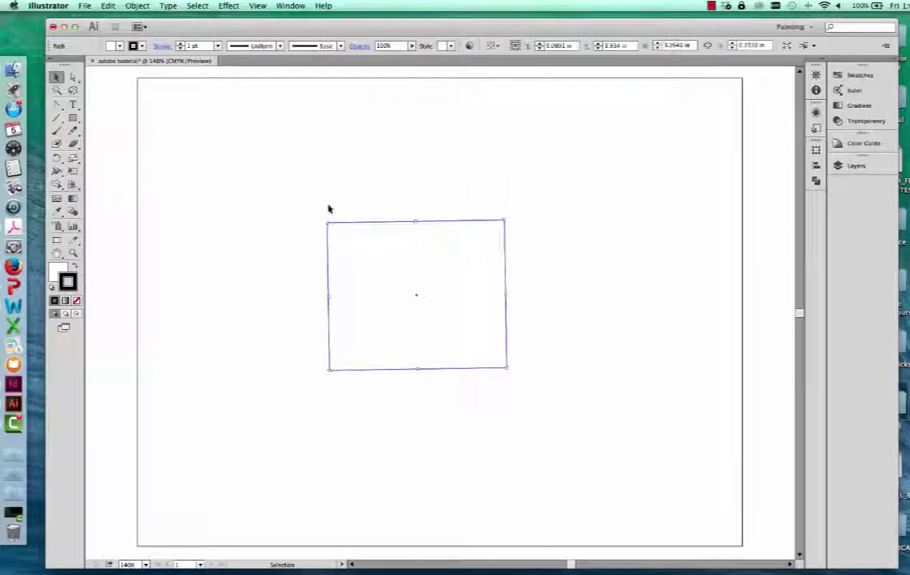
{"action": "left_click", "coordinate": [72, 77]}
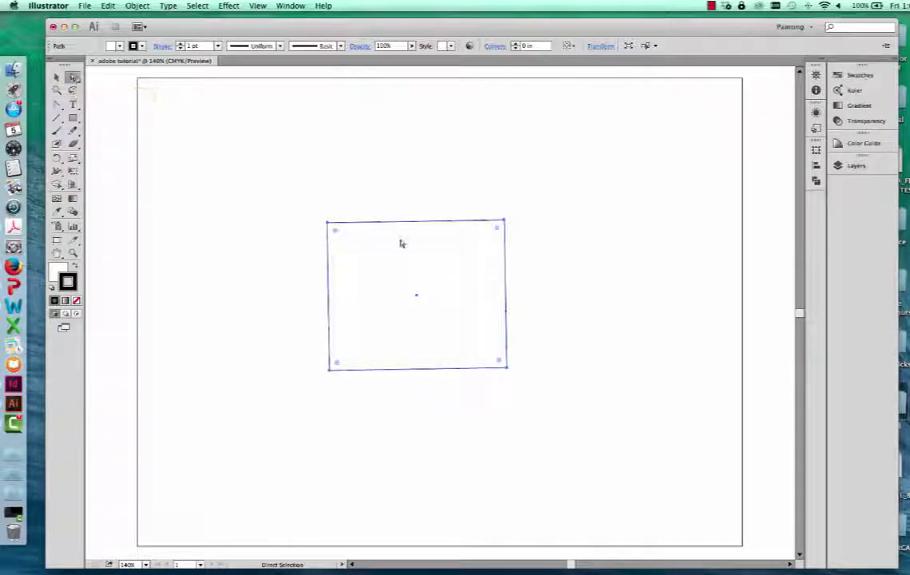
{"action": "left_click", "coordinate": [505, 221]}
{"action": "left_click_drag", "start_coordinate": [505, 220], "coordinate": [656, 353]}
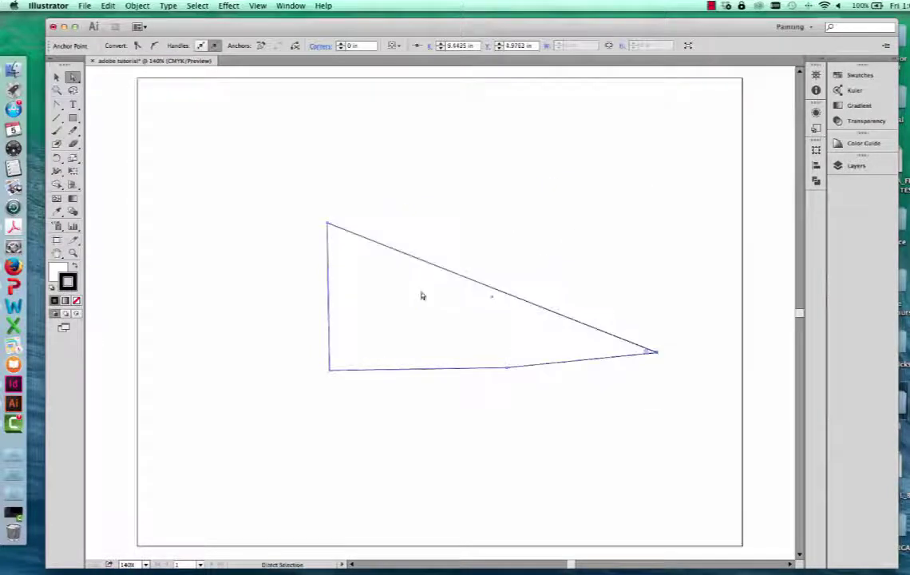
{"action": "left_click_drag", "start_coordinate": [328, 224], "coordinate": [264, 173]}
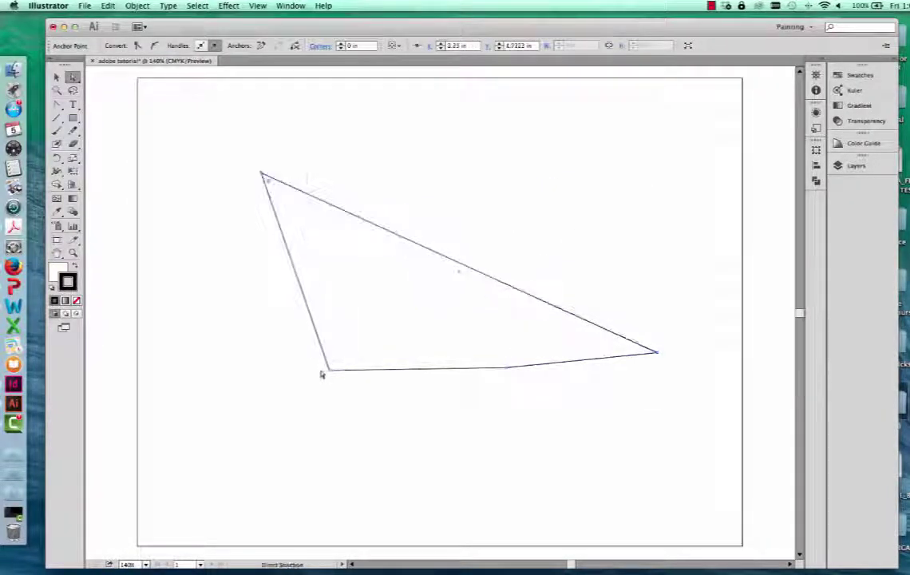
{"action": "left_click_drag", "start_coordinate": [329, 371], "coordinate": [184, 409]}
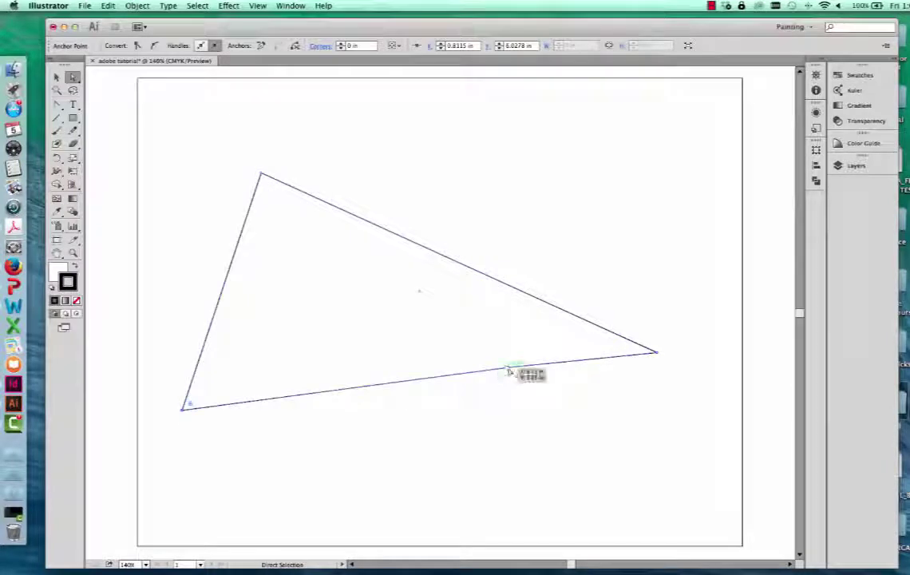
Move the remaining corner points to form a notched arrowhead pointing left, and move the whole shape up the artboard.
{"action": "left_click_drag", "start_coordinate": [510, 369], "coordinate": [532, 537]}
{"action": "left_click_drag", "start_coordinate": [261, 174], "coordinate": [552, 277]}
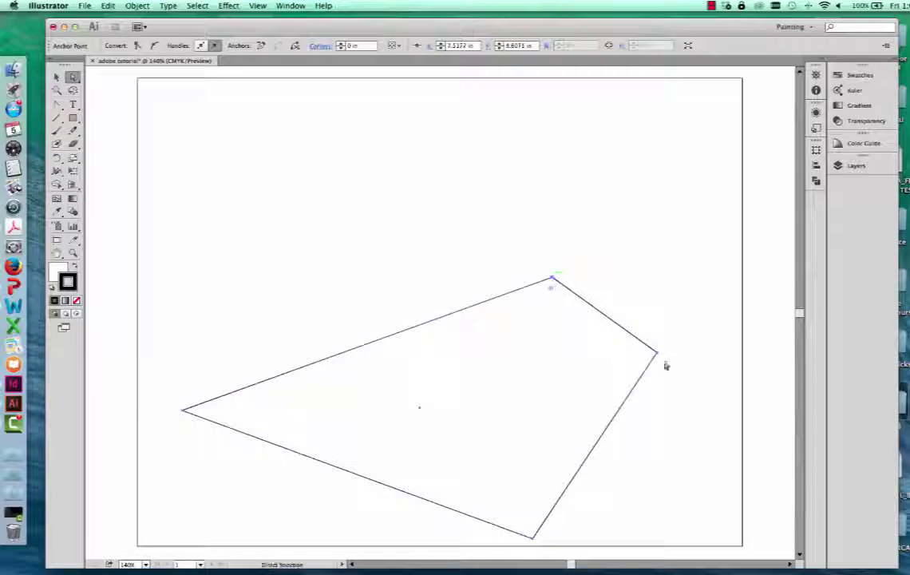
{"action": "left_click_drag", "start_coordinate": [657, 357], "coordinate": [394, 375]}
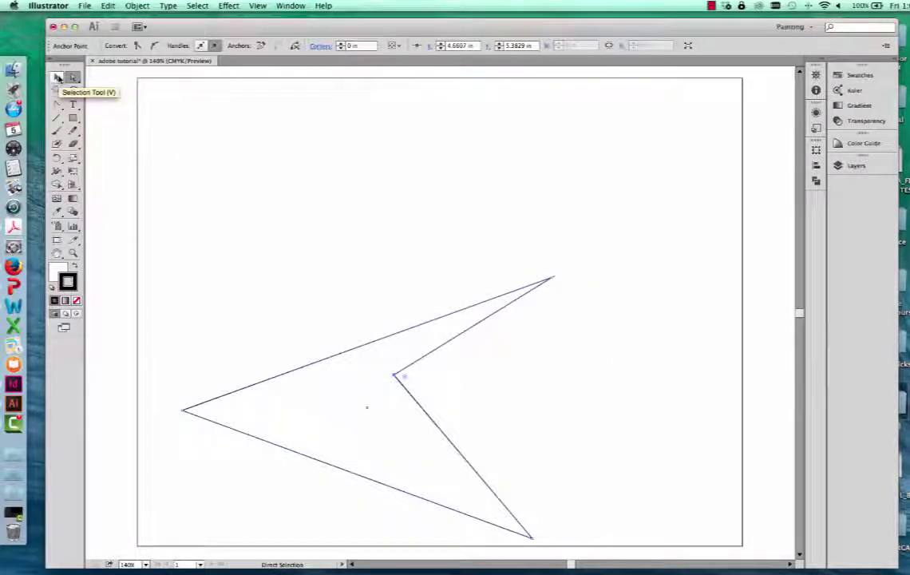
{"action": "left_click", "coordinate": [57, 76]}
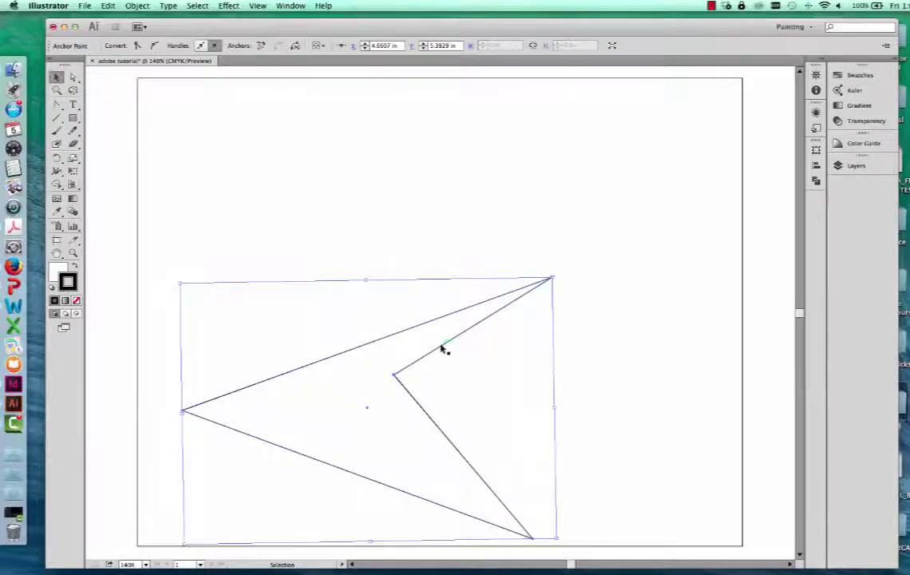
{"action": "left_click_drag", "start_coordinate": [441, 350], "coordinate": [457, 250]}
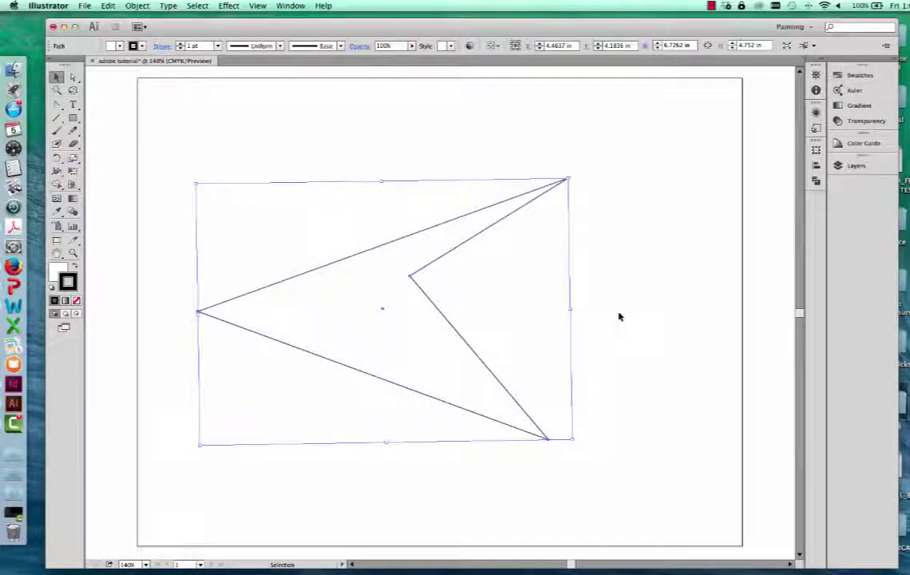
Undo the corner reshaping and the earlier rotation and shrinking, back to the large tilted rectangle.
{"action": "key", "text": "super+z"}
{"action": "key", "text": "super+z"}
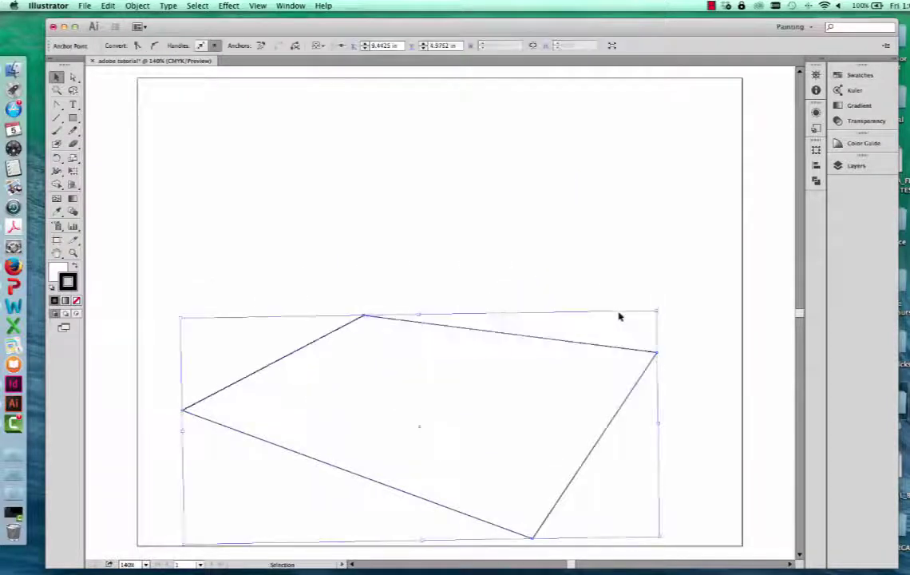
{"action": "key", "text": "super+z"}
{"action": "key", "text": "super+z"}
{"action": "key", "text": "super+z"}
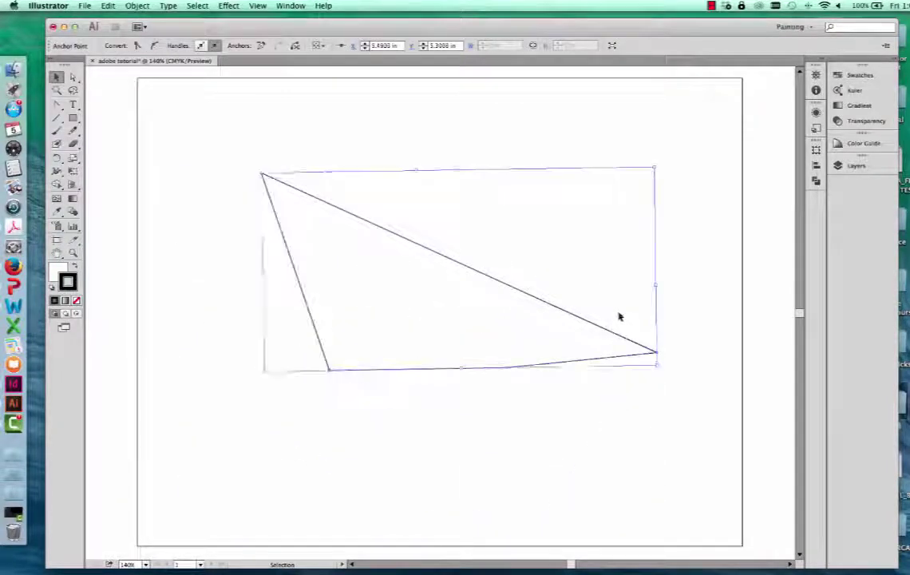
{"action": "key", "text": "super+z"}
{"action": "key", "text": "super+z"}
{"action": "key", "text": "super+z"}
{"action": "key", "text": "super+z"}
{"action": "key", "text": "super+z"}
{"action": "key", "text": "super+z"}
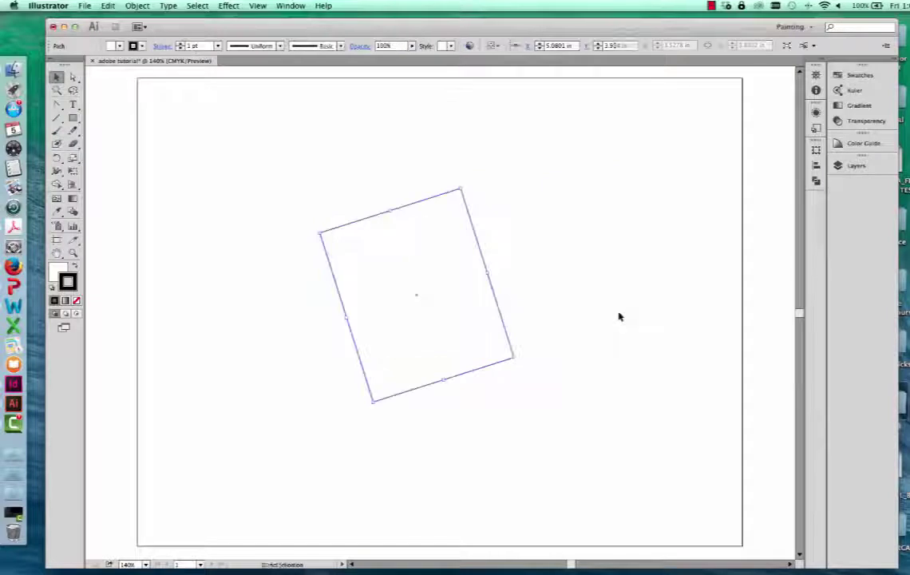
{"action": "key", "text": "super+z"}
{"action": "key", "text": "super+z"}
{"action": "key", "text": "super+z"}
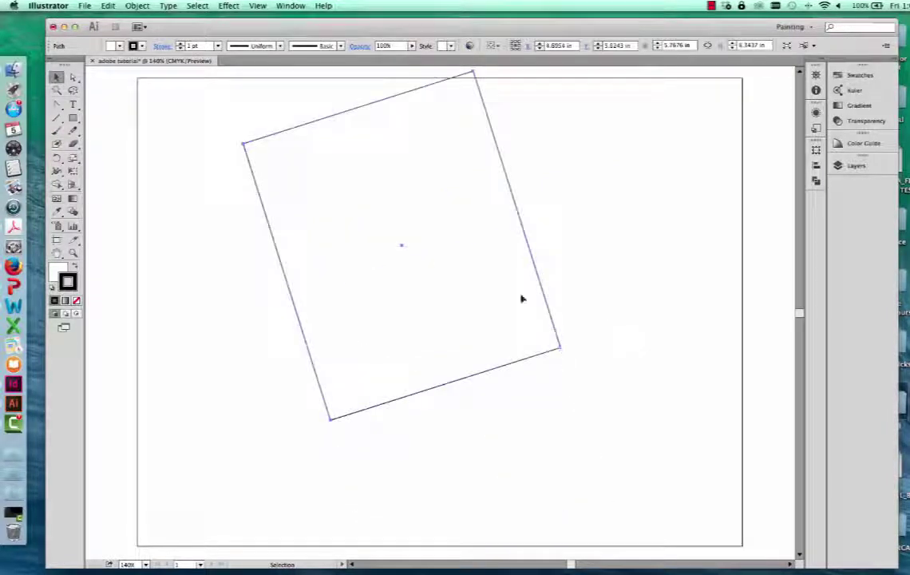
Rotate the large tilted rectangle until its sides are level, place it near the artboard's centre, and deselect it.
{"action": "left_click_drag", "start_coordinate": [563, 350], "coordinate": [525, 209]}
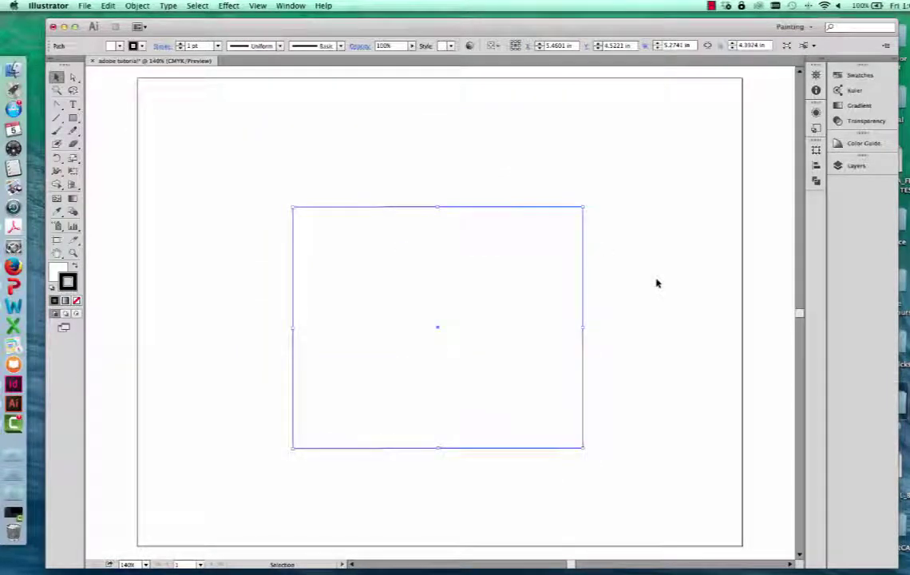
{"action": "left_click", "coordinate": [658, 283]}
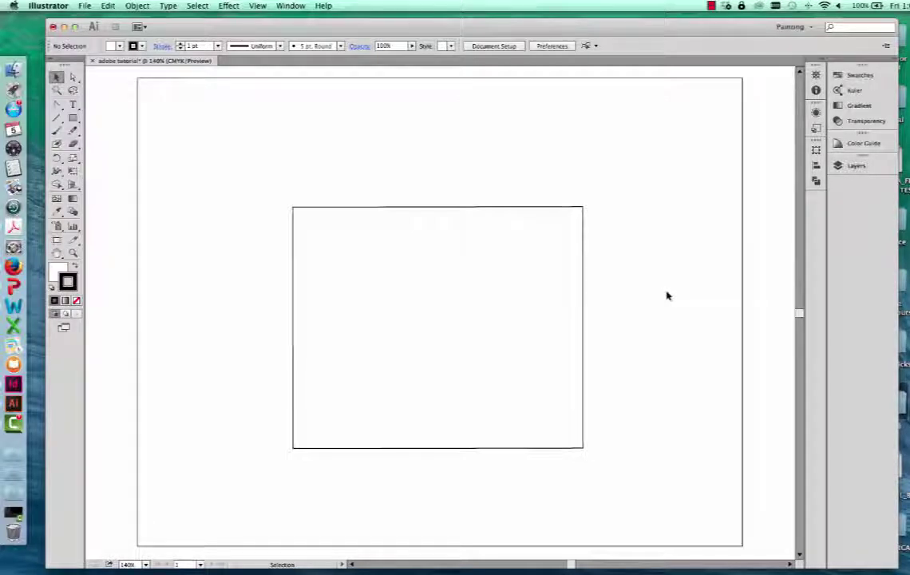
Display the Color controls with their full CMYK options and place them beyond the rectangle's upper-right corner.
{"action": "left_click", "coordinate": [291, 5]}
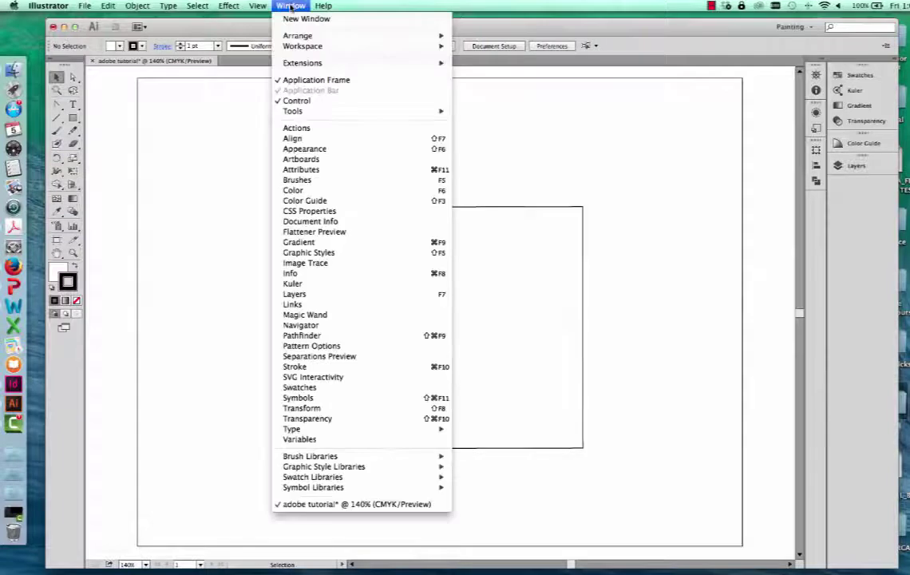
{"action": "left_click", "coordinate": [316, 193]}
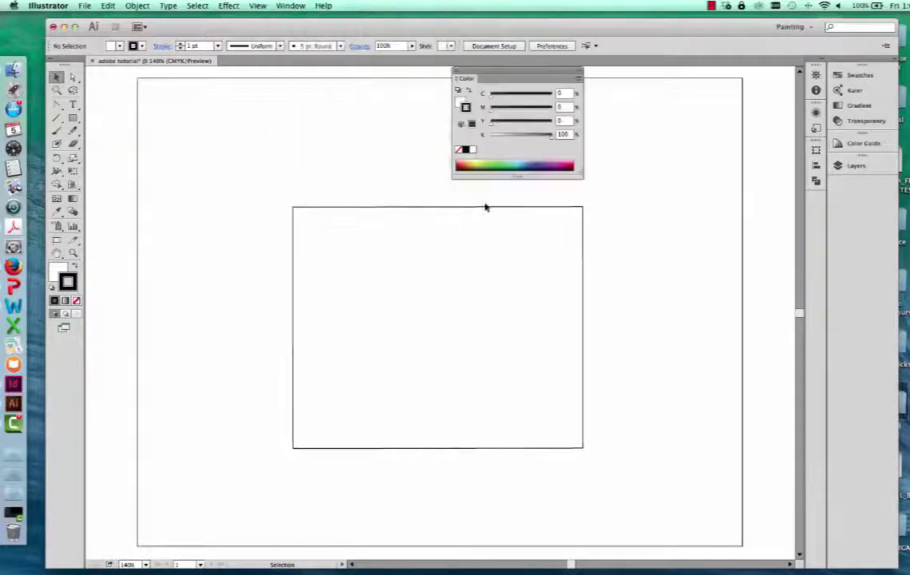
{"action": "left_click_drag", "start_coordinate": [479, 72], "coordinate": [625, 113]}
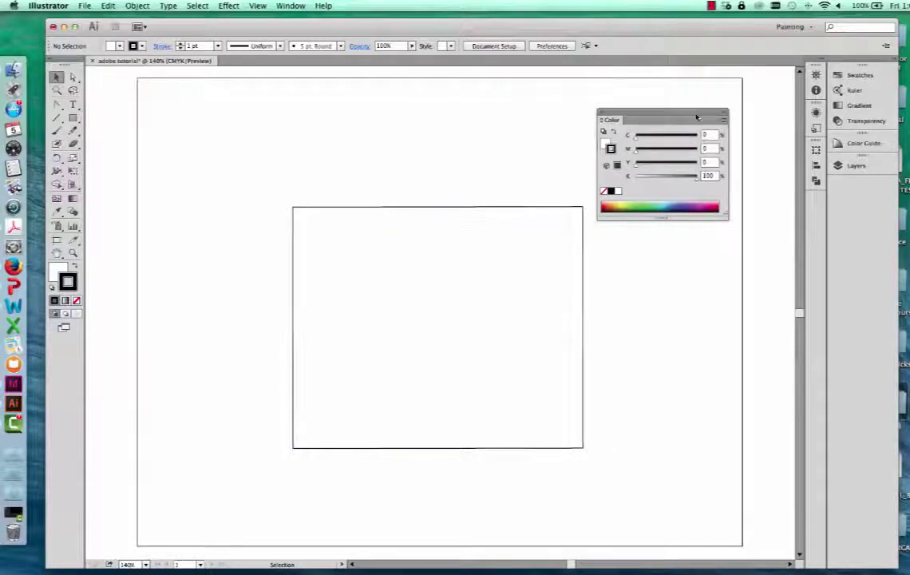
{"action": "left_click", "coordinate": [723, 121]}
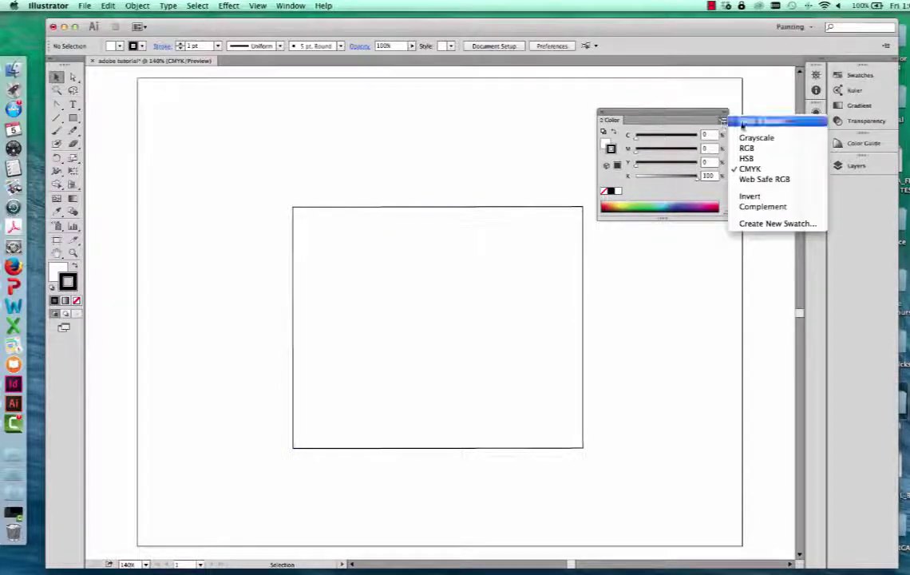
{"action": "left_click", "coordinate": [743, 120]}
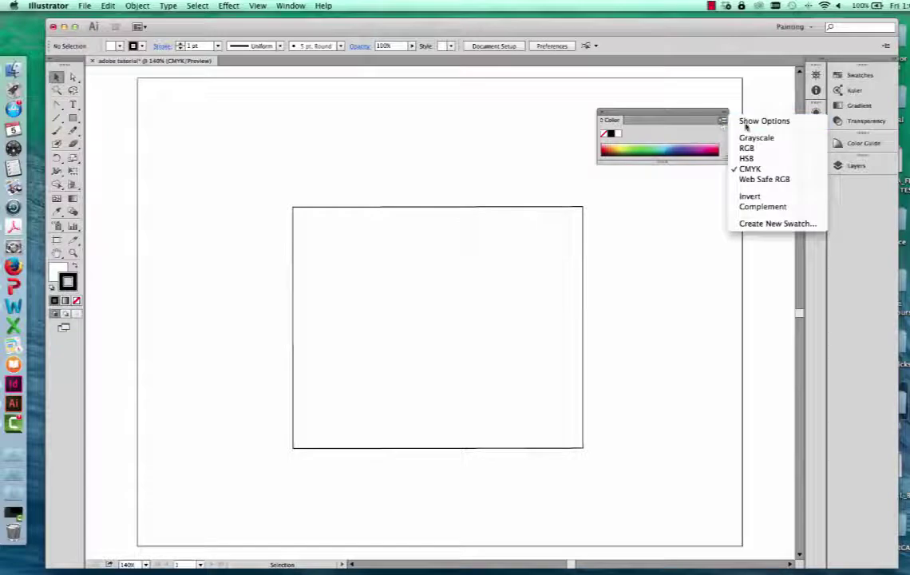
{"action": "left_click", "coordinate": [744, 122]}
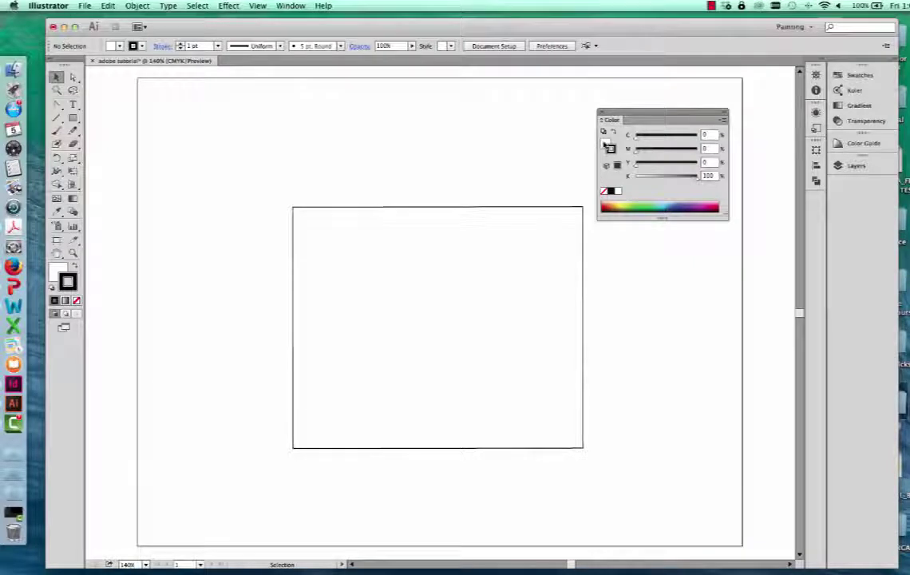
Alternate the active colour target between fill and stroke, and leave fill active.
{"action": "left_click", "coordinate": [607, 144]}
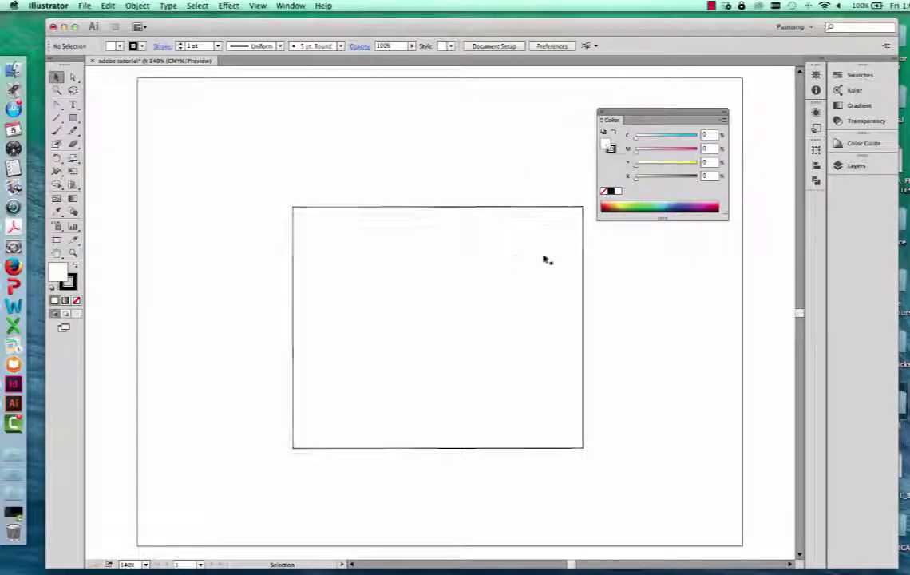
{"action": "left_click", "coordinate": [611, 148]}
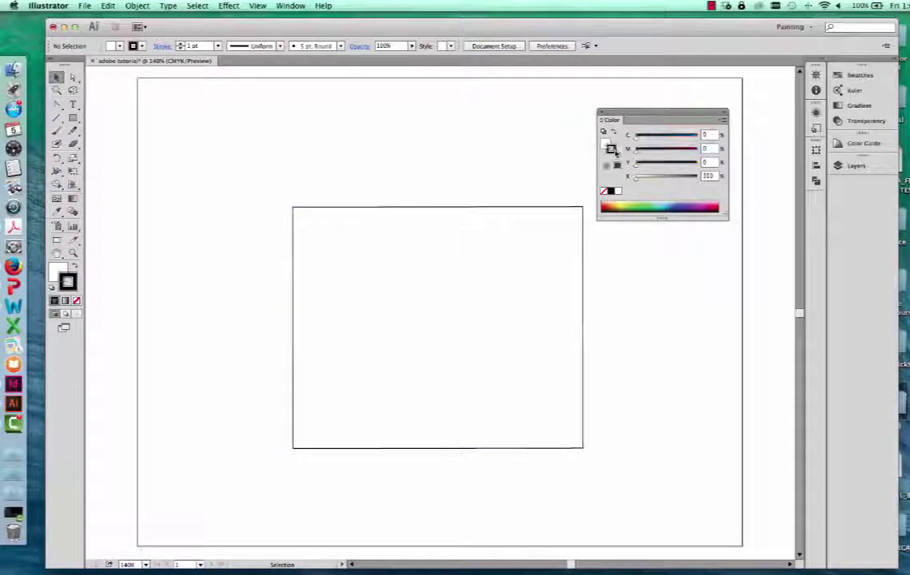
{"action": "left_click", "coordinate": [417, 431]}
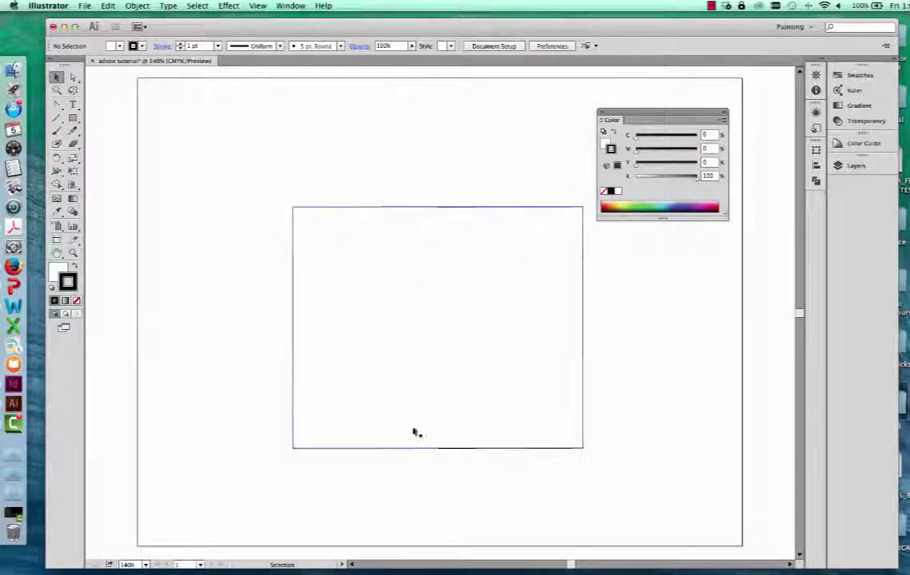
{"action": "left_click", "coordinate": [338, 150]}
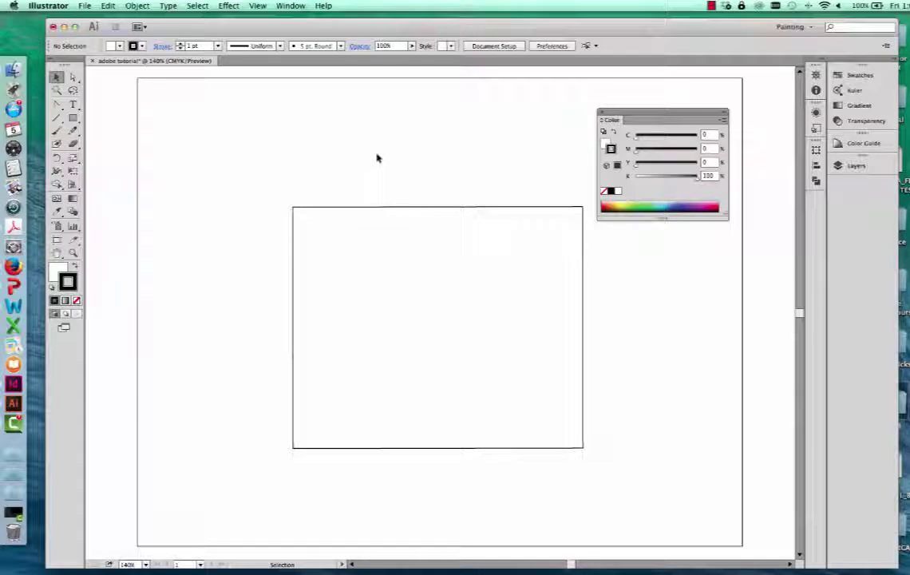
{"action": "key", "text": "x"}
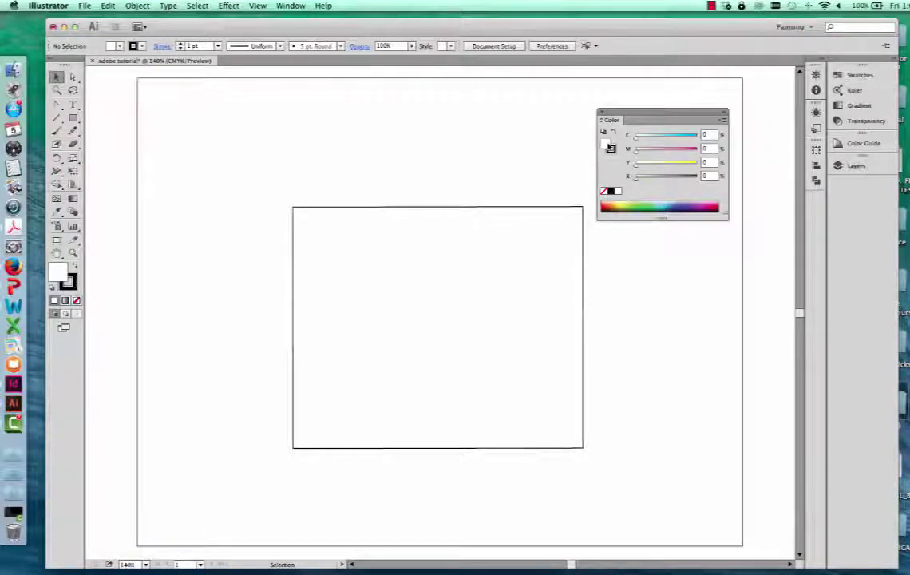
{"action": "key", "text": "x"}
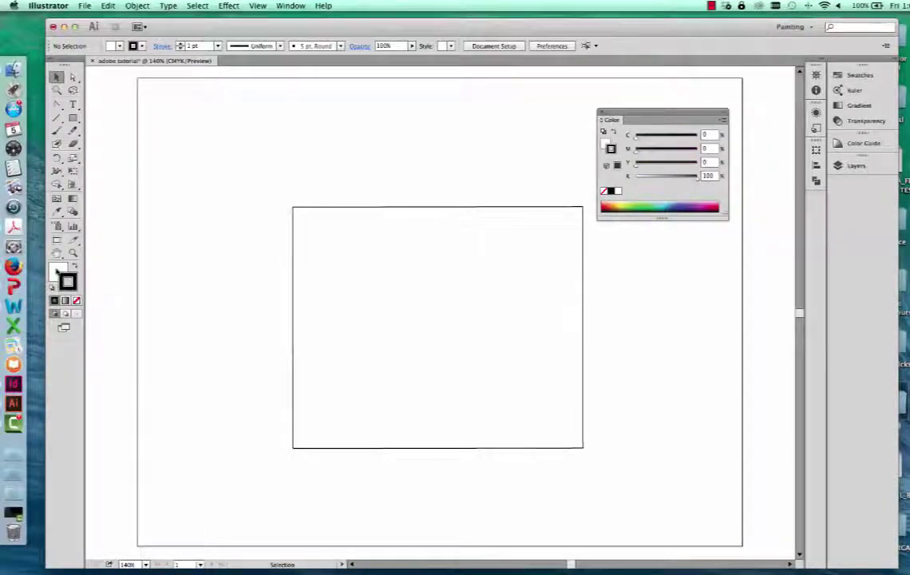
{"action": "left_click", "coordinate": [56, 272]}
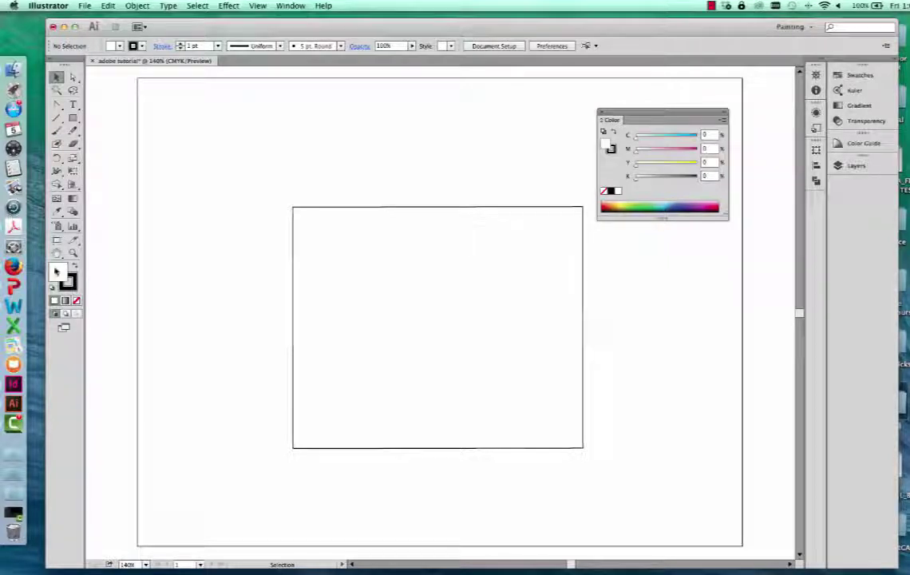
{"action": "left_click", "coordinate": [141, 47]}
{"action": "left_click", "coordinate": [142, 47]}
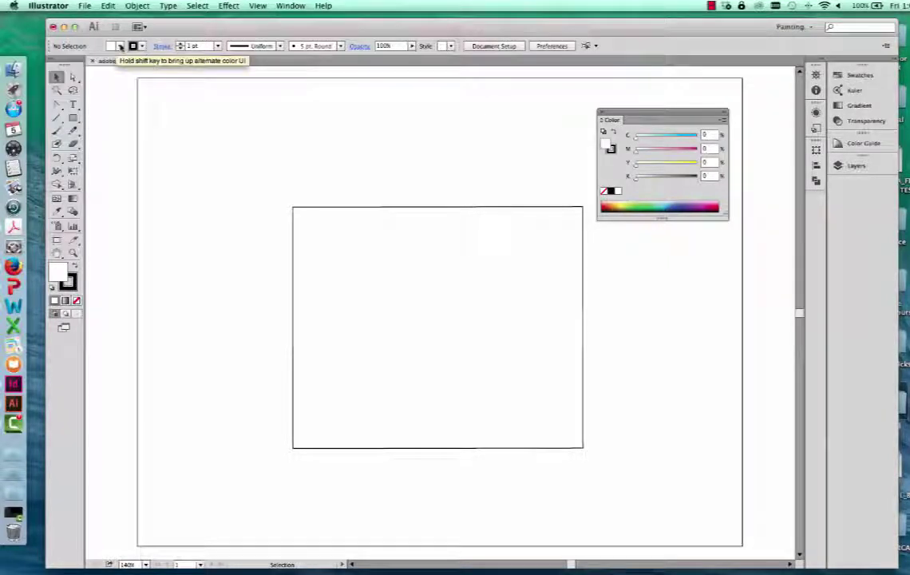
{"action": "left_click", "coordinate": [141, 47]}
{"action": "left_click", "coordinate": [141, 46]}
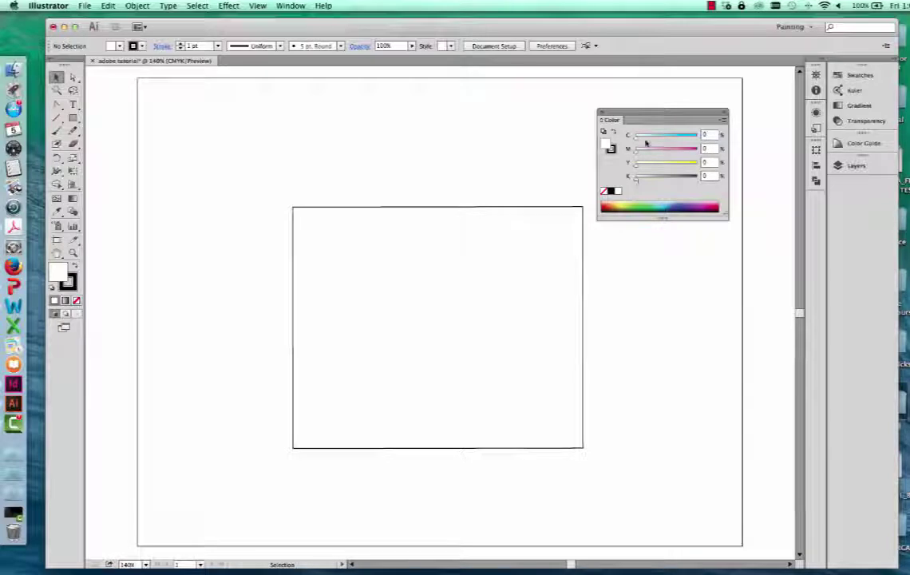
Try out the cyan and magenta amounts of the fill colour, return them to 0, and step through the CMYK values.
{"action": "left_click_drag", "start_coordinate": [637, 142], "coordinate": [568, 138]}
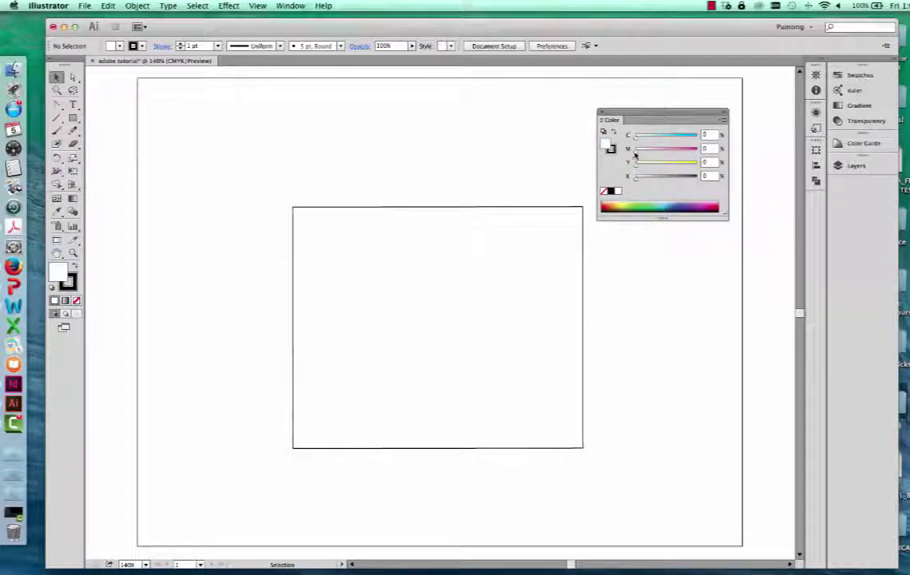
{"action": "left_click_drag", "start_coordinate": [636, 150], "coordinate": [567, 154]}
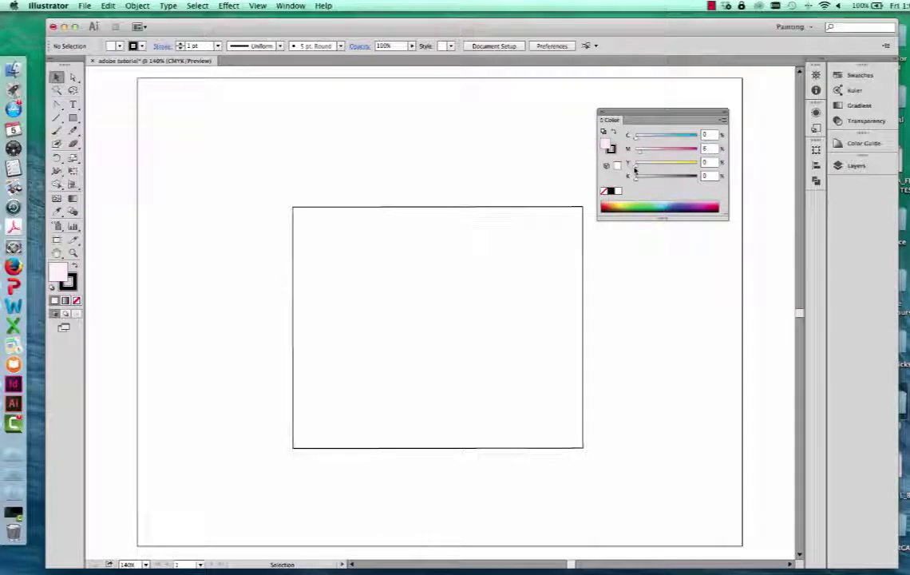
{"action": "left_click", "coordinate": [709, 136]}
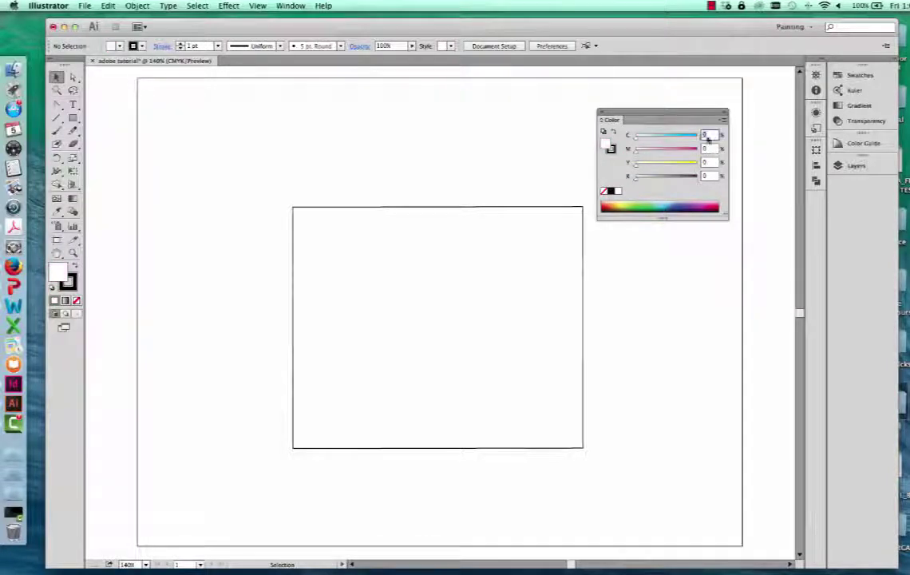
{"action": "key", "text": "Tab"}
{"action": "key", "text": "Tab"}
{"action": "key", "text": "Tab"}
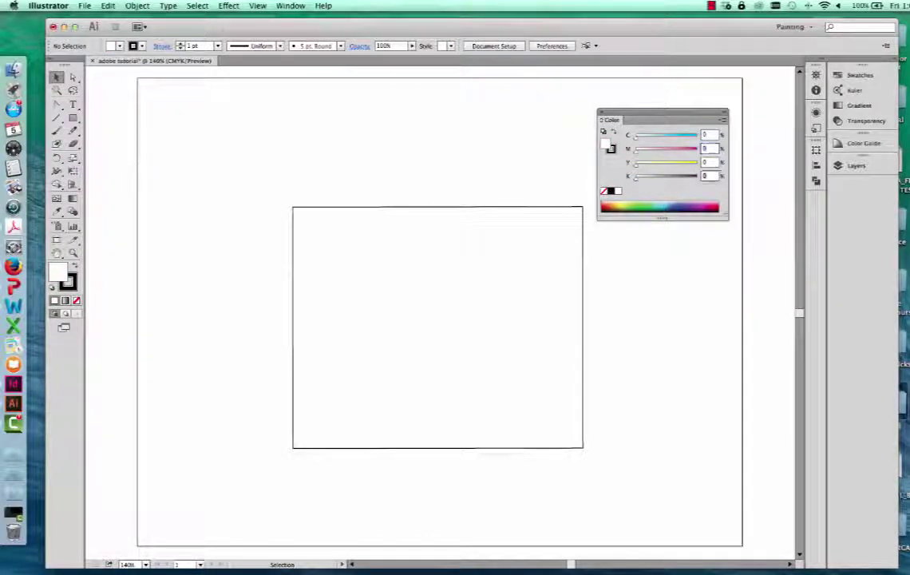
Try a black (K) amount of 90% for the fill colour with nothing selected.
{"action": "type", "text": "80"}
{"action": "key", "text": "Return"}
{"action": "type", "text": "90"}
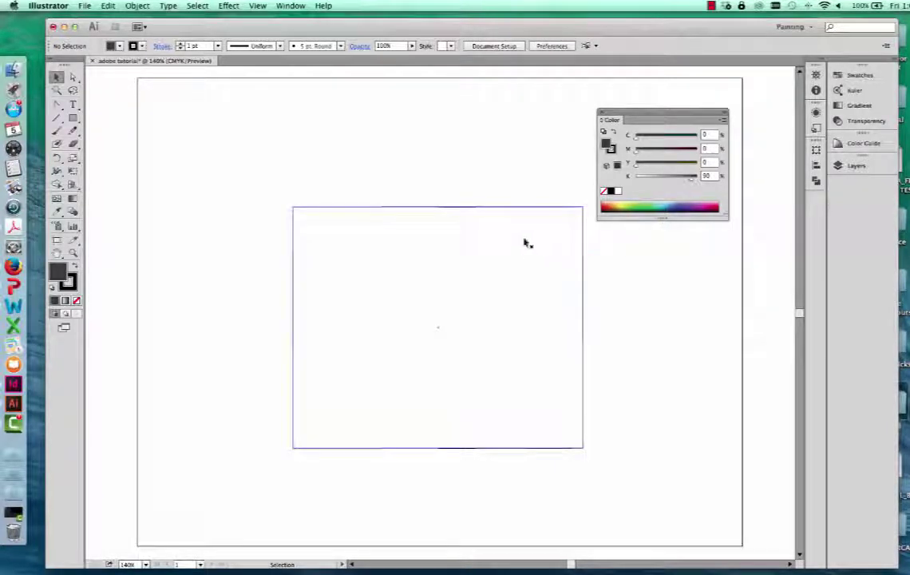
Select the large rectangle and move the Color controls up to the artboard's upper-right corner.
{"action": "left_click", "coordinate": [447, 210]}
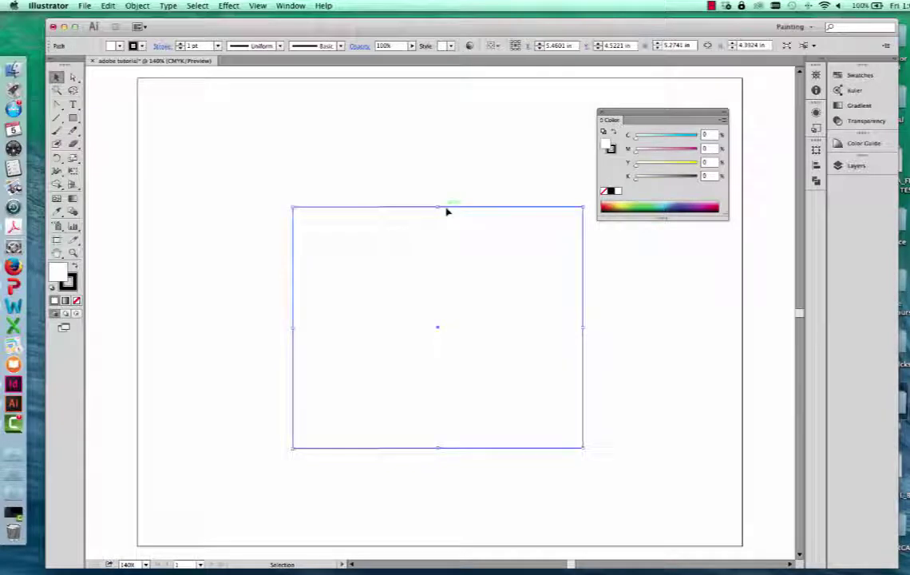
{"action": "left_click_drag", "start_coordinate": [664, 114], "coordinate": [689, 85]}
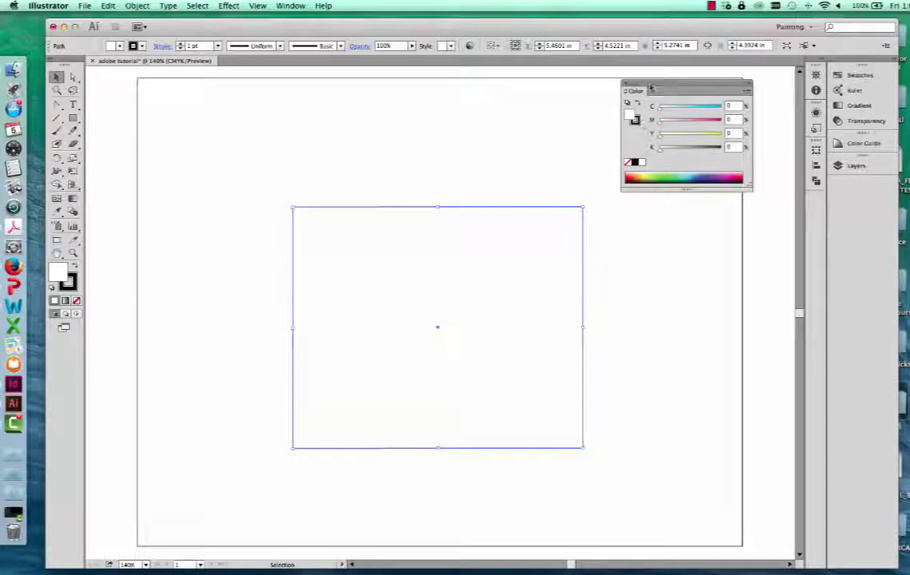
{"action": "left_click_drag", "start_coordinate": [652, 86], "coordinate": [663, 79]}
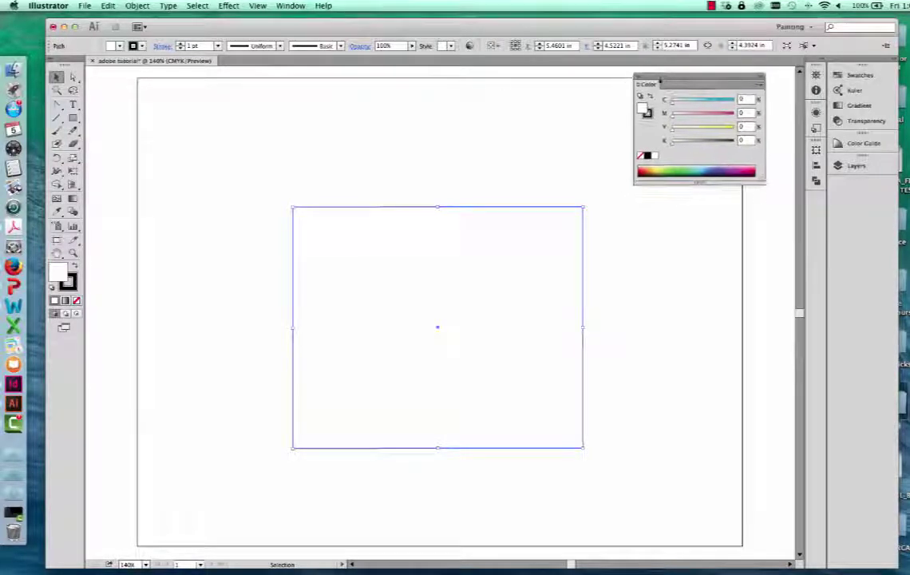
Display the Swatches list, lengthen it to show more colours, and reorder it behind Kuler in its group.
{"action": "left_click", "coordinate": [292, 7]}
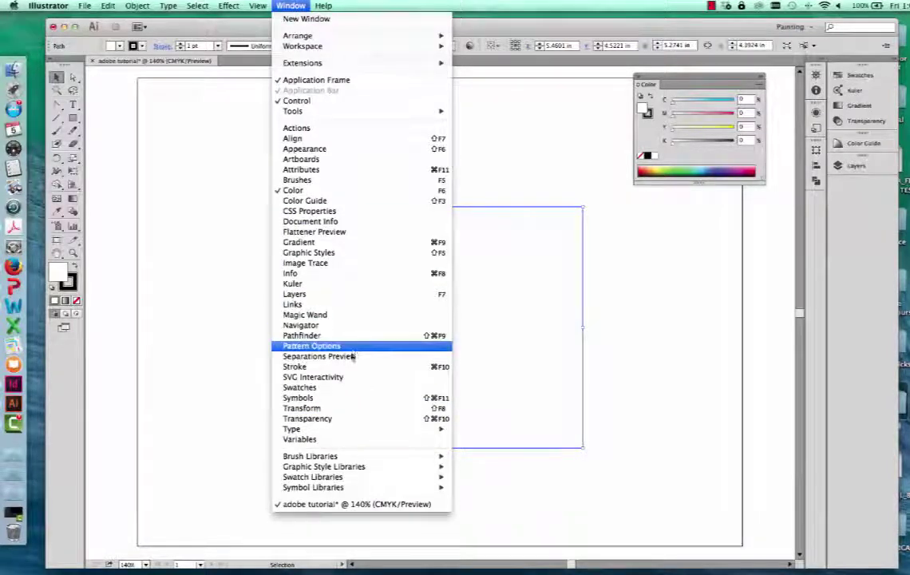
{"action": "left_click", "coordinate": [535, 365]}
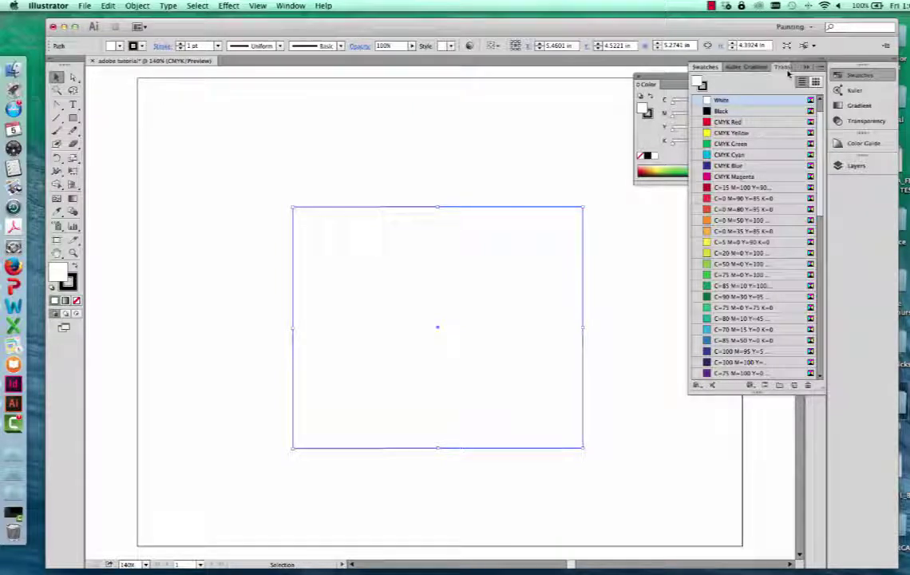
{"action": "mouse_move", "coordinate": [805, 66]}
{"action": "left_mouse_down"}
{"action": "mouse_move", "coordinate": [841, 73]}
{"action": "mouse_move", "coordinate": [805, 66]}
{"action": "left_mouse_up"}
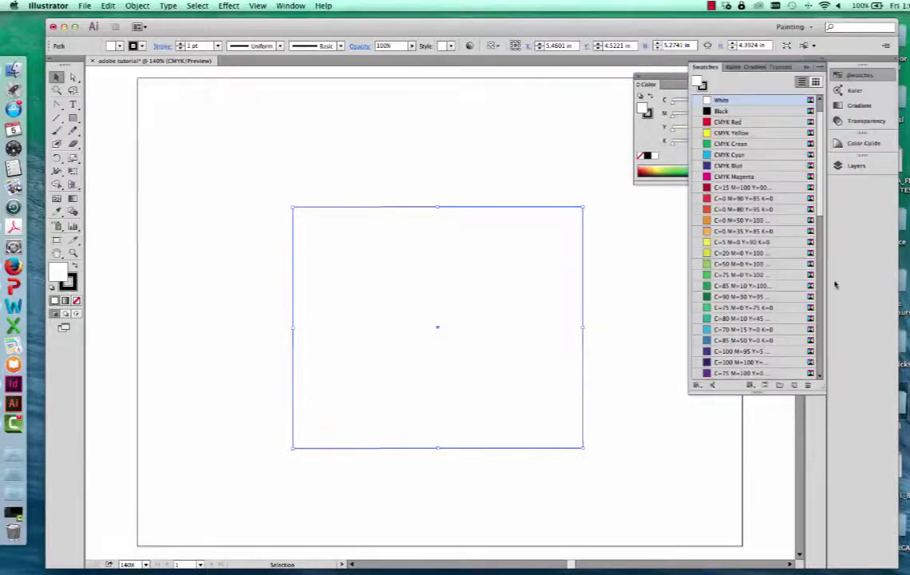
{"action": "left_click_drag", "start_coordinate": [759, 393], "coordinate": [769, 526]}
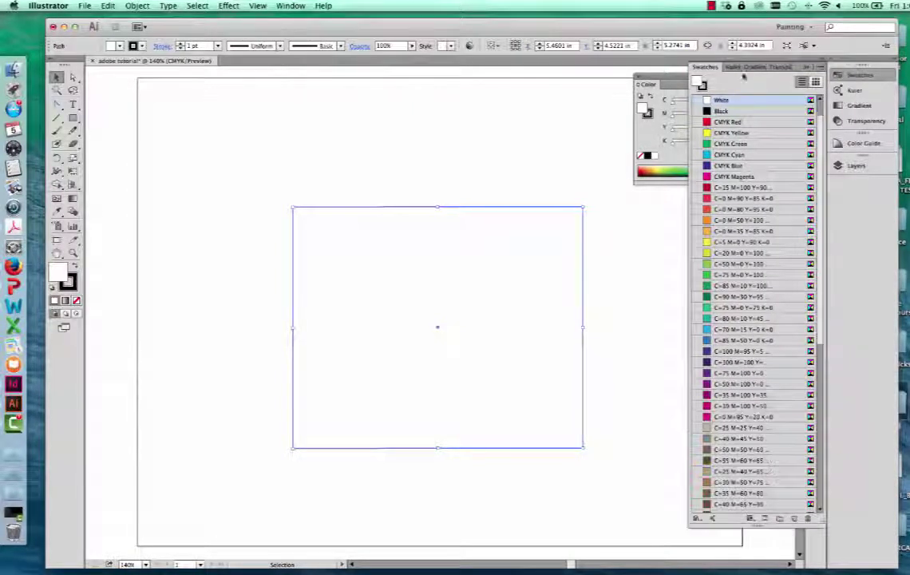
{"action": "left_click_drag", "start_coordinate": [742, 73], "coordinate": [706, 67]}
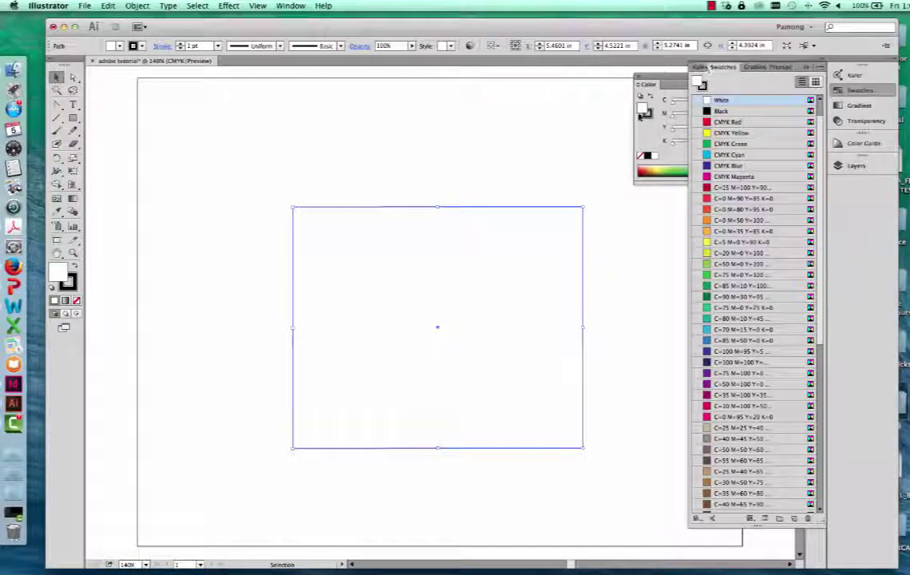
Fill the rectangle with CMYK Magenta, make its stroke the active colour target, and deselect it.
{"action": "left_click", "coordinate": [749, 177]}
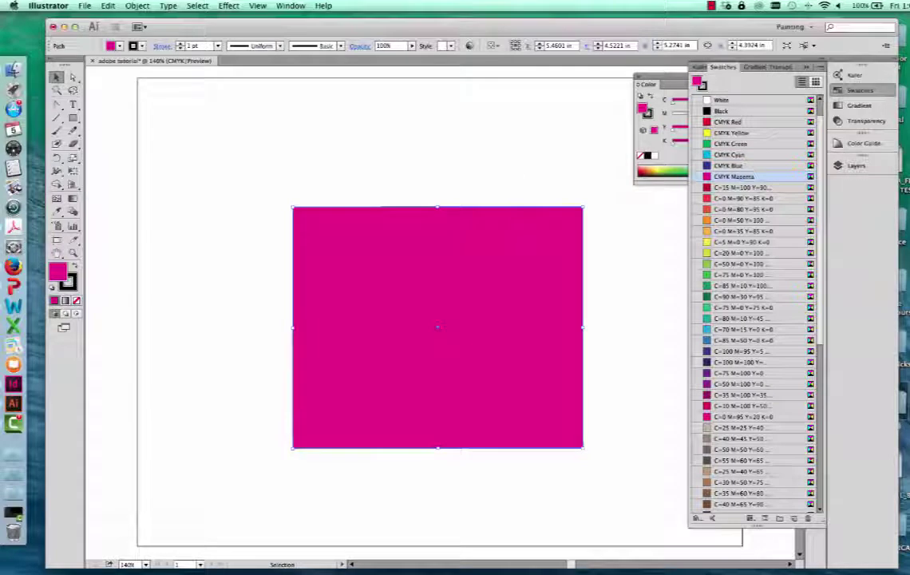
{"action": "left_click", "coordinate": [537, 175]}
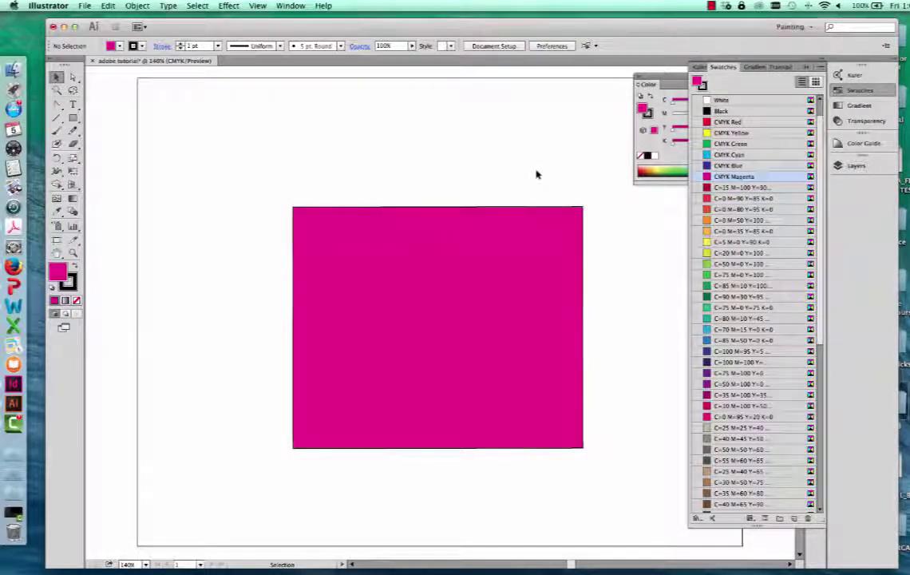
{"action": "left_click", "coordinate": [570, 270]}
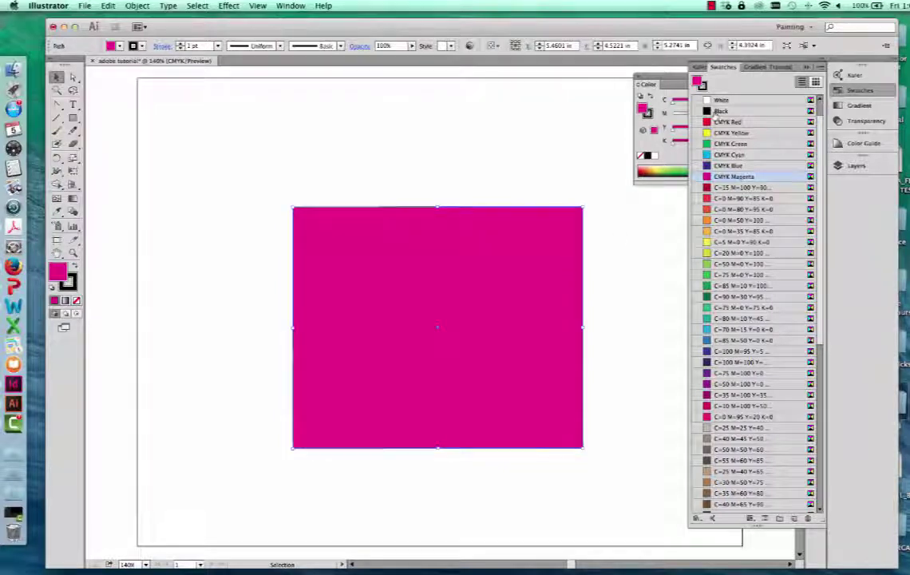
{"action": "left_click", "coordinate": [702, 87]}
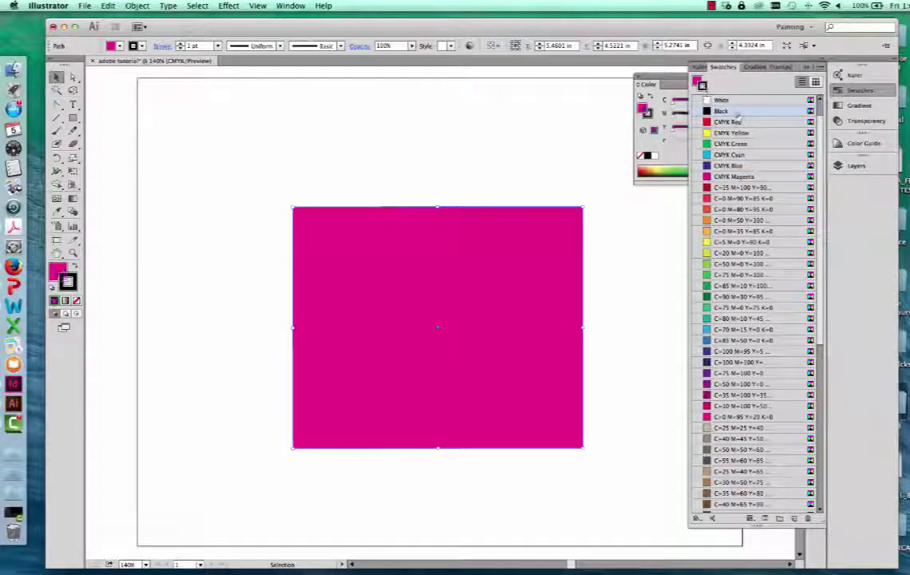
{"action": "left_click", "coordinate": [523, 131]}
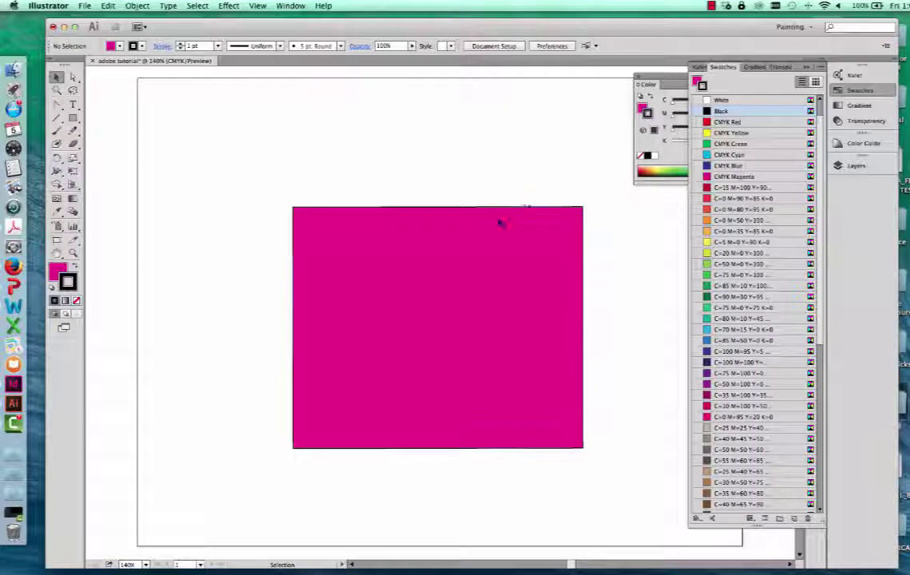
Try a white stroke on the rectangle with the orange C=0 M=35 Y=85 K=0 fill and with a fill of None.
{"action": "left_click", "coordinate": [497, 250]}
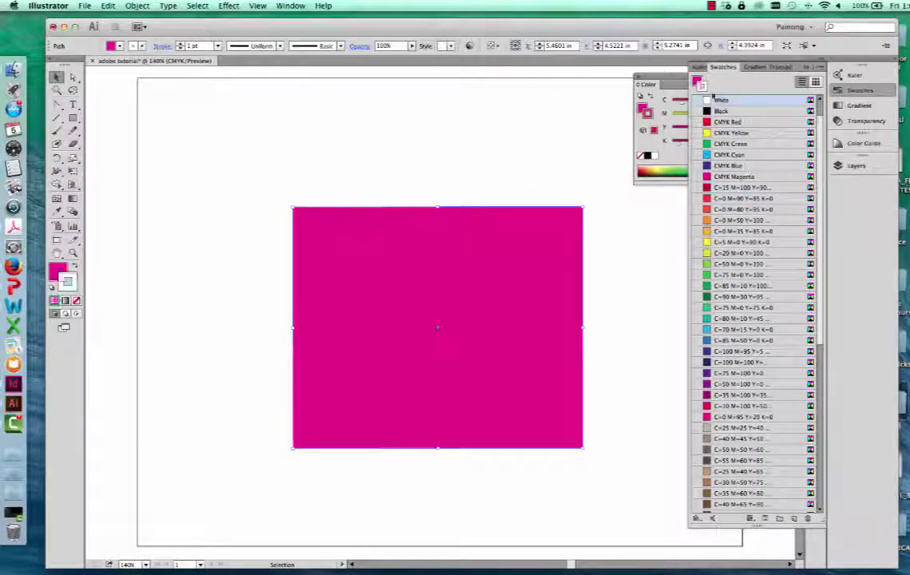
{"action": "left_click", "coordinate": [739, 231]}
{"action": "scroll", "coordinate": [739, 176], "scroll_direction": "up", "scroll_amount": 1}
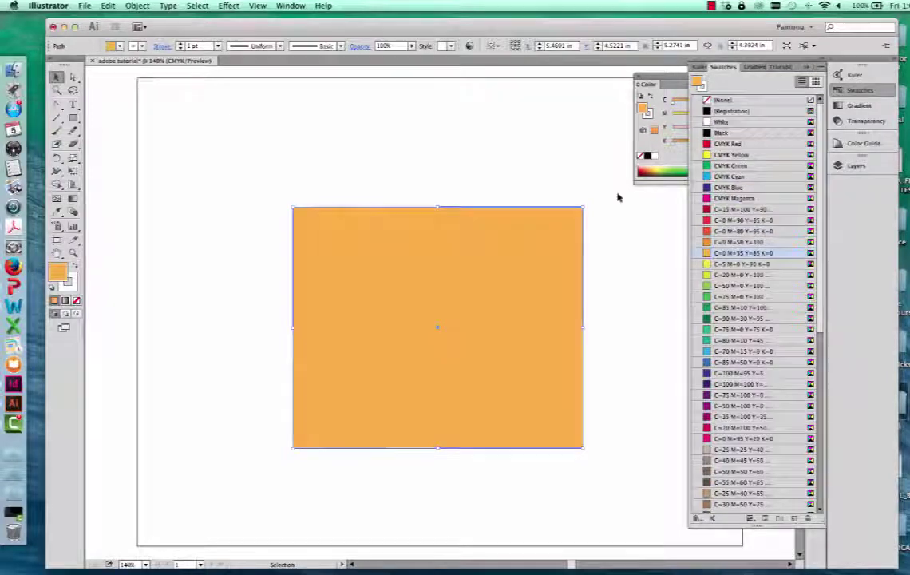
{"action": "left_click", "coordinate": [728, 100]}
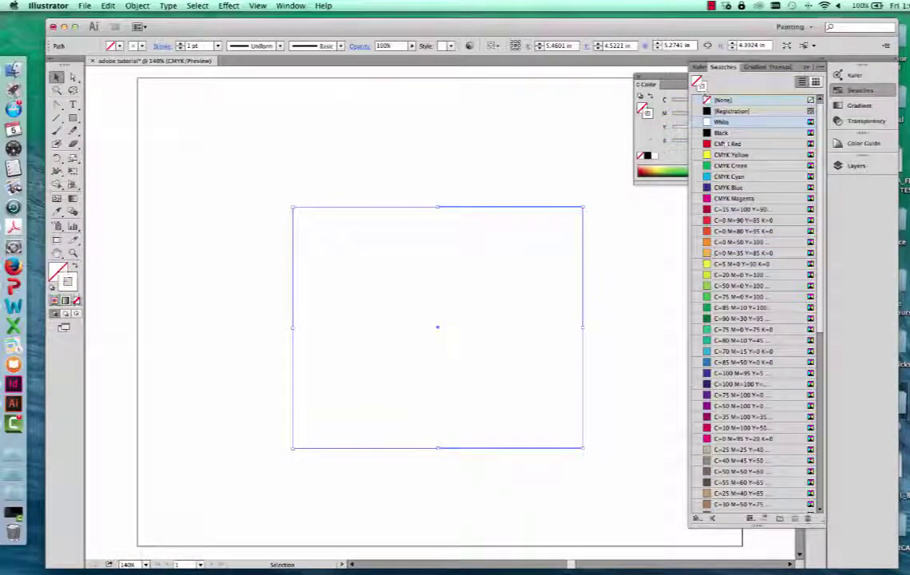
Give the rectangle a black stroke and the light green C=50 M=0 Y=100 fill, and deselect it.
{"action": "left_click", "coordinate": [701, 85]}
{"action": "left_click", "coordinate": [696, 80]}
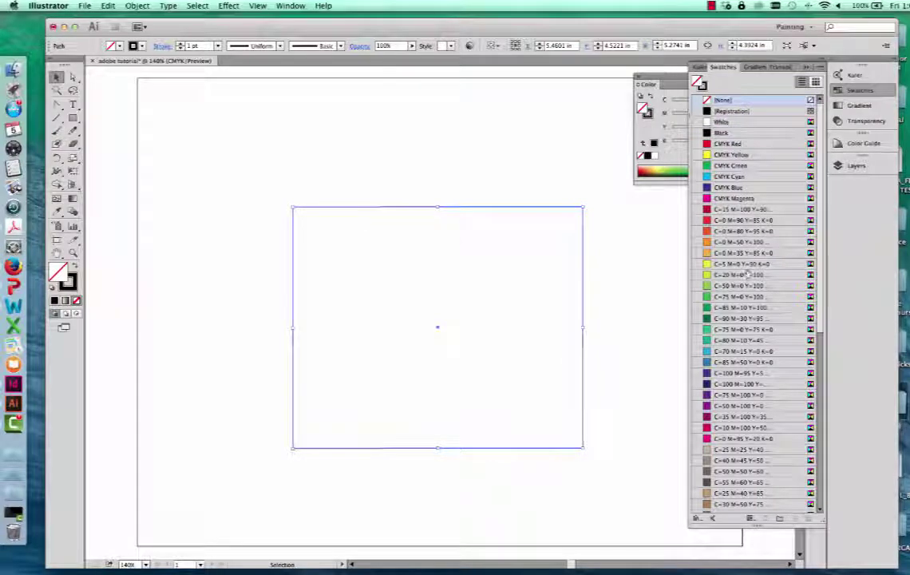
{"action": "left_click", "coordinate": [739, 285]}
{"action": "left_click", "coordinate": [595, 246]}
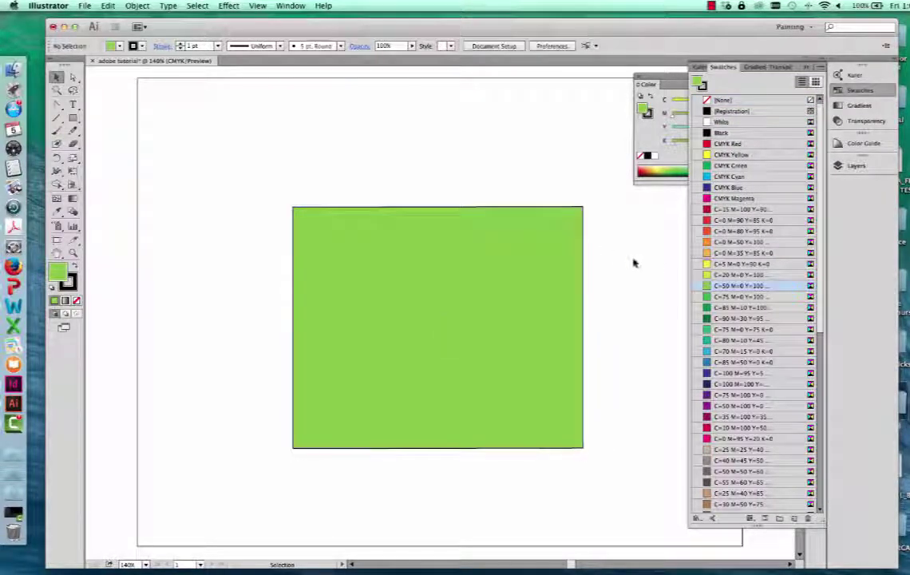
Fill the green rectangle with CMYK Magenta, deselect it, and collapse the Swatches list.
{"action": "left_click", "coordinate": [581, 252]}
{"action": "left_click", "coordinate": [734, 198]}
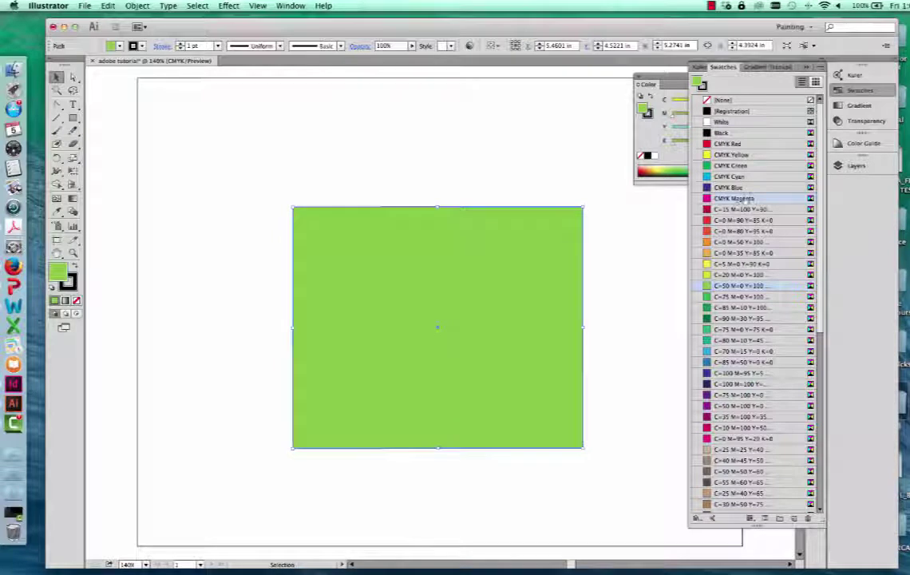
{"action": "left_click", "coordinate": [636, 242]}
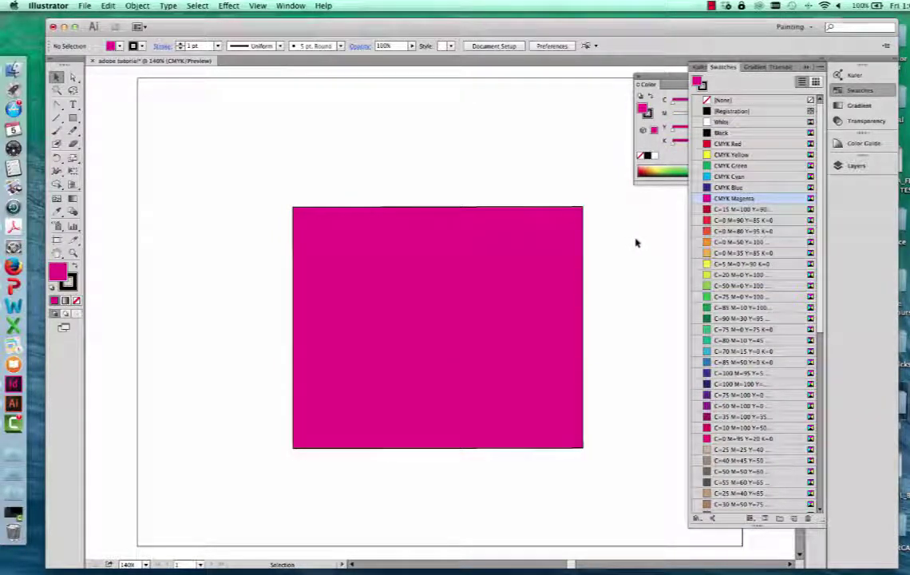
{"action": "left_click", "coordinate": [805, 69]}
Select the magenta rectangle, display the full Stroke options, and place them directly below the Color controls.
{"action": "left_click", "coordinate": [462, 209]}
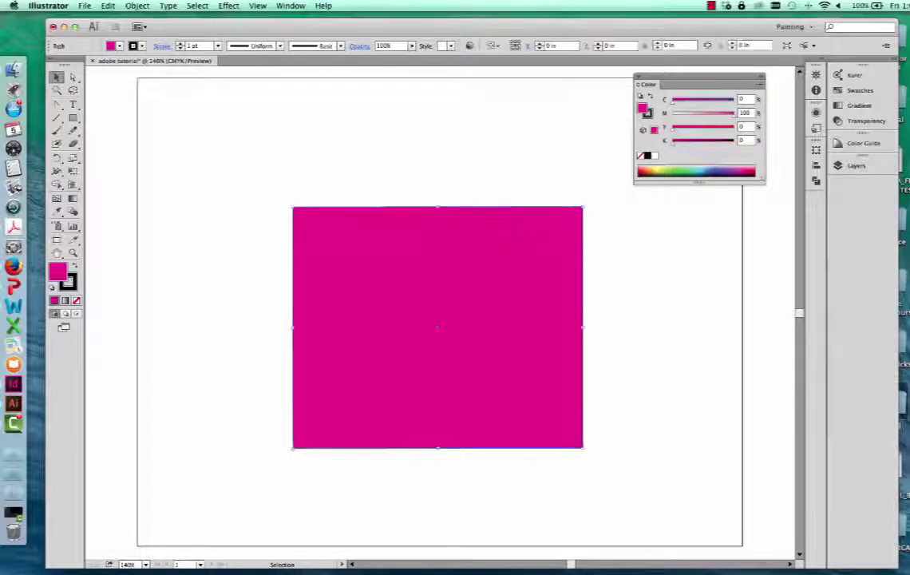
{"action": "left_click", "coordinate": [608, 238]}
{"action": "left_click", "coordinate": [568, 227]}
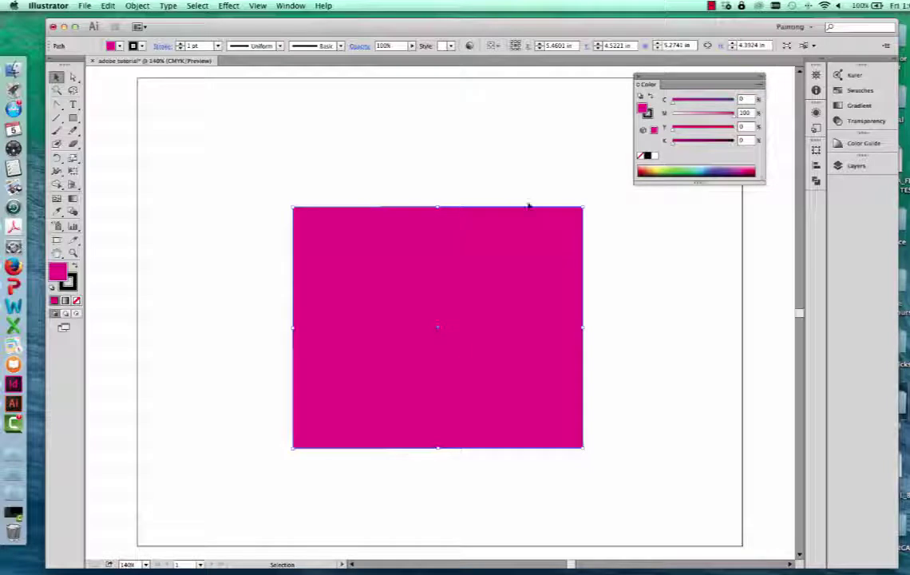
{"action": "left_click", "coordinate": [293, 5]}
{"action": "left_click", "coordinate": [350, 366]}
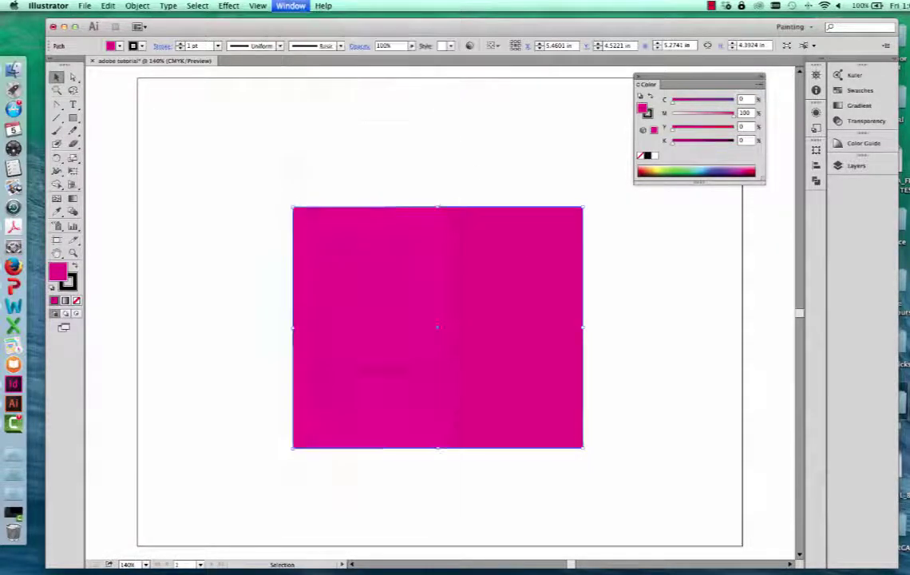
{"action": "mouse_move", "coordinate": [522, 94]}
{"action": "left_mouse_down"}
{"action": "mouse_move", "coordinate": [716, 209]}
{"action": "mouse_move", "coordinate": [717, 199]}
{"action": "left_mouse_up"}
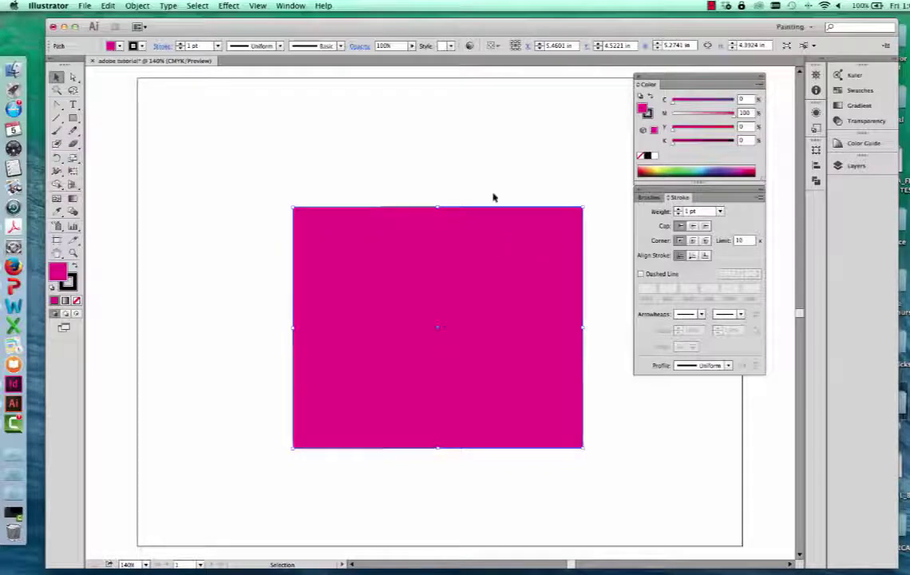
Increase the rectangle's stroke weight to 18 pt.
{"action": "left_click", "coordinate": [677, 209]}
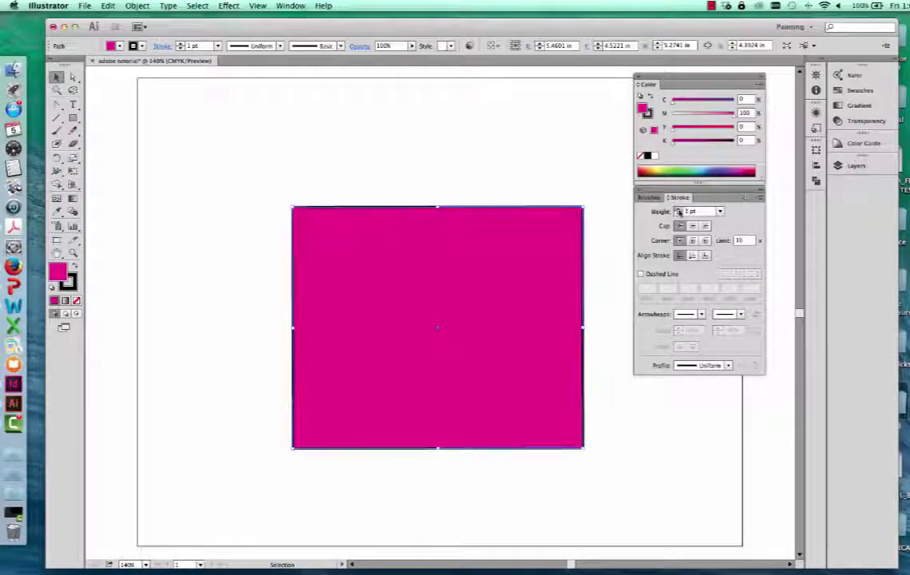
{"action": "left_click", "coordinate": [720, 211]}
{"action": "left_click", "coordinate": [731, 329]}
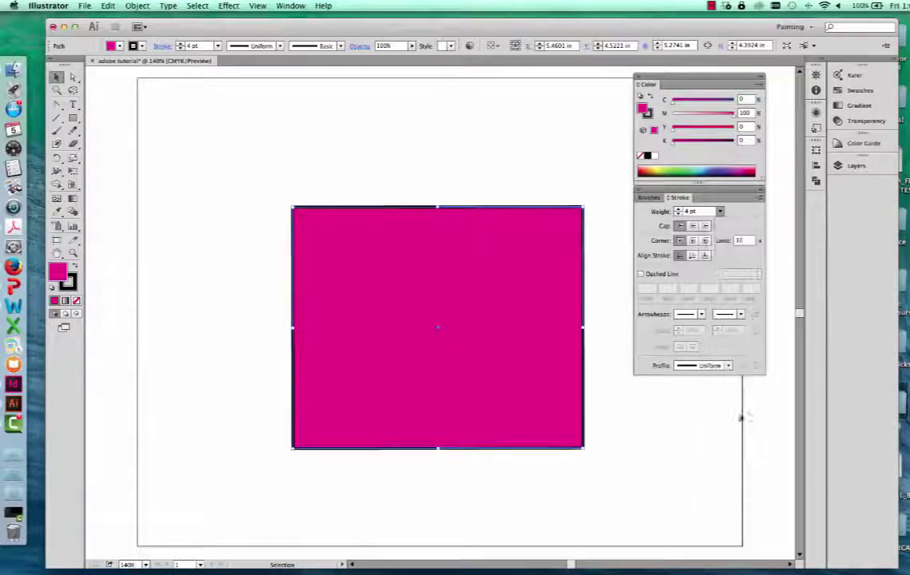
{"action": "left_click", "coordinate": [697, 415]}
{"action": "left_click", "coordinate": [586, 353]}
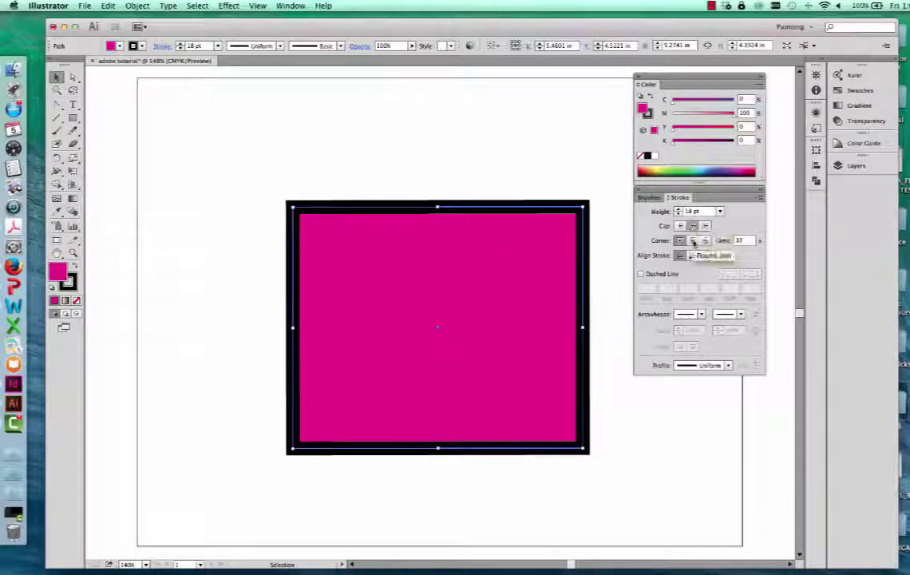
Give the rectangle's thick stroke Round Join corners and butt caps.
{"action": "left_click", "coordinate": [612, 225]}
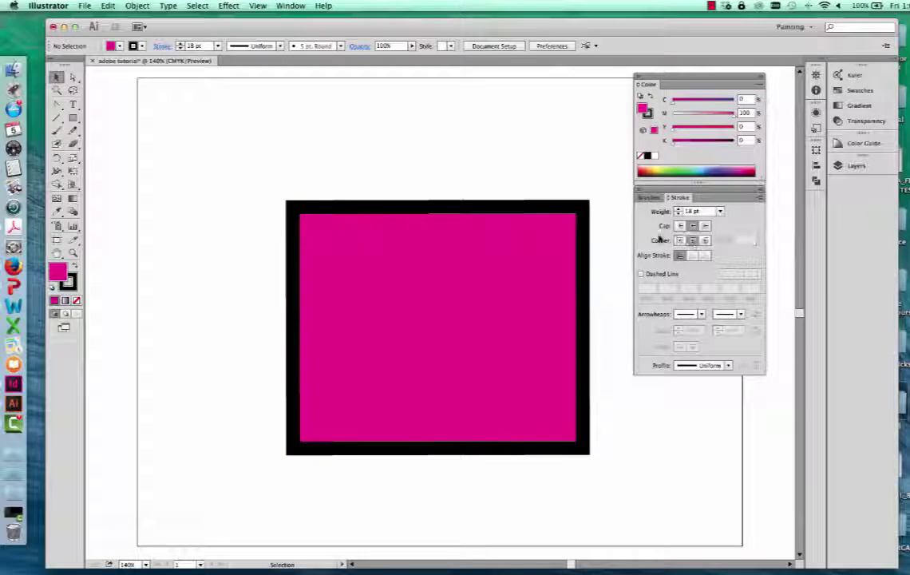
{"action": "left_click", "coordinate": [586, 209]}
{"action": "left_click", "coordinate": [692, 241]}
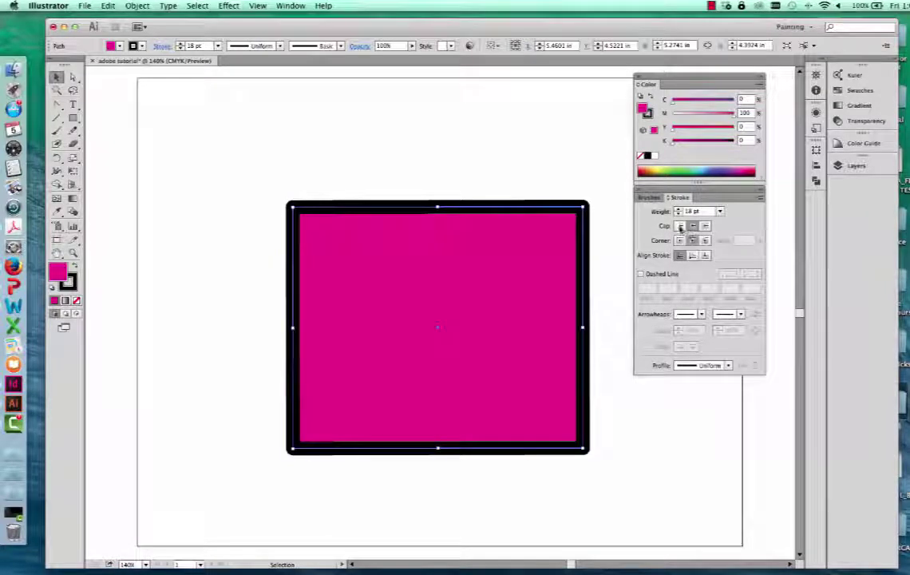
Turn on the Dashed Line option for the rectangle's stroke and deselect the rectangle.
{"action": "left_click", "coordinate": [595, 237]}
{"action": "left_click", "coordinate": [592, 236]}
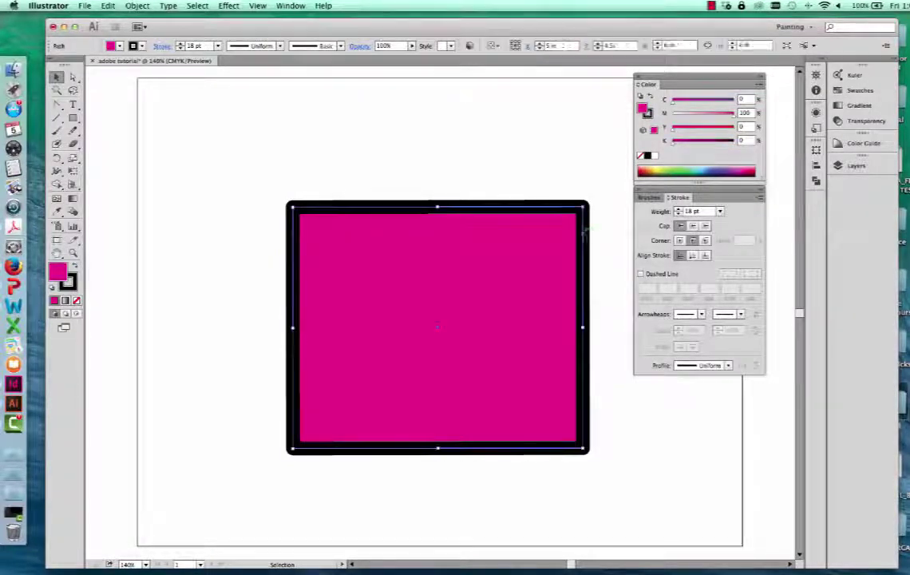
{"action": "left_click", "coordinate": [662, 276]}
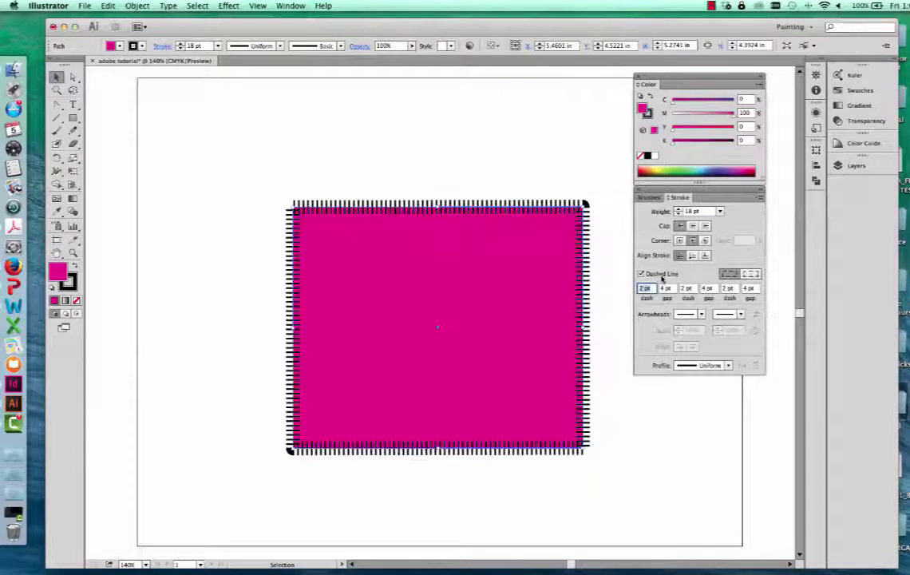
{"action": "left_click", "coordinate": [714, 443]}
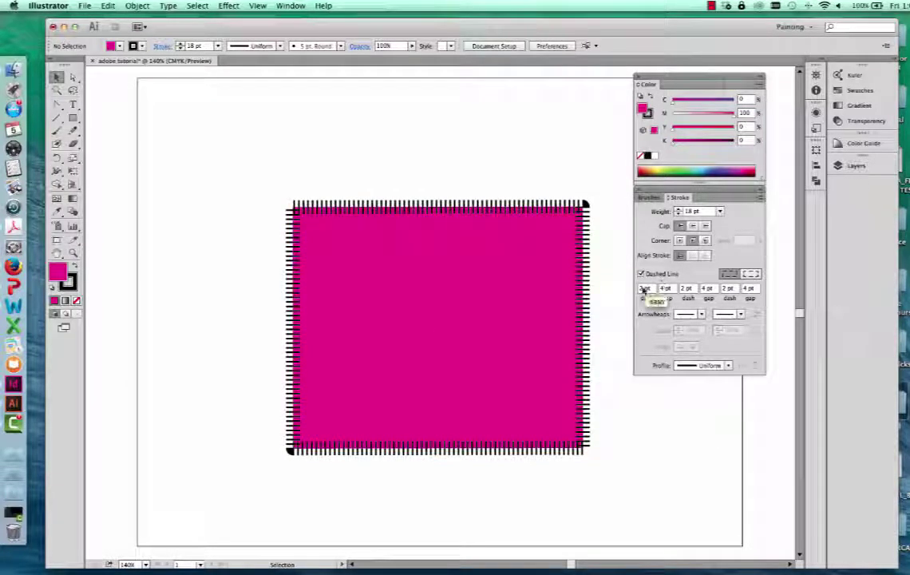
Enter 4 pt for each of the three dash lengths in the dashed line pattern, with nothing selected.
{"action": "left_click", "coordinate": [645, 289]}
{"action": "type", "text": "4"}
{"action": "key", "text": "Tab"}
{"action": "key", "text": "Tab"}
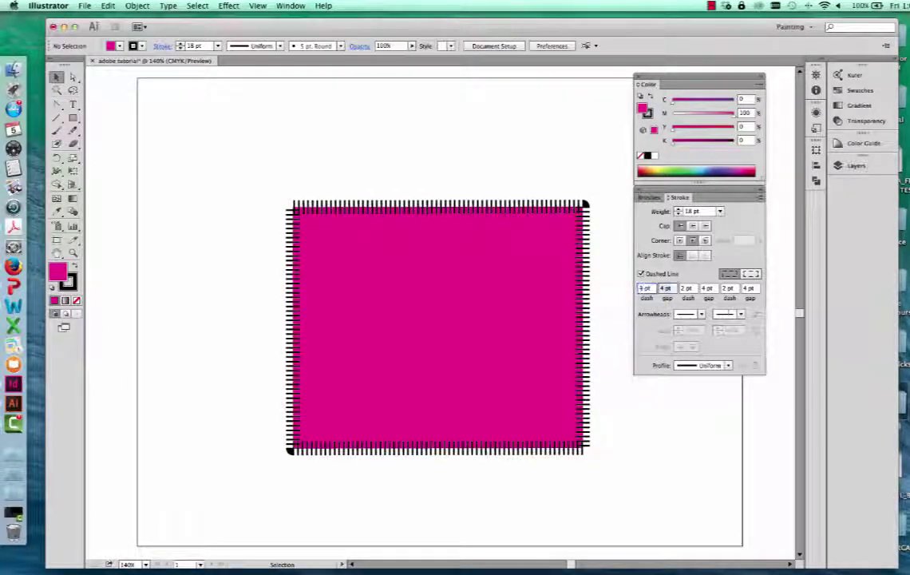
{"action": "type", "text": "4"}
{"action": "key", "text": "Tab"}
{"action": "key", "text": "Tab"}
{"action": "type", "text": "4"}
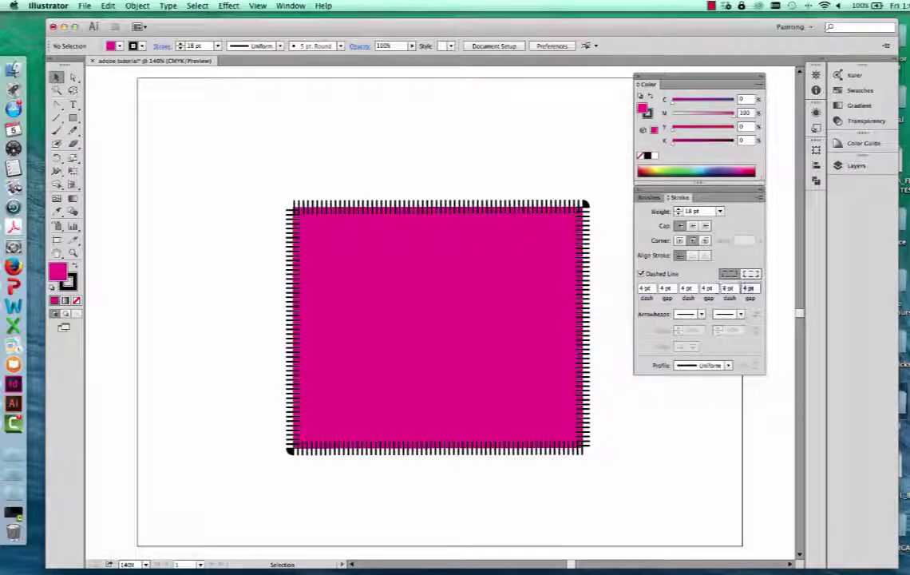
Set all three dash and all three gap lengths of the rectangle's dashed stroke to 5 pt and deselect the rectangle.
{"action": "key", "text": "Tab"}
{"action": "left_click", "coordinate": [536, 209]}
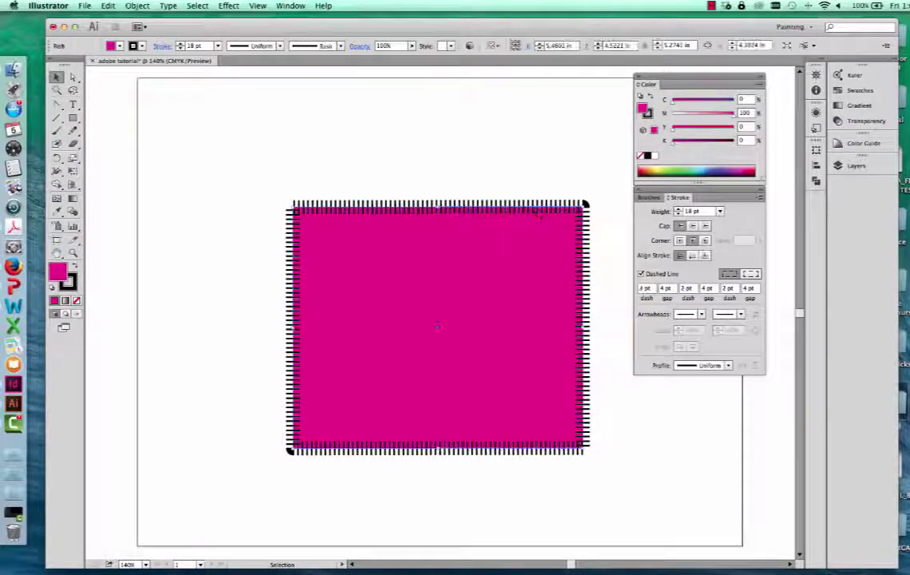
{"action": "left_click", "coordinate": [646, 288]}
{"action": "type", "text": "5"}
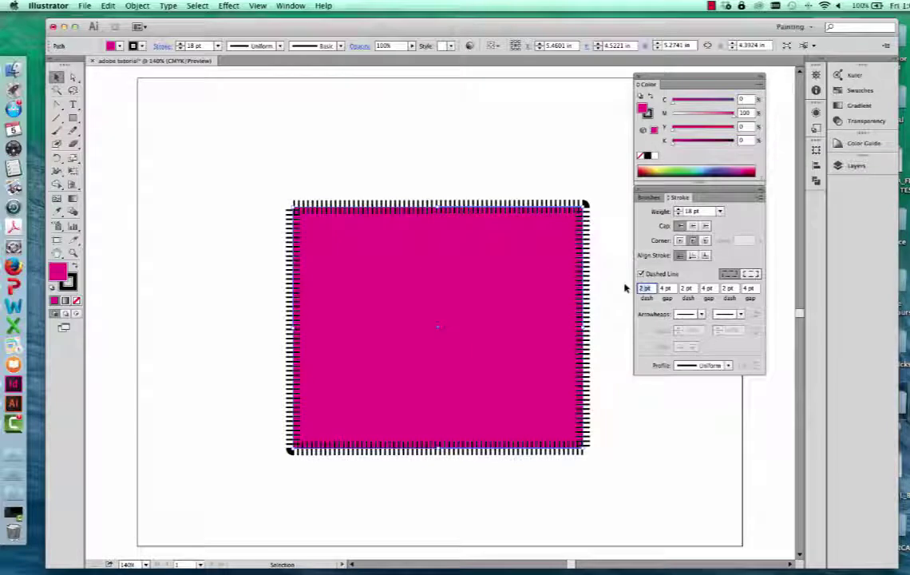
{"action": "key", "text": "Tab"}
{"action": "type", "text": "5"}
{"action": "key", "text": "Tab"}
{"action": "type", "text": "5"}
{"action": "key", "text": "Tab"}
{"action": "type", "text": "5"}
{"action": "key", "text": "Tab"}
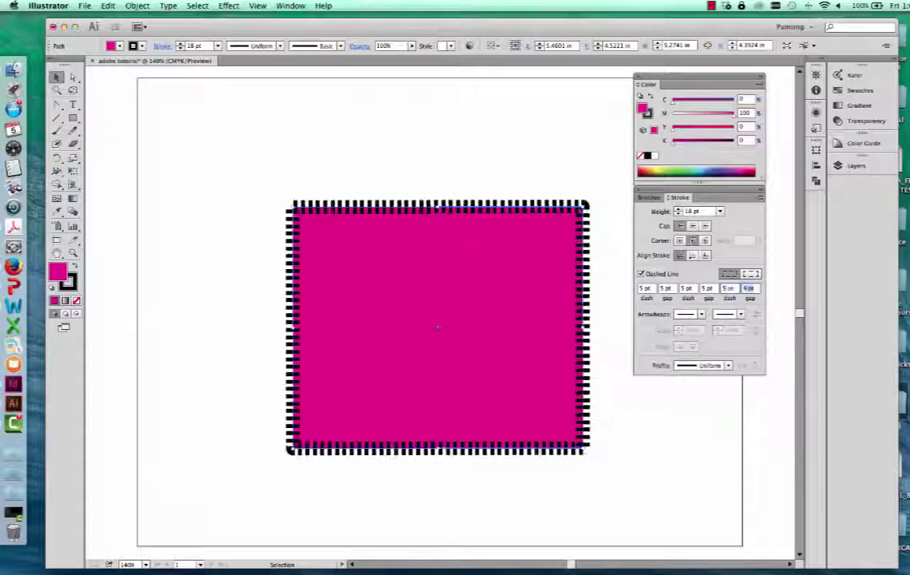
{"action": "type", "text": "5"}
{"action": "key", "text": "Tab"}
{"action": "type", "text": "5"}
{"action": "key", "text": "Tab"}
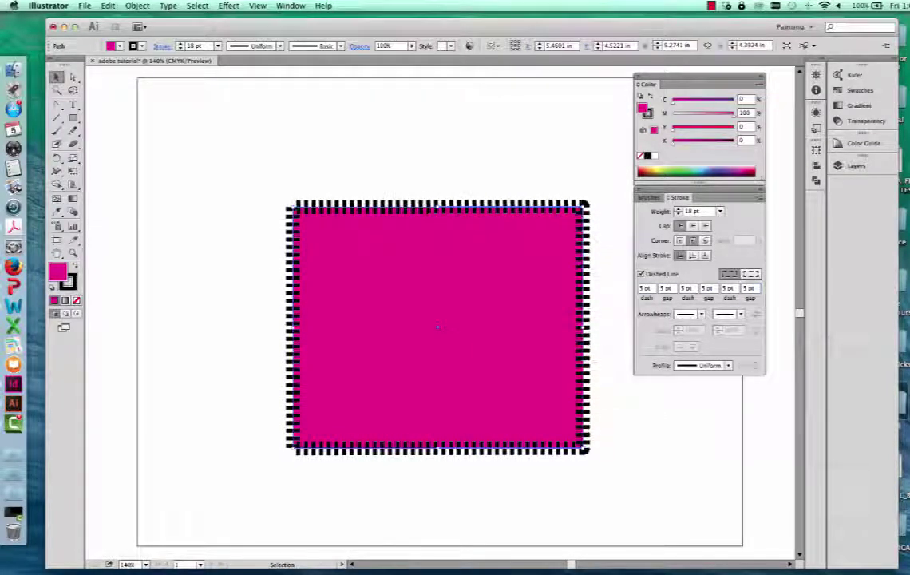
{"action": "left_click", "coordinate": [674, 434]}
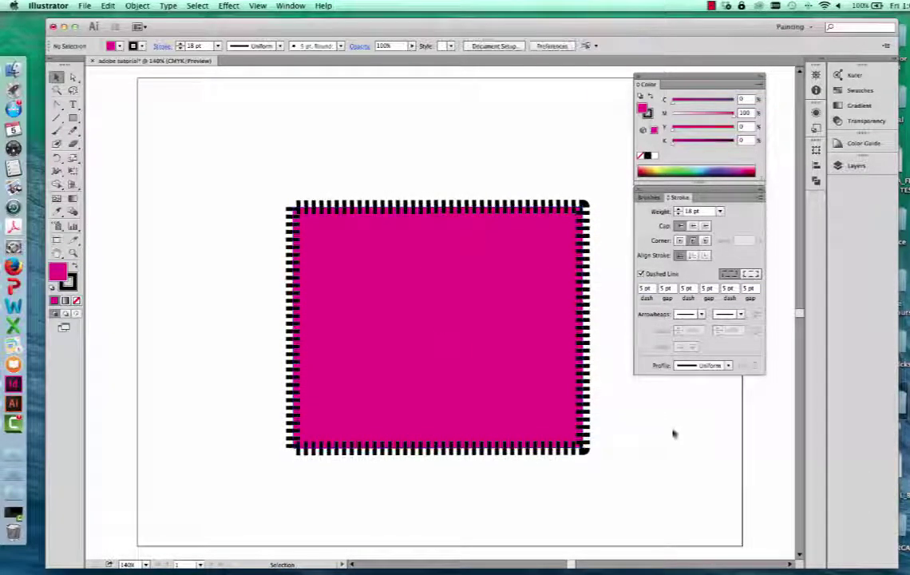
{"action": "left_click", "coordinate": [596, 264]}
{"action": "left_click", "coordinate": [608, 270]}
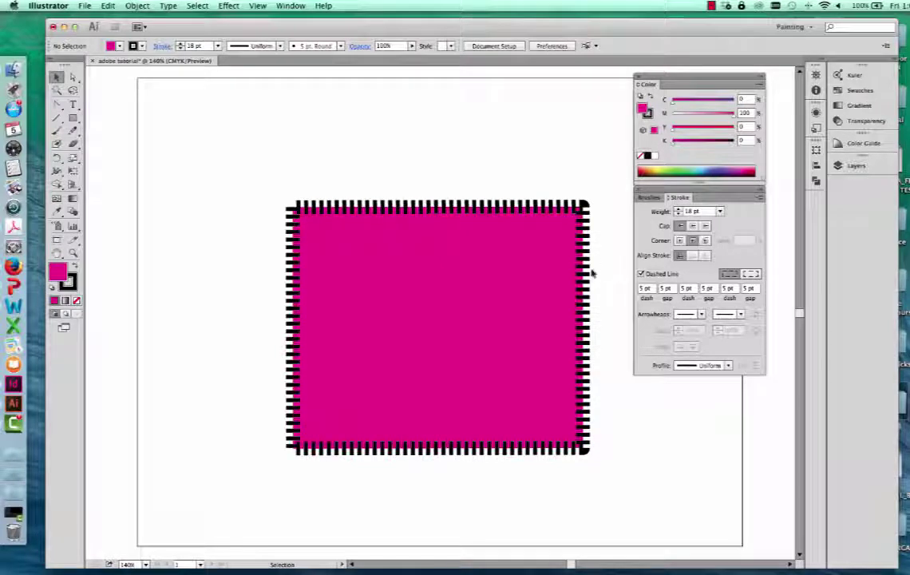
Close the floating Stroke and Color panels, leaving the rectangle deselected.
{"action": "left_click", "coordinate": [525, 248]}
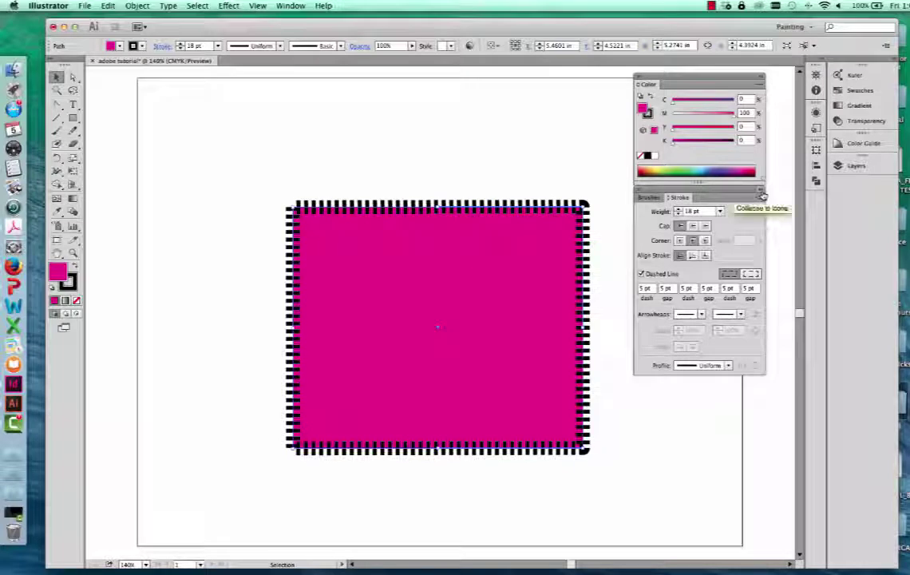
{"action": "left_click", "coordinate": [639, 192]}
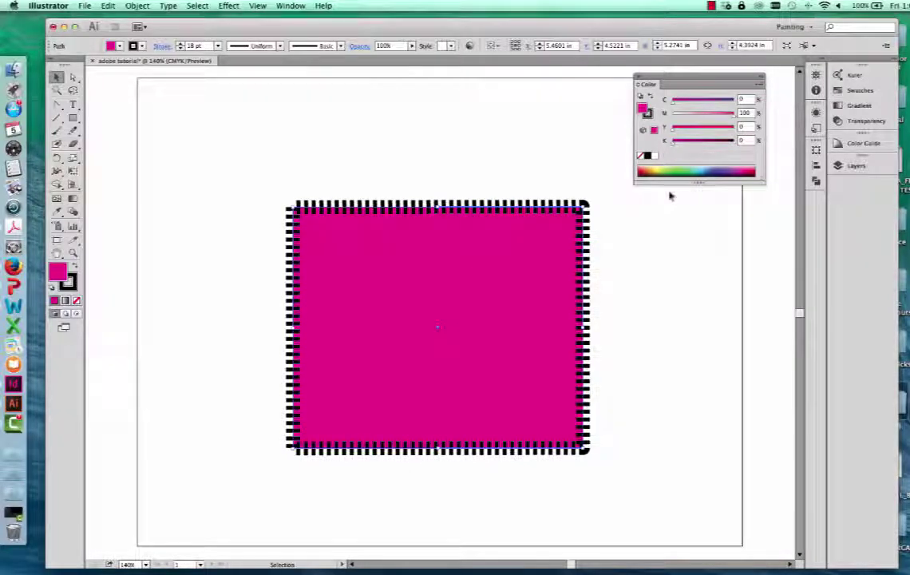
{"action": "left_click", "coordinate": [638, 81]}
{"action": "left_click", "coordinate": [619, 211]}
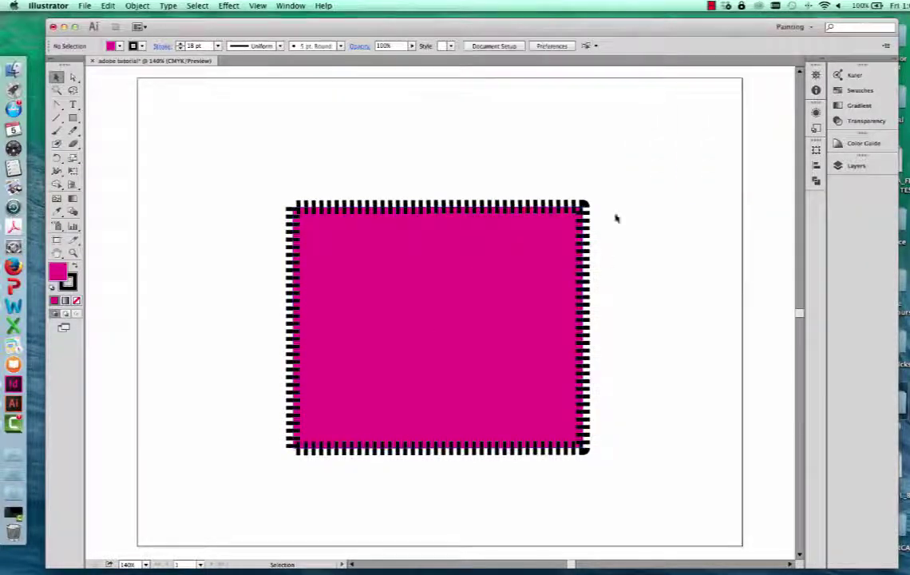
Fill the rectangle with the default white-to-black linear gradient and make the gradient editing area wider and shorter.
{"action": "left_click", "coordinate": [430, 255]}
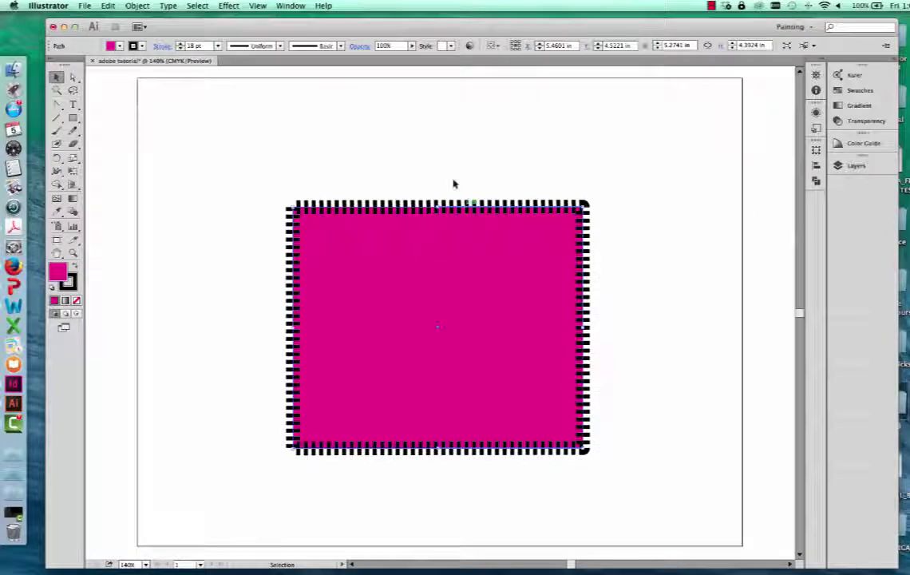
{"action": "left_click", "coordinate": [292, 5]}
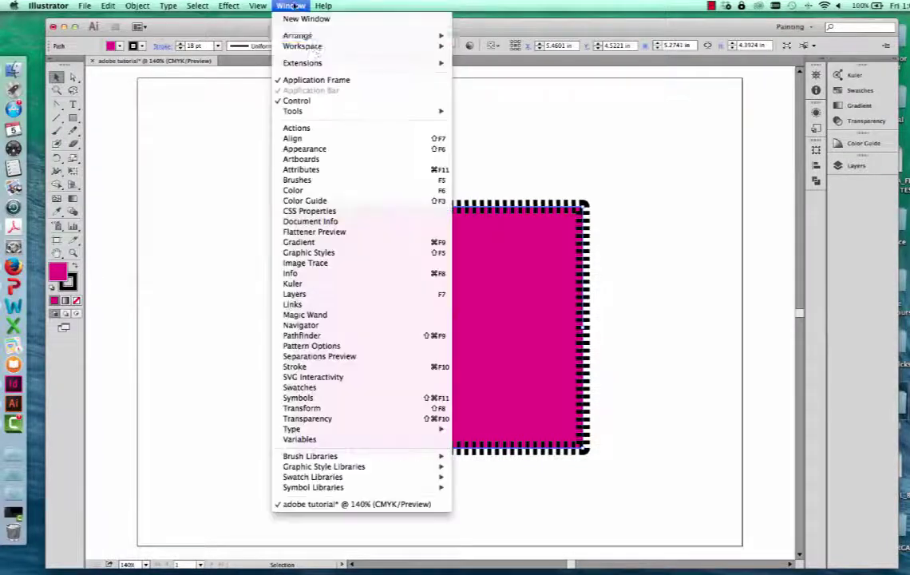
{"action": "left_click", "coordinate": [335, 242]}
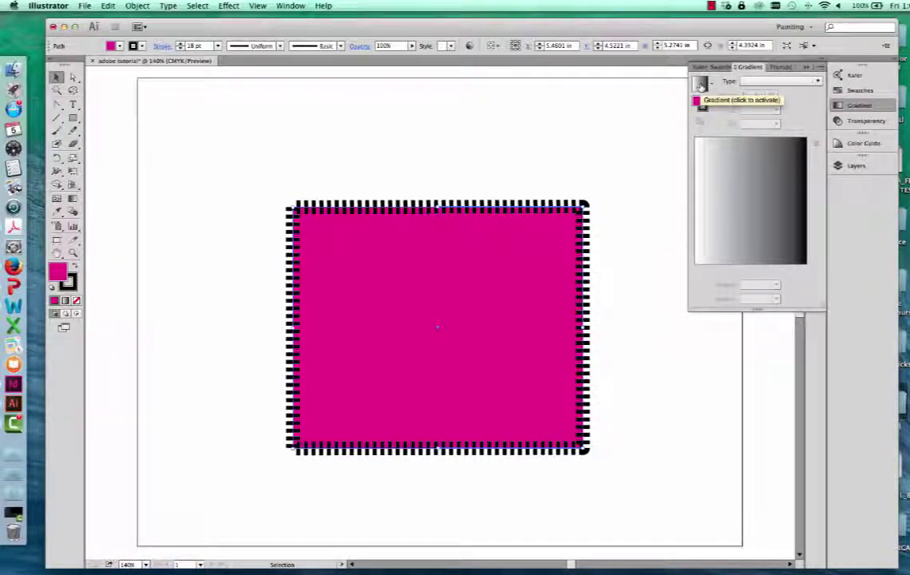
{"action": "left_click", "coordinate": [701, 86]}
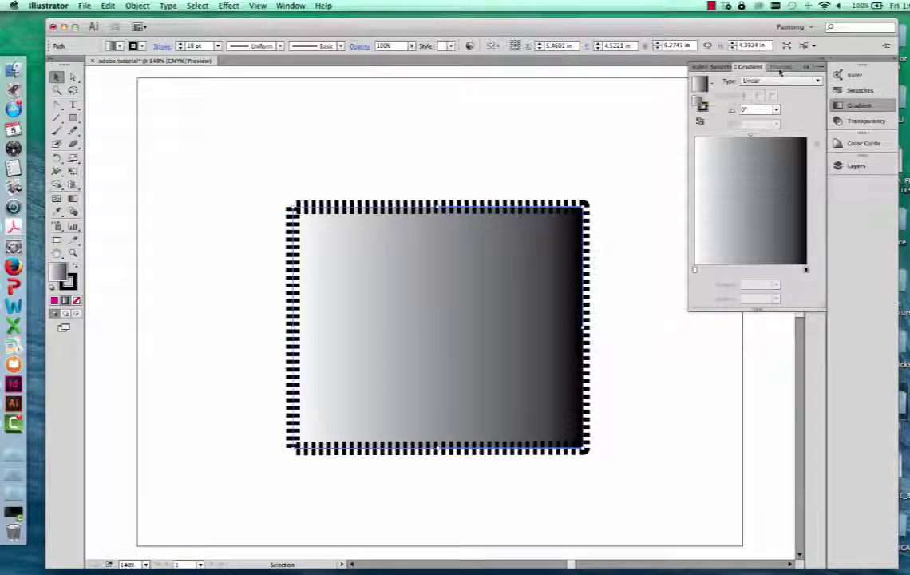
{"action": "left_click_drag", "start_coordinate": [689, 191], "coordinate": [609, 193]}
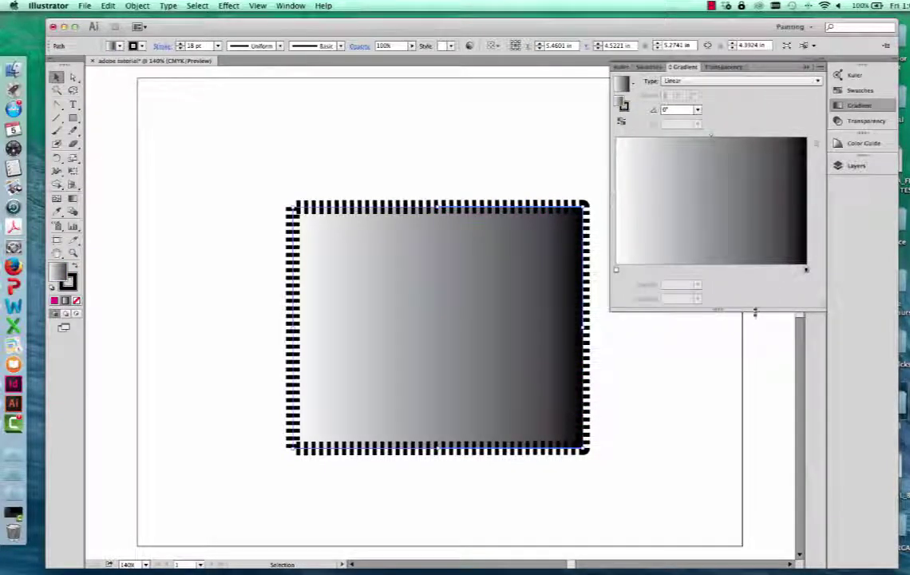
{"action": "mouse_move", "coordinate": [756, 311]}
{"action": "left_mouse_down"}
{"action": "mouse_move", "coordinate": [756, 291]}
{"action": "mouse_move", "coordinate": [763, 297]}
{"action": "left_mouse_up"}
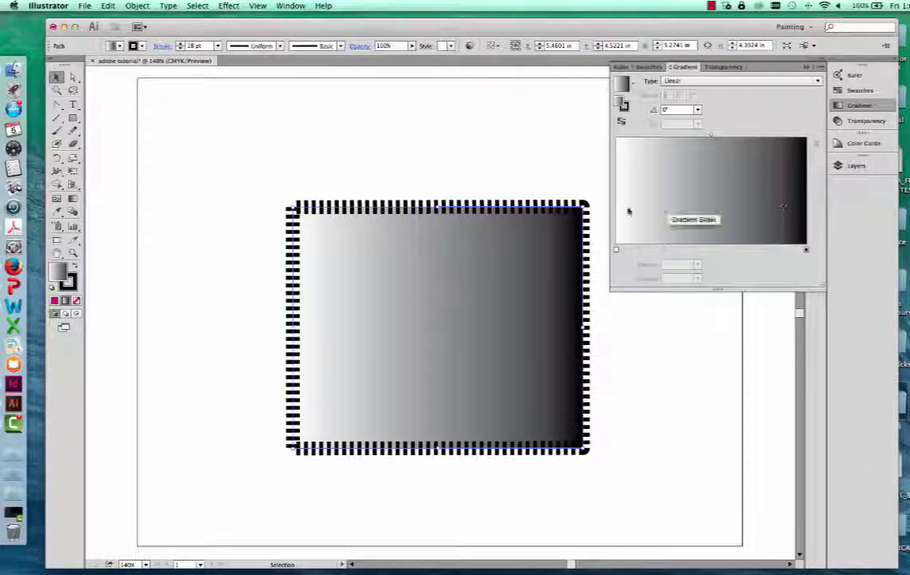
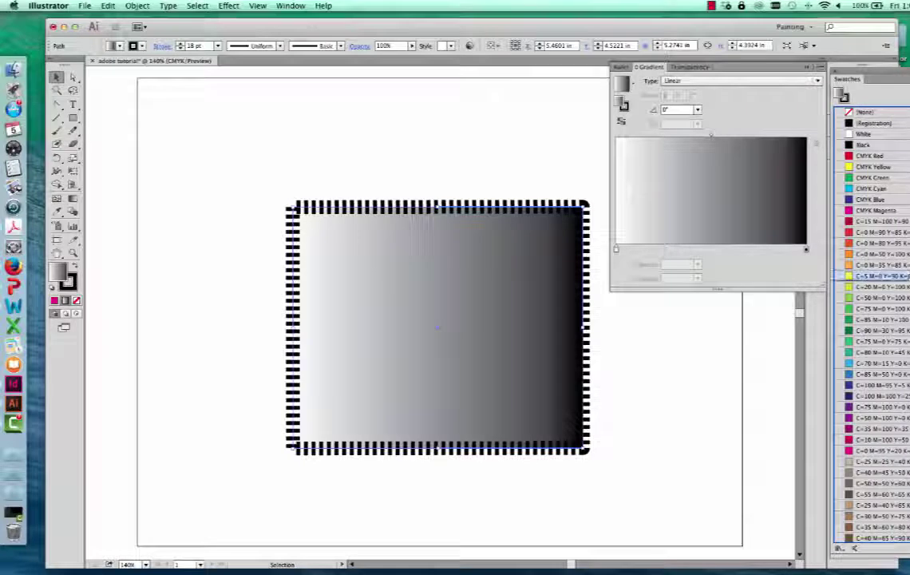
Recolour the gradient's black end stop with the yellow C=5 M=0 Y=90 swatch.
{"action": "mouse_move", "coordinate": [806, 250]}
{"action": "left_mouse_down"}
{"action": "mouse_move", "coordinate": [811, 264]}
{"action": "mouse_move", "coordinate": [806, 251]}
{"action": "left_mouse_up"}
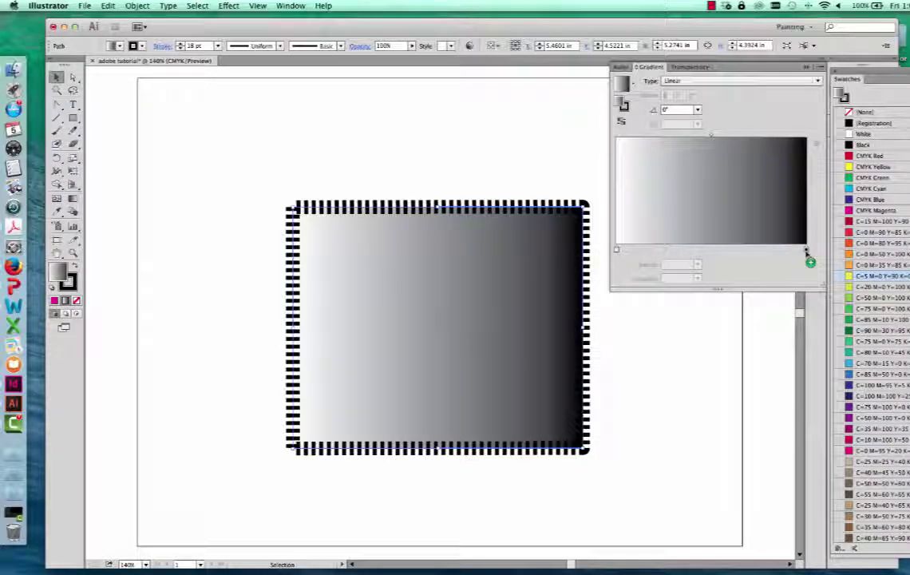
{"action": "left_click_drag", "start_coordinate": [806, 253], "coordinate": [806, 252]}
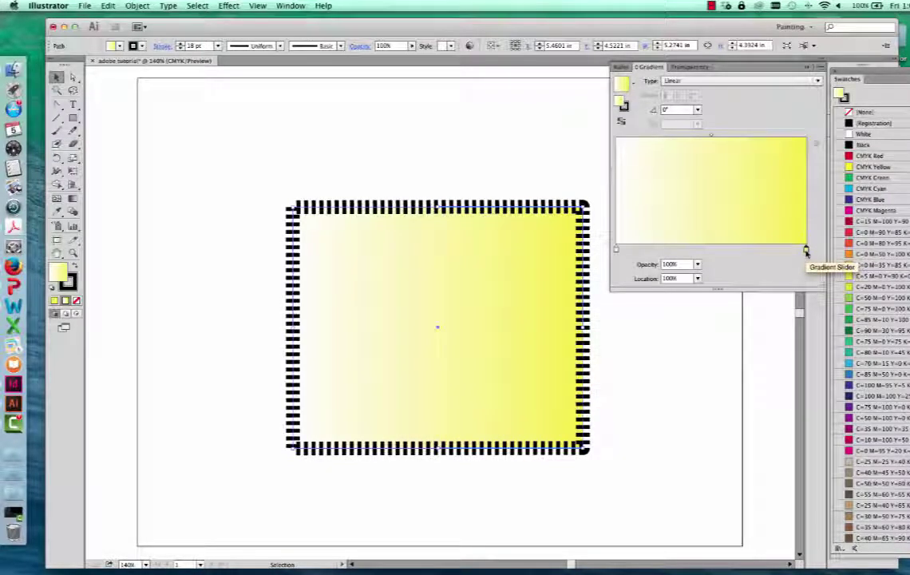
Add orange, red-orange and dark red swatches as stops between the gradient's white and yellow ends, with dark red at about 19%.
{"action": "left_click", "coordinate": [896, 267]}
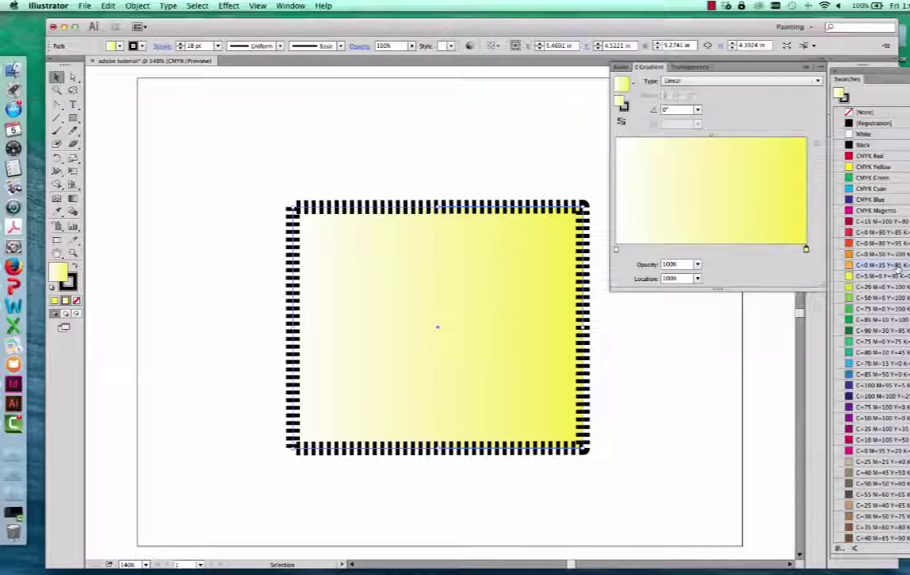
{"action": "left_click_drag", "start_coordinate": [898, 269], "coordinate": [779, 250]}
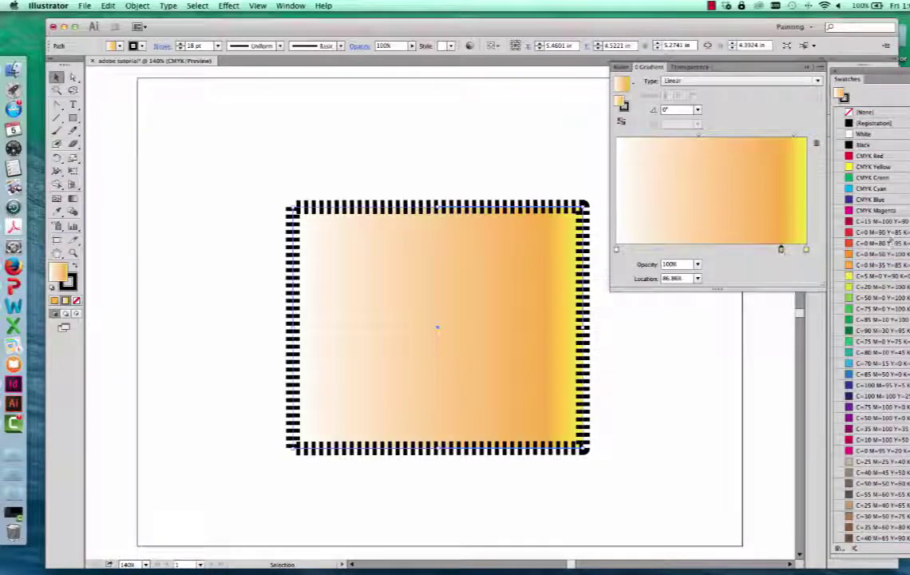
{"action": "left_click_drag", "start_coordinate": [878, 232], "coordinate": [653, 250]}
{"action": "left_click", "coordinate": [782, 250]}
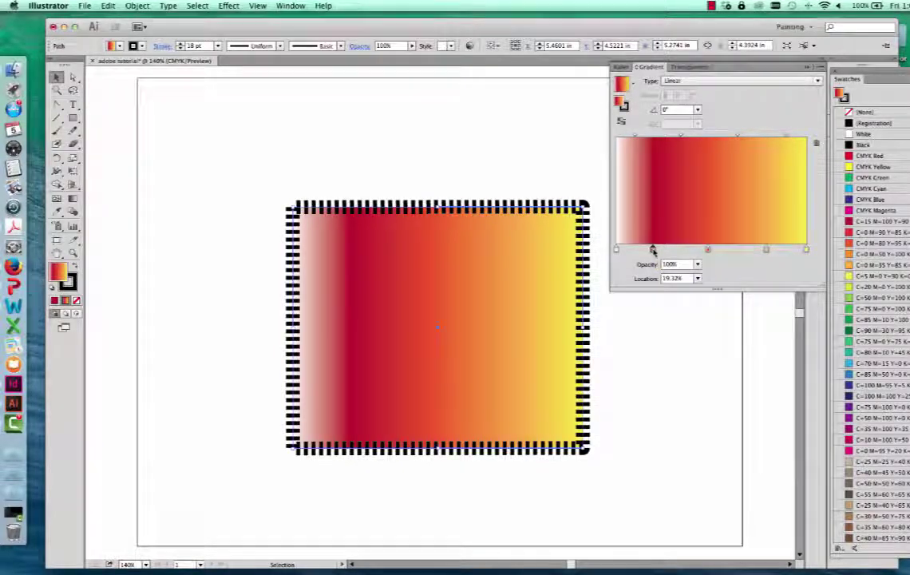
Remove the dark red, red-orange and orange intermediate stops from the rectangle's gradient.
{"action": "left_click_drag", "start_coordinate": [653, 250], "coordinate": [631, 413]}
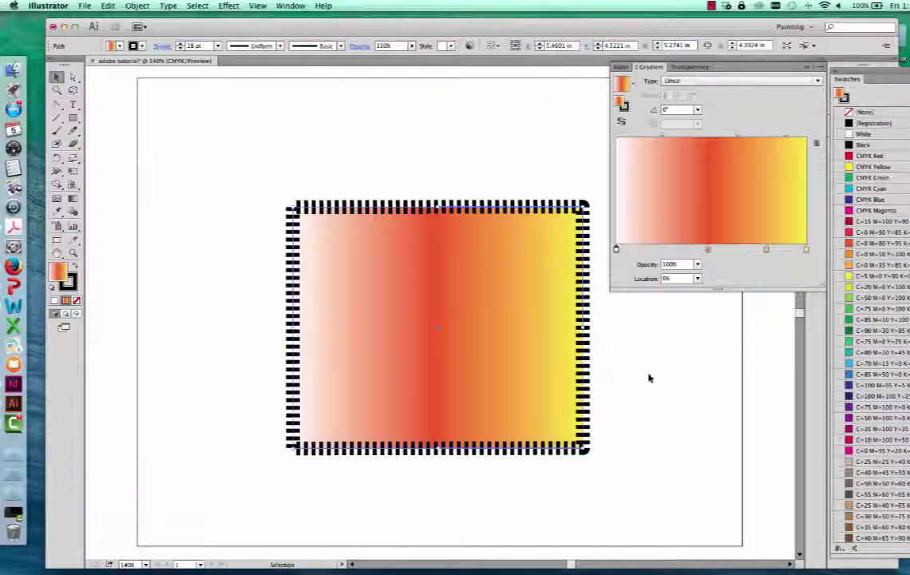
{"action": "left_click_drag", "start_coordinate": [708, 251], "coordinate": [730, 351]}
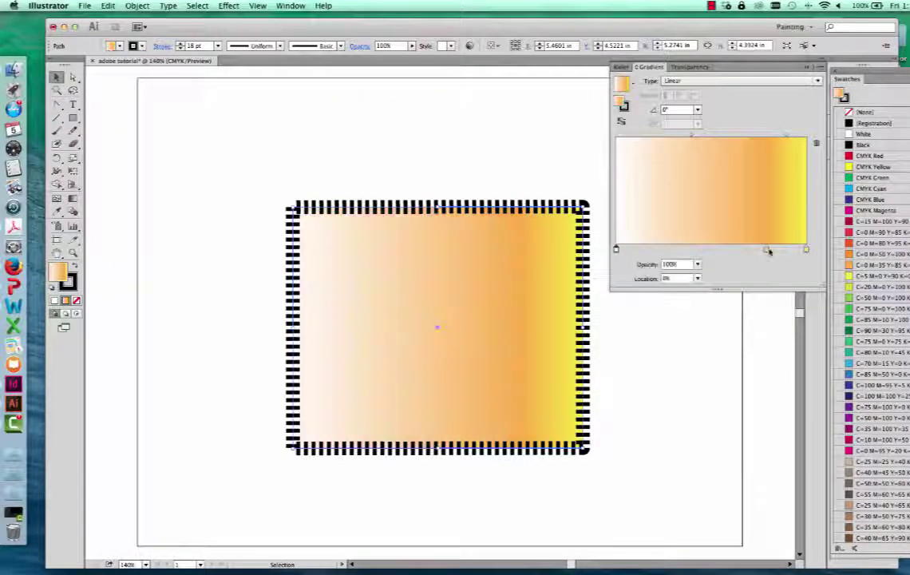
{"action": "left_click_drag", "start_coordinate": [768, 251], "coordinate": [774, 392]}
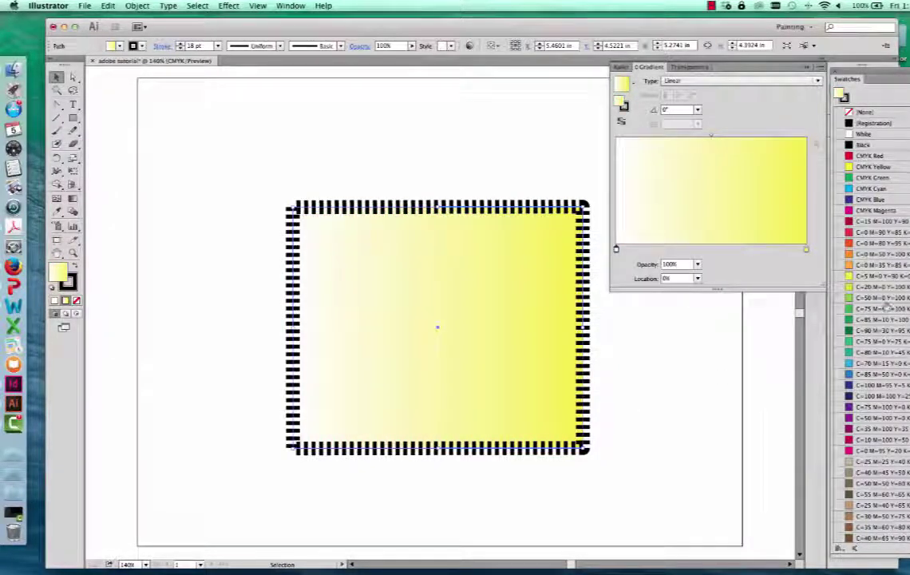
{"action": "left_click_drag", "start_coordinate": [890, 290], "coordinate": [743, 393]}
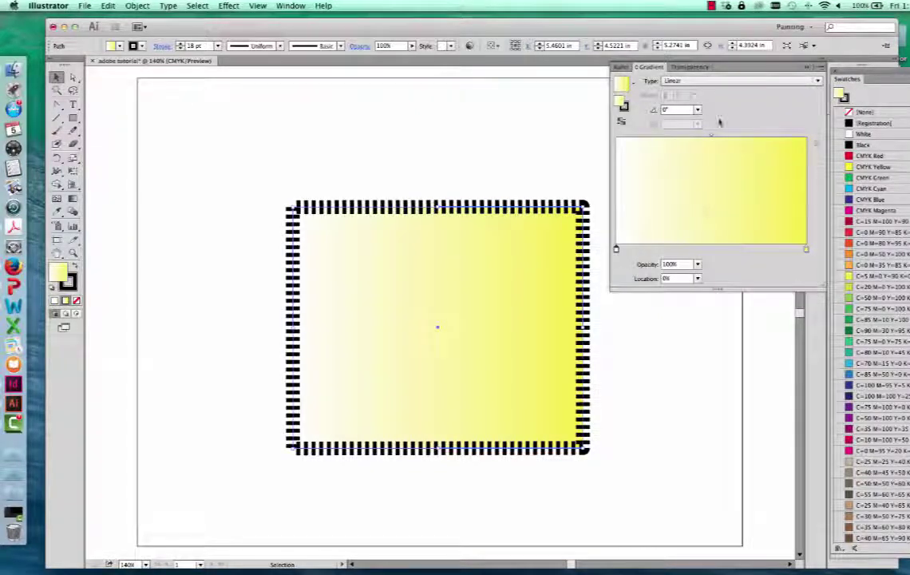
Try the Radial type for the rectangle's gradient and return it to Linear.
{"action": "left_click", "coordinate": [723, 83]}
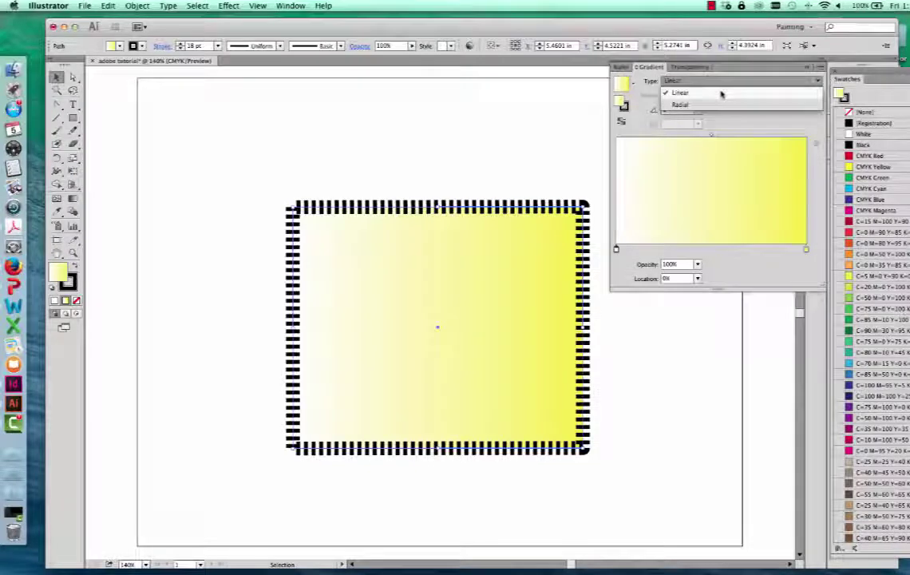
{"action": "left_click", "coordinate": [721, 106]}
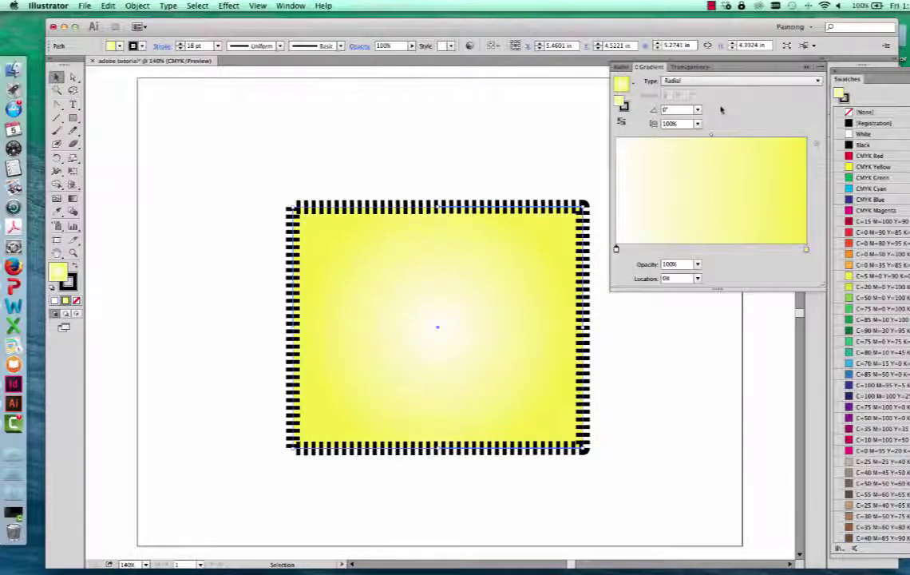
{"action": "left_click", "coordinate": [697, 81]}
{"action": "left_click", "coordinate": [689, 96]}
Try angles of 60° and 30° for the rectangle's linear gradient.
{"action": "left_click", "coordinate": [698, 109]}
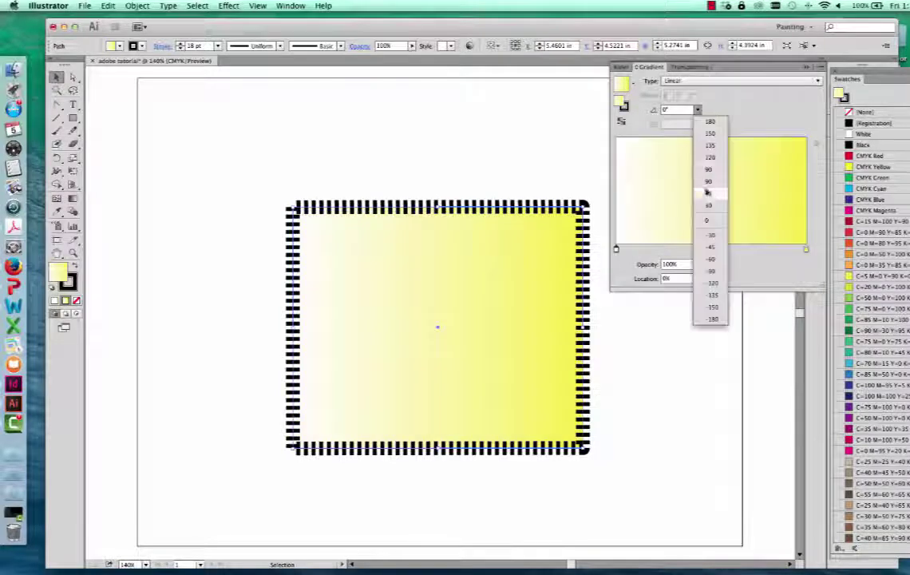
{"action": "left_click", "coordinate": [709, 189]}
{"action": "left_click", "coordinate": [697, 109]}
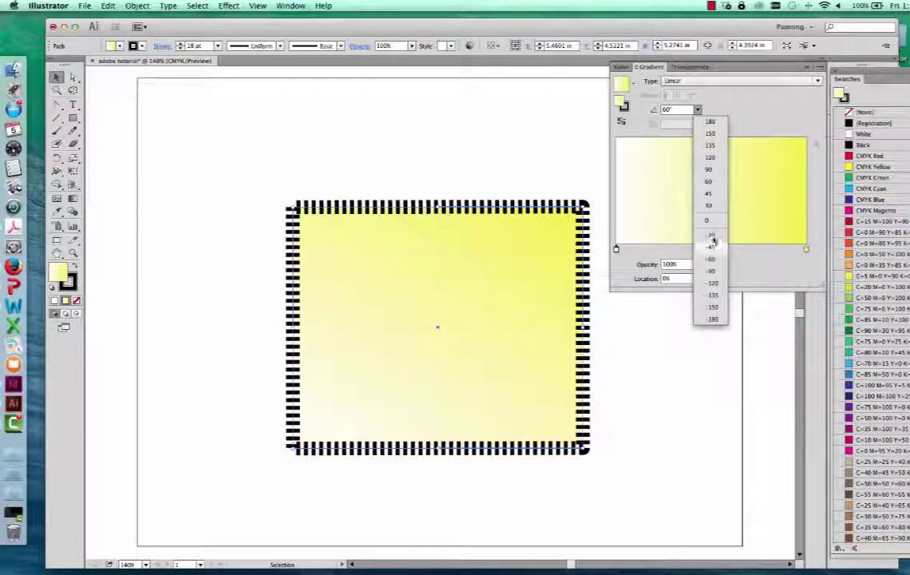
{"action": "left_click", "coordinate": [710, 213]}
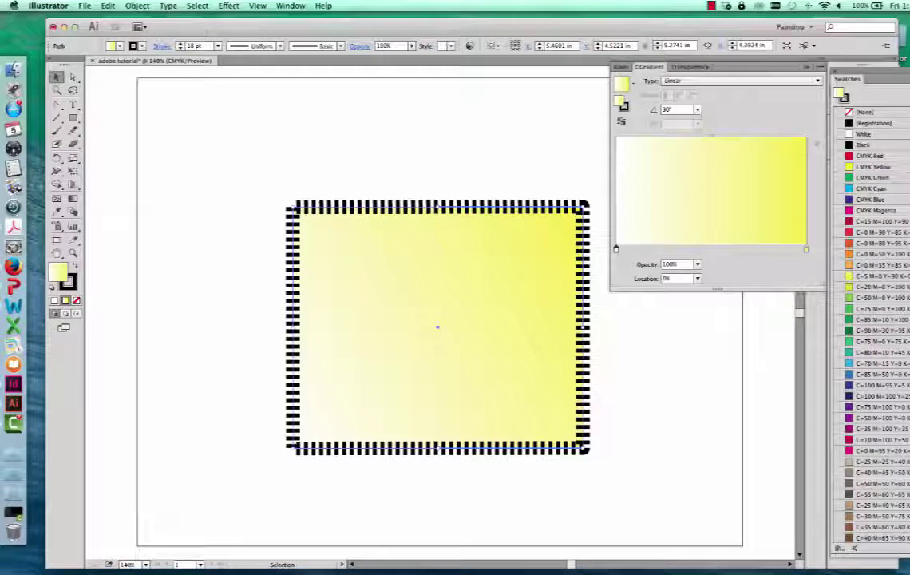
Recolour the gradient's yellow end stop with the light blue C=70 M=15 Y=0 swatch and set the gradient angle to -45°.
{"action": "left_click_drag", "start_coordinate": [878, 363], "coordinate": [808, 252]}
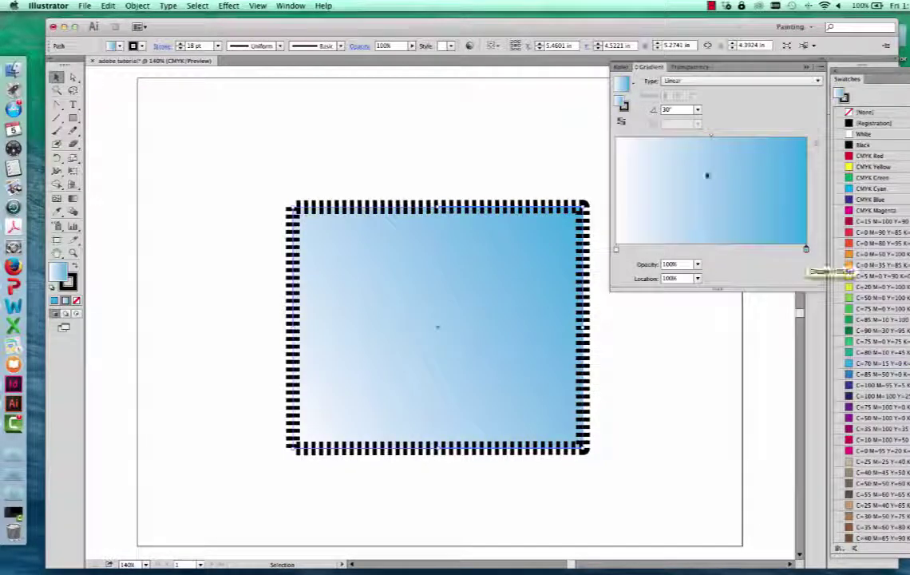
{"action": "left_click", "coordinate": [697, 109]}
{"action": "left_click", "coordinate": [713, 257]}
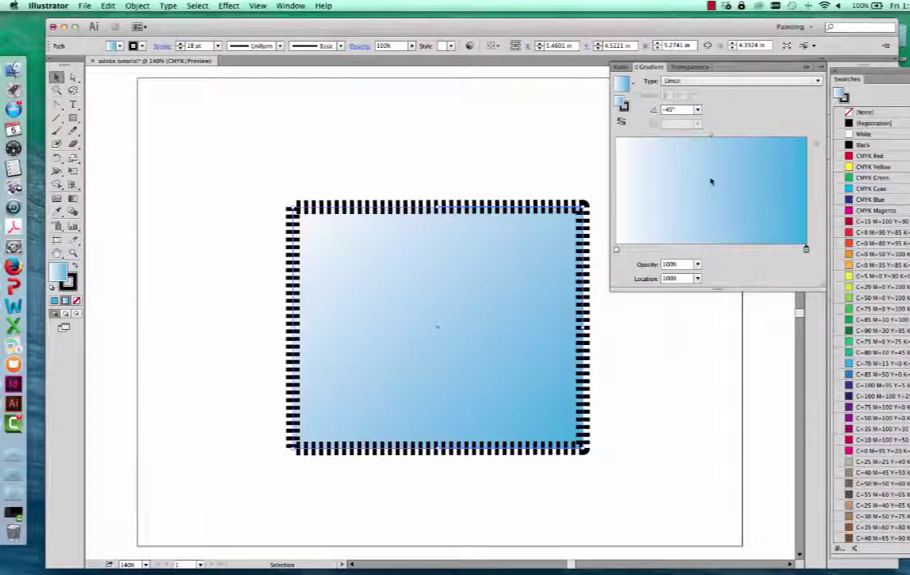
Set the blue gradient's angle to 180°, deselect the rectangle and collapse the gradient settings.
{"action": "left_click", "coordinate": [698, 109]}
{"action": "left_click", "coordinate": [706, 125]}
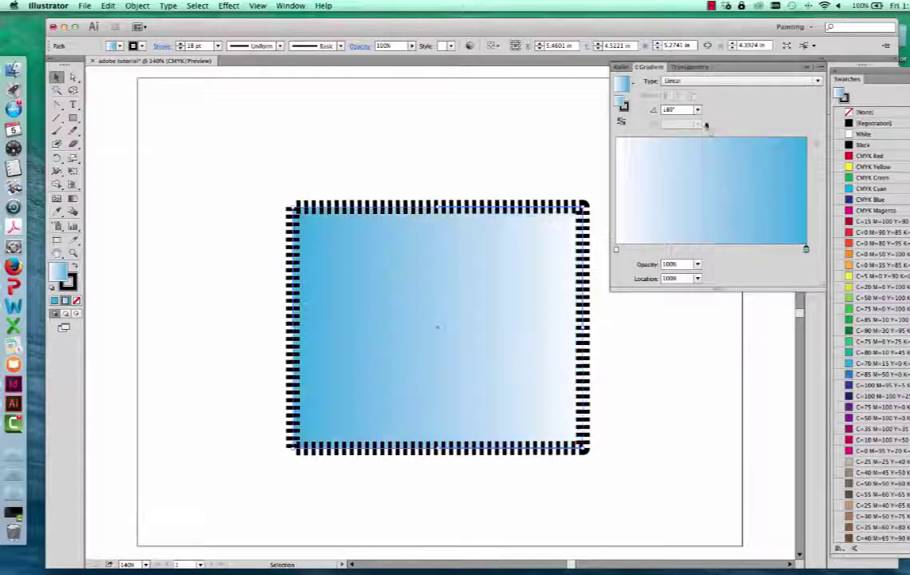
{"action": "left_click", "coordinate": [464, 162]}
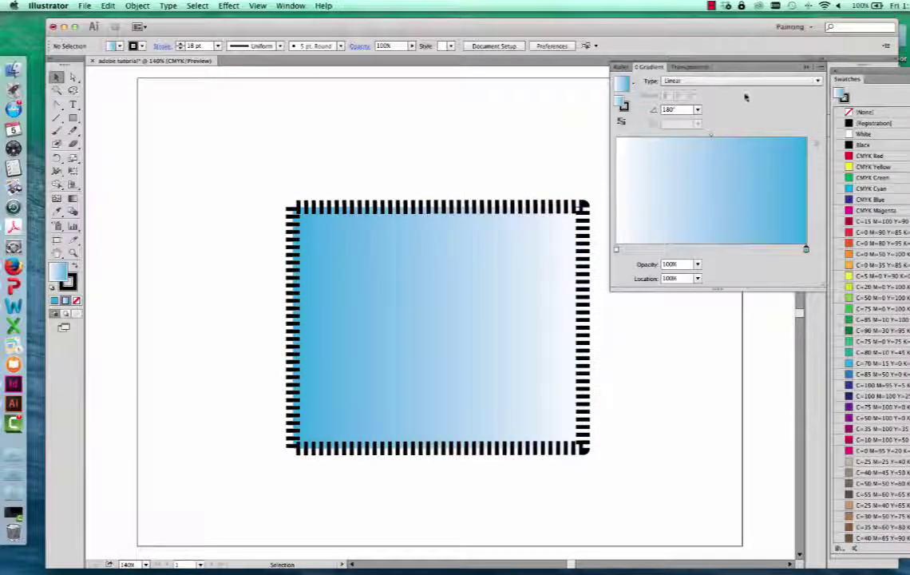
{"action": "left_click", "coordinate": [718, 64]}
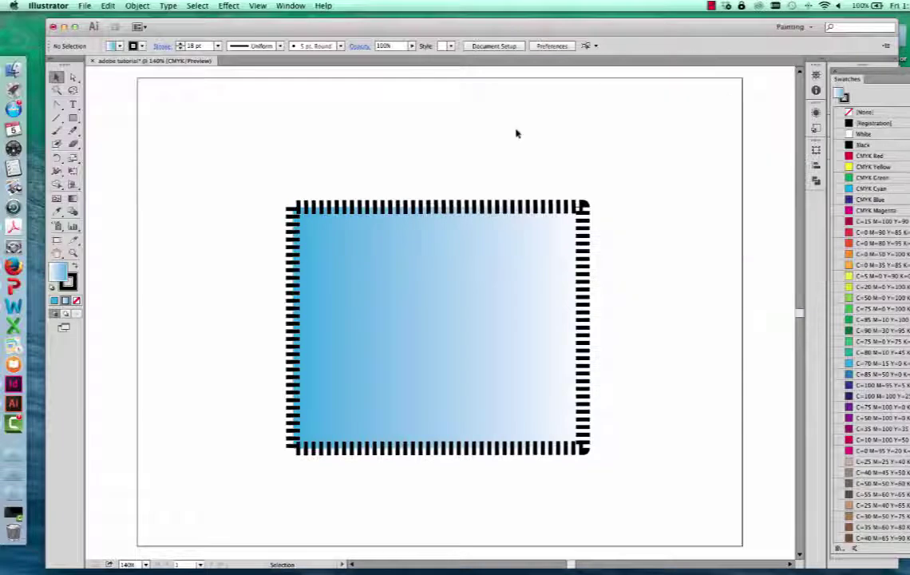
Shift the rectangle's blue-to-white gradient outwards beyond its blue edge with the Gradient tool.
{"action": "left_click", "coordinate": [352, 257]}
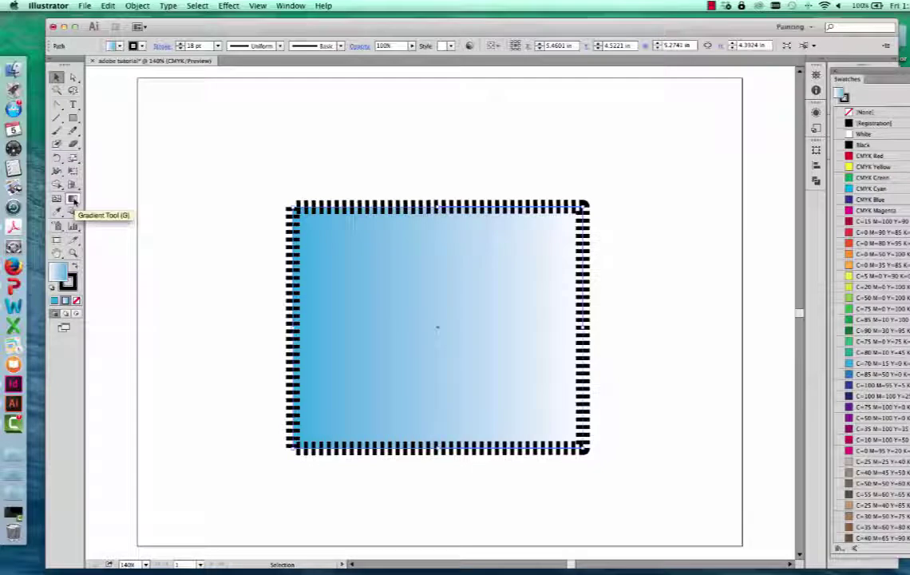
{"action": "left_click", "coordinate": [72, 200]}
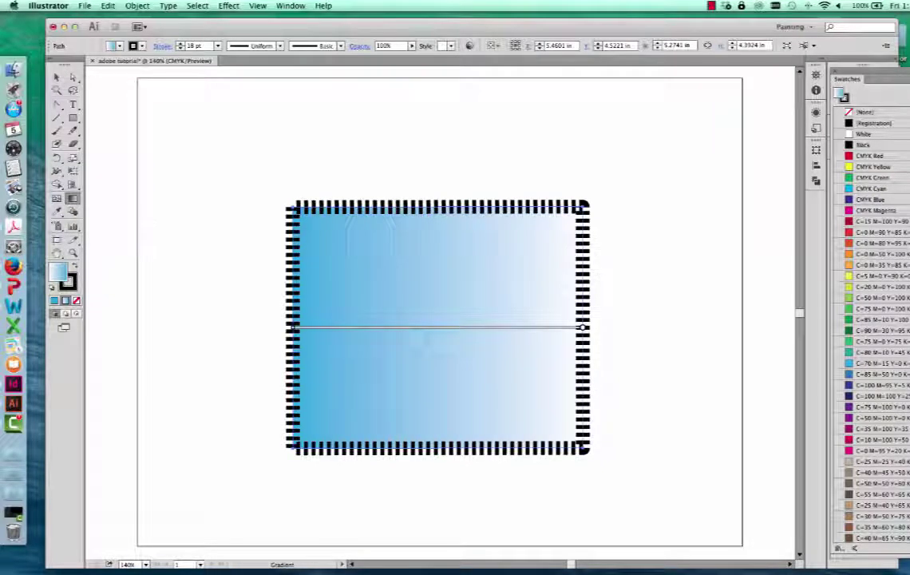
{"action": "mouse_move", "coordinate": [406, 331]}
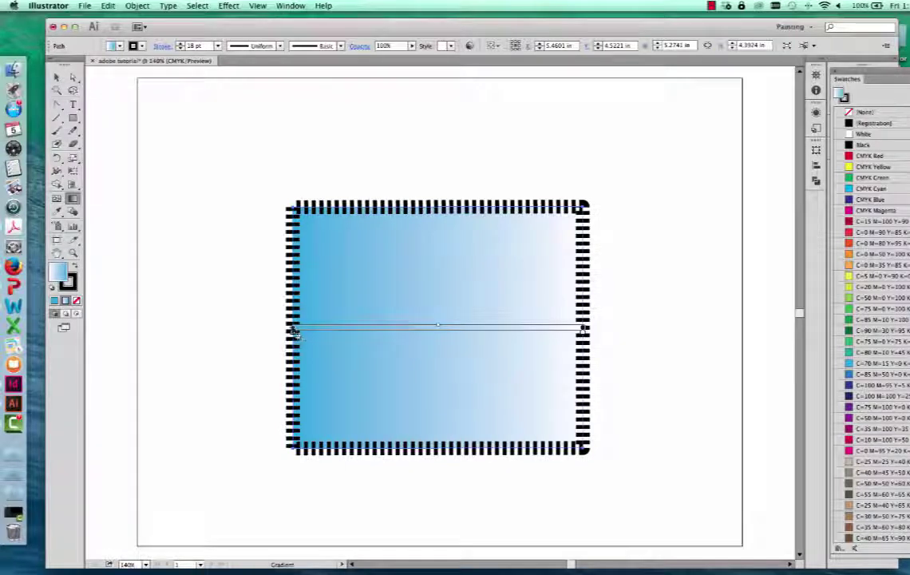
{"action": "mouse_move", "coordinate": [294, 330]}
{"action": "left_mouse_down"}
{"action": "mouse_move", "coordinate": [423, 331]}
{"action": "mouse_move", "coordinate": [380, 311]}
{"action": "mouse_move", "coordinate": [319, 331]}
{"action": "mouse_move", "coordinate": [265, 329]}
{"action": "left_mouse_up"}
{"action": "key", "text": "super+z"}
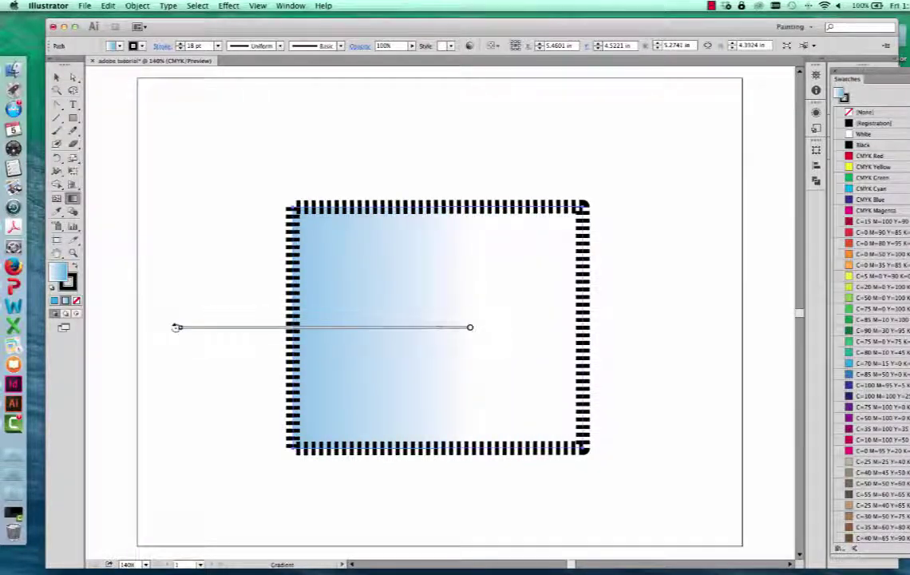
Rotate the rectangle's gradient to run vertically, with blue at the bottom and white at the top, and deselect the rectangle.
{"action": "left_click_drag", "start_coordinate": [176, 329], "coordinate": [437, 414]}
{"action": "left_click_drag", "start_coordinate": [434, 336], "coordinate": [429, 363]}
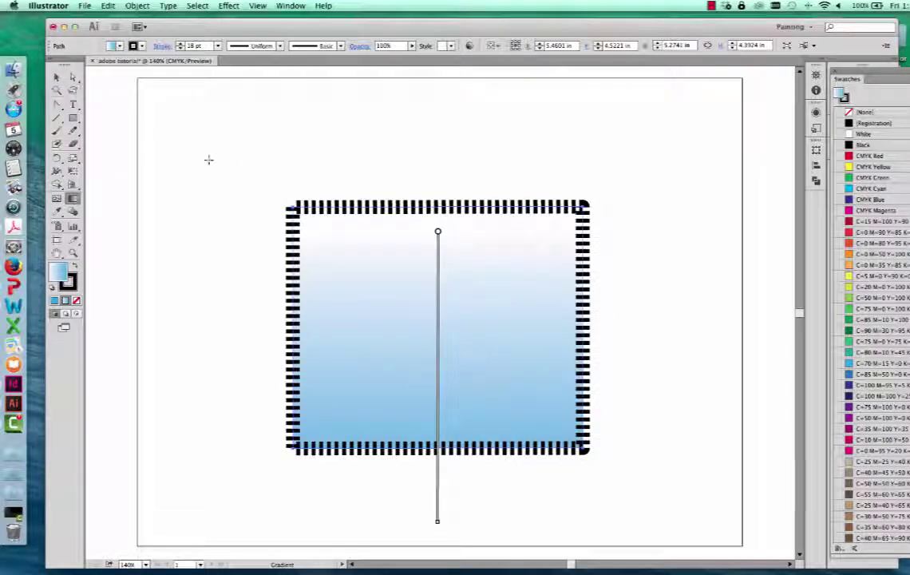
{"action": "key", "text": "v"}
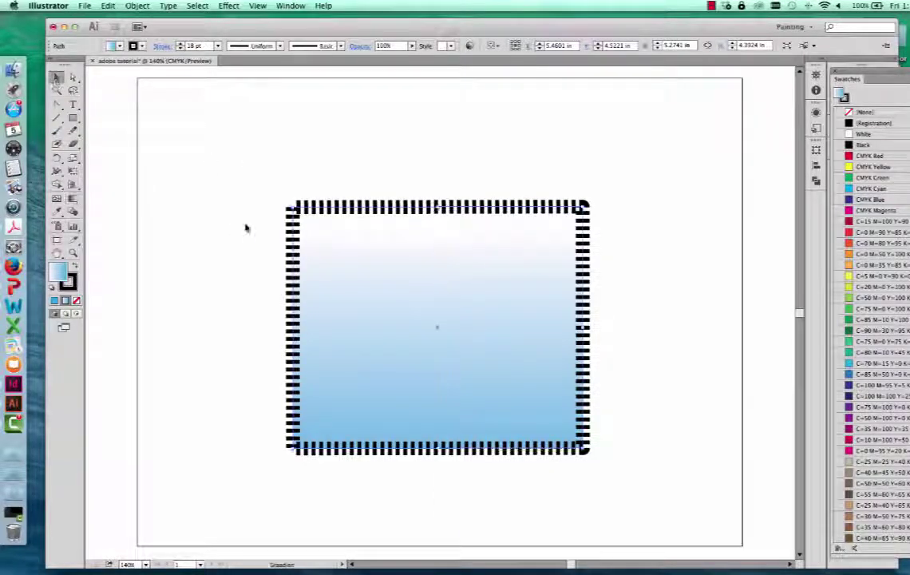
{"action": "left_click", "coordinate": [215, 212]}
{"action": "left_click", "coordinate": [400, 294]}
{"action": "left_click", "coordinate": [211, 196]}
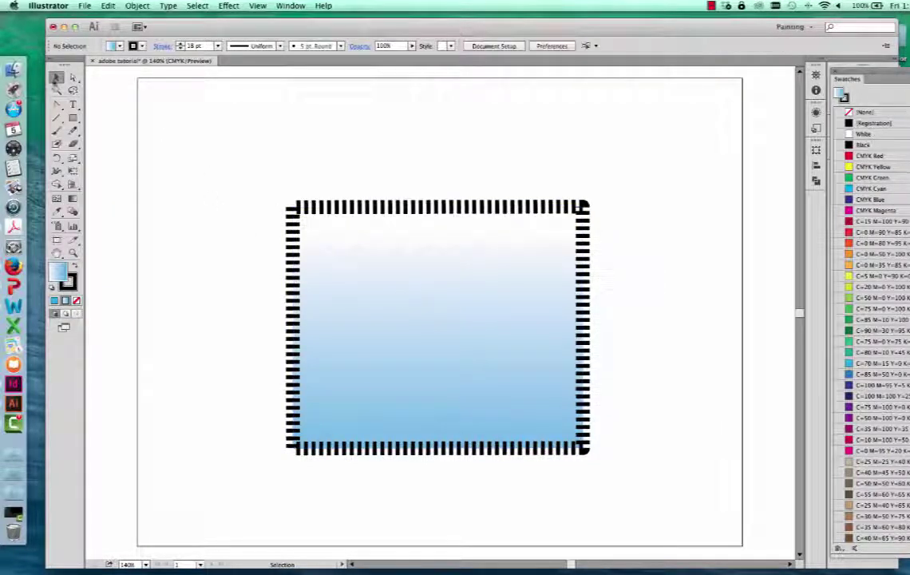
Delete the dashed rectangle and put away the Swatches panel.
{"action": "left_click", "coordinate": [56, 78]}
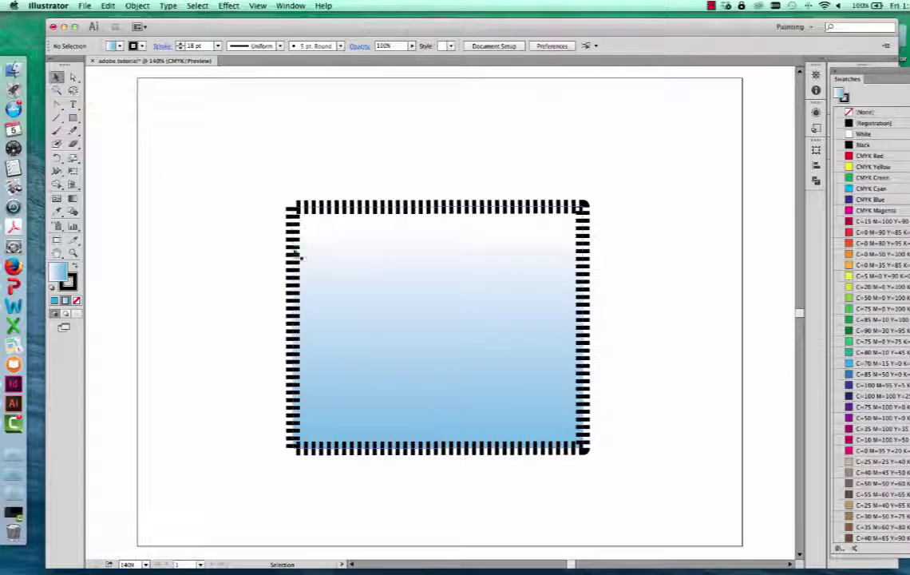
{"action": "left_click", "coordinate": [399, 280]}
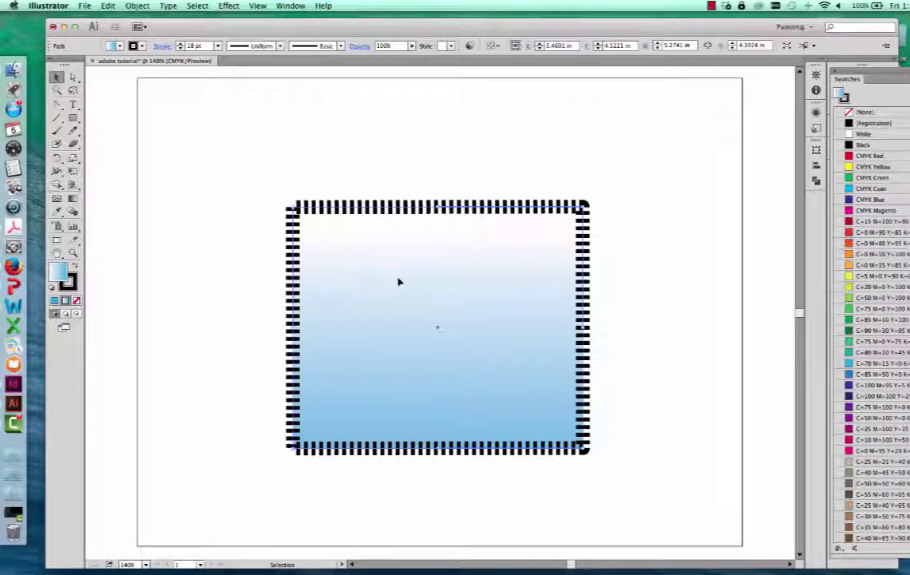
{"action": "key", "text": "Delete"}
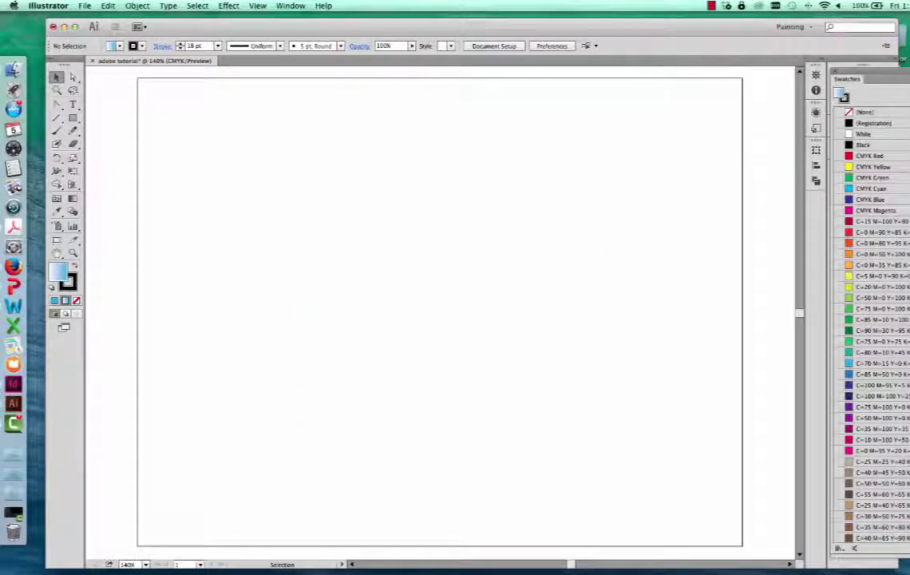
{"action": "double_click", "coordinate": [848, 79]}
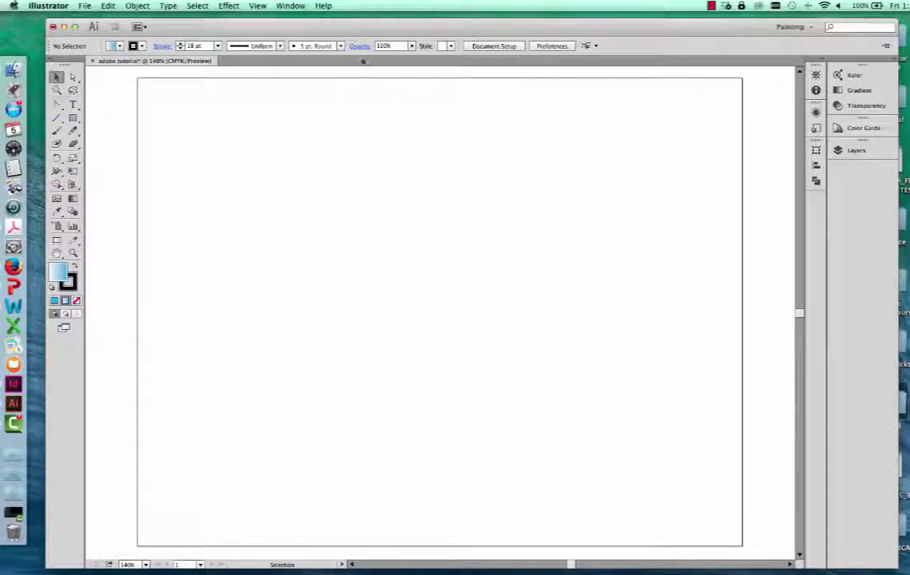
Show the Symbols panel, place it beside the docked panels and make it taller.
{"action": "left_click", "coordinate": [291, 5]}
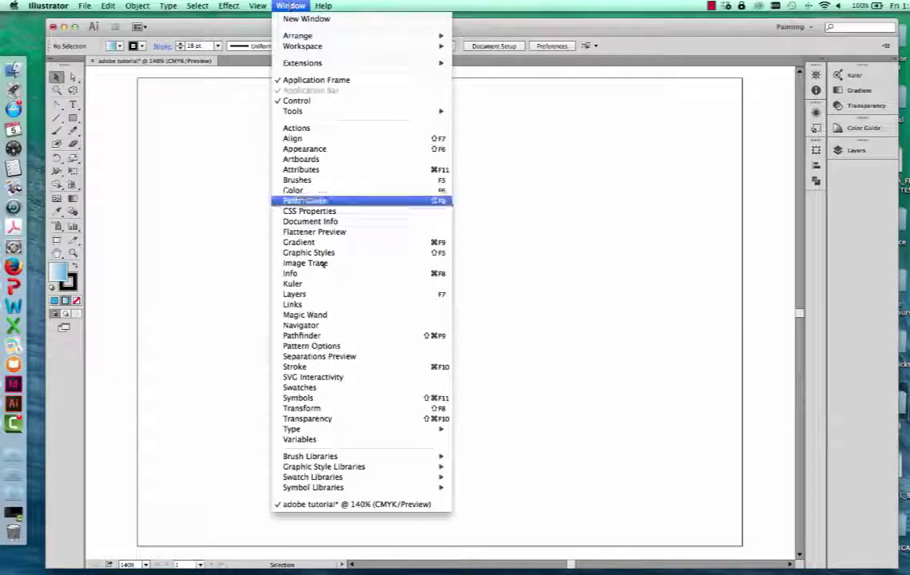
{"action": "left_click", "coordinate": [337, 399]}
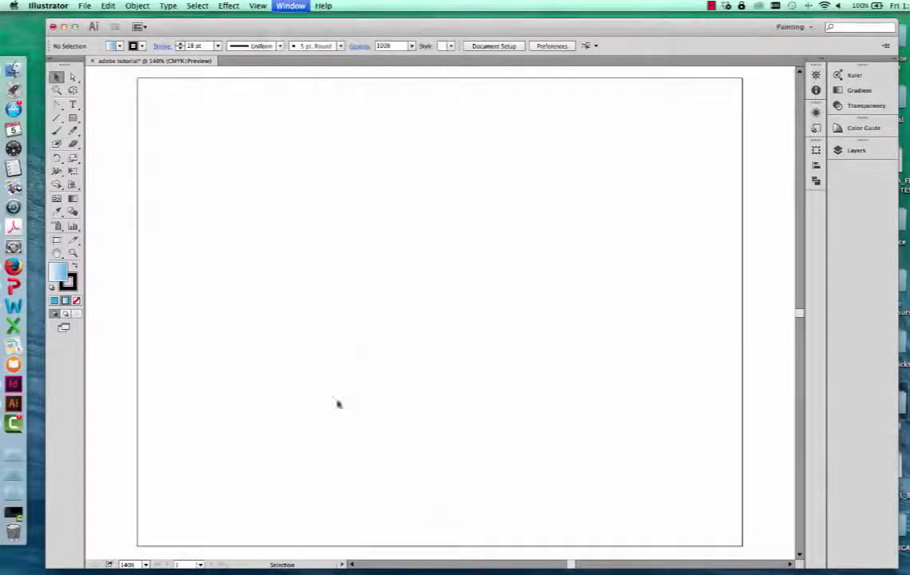
{"action": "left_click_drag", "start_coordinate": [611, 45], "coordinate": [722, 70]}
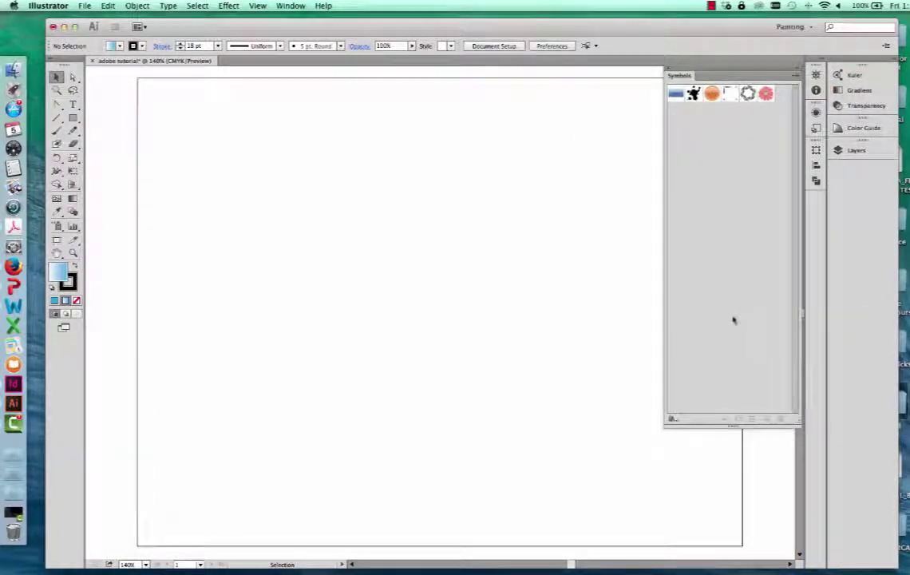
{"action": "left_click_drag", "start_coordinate": [734, 431], "coordinate": [748, 535]}
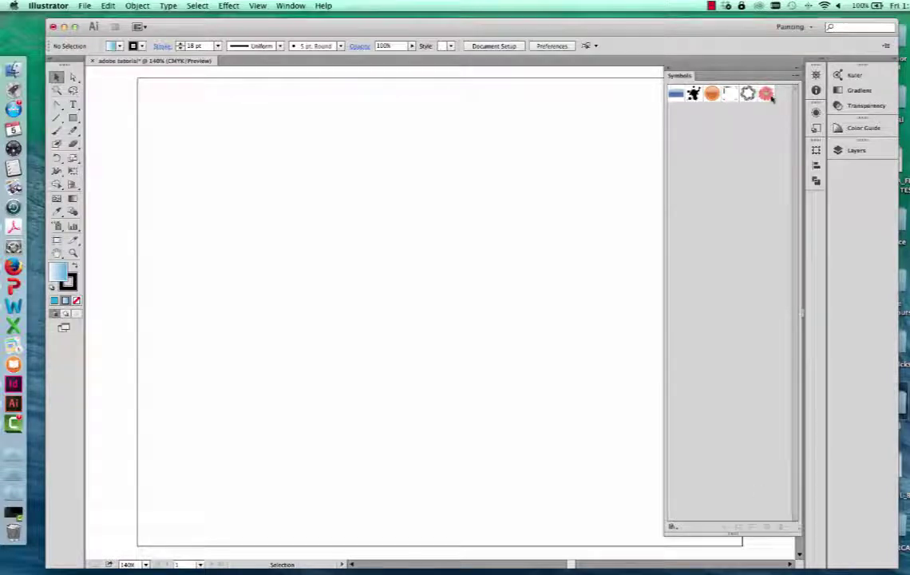
Load the Coastal, Marine library from the IAN Symbols Ecosystems group, place it beside the Symbols panel and lengthen it.
{"action": "left_click", "coordinate": [675, 528]}
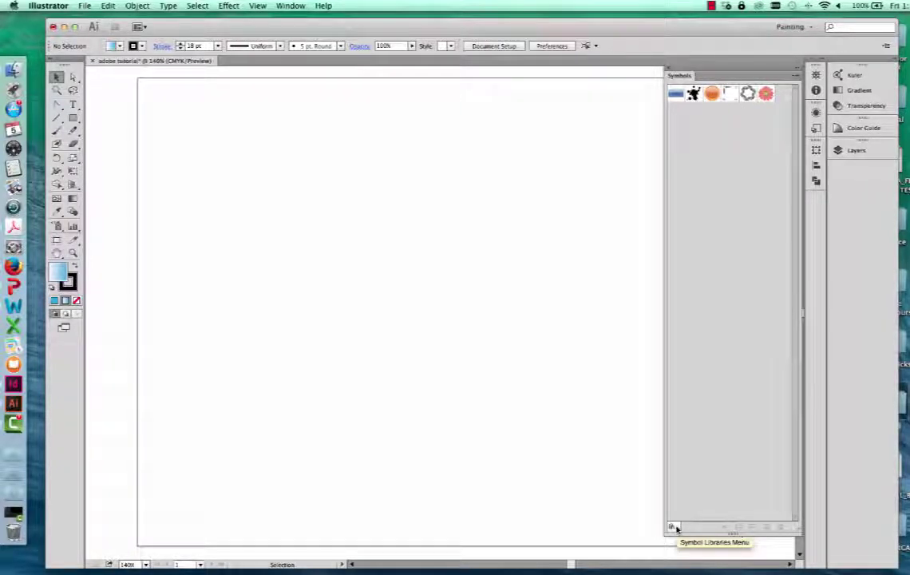
{"action": "left_click", "coordinate": [676, 527]}
{"action": "mouse_move", "coordinate": [708, 399]}
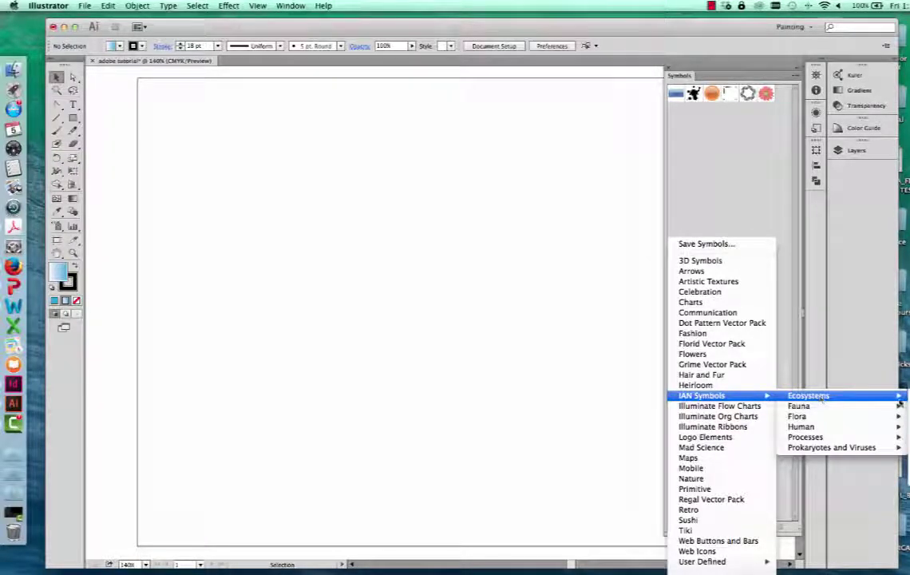
{"action": "key", "text": "Right"}
{"action": "key", "text": "Return"}
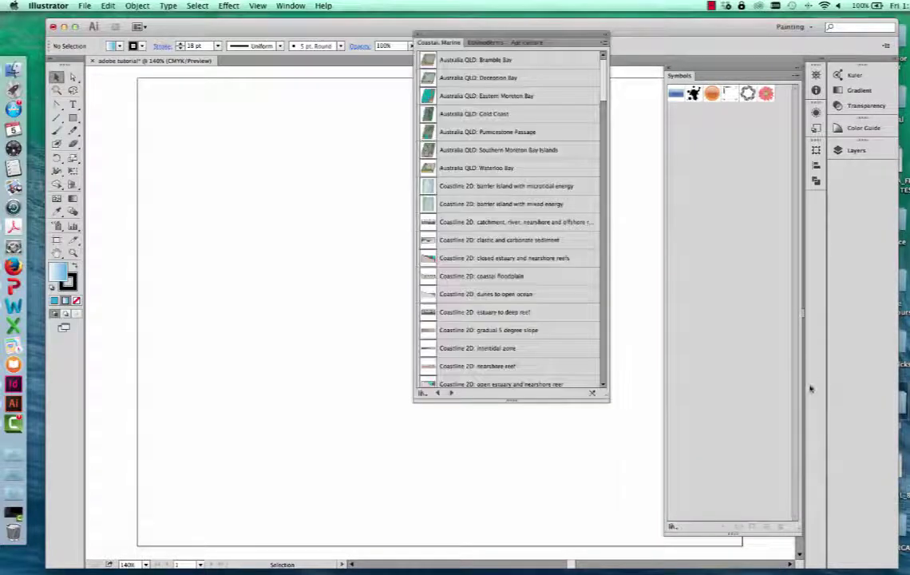
{"action": "left_click_drag", "start_coordinate": [536, 37], "coordinate": [665, 72]}
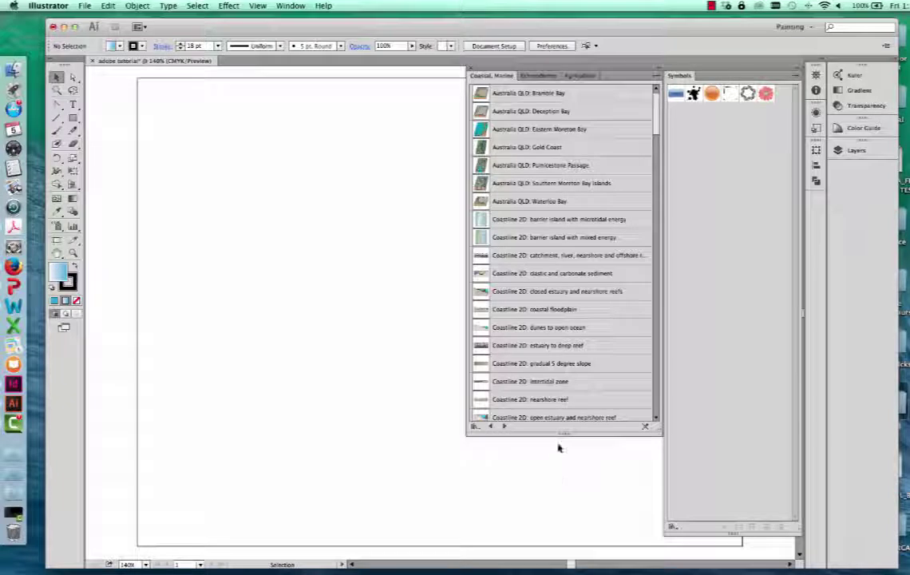
{"action": "left_click_drag", "start_coordinate": [564, 434], "coordinate": [565, 572]}
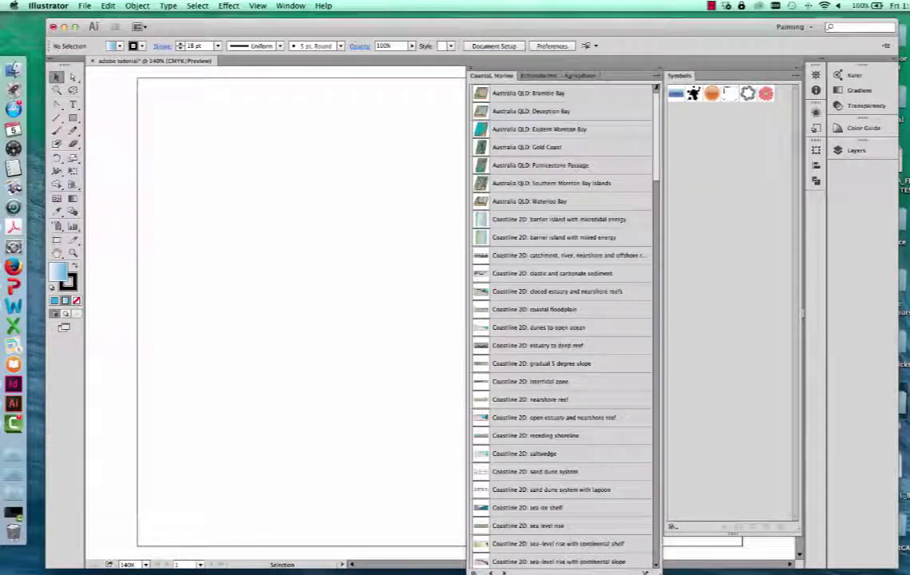
Try the thumbnail and small list views for the Coastal, Marine library and return it to the large list view.
{"action": "left_click", "coordinate": [657, 75]}
{"action": "left_click", "coordinate": [701, 94]}
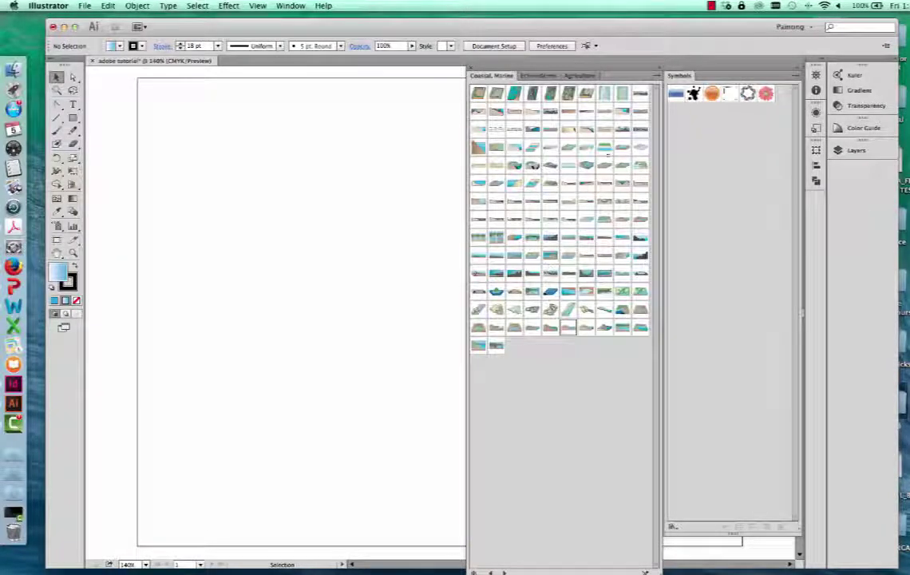
{"action": "left_click", "coordinate": [655, 75]}
{"action": "key", "text": "Escape"}
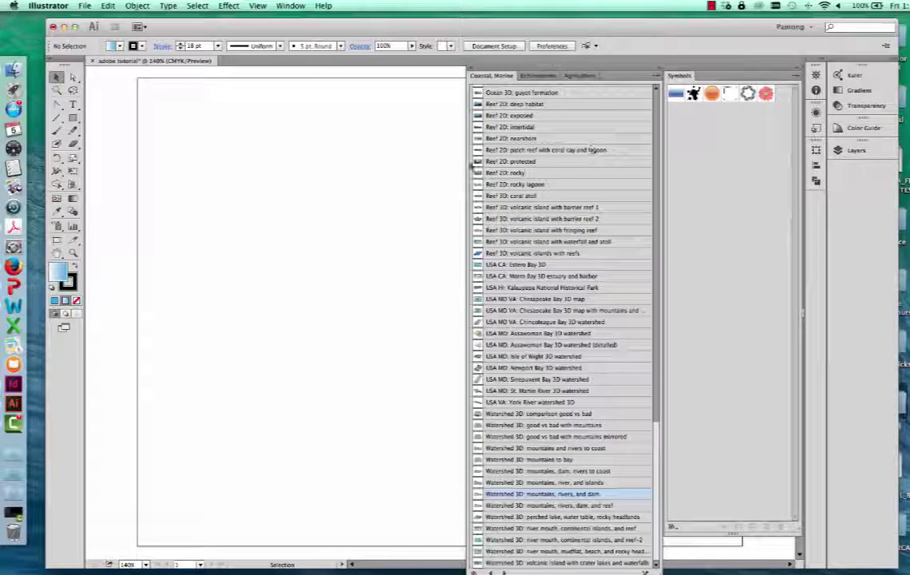
{"action": "left_click", "coordinate": [655, 75]}
{"action": "left_click", "coordinate": [639, 112]}
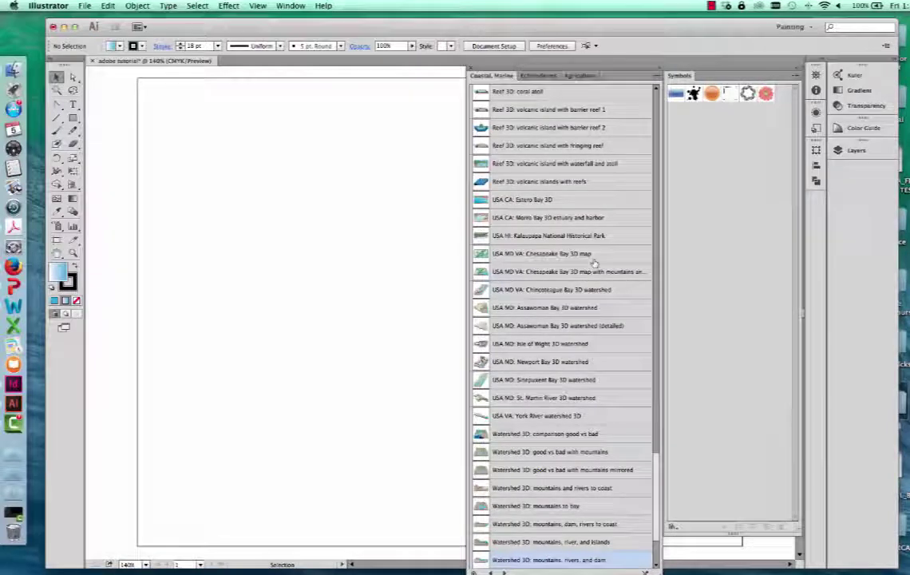
Place the symbol "Watershed 3D: mountains, rivers, and dam" on the artboard, clear the symbol panels out of the way and deselect it.
{"action": "scroll", "coordinate": [606, 347], "scroll_direction": "up", "scroll_amount": 3}
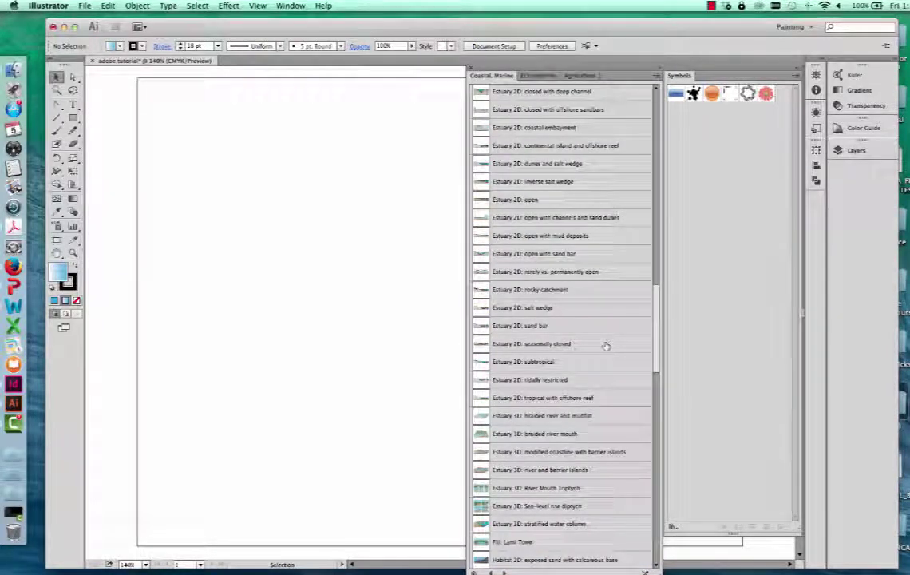
{"action": "scroll", "coordinate": [607, 346], "scroll_direction": "down", "scroll_amount": 5}
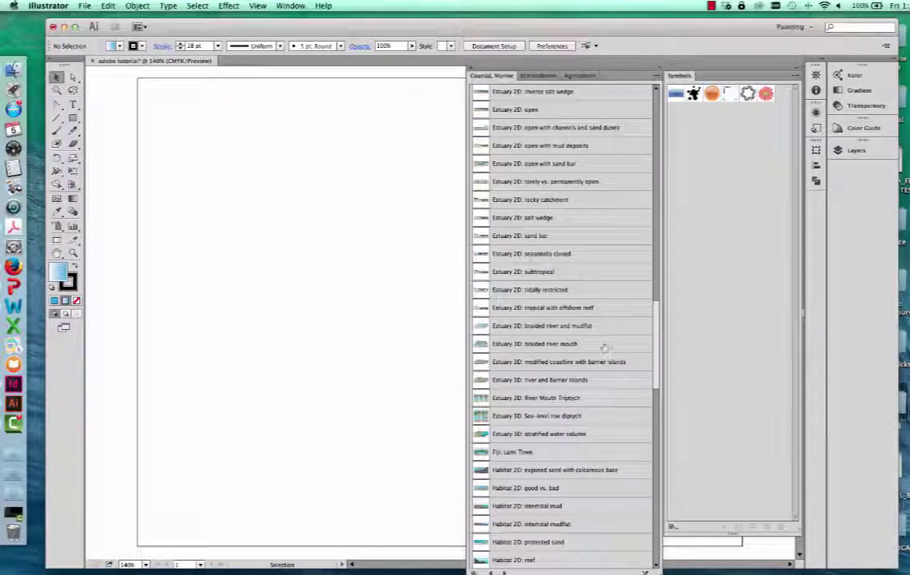
{"action": "scroll", "coordinate": [604, 347], "scroll_direction": "down", "scroll_amount": 15}
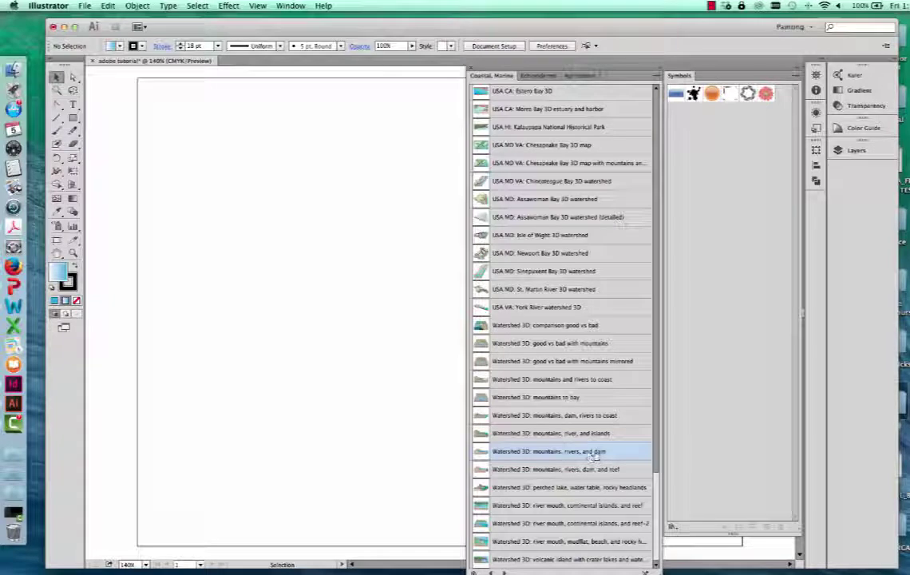
{"action": "left_click_drag", "start_coordinate": [594, 452], "coordinate": [304, 261]}
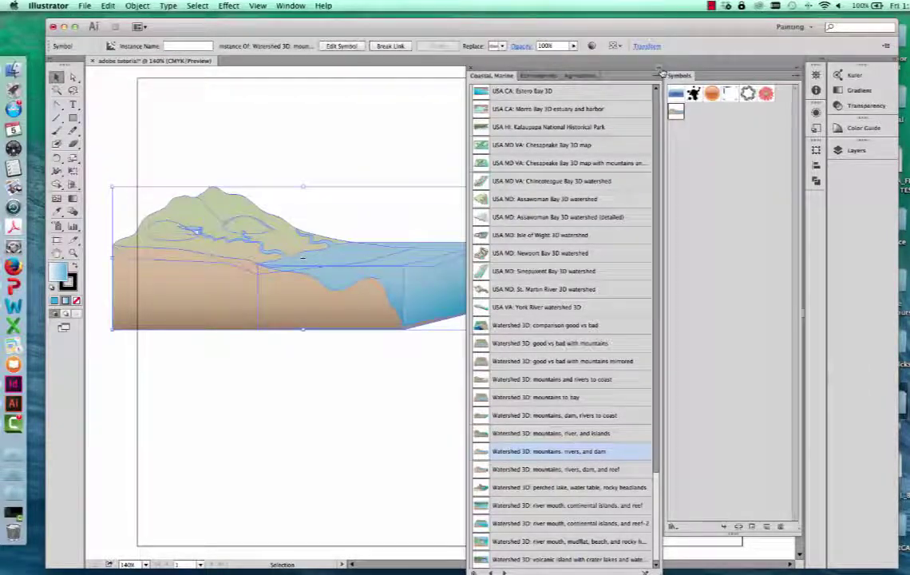
{"action": "left_click_drag", "start_coordinate": [668, 81], "coordinate": [895, 73]}
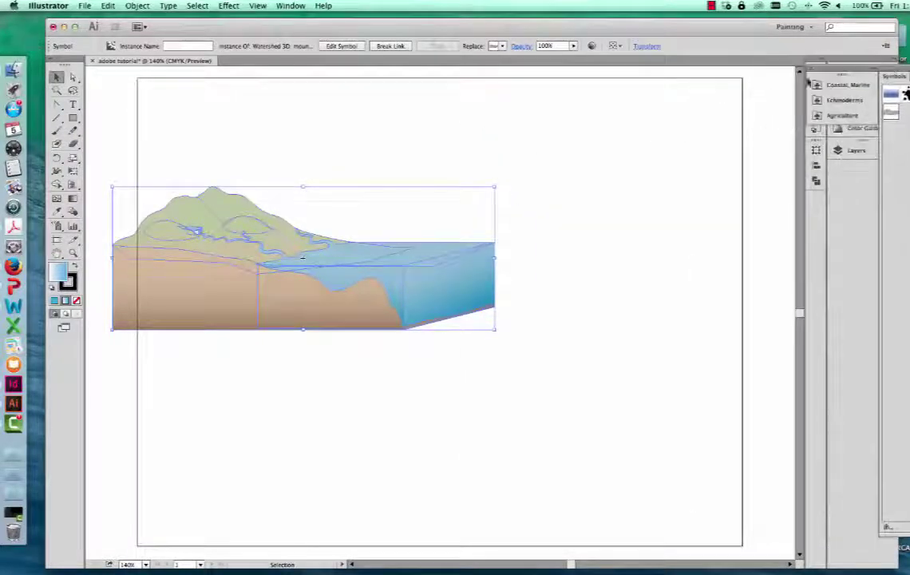
{"action": "left_click", "coordinate": [534, 400]}
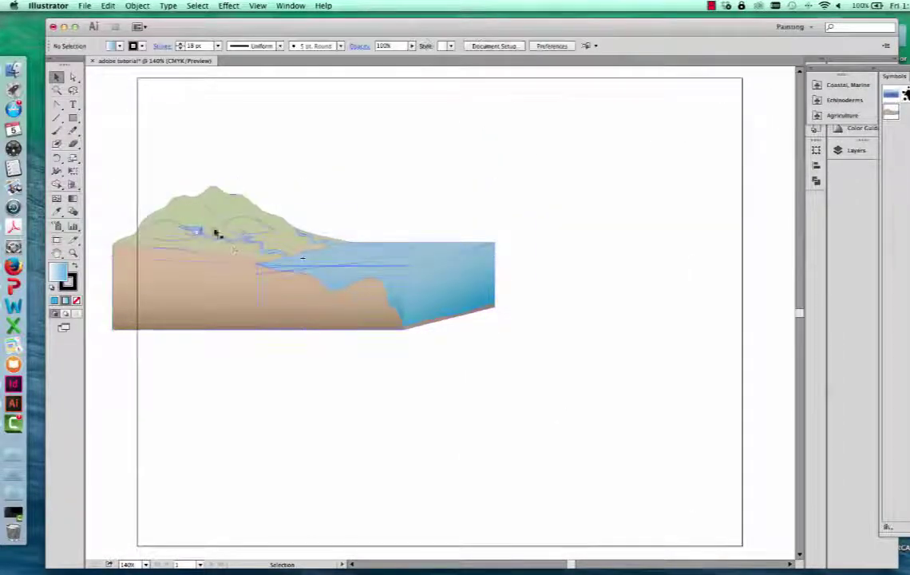
Enlarge the watershed symbol to span the full artboard width, move it down to about mid-page and deselect it.
{"action": "left_click", "coordinate": [453, 256]}
{"action": "left_click_drag", "start_coordinate": [390, 253], "coordinate": [453, 189]}
{"action": "left_click", "coordinate": [592, 264]}
{"action": "left_click", "coordinate": [387, 244]}
{"action": "left_click_drag", "start_coordinate": [522, 224], "coordinate": [742, 400]}
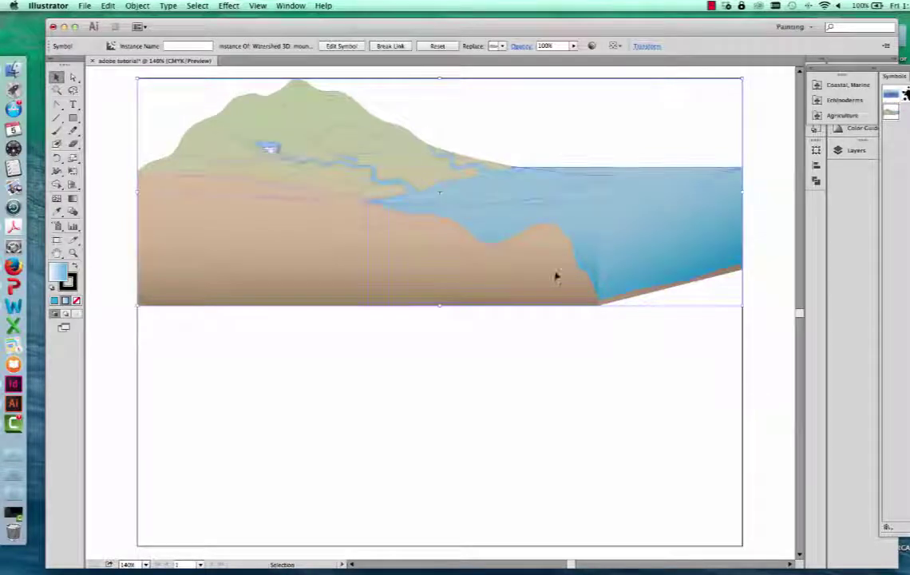
{"action": "left_click_drag", "start_coordinate": [557, 274], "coordinate": [558, 366]}
{"action": "left_click", "coordinate": [653, 488]}
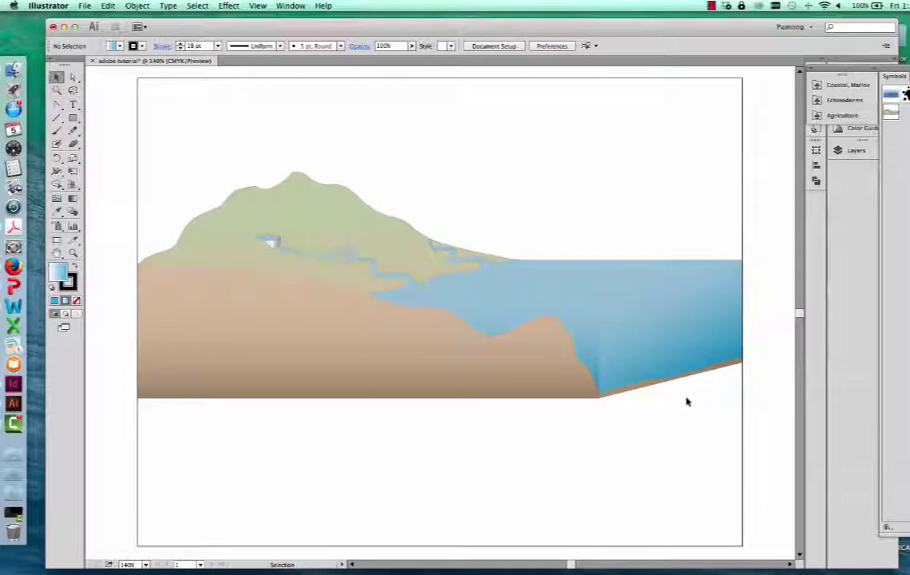
Select the whole watershed symbol on the artboard and break its link to the symbol.
{"action": "left_click", "coordinate": [400, 254]}
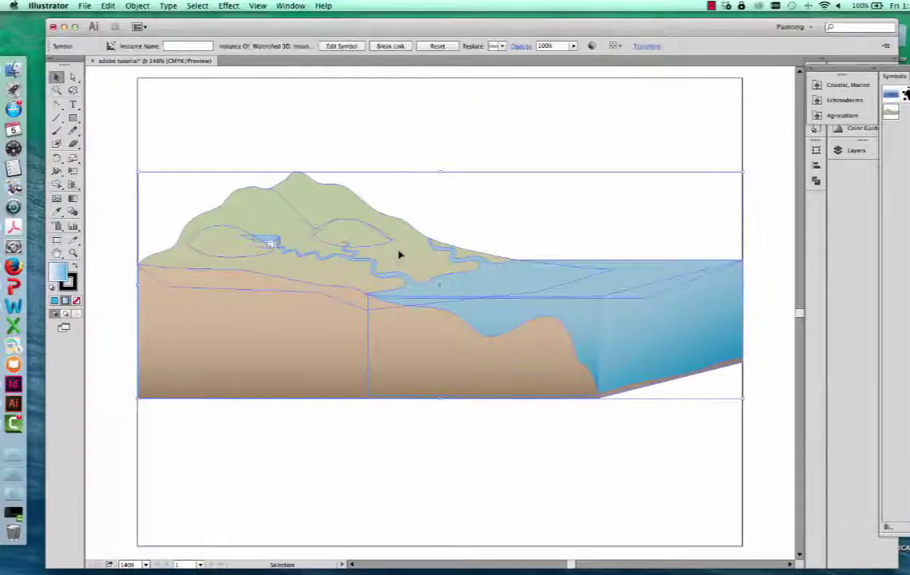
{"action": "left_click", "coordinate": [563, 497]}
{"action": "left_click_drag", "start_coordinate": [116, 136], "coordinate": [779, 476]}
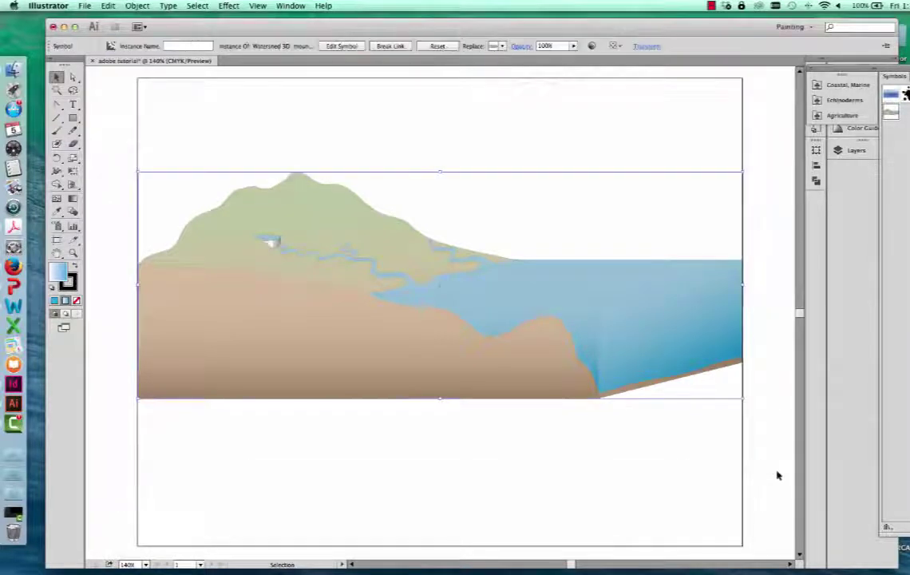
{"action": "left_click_drag", "start_coordinate": [103, 118], "coordinate": [769, 454]}
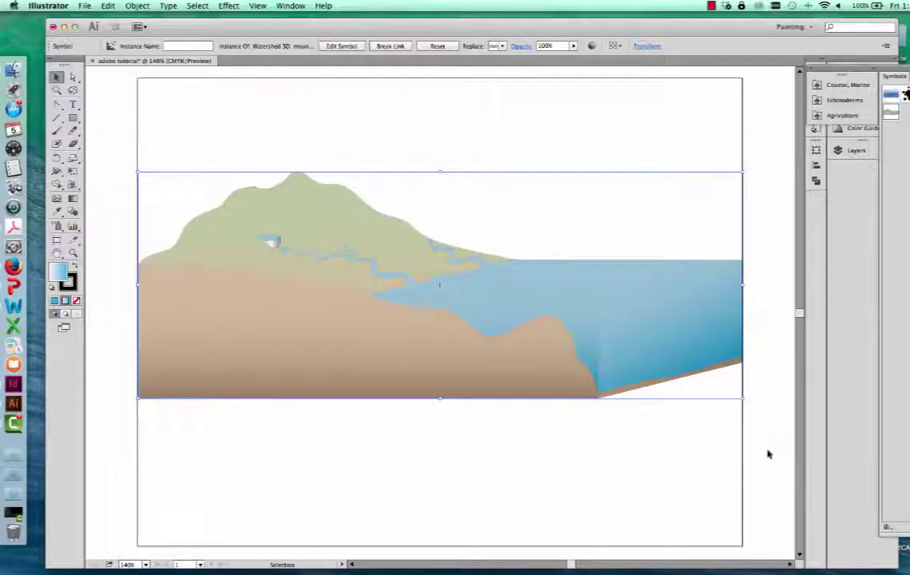
{"action": "right_click", "coordinate": [393, 313]}
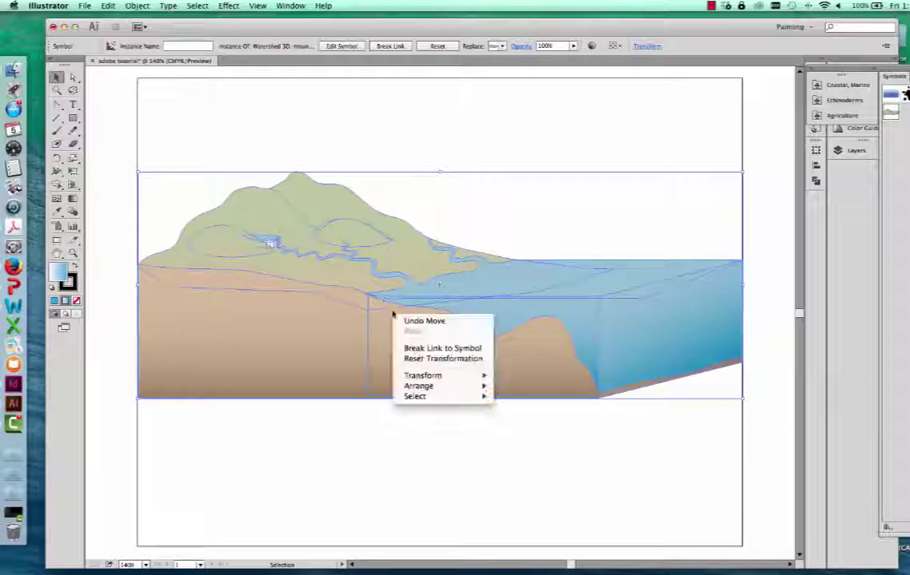
{"action": "left_click", "coordinate": [436, 349]}
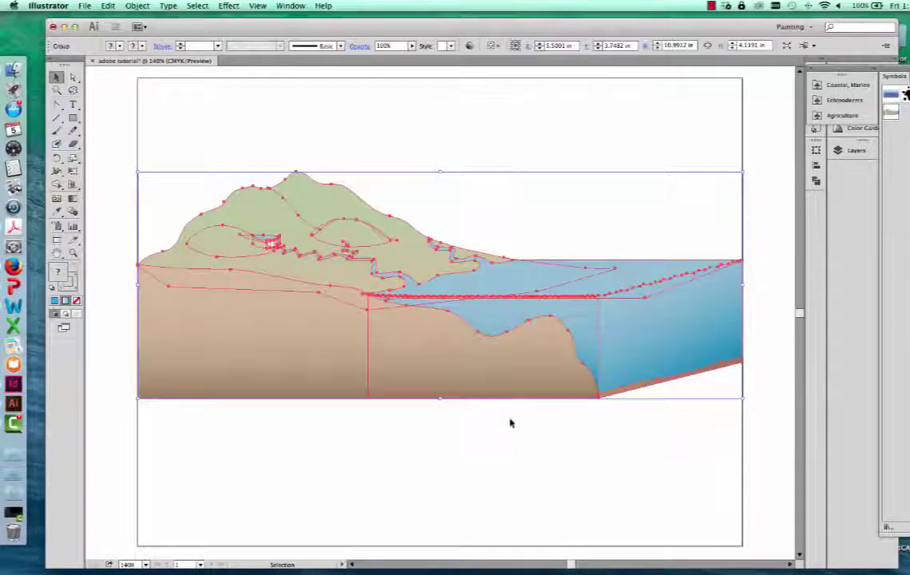
{"action": "key", "text": "super+z"}
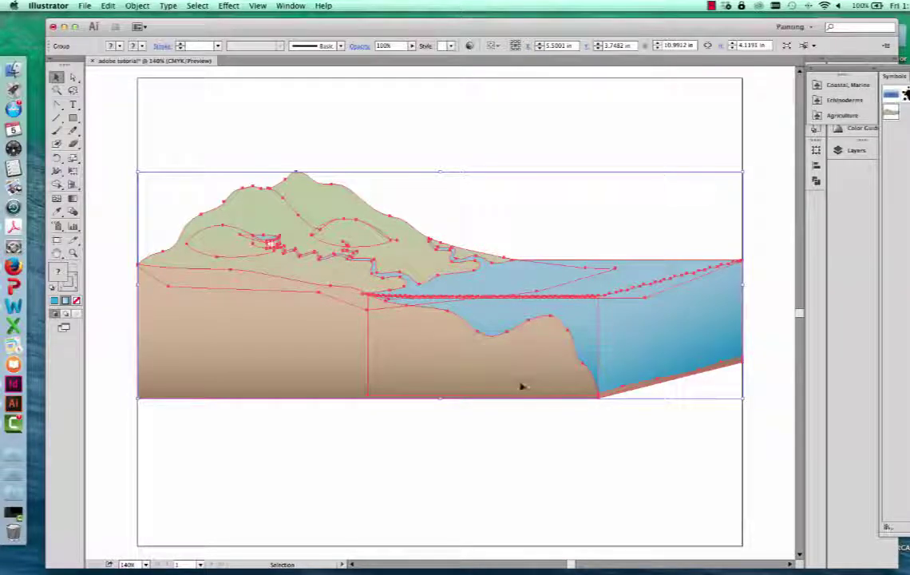
Ungroup the unlinked watershed artwork into separate paths and deselect it.
{"action": "left_click", "coordinate": [543, 435]}
{"action": "left_click", "coordinate": [484, 363]}
{"action": "right_click", "coordinate": [459, 360]}
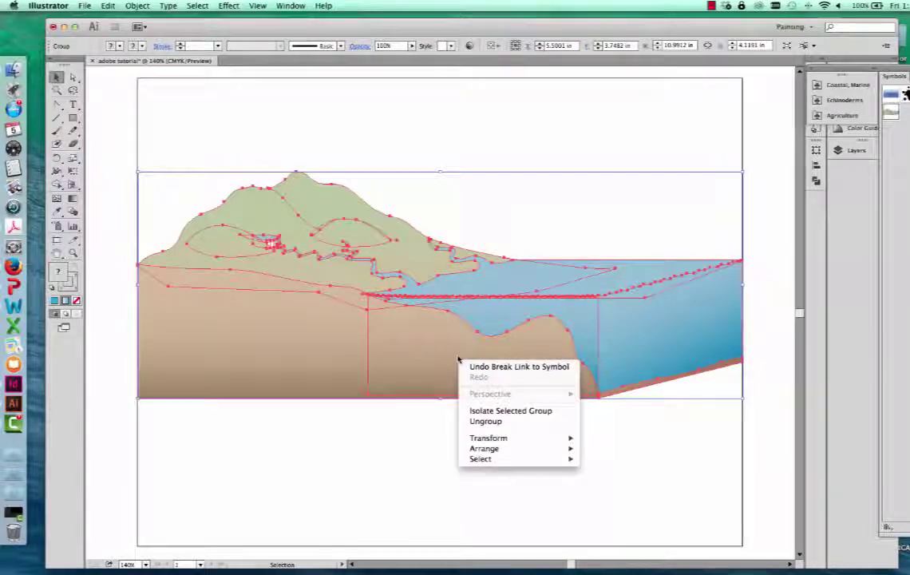
{"action": "left_click", "coordinate": [403, 328]}
{"action": "right_click", "coordinate": [403, 328]}
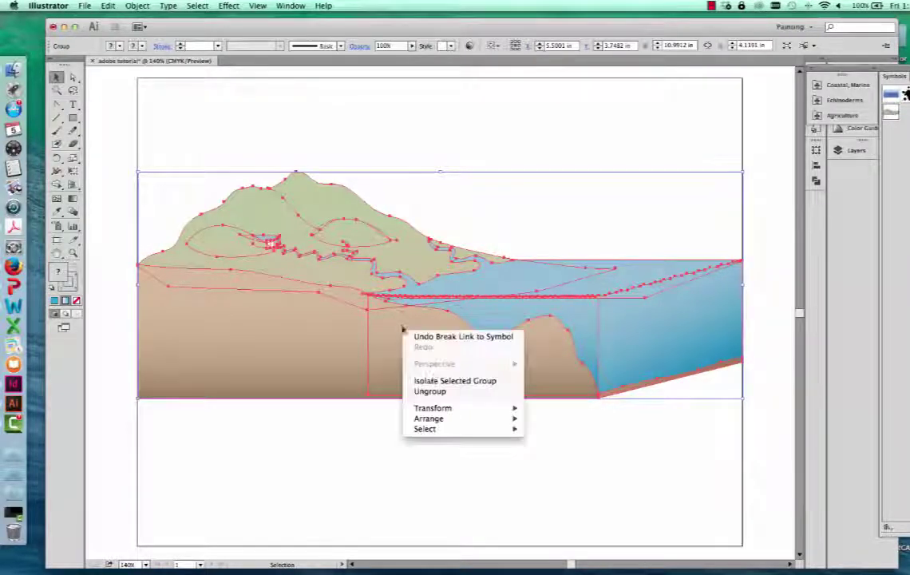
{"action": "left_click", "coordinate": [448, 392]}
{"action": "left_click", "coordinate": [512, 428]}
Select the ground, water and river paths one at a time to examine the separate pieces, and clear the selection.
{"action": "left_click", "coordinate": [436, 370]}
{"action": "left_click", "coordinate": [525, 274]}
{"action": "left_click", "coordinate": [520, 276]}
{"action": "left_click", "coordinate": [687, 341]}
{"action": "left_click", "coordinate": [319, 236]}
{"action": "left_click", "coordinate": [302, 254]}
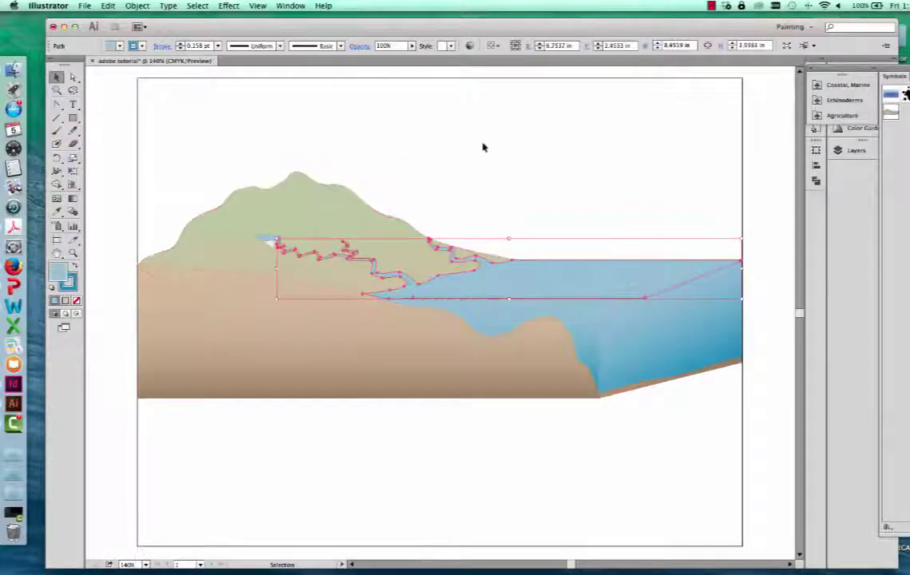
{"action": "left_click", "coordinate": [482, 146]}
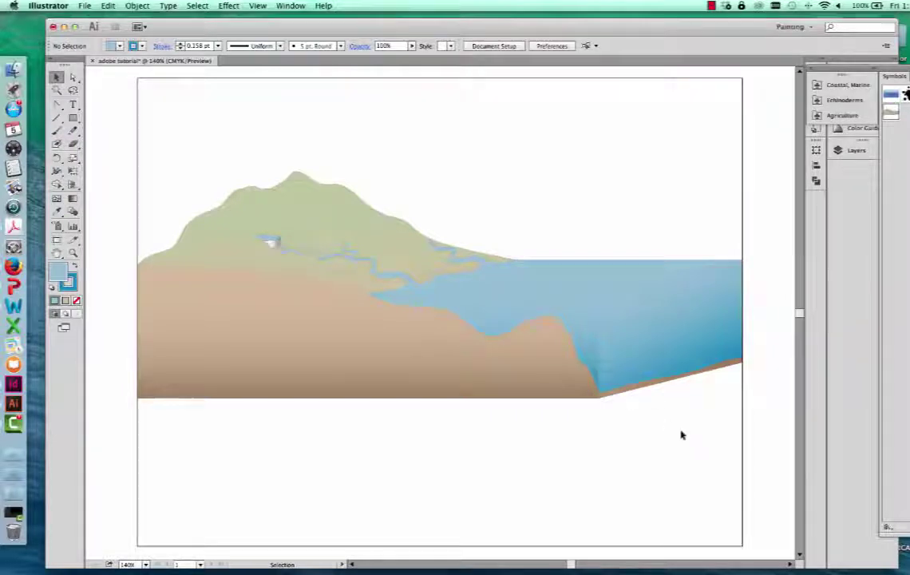
Reshape the thin brown seabed strip on the angled water face by raising its upper anchor points into a slope with a hump.
{"action": "left_click", "coordinate": [649, 390]}
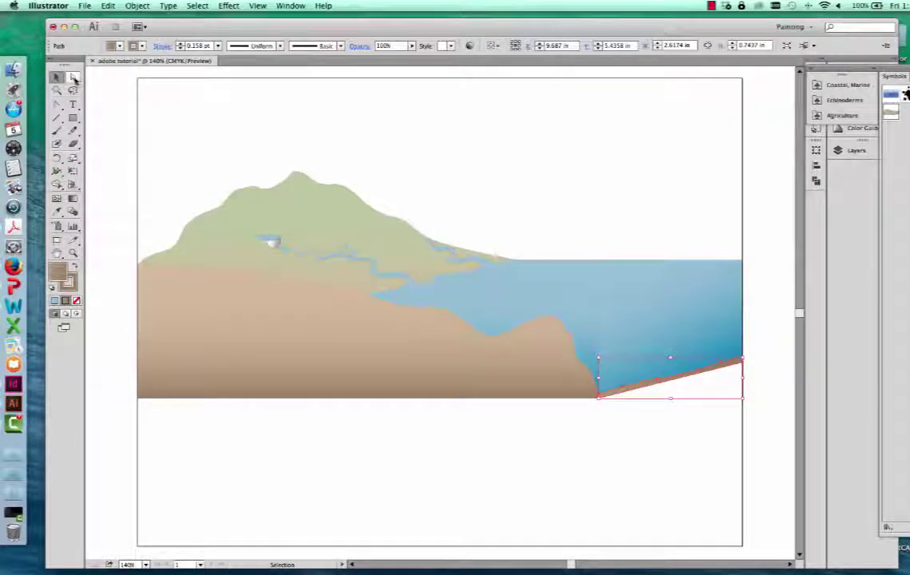
{"action": "left_click", "coordinate": [73, 76]}
{"action": "left_click_drag", "start_coordinate": [368, 295], "coordinate": [626, 373]}
{"action": "left_click", "coordinate": [627, 388]}
{"action": "left_click_drag", "start_coordinate": [692, 380], "coordinate": [703, 353]}
{"action": "left_click_drag", "start_coordinate": [654, 384], "coordinate": [725, 344]}
{"action": "left_click", "coordinate": [737, 403]}
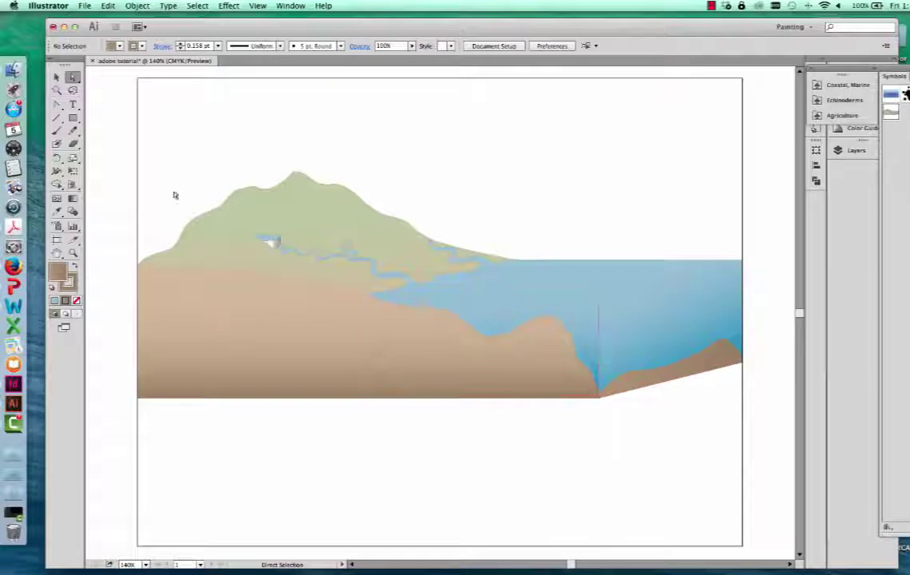
Refine the seabed hump near the artboard's edge by adjusting its anchor points with Direct Selection, and deselect the path.
{"action": "left_click", "coordinate": [58, 78]}
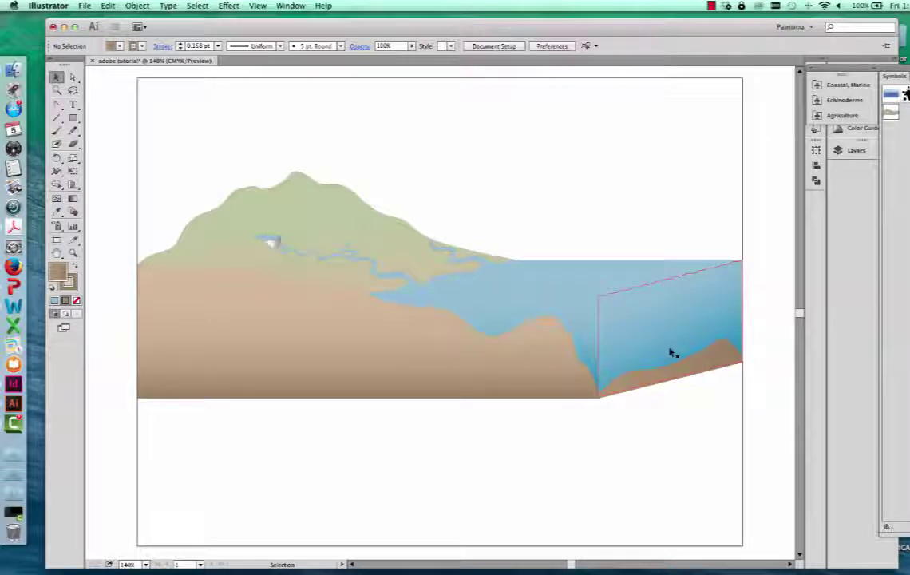
{"action": "left_click", "coordinate": [680, 374]}
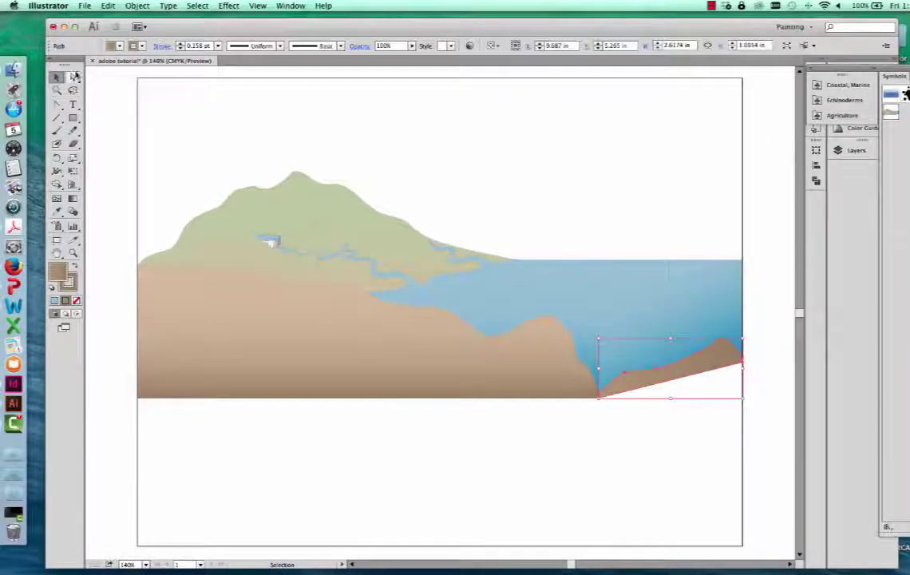
{"action": "left_click", "coordinate": [73, 77]}
{"action": "left_click_drag", "start_coordinate": [663, 377], "coordinate": [722, 345]}
{"action": "left_click", "coordinate": [720, 345]}
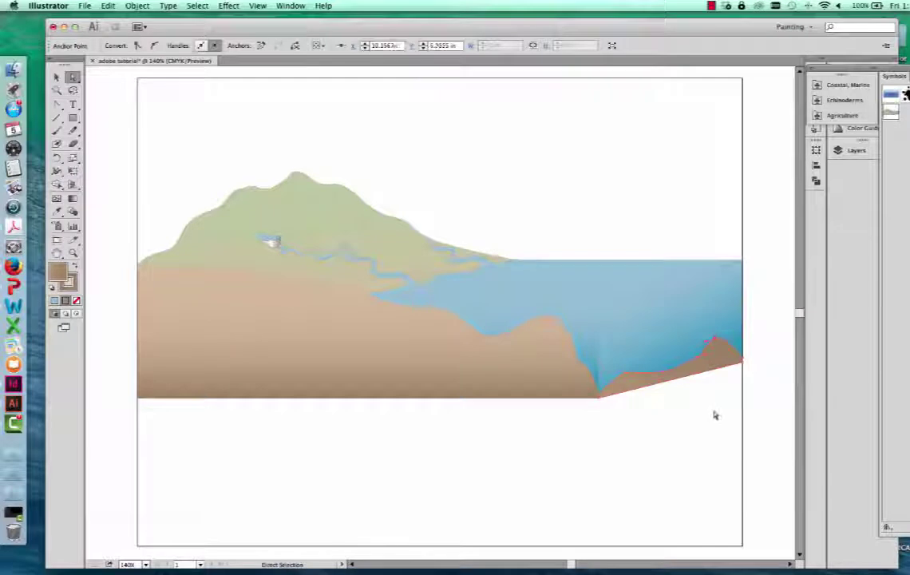
{"action": "left_click", "coordinate": [719, 414]}
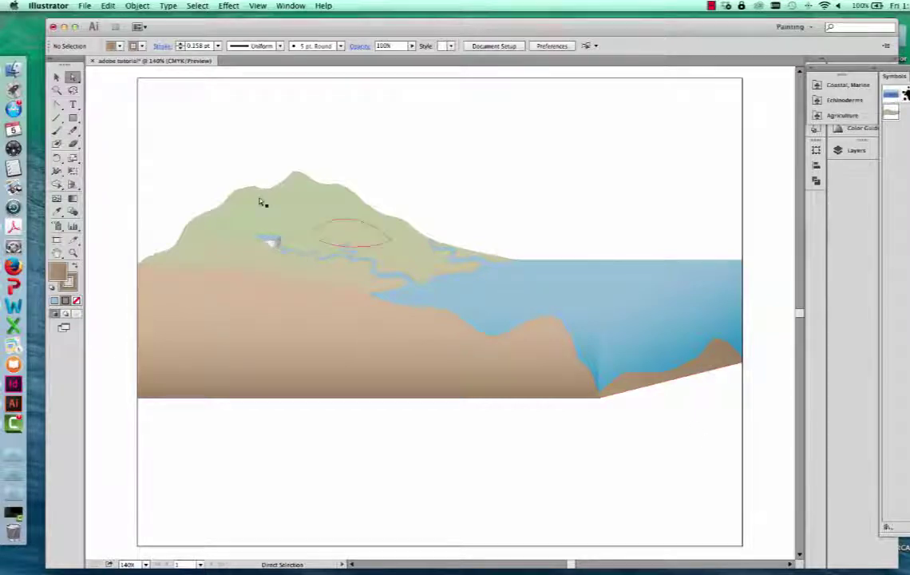
{"action": "left_click", "coordinate": [56, 76]}
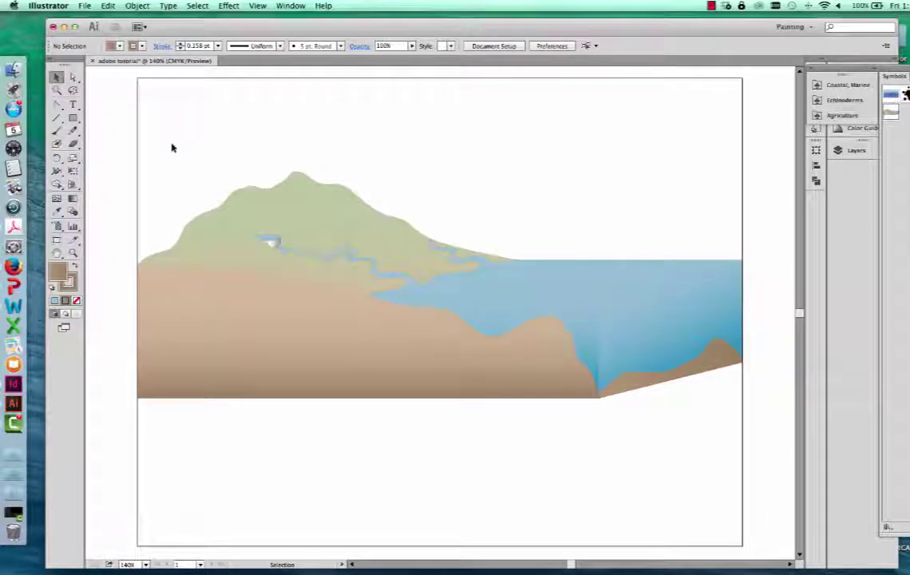
Draw a jagged brown mound about 1.5 in wide and 0.9 in high on the angled seabed with the Pen tool.
{"action": "left_click", "coordinate": [56, 105]}
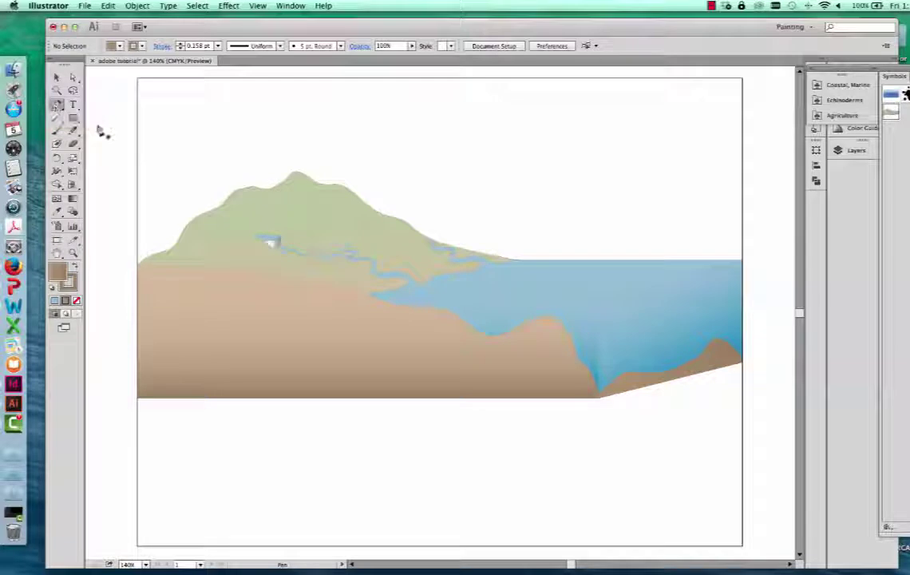
{"action": "left_click", "coordinate": [62, 109]}
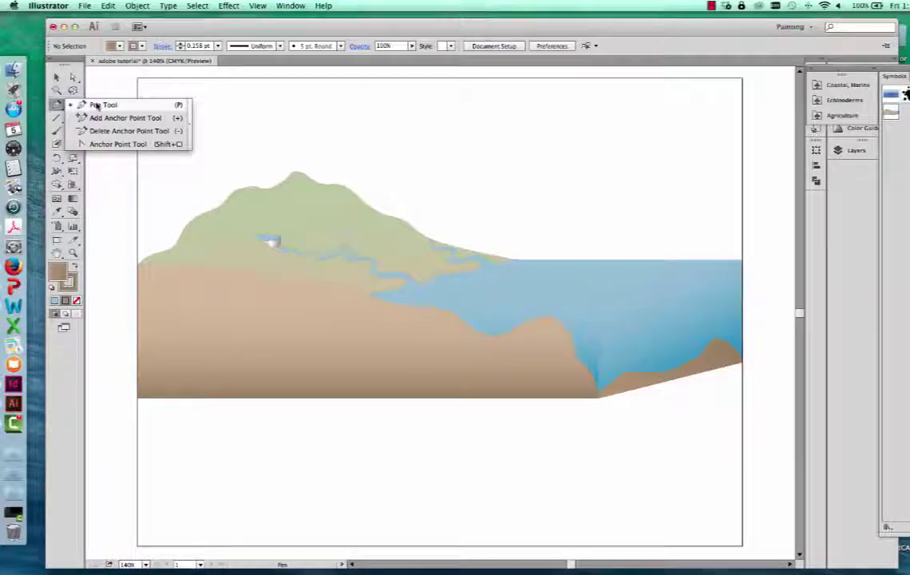
{"action": "left_click", "coordinate": [96, 105]}
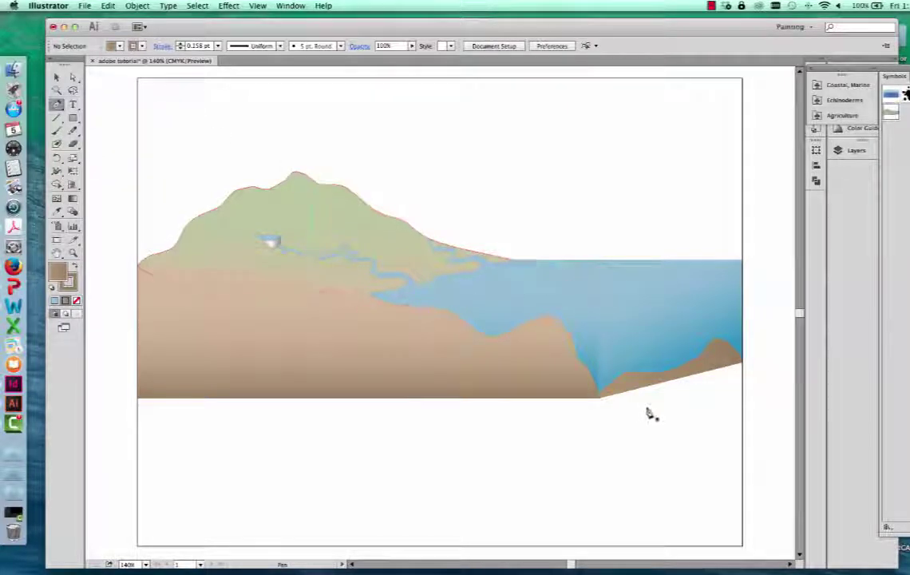
{"action": "left_click", "coordinate": [647, 366]}
{"action": "left_click", "coordinate": [650, 341]}
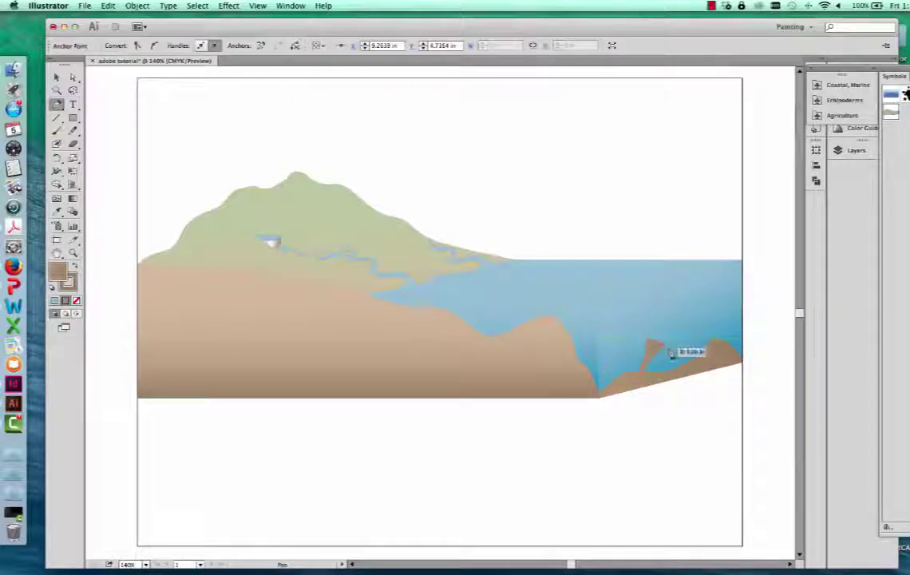
{"action": "left_click", "coordinate": [699, 330]}
{"action": "left_click", "coordinate": [715, 353]}
{"action": "left_click", "coordinate": [683, 376]}
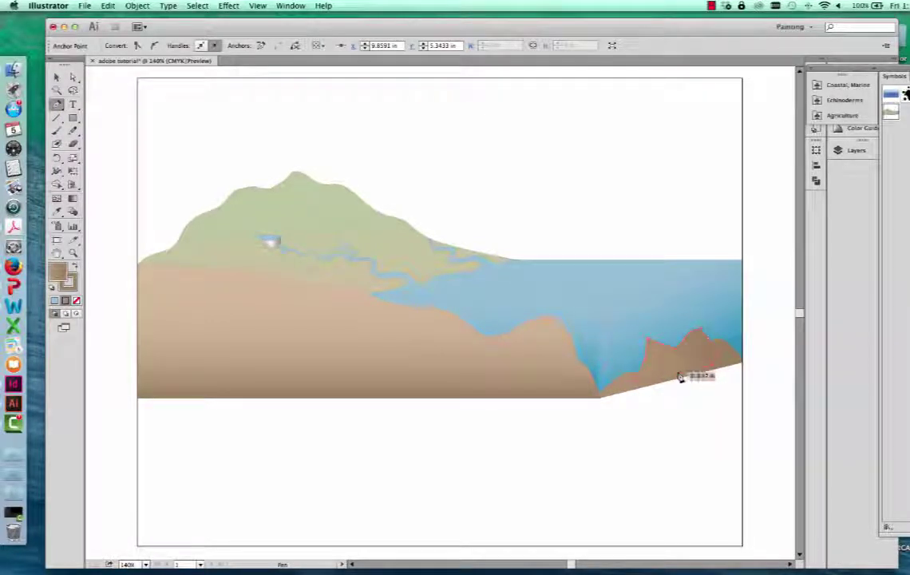
{"action": "left_click", "coordinate": [639, 384]}
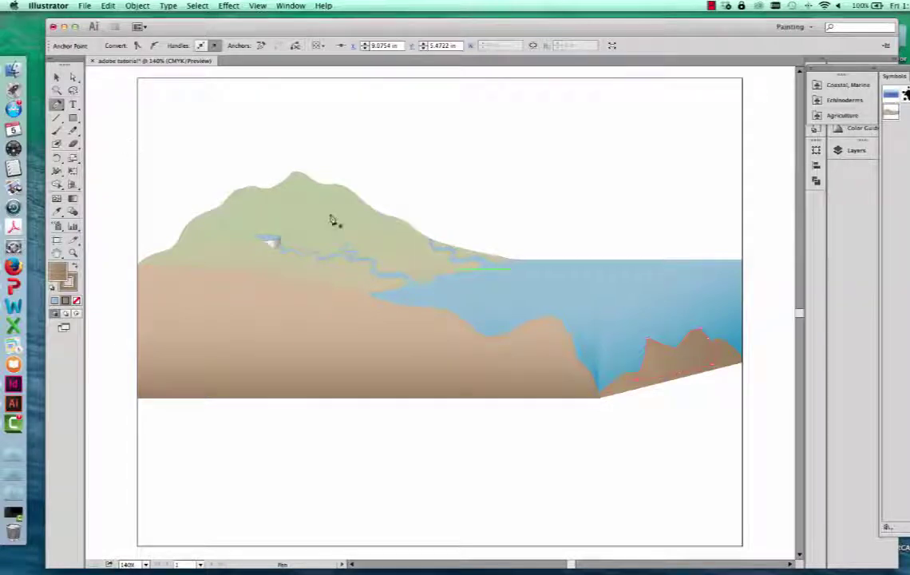
Curve the pen-drawn mound's lower peak and the slope beside it with the Anchor Point tool.
{"action": "left_click_drag", "start_coordinate": [57, 104], "coordinate": [116, 146]}
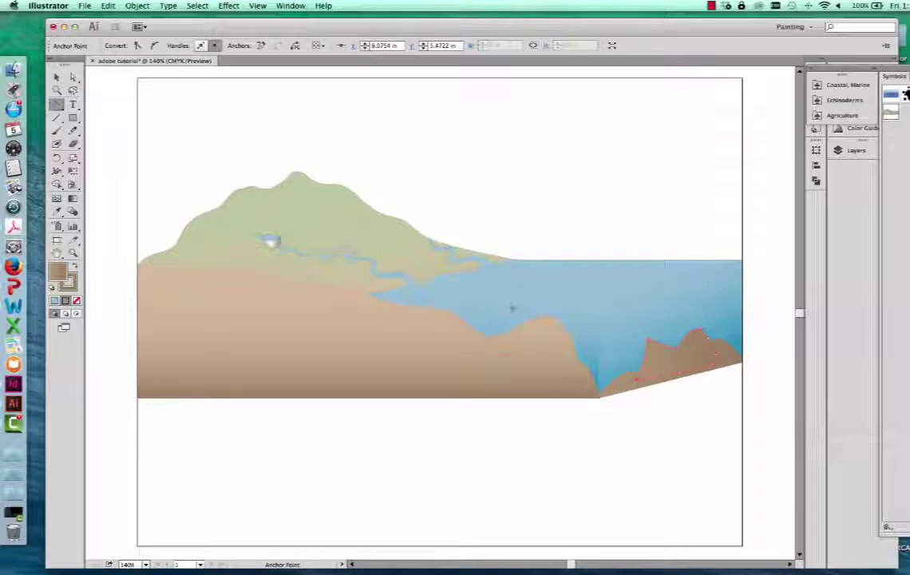
{"action": "left_click", "coordinate": [653, 343]}
{"action": "mouse_move", "coordinate": [648, 341]}
{"action": "left_mouse_down"}
{"action": "mouse_move", "coordinate": [639, 342]}
{"action": "mouse_move", "coordinate": [653, 329]}
{"action": "mouse_move", "coordinate": [687, 360]}
{"action": "mouse_move", "coordinate": [682, 337]}
{"action": "mouse_move", "coordinate": [645, 361]}
{"action": "mouse_move", "coordinate": [633, 344]}
{"action": "mouse_move", "coordinate": [661, 344]}
{"action": "mouse_move", "coordinate": [642, 341]}
{"action": "mouse_move", "coordinate": [646, 382]}
{"action": "mouse_move", "coordinate": [646, 351]}
{"action": "left_mouse_up"}
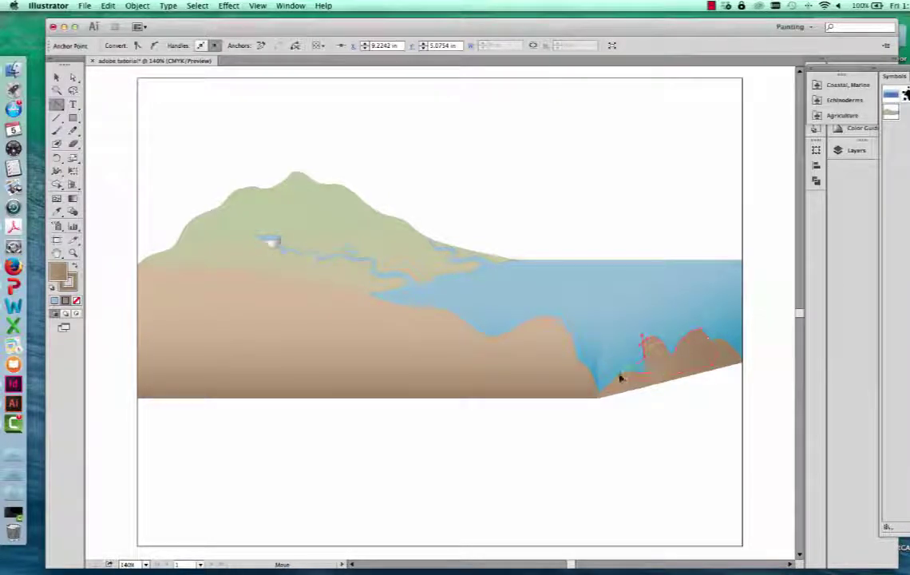
{"action": "left_click", "coordinate": [647, 342]}
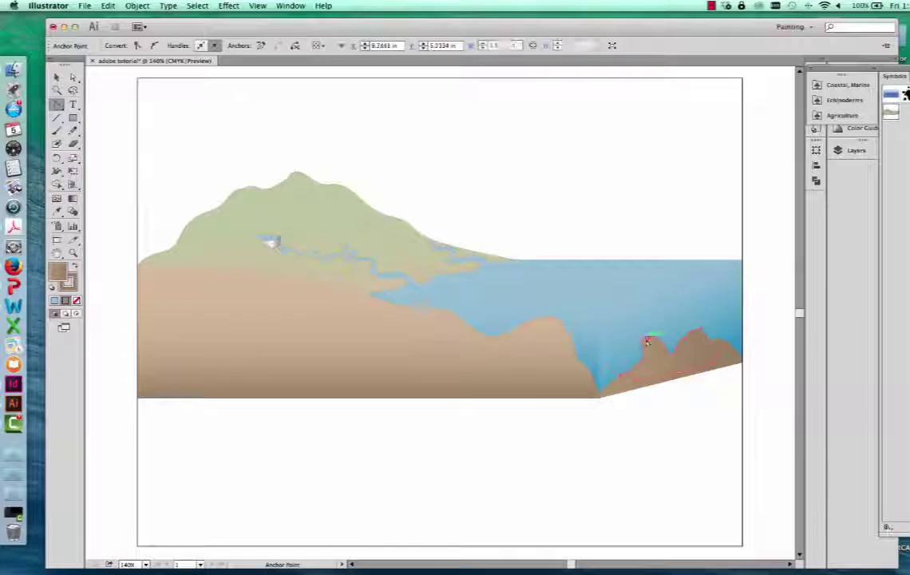
{"action": "left_click", "coordinate": [632, 340]}
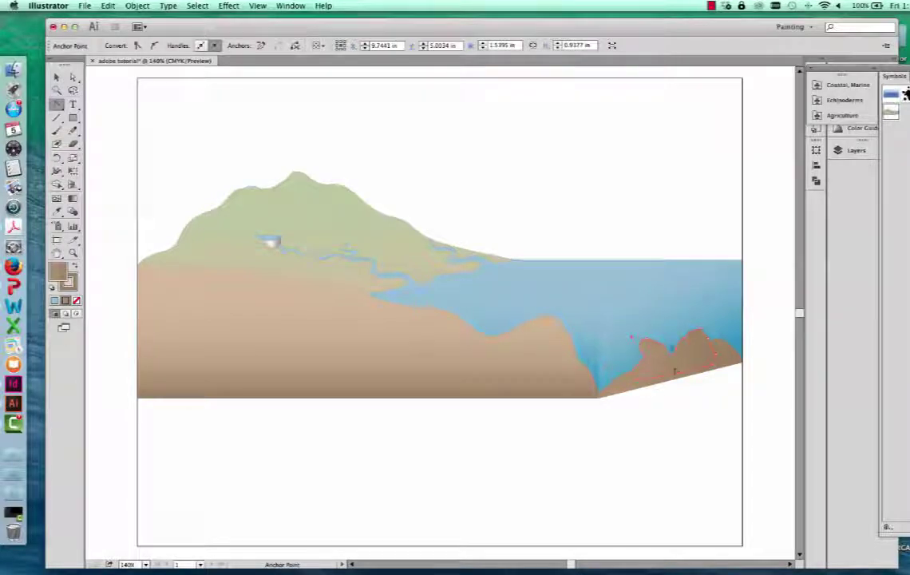
Adjust the curves at the dip between the mound's two peaks and around its taller peak with the Anchor Point tool.
{"action": "left_click", "coordinate": [671, 352]}
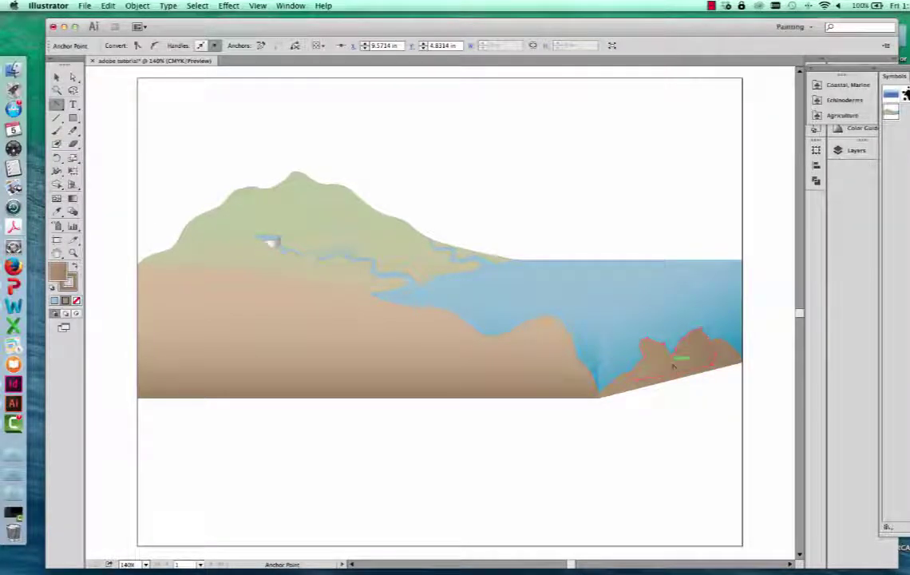
{"action": "left_click", "coordinate": [684, 339]}
{"action": "left_click", "coordinate": [690, 337]}
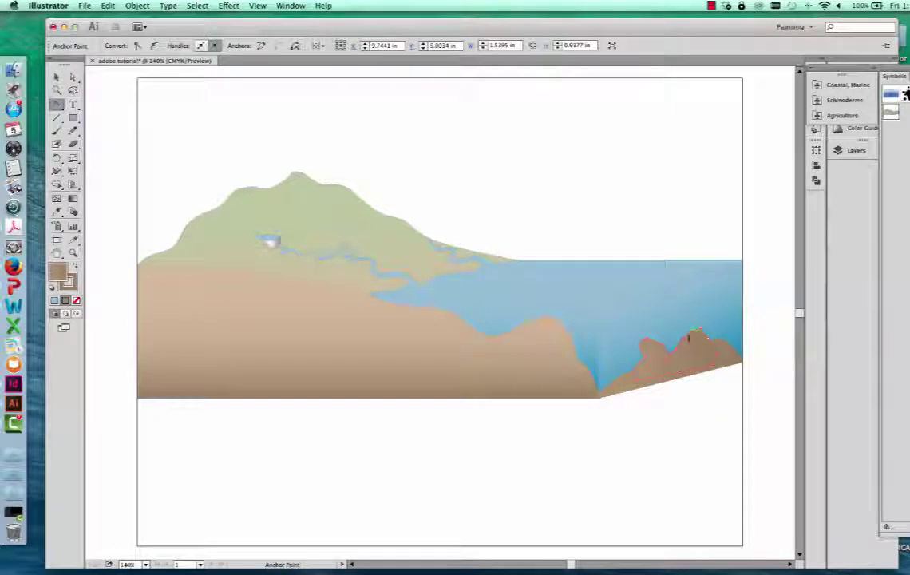
{"action": "left_click", "coordinate": [691, 334]}
{"action": "left_click_drag", "start_coordinate": [691, 333], "coordinate": [707, 348]}
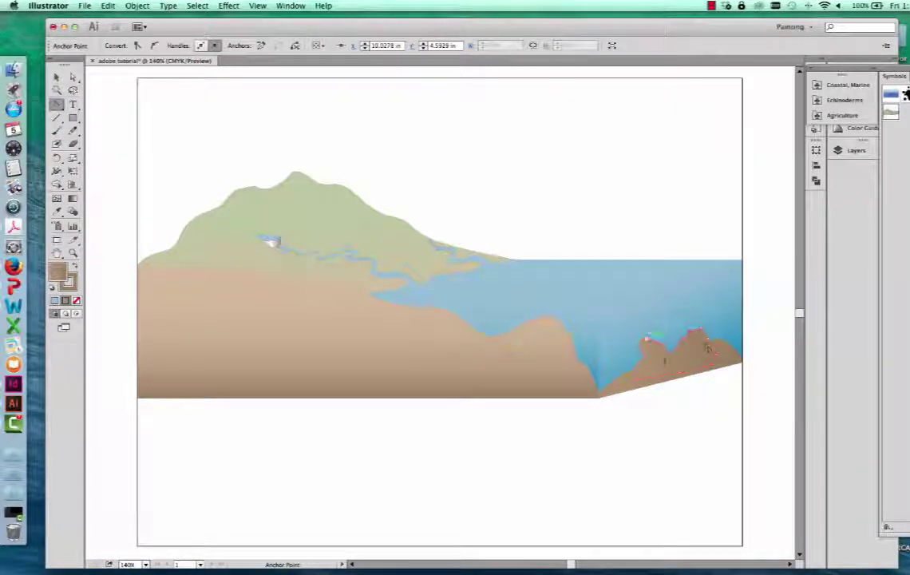
Delete the anchor point in the dip between the mound's peaks and move its top anchor up into a single peak.
{"action": "left_click_drag", "start_coordinate": [57, 104], "coordinate": [88, 144]}
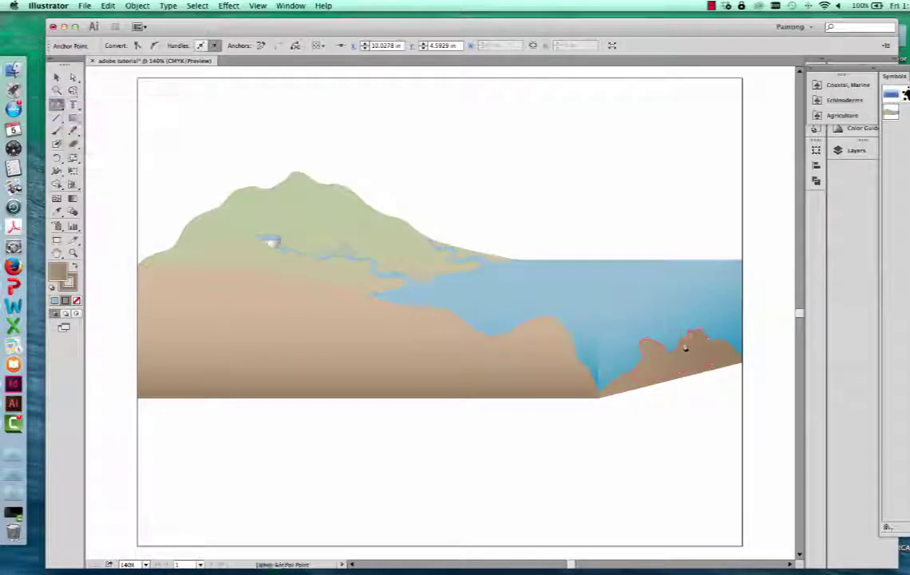
{"action": "left_click_drag", "start_coordinate": [678, 351], "coordinate": [687, 345]}
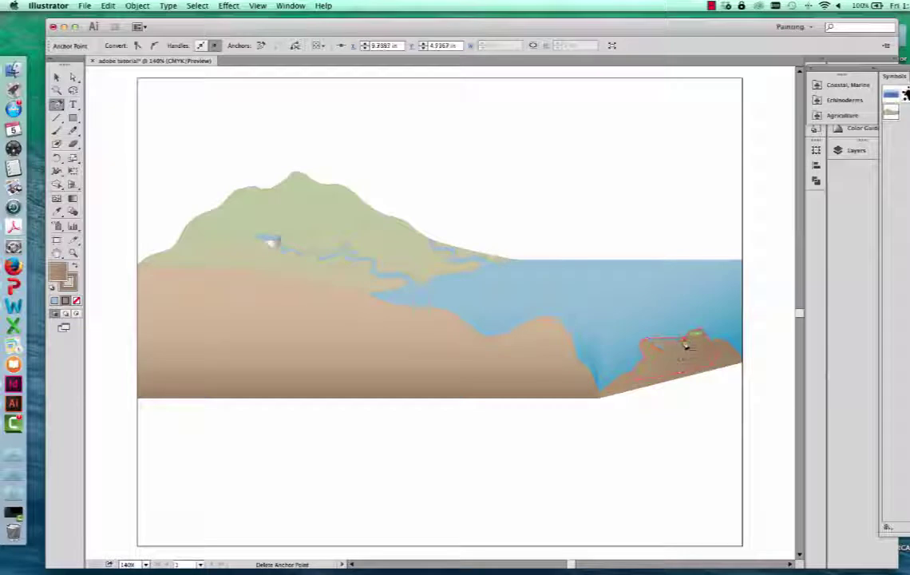
{"action": "key", "text": "super+z"}
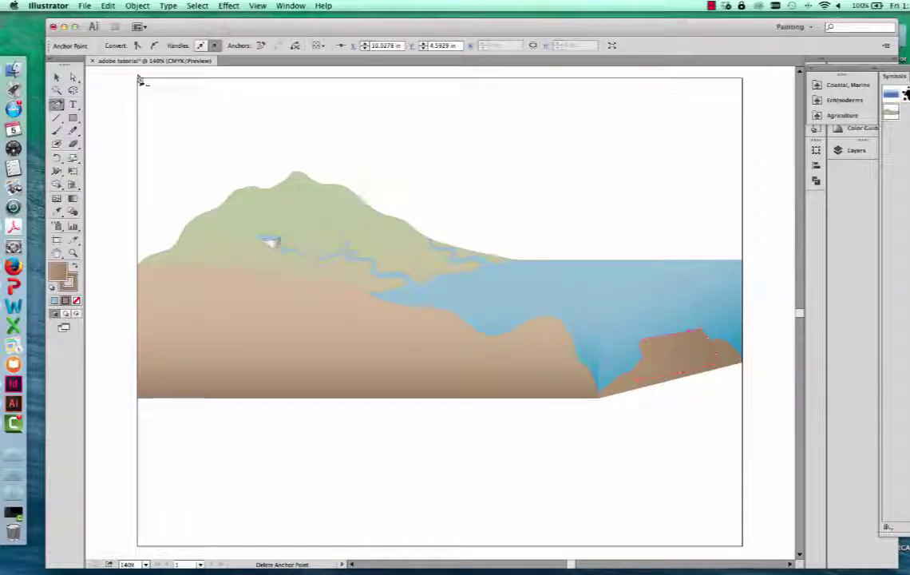
{"action": "left_click", "coordinate": [73, 77]}
{"action": "left_click_drag", "start_coordinate": [689, 335], "coordinate": [684, 326]}
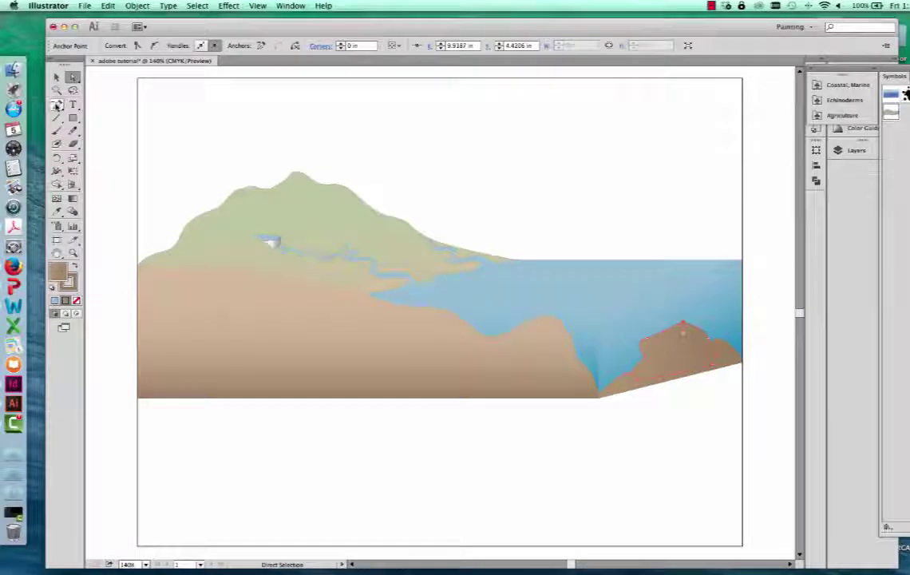
Round the mound's single peak into a smooth curve with the Anchor Point tool and deselect the shape.
{"action": "left_click", "coordinate": [57, 105]}
{"action": "left_click_drag", "start_coordinate": [57, 105], "coordinate": [104, 144]}
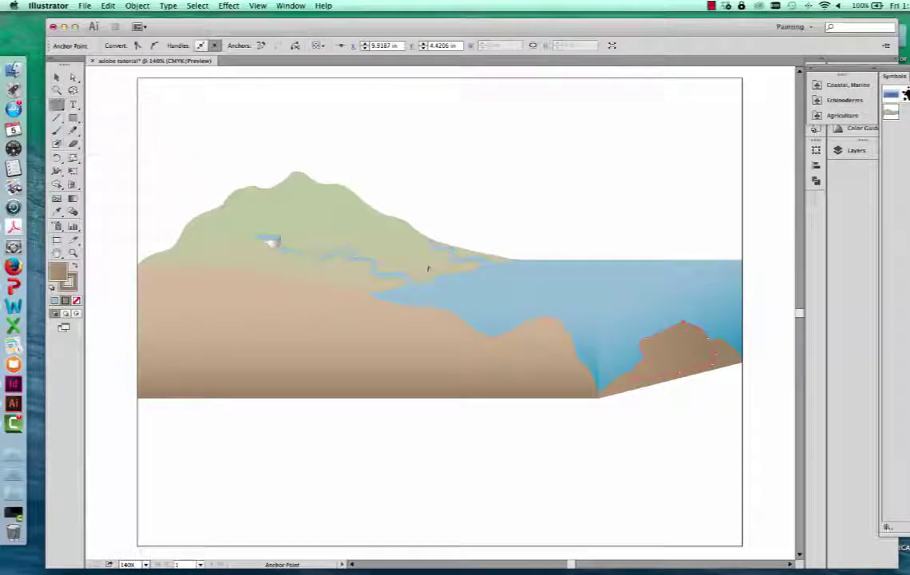
{"action": "mouse_move", "coordinate": [684, 327]}
{"action": "left_mouse_down"}
{"action": "mouse_move", "coordinate": [676, 319]}
{"action": "mouse_move", "coordinate": [699, 321]}
{"action": "left_mouse_up"}
{"action": "left_click", "coordinate": [57, 76]}
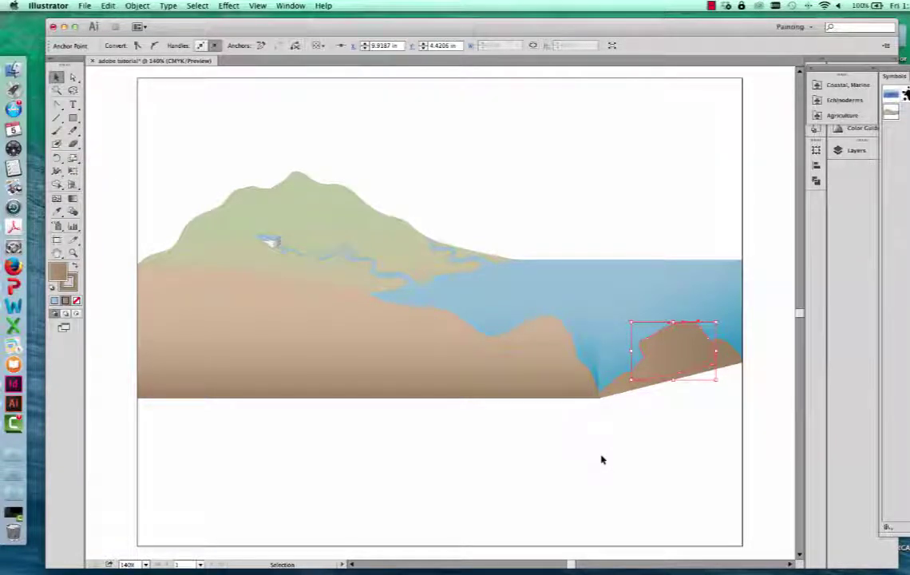
{"action": "left_click", "coordinate": [609, 479]}
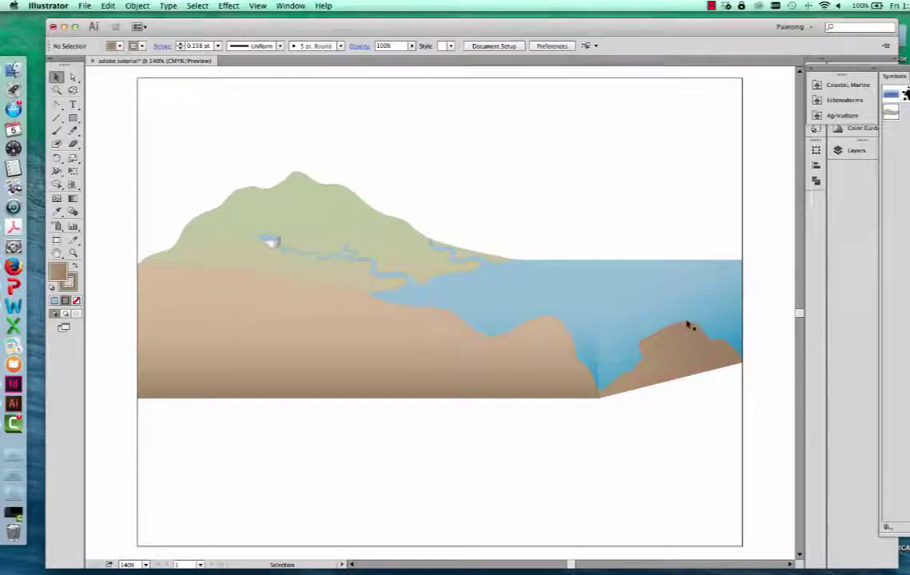
Select the pen-drawn mound and open the Fills swatch library from the IAN Swatches.
{"action": "left_click", "coordinate": [686, 353]}
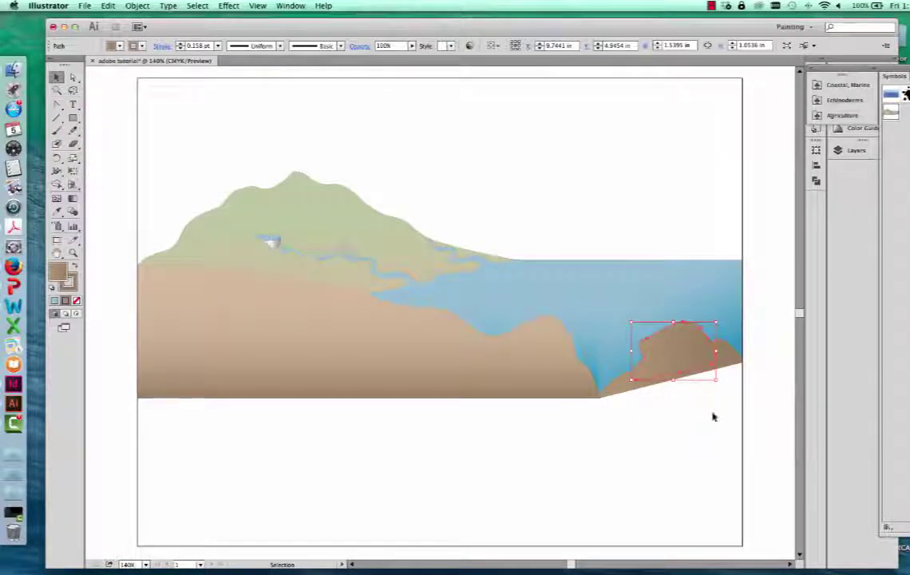
{"action": "left_click", "coordinate": [291, 5]}
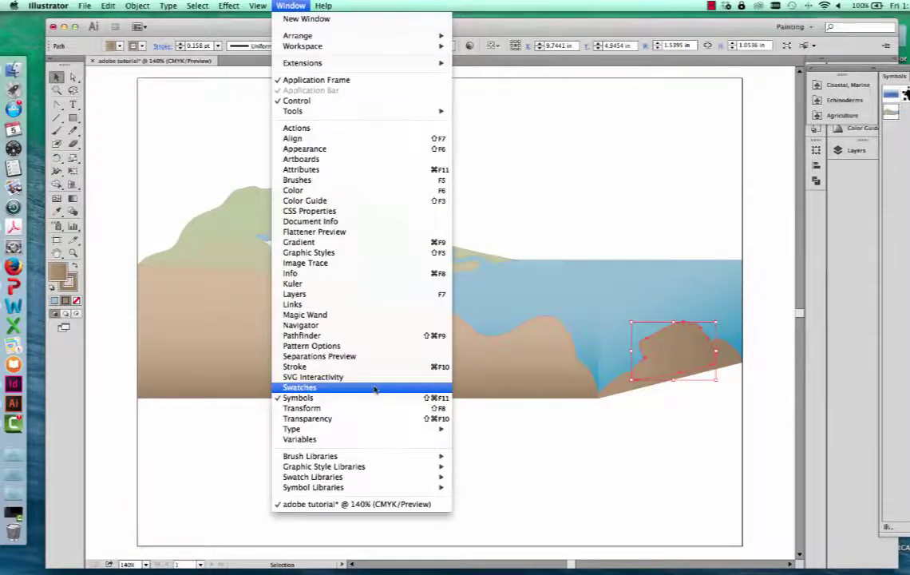
{"action": "left_click", "coordinate": [374, 388]}
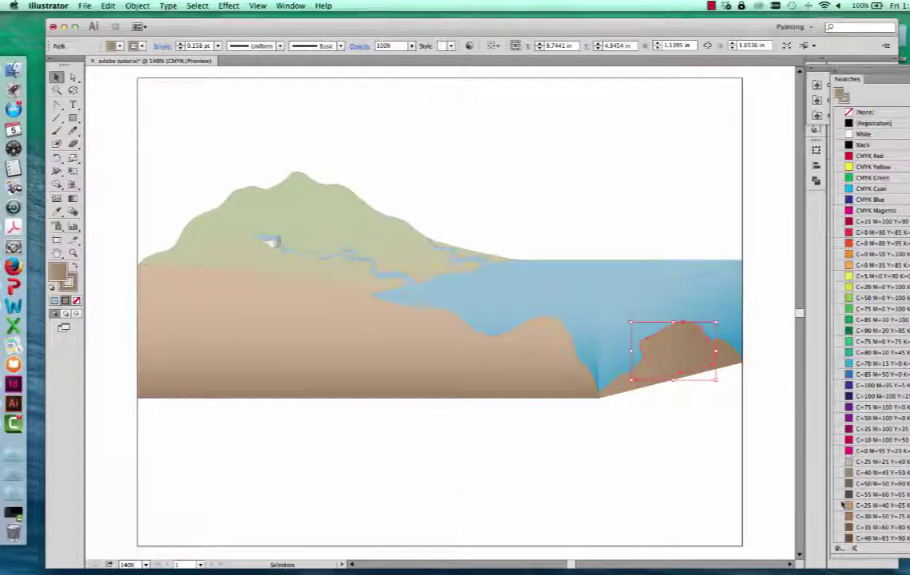
{"action": "left_click", "coordinate": [839, 548]}
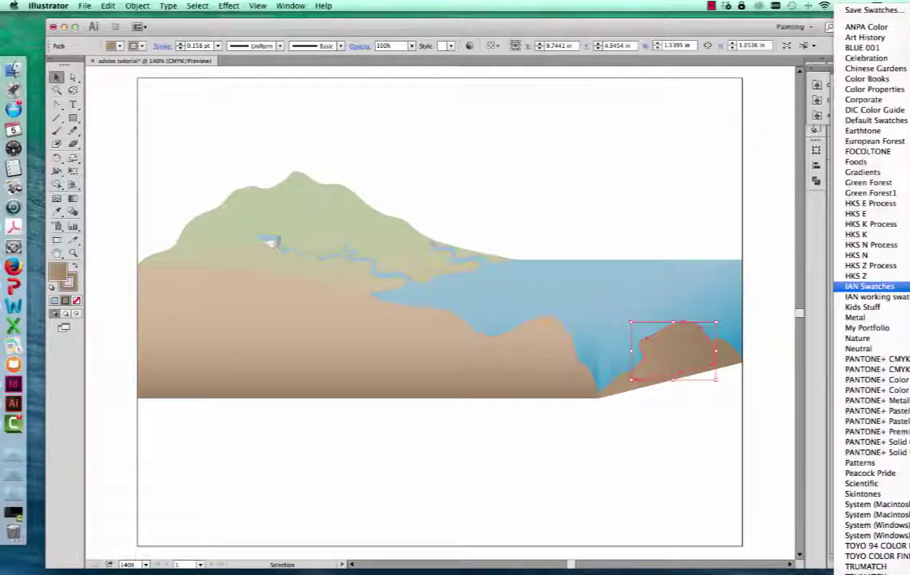
{"action": "left_click", "coordinate": [869, 286]}
{"action": "left_click_drag", "start_coordinate": [531, 48], "coordinate": [839, 162]}
{"action": "left_click", "coordinate": [830, 86]}
Fill the mound with the "Style; Limestone" pattern from the Fills library and collapse the library.
{"action": "scroll", "coordinate": [748, 209], "scroll_direction": "up", "scroll_amount": 10}
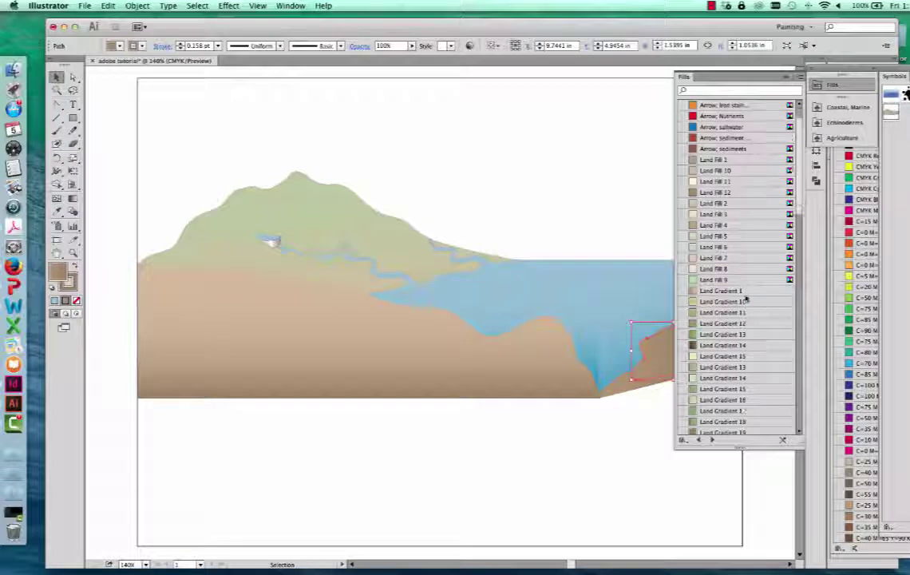
{"action": "scroll", "coordinate": [747, 409], "scroll_direction": "down", "scroll_amount": 4}
{"action": "scroll", "coordinate": [747, 410], "scroll_direction": "down", "scroll_amount": 5}
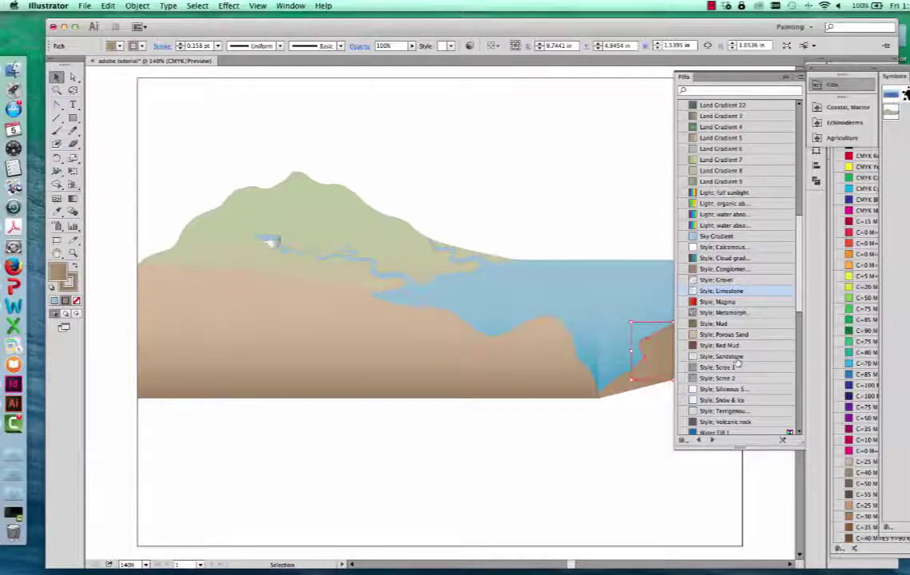
{"action": "scroll", "coordinate": [735, 363], "scroll_direction": "down", "scroll_amount": 6}
{"action": "scroll", "coordinate": [736, 363], "scroll_direction": "down", "scroll_amount": 3}
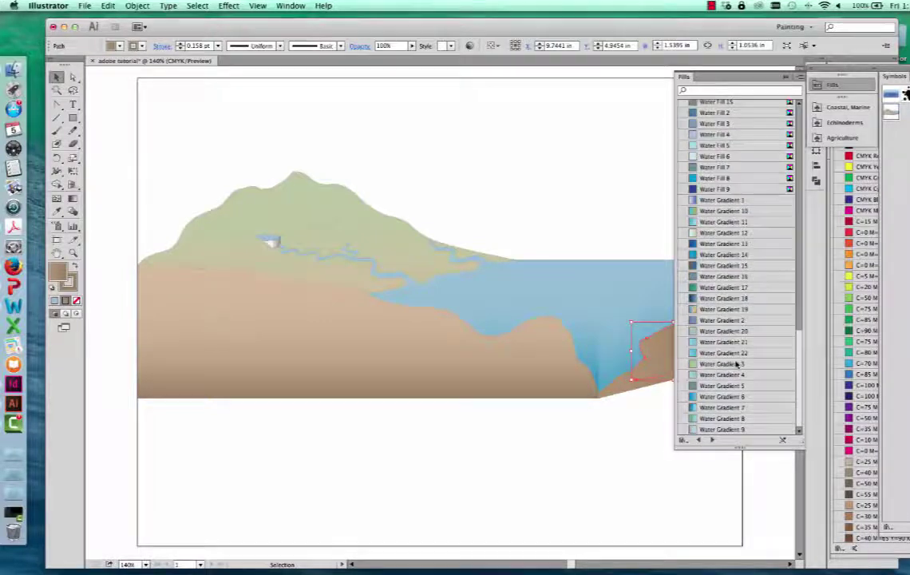
{"action": "scroll", "coordinate": [736, 363], "scroll_direction": "up", "scroll_amount": 7}
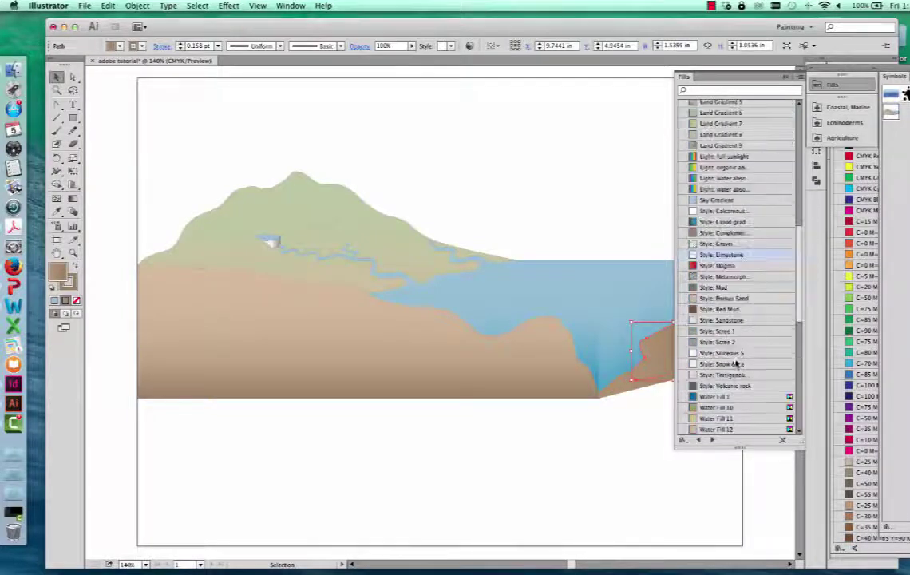
{"action": "left_click", "coordinate": [721, 254]}
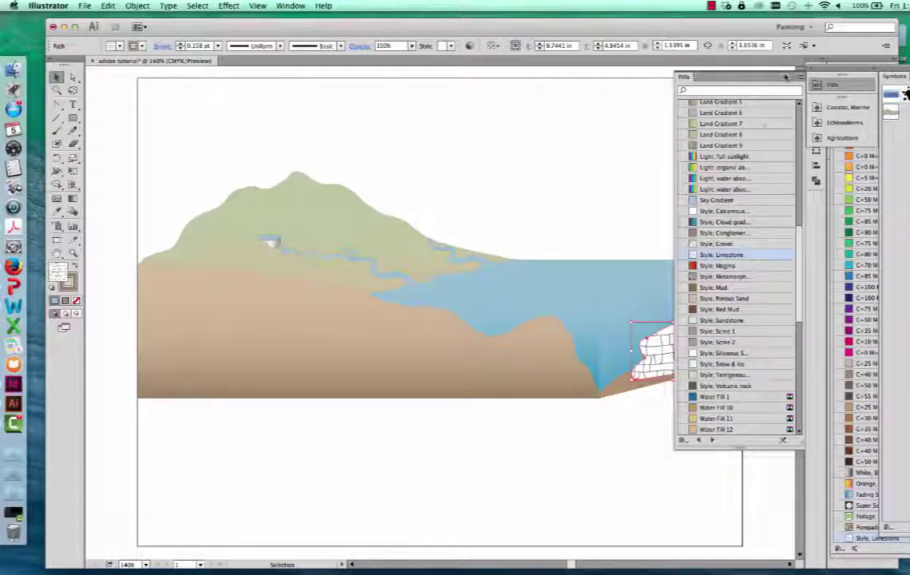
{"action": "left_click", "coordinate": [787, 77]}
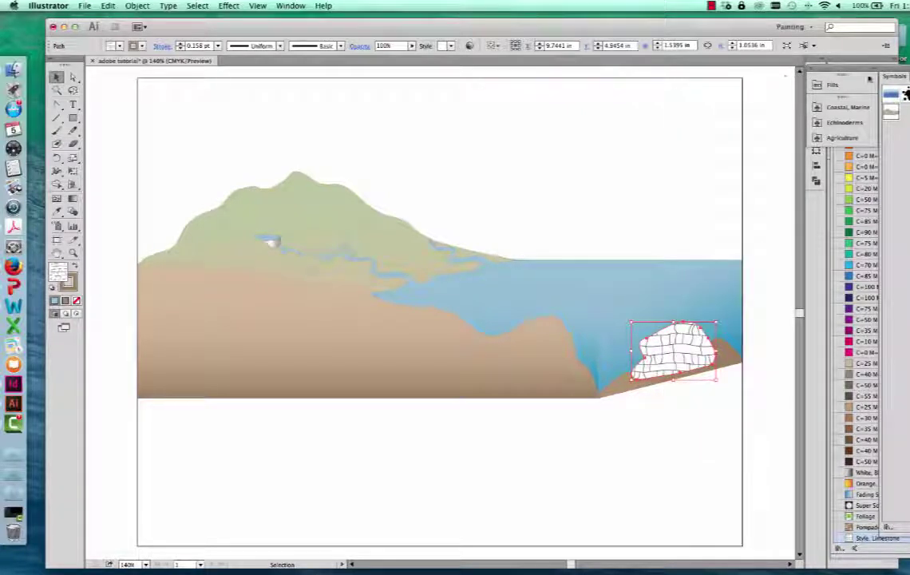
Set the limestone mound's stroke to None and deselect it.
{"action": "left_click", "coordinate": [838, 86]}
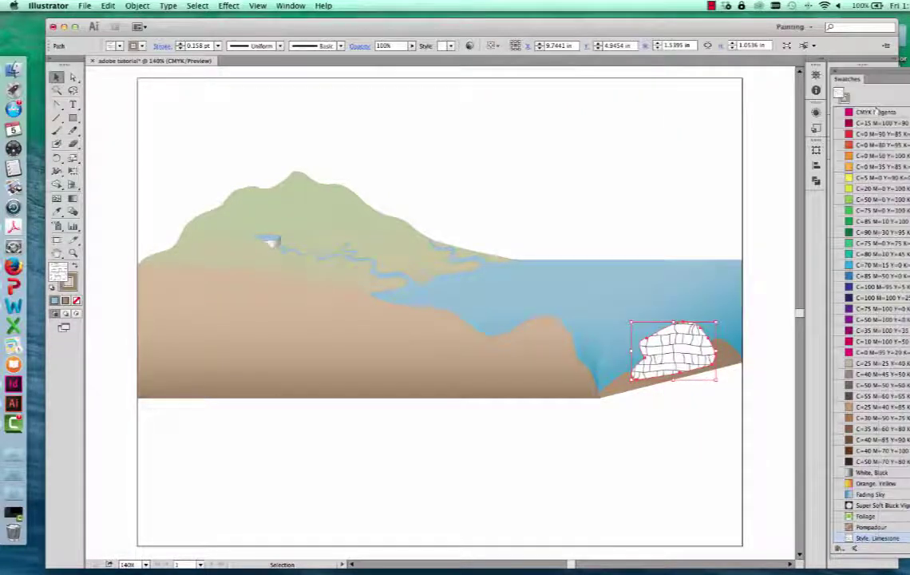
{"action": "scroll", "coordinate": [871, 160], "scroll_direction": "up", "scroll_amount": 4}
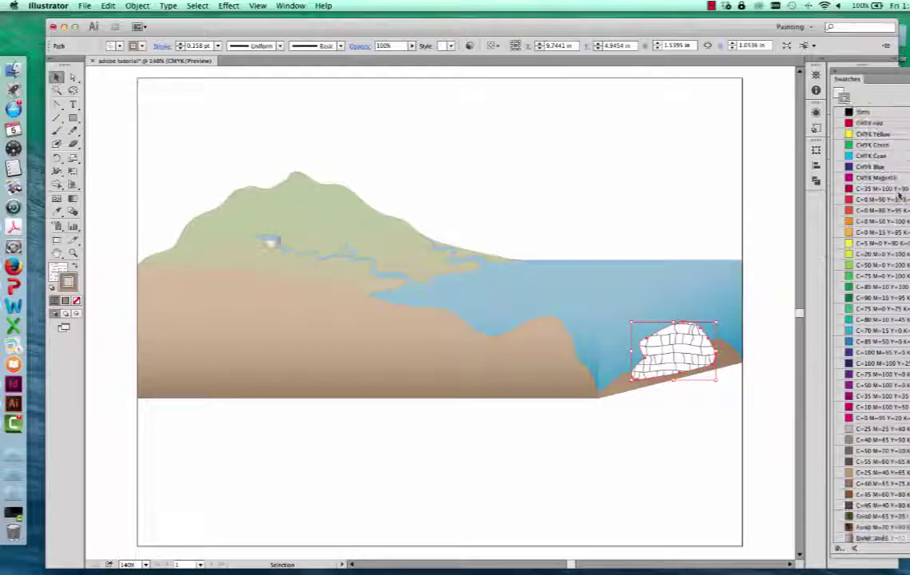
{"action": "left_click", "coordinate": [877, 114]}
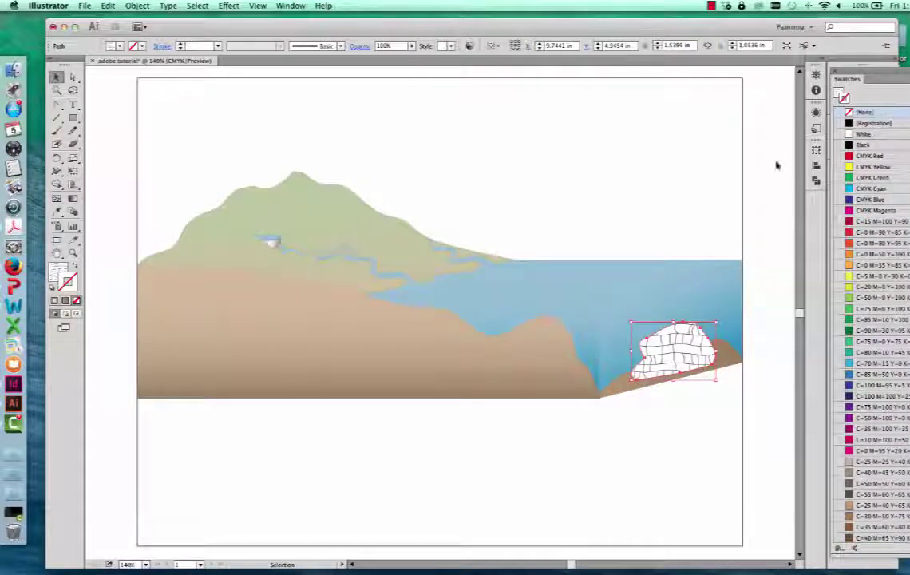
{"action": "left_click", "coordinate": [763, 190]}
{"action": "left_click", "coordinate": [680, 345]}
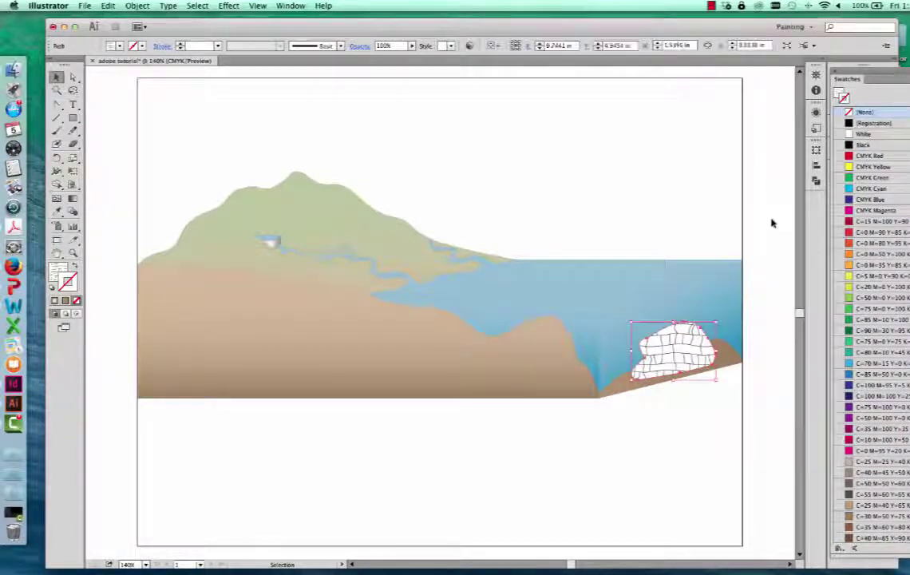
{"action": "left_click", "coordinate": [770, 190]}
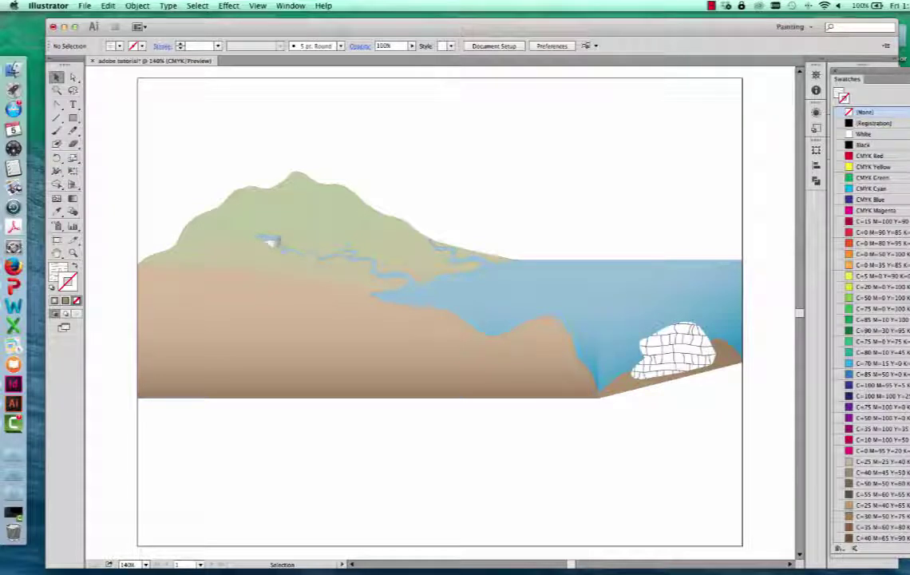
{"action": "left_click", "coordinate": [671, 373]}
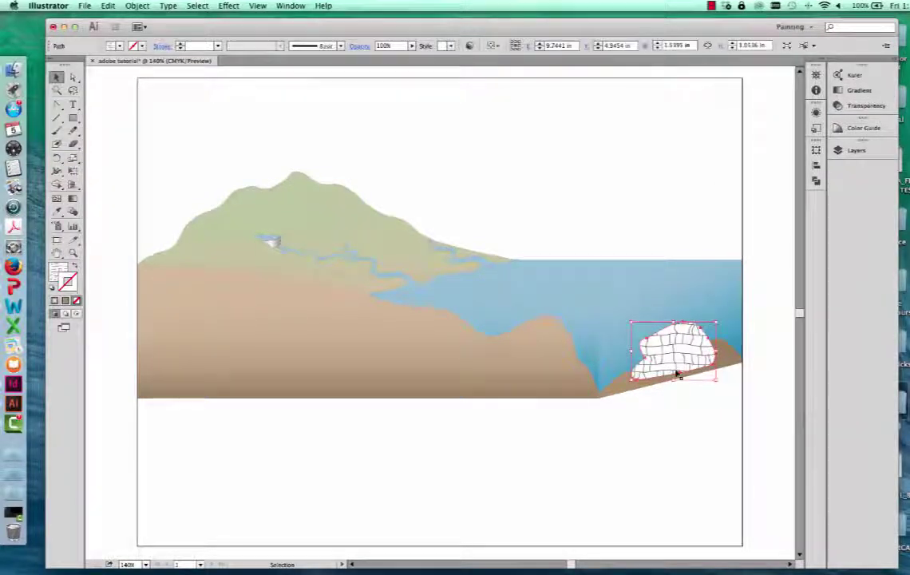
{"action": "left_click", "coordinate": [724, 387]}
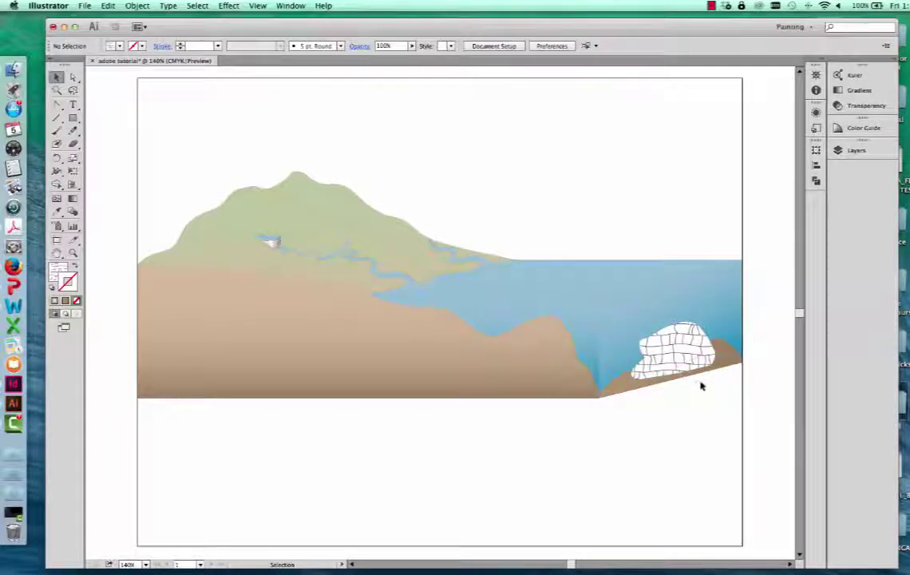
{"action": "left_click", "coordinate": [722, 354]}
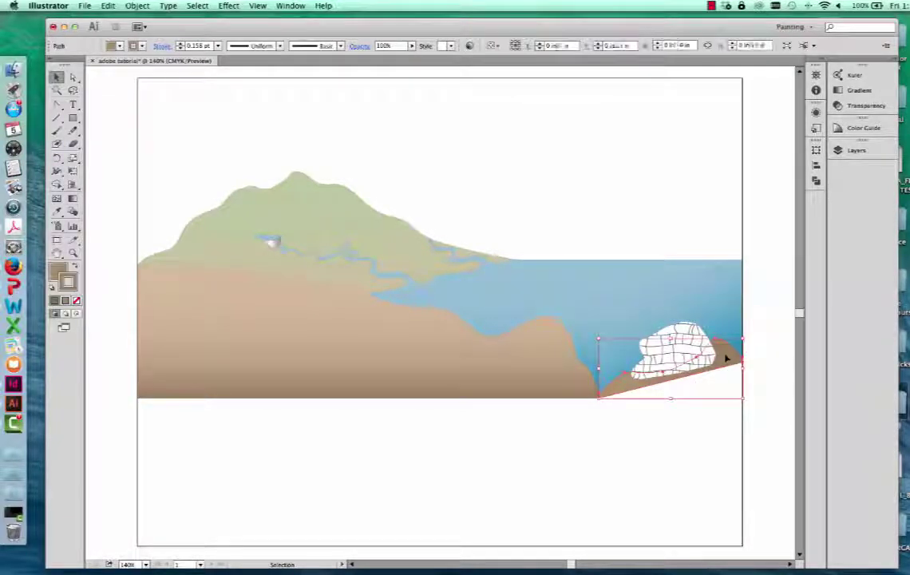
{"action": "left_click", "coordinate": [677, 359]}
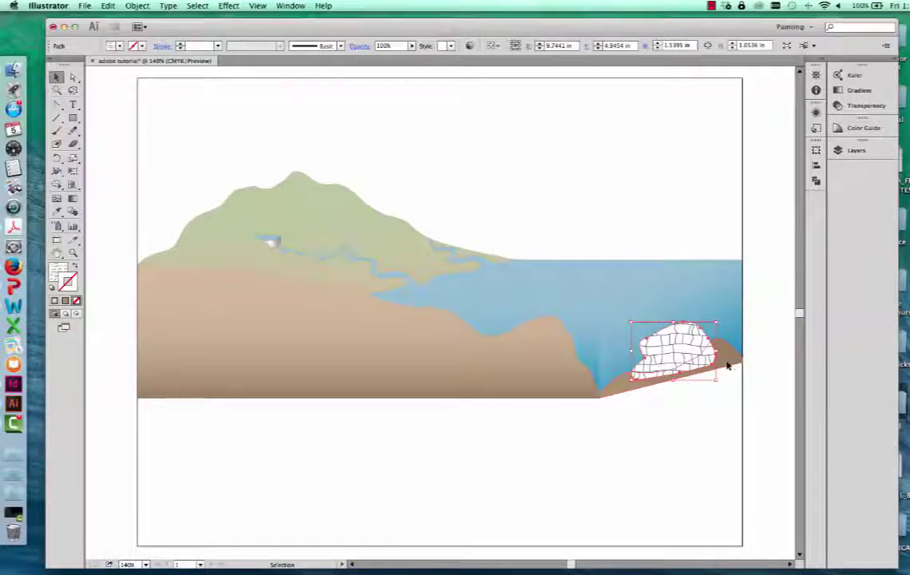
{"action": "left_click", "coordinate": [728, 363]}
{"action": "left_click", "coordinate": [736, 448]}
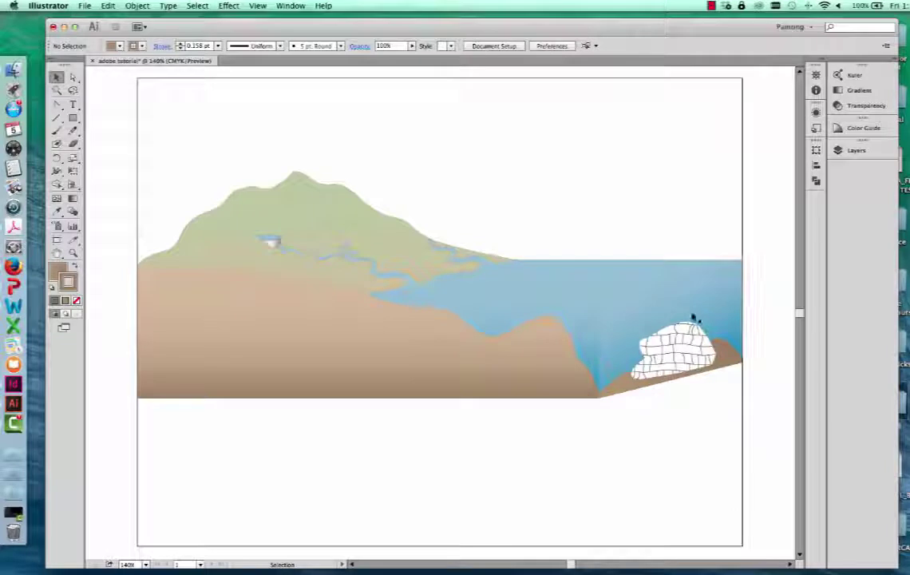
Group Layers with Kuler, Gradient and Transparency in the dock, then collapse the group.
{"action": "left_click", "coordinate": [855, 151]}
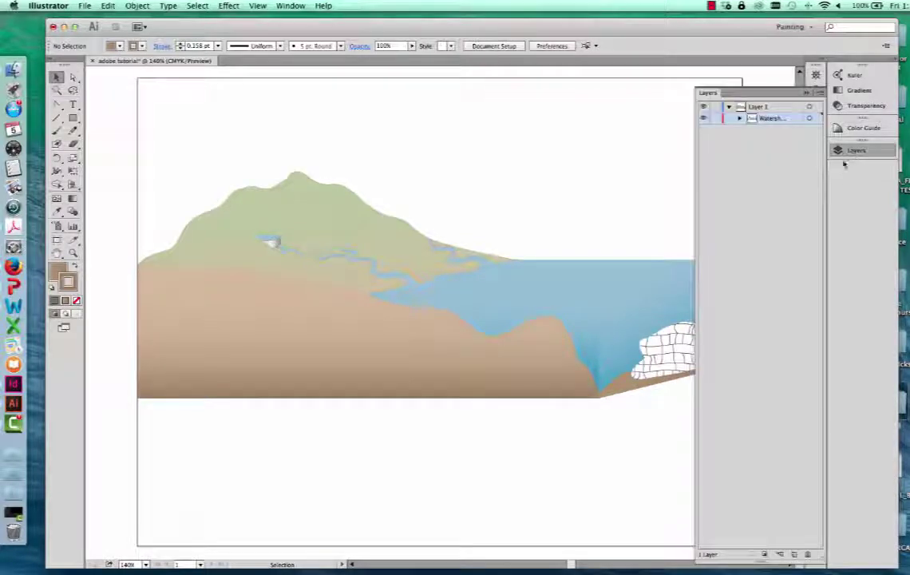
{"action": "left_click_drag", "start_coordinate": [772, 95], "coordinate": [860, 74]}
{"action": "left_click", "coordinate": [856, 74]}
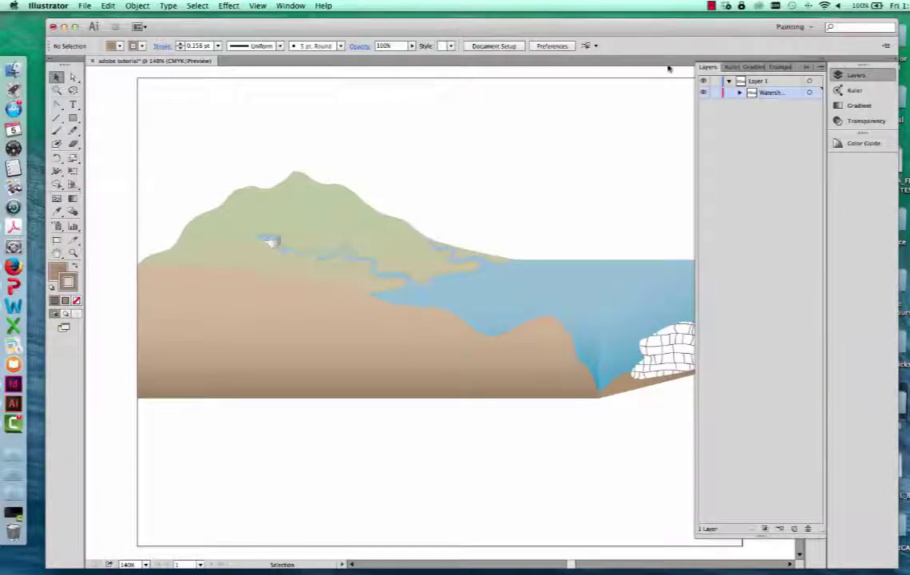
{"action": "left_click", "coordinate": [806, 68]}
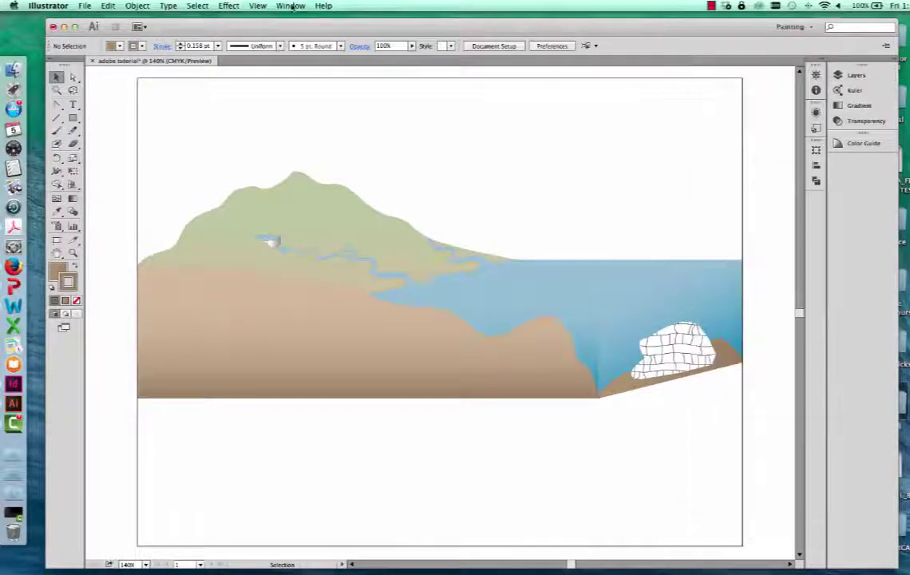
Display the layers list again and expand the watershed sublayer to show its individual paths.
{"action": "left_click", "coordinate": [292, 6]}
{"action": "left_click", "coordinate": [356, 293]}
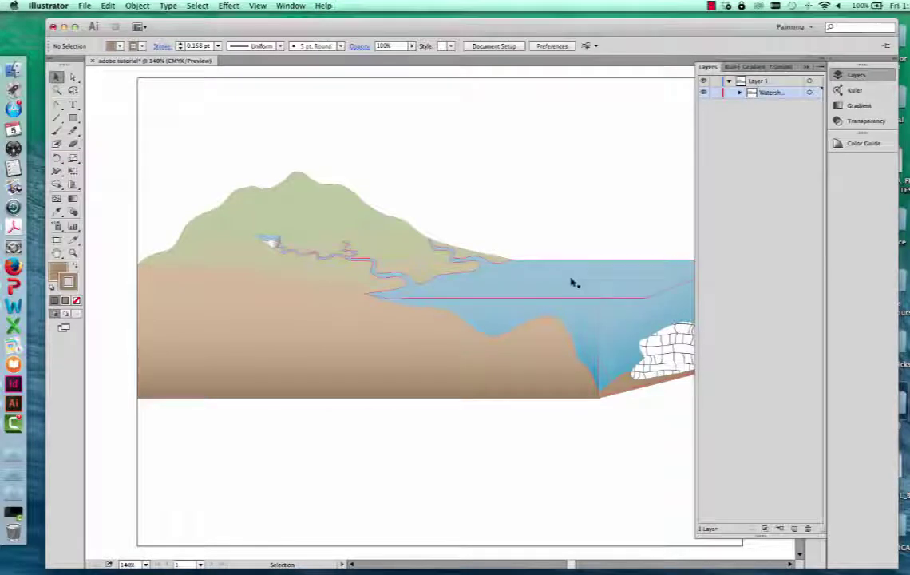
{"action": "left_click_drag", "start_coordinate": [711, 66], "coordinate": [847, 75]}
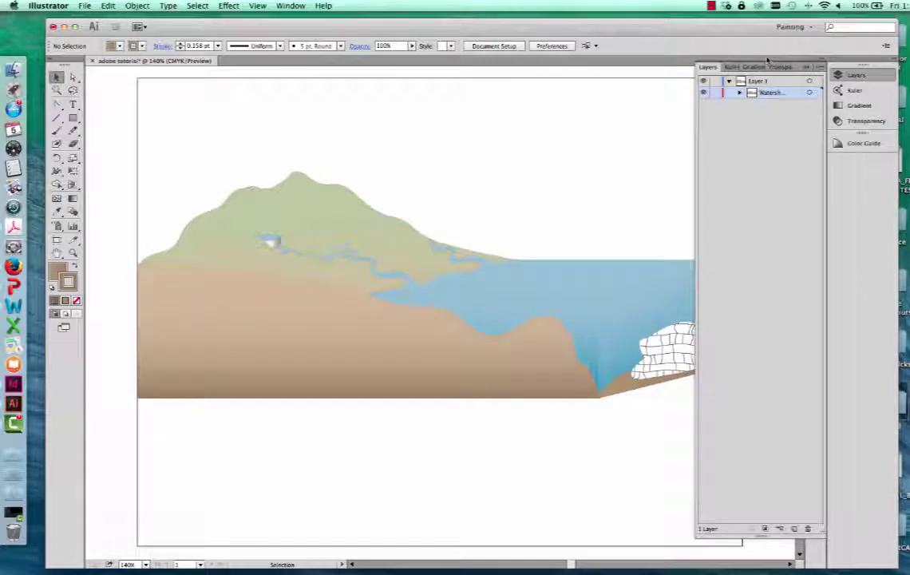
{"action": "left_click_drag", "start_coordinate": [768, 65], "coordinate": [801, 68]}
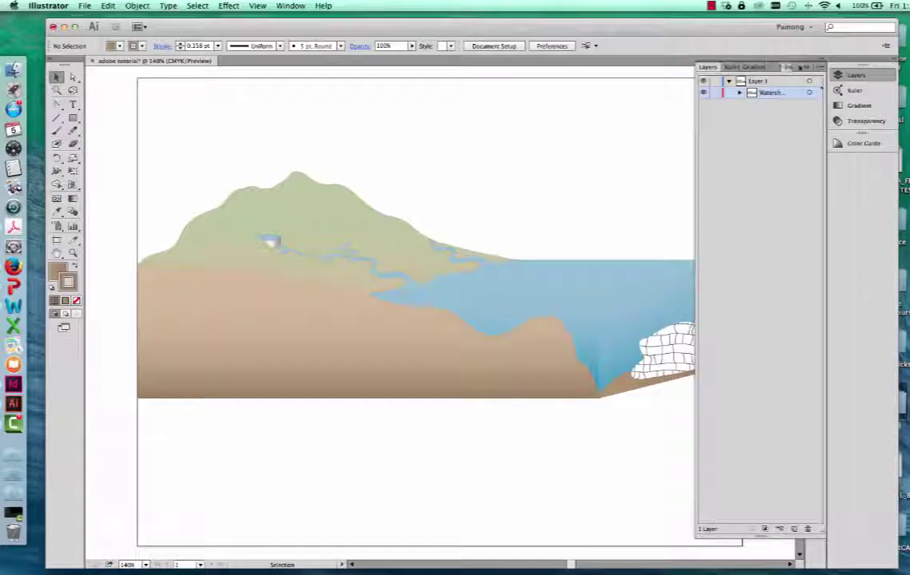
{"action": "left_click", "coordinate": [740, 93]}
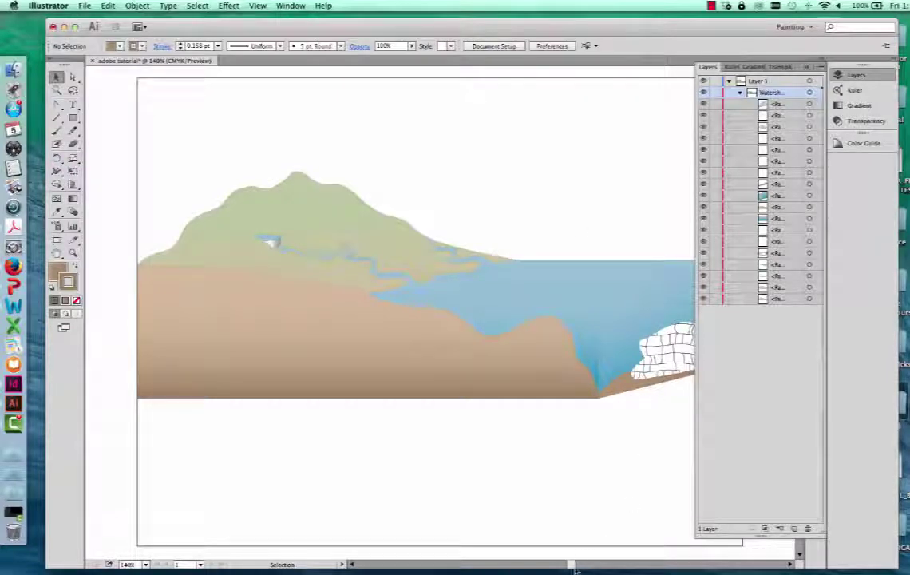
Send the limestone mound one level backward in the watershed sublayer's stacking order.
{"action": "scroll", "coordinate": [606, 527], "scroll_direction": "right", "scroll_amount": 5}
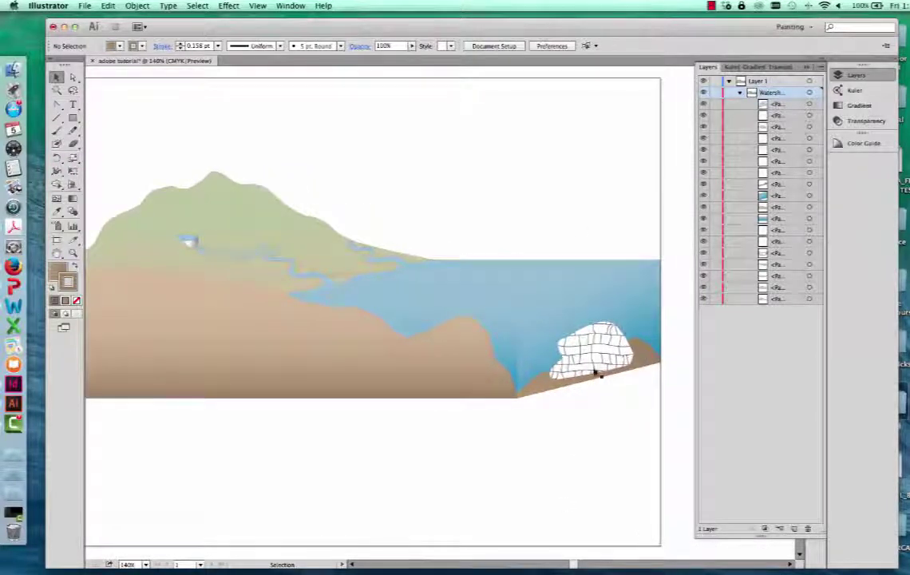
{"action": "left_click", "coordinate": [588, 351]}
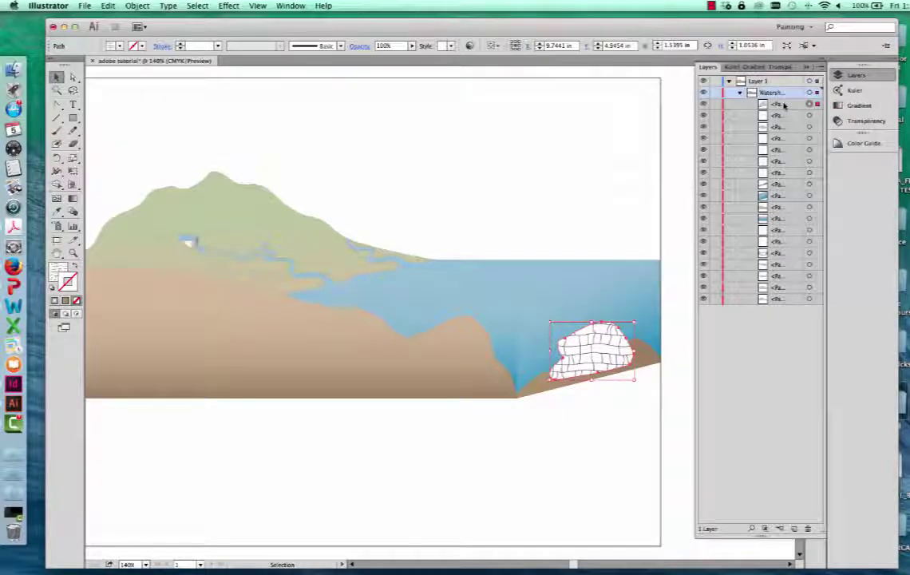
{"action": "right_click", "coordinate": [601, 356]}
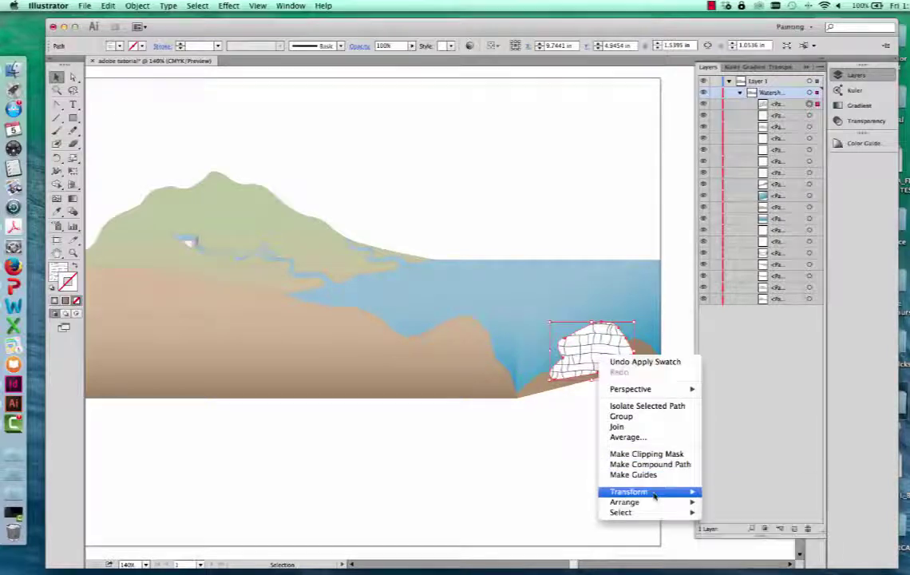
{"action": "mouse_move", "coordinate": [653, 502]}
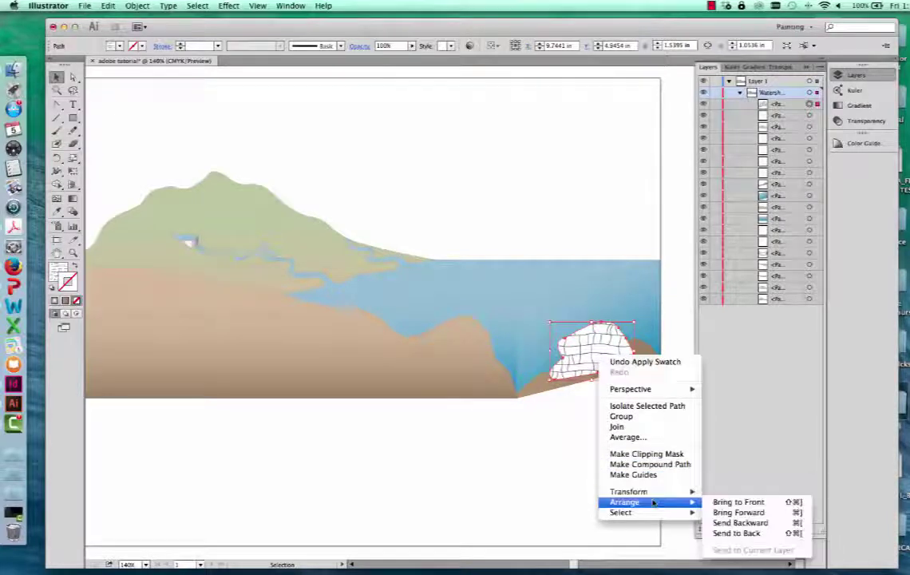
{"action": "left_click", "coordinate": [744, 523]}
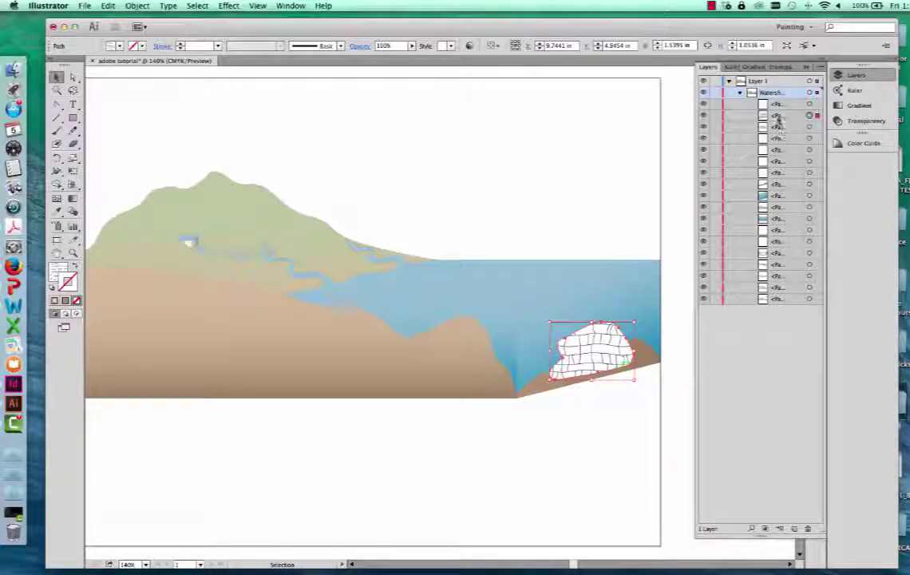
Send the limestone mound two more levels backward in the watershed artwork.
{"action": "right_click", "coordinate": [607, 357]}
{"action": "mouse_move", "coordinate": [665, 506]}
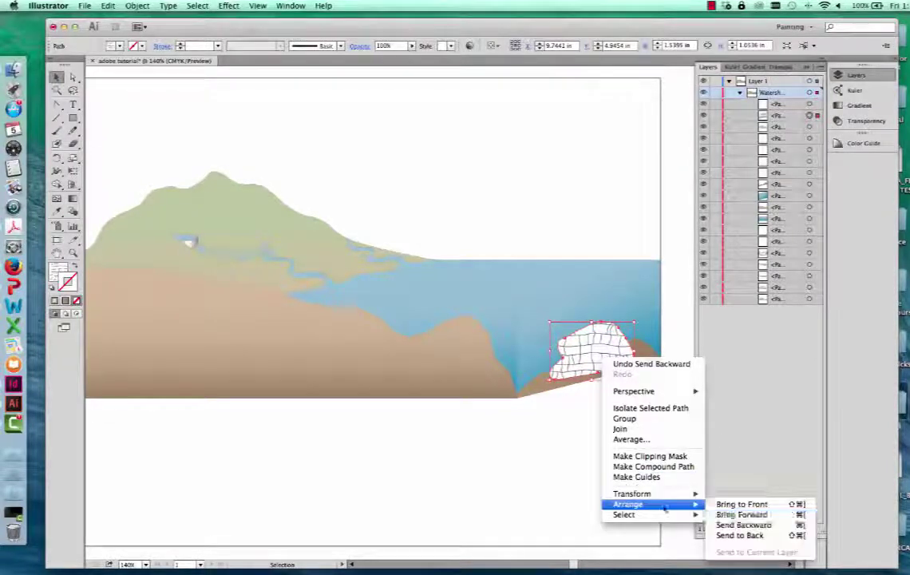
{"action": "left_click", "coordinate": [743, 524]}
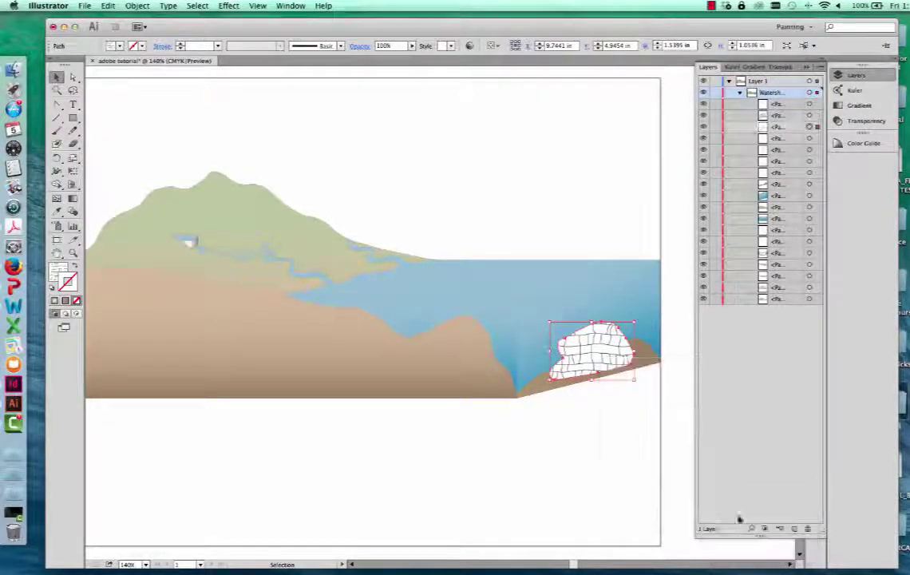
{"action": "right_click", "coordinate": [607, 366]}
{"action": "mouse_move", "coordinate": [635, 509]}
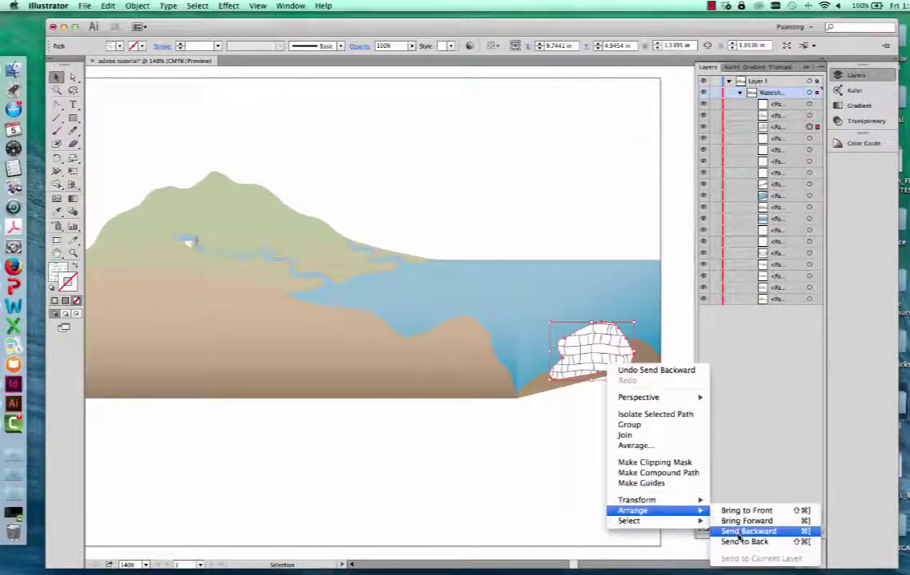
{"action": "left_click", "coordinate": [743, 532]}
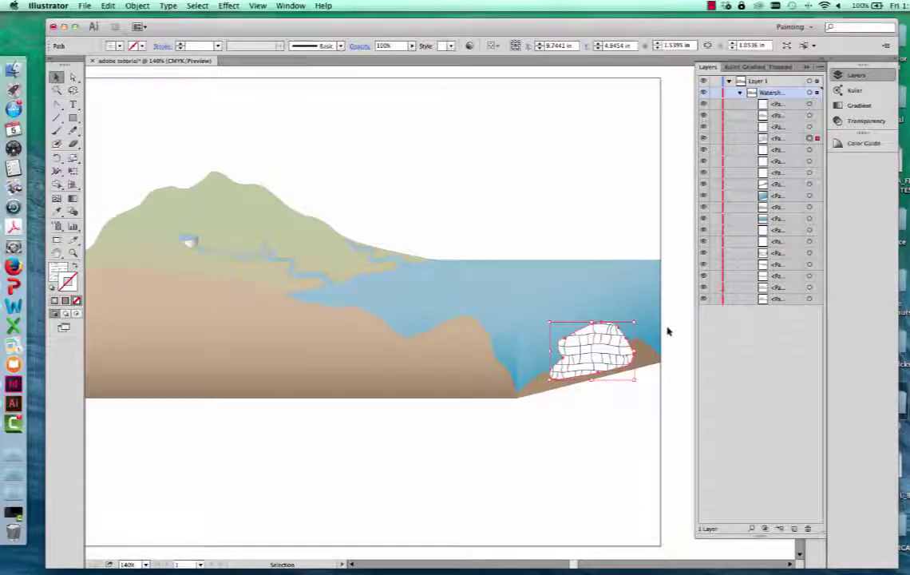
Move the limestone mound's path directly below the brown seabed path in the watershed sublayer, and deselect everything.
{"action": "left_click", "coordinate": [788, 140]}
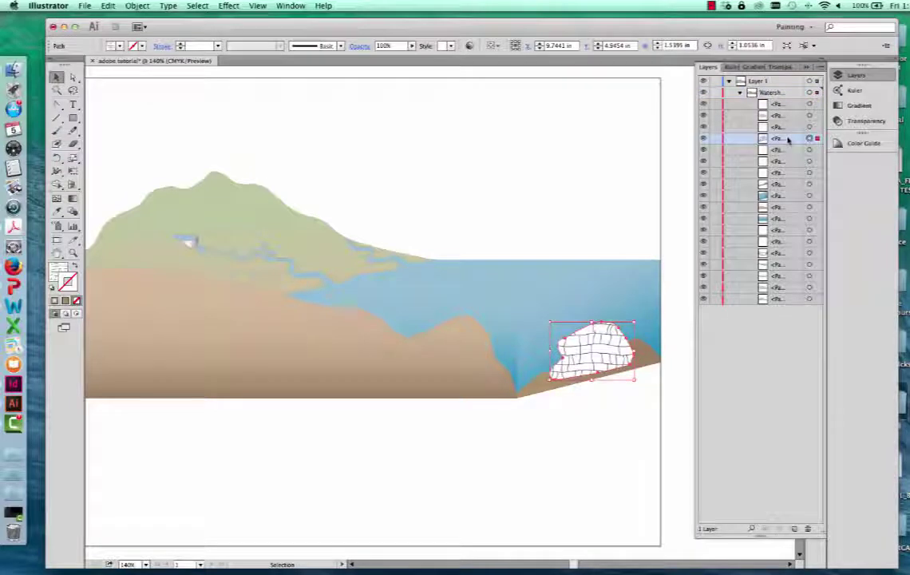
{"action": "left_click", "coordinate": [651, 353]}
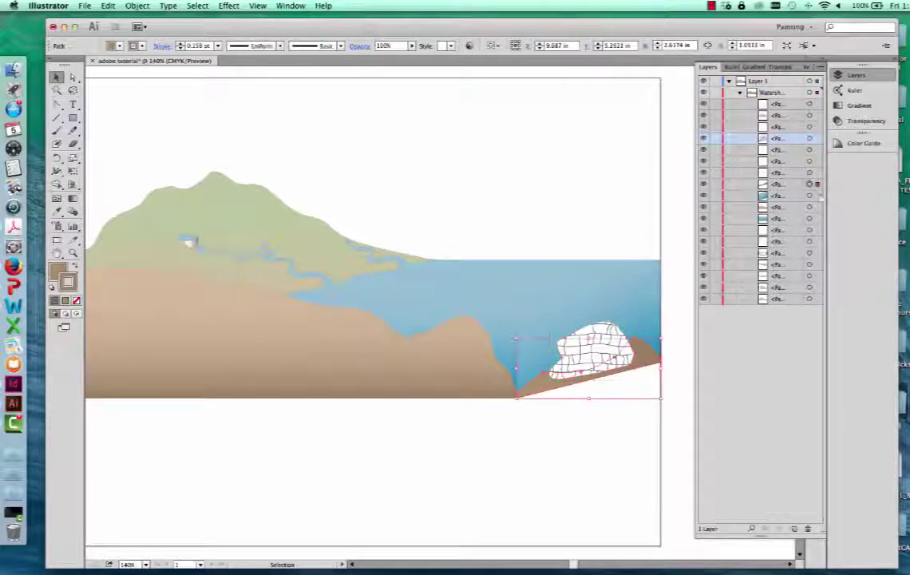
{"action": "left_click", "coordinate": [608, 357]}
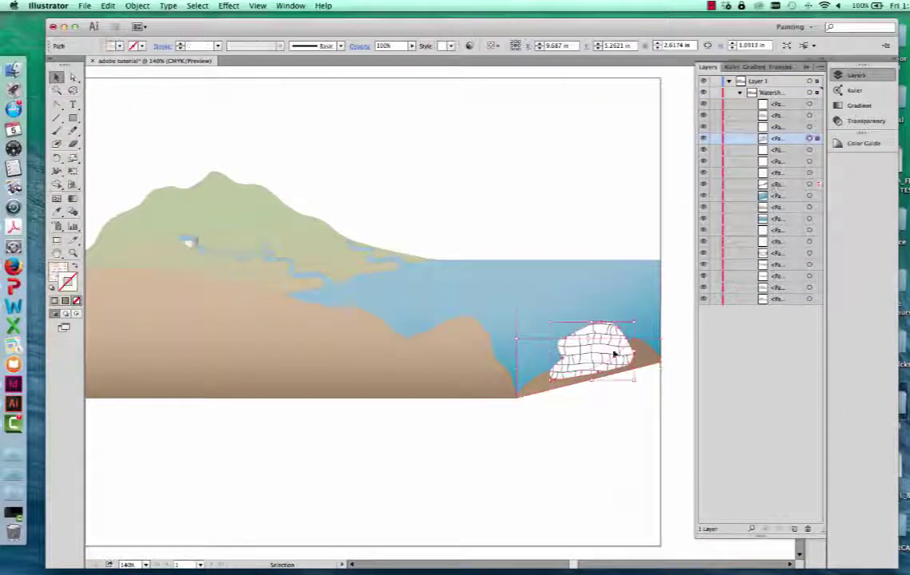
{"action": "left_click_drag", "start_coordinate": [788, 139], "coordinate": [787, 178]}
{"action": "left_click", "coordinate": [662, 402]}
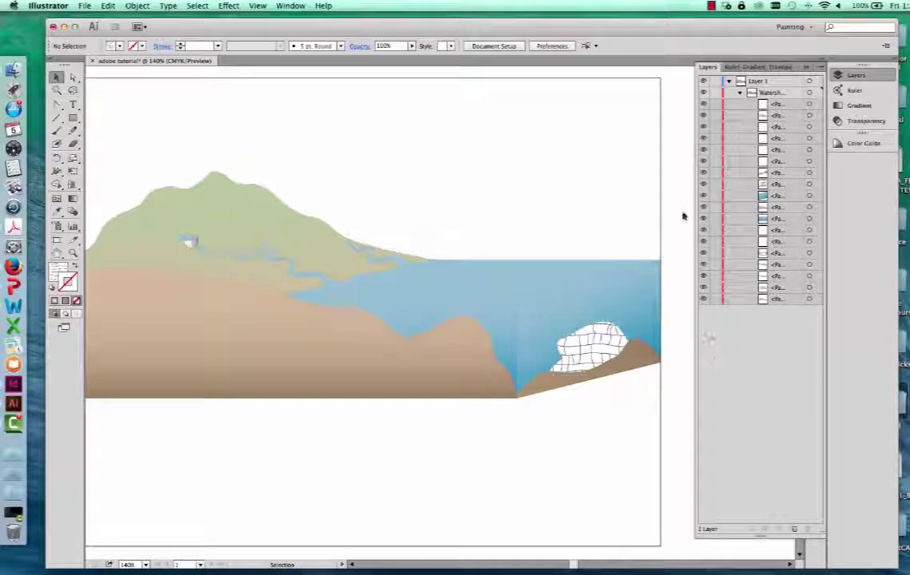
Rename Layer 1 as Base and collapse its contents.
{"action": "left_click", "coordinate": [729, 82]}
{"action": "left_click", "coordinate": [729, 82]}
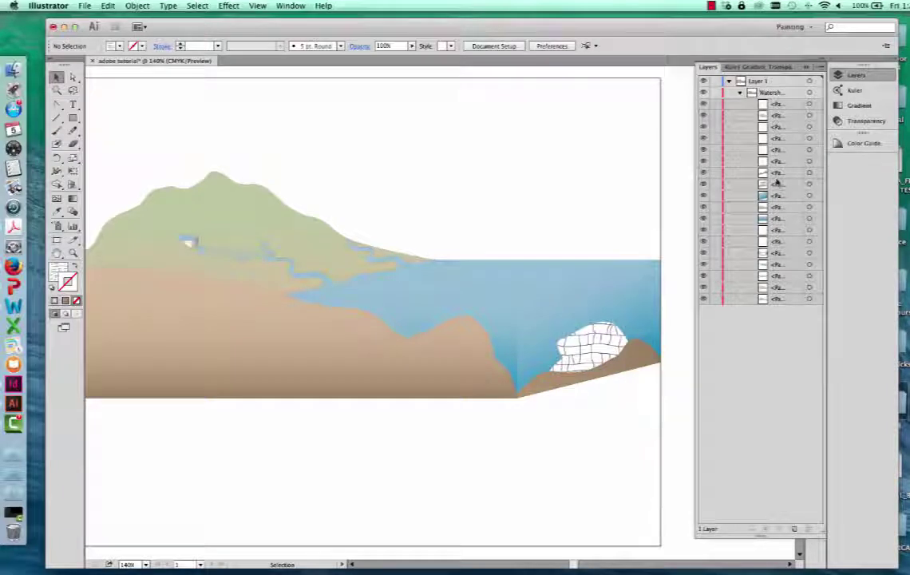
{"action": "double_click", "coordinate": [758, 83]}
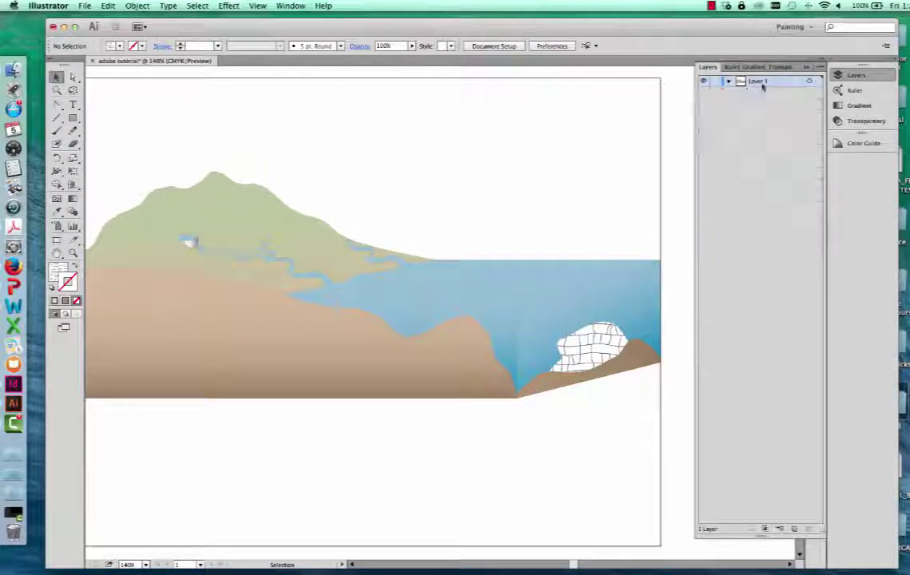
{"action": "key", "text": "Right"}
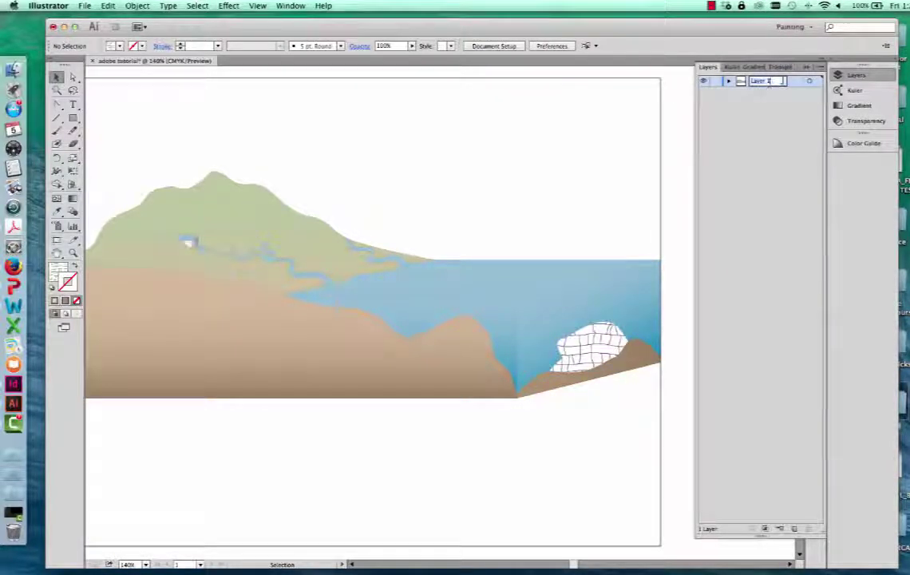
{"action": "type", "text": "Base"}
{"action": "key", "text": "Return"}
{"action": "left_click", "coordinate": [729, 80]}
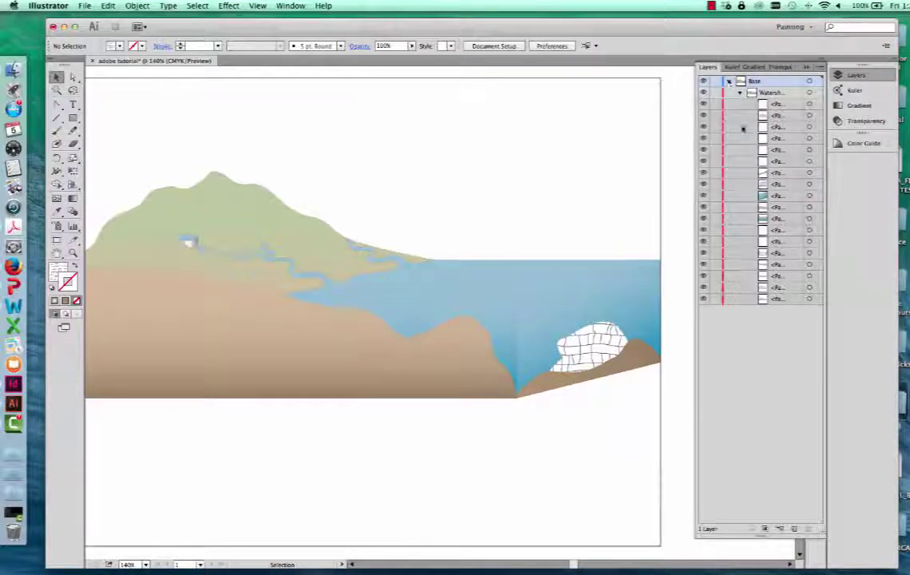
{"action": "left_click", "coordinate": [729, 81]}
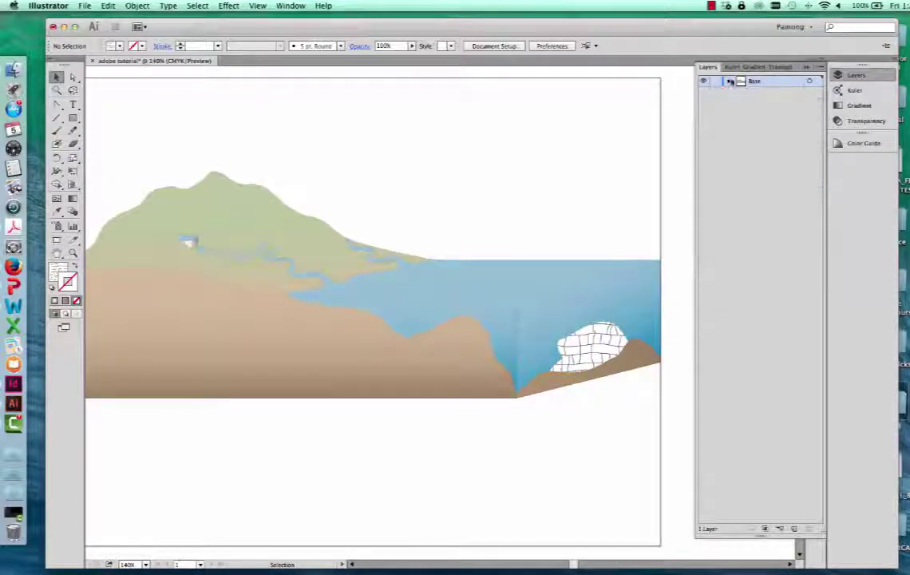
Create a new layer named Symbols above the Base layer.
{"action": "left_click", "coordinate": [796, 530]}
{"action": "double_click", "coordinate": [768, 82]}
{"action": "type", "text": "Shading"}
{"action": "key", "text": "Return"}
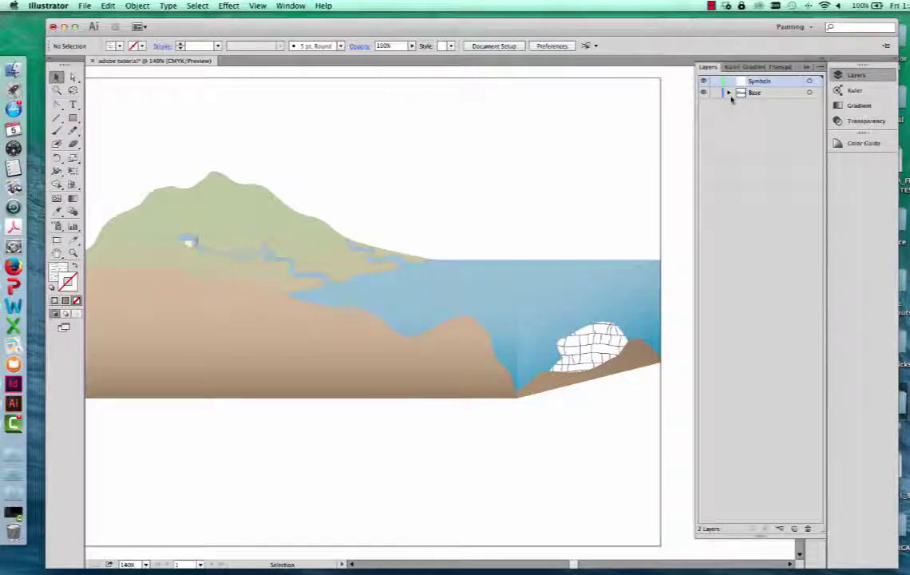
Lock the Base layer and try to select the watershed artwork on the artboard.
{"action": "left_click", "coordinate": [729, 92]}
{"action": "left_click", "coordinate": [716, 93]}
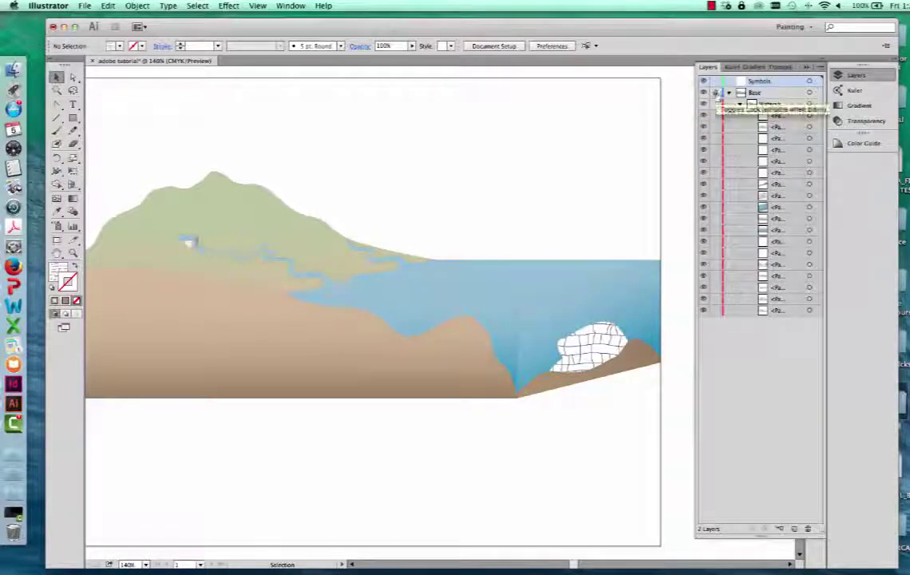
{"action": "left_click_drag", "start_coordinate": [169, 162], "coordinate": [559, 415]}
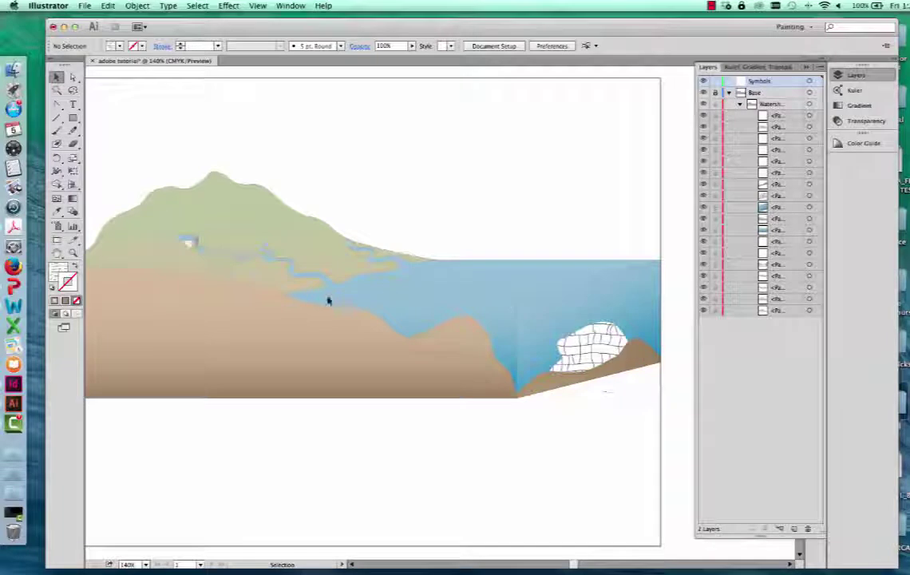
{"action": "left_click", "coordinate": [729, 94]}
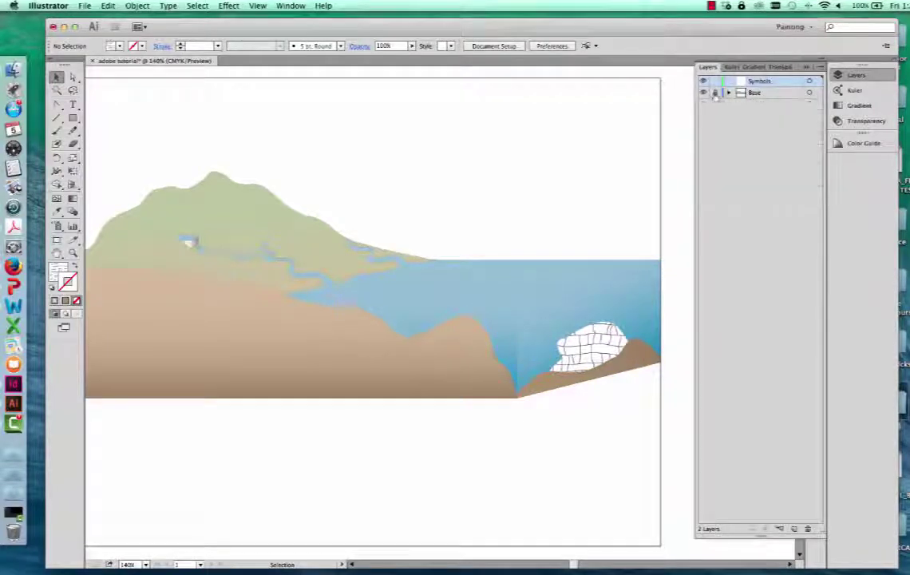
Make the Symbols layer active and toggle the Base layer's visibility off and on.
{"action": "left_click", "coordinate": [768, 82]}
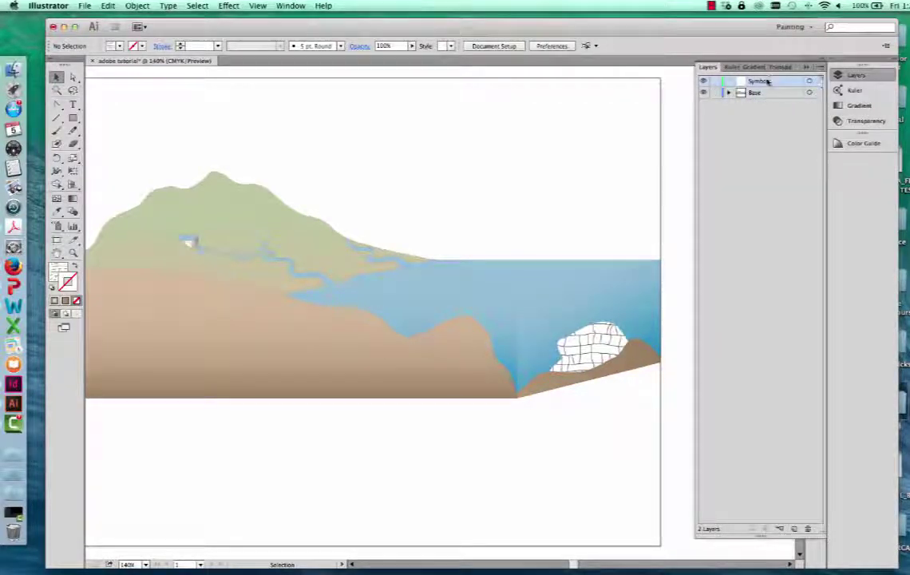
{"action": "left_click", "coordinate": [765, 81]}
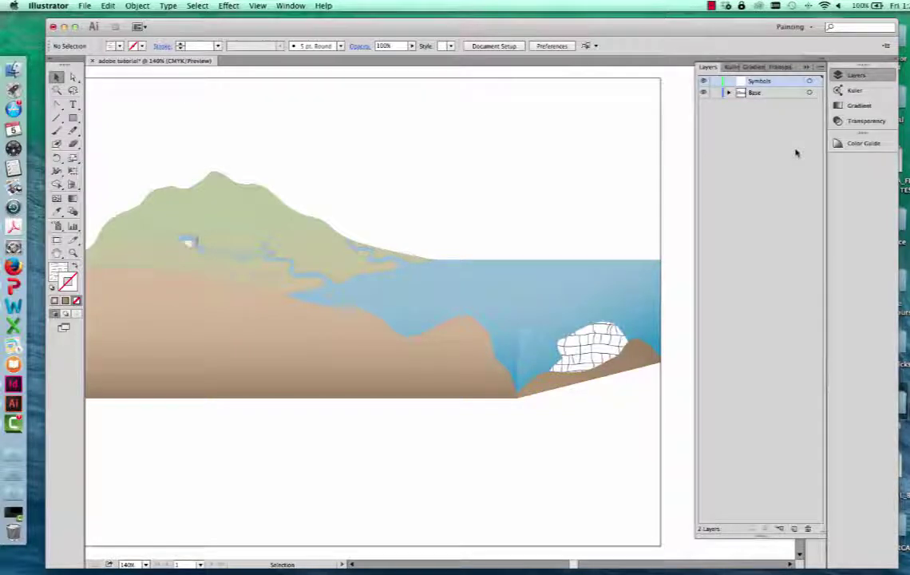
{"action": "left_click", "coordinate": [704, 92]}
{"action": "left_click", "coordinate": [704, 93]}
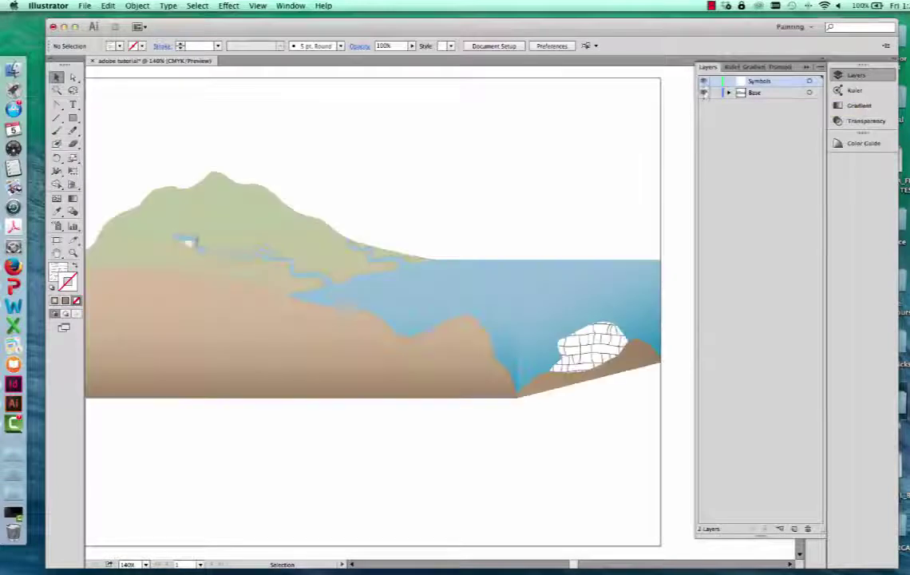
{"action": "left_click", "coordinate": [704, 93]}
{"action": "left_click", "coordinate": [704, 93]}
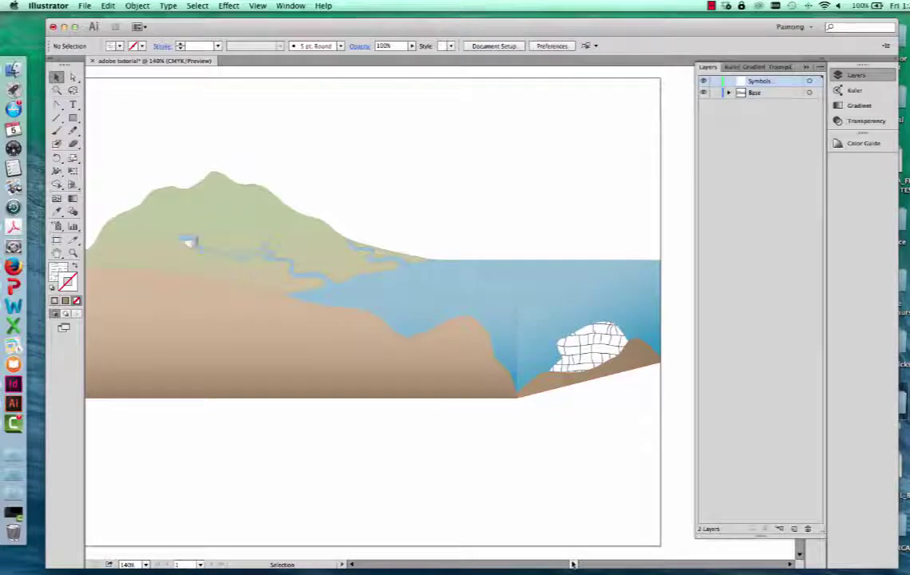
Collapse the layers list and open the Agriculture library from the Human category of the IAN symbols.
{"action": "scroll", "coordinate": [512, 499], "scroll_direction": "left", "scroll_amount": 5}
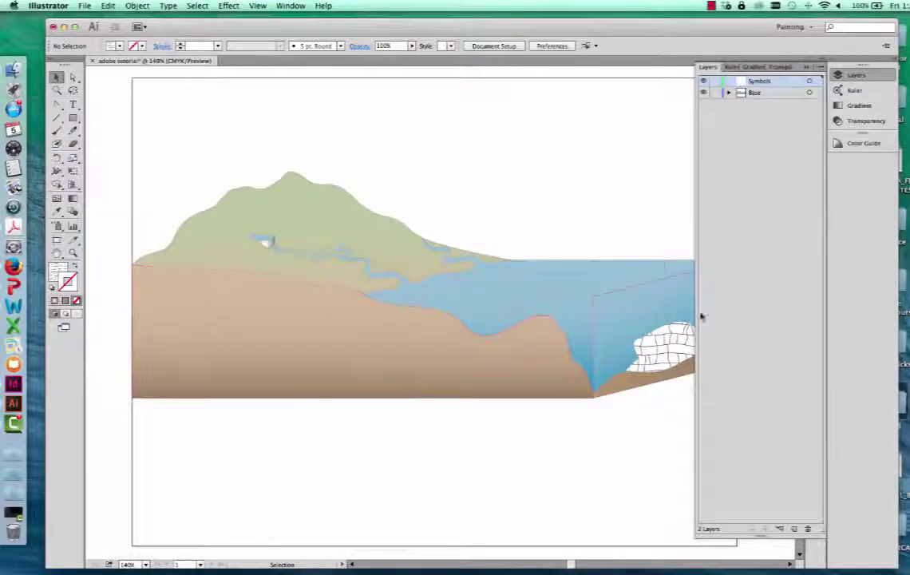
{"action": "left_click", "coordinate": [807, 67]}
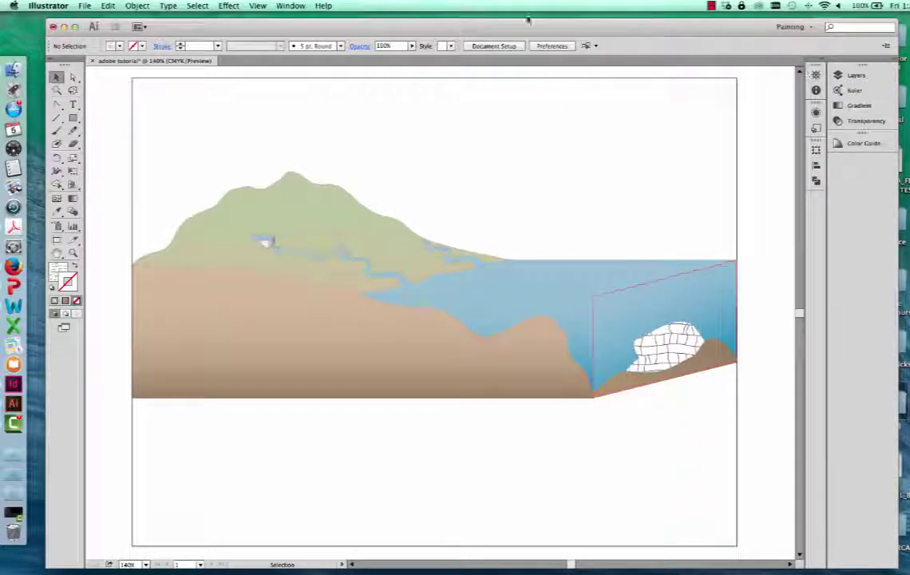
{"action": "left_click", "coordinate": [291, 6]}
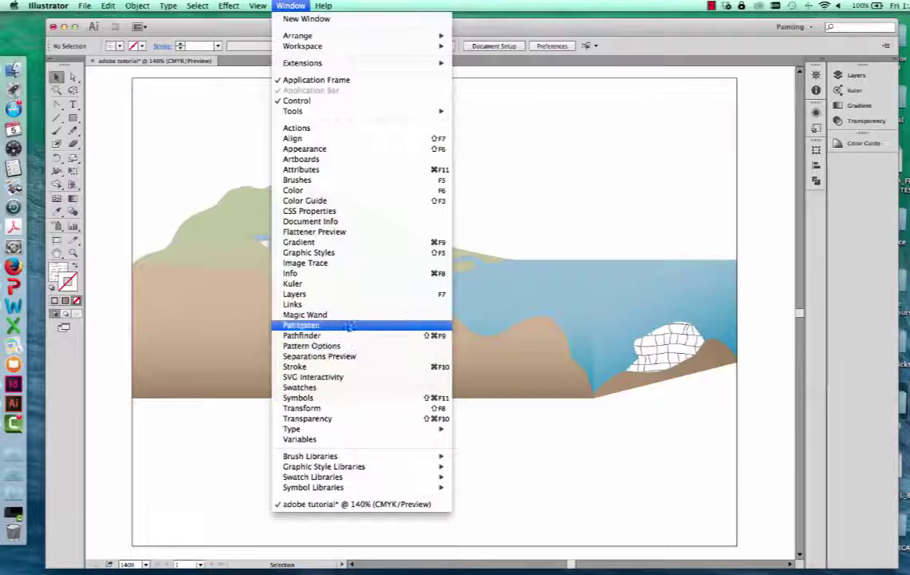
{"action": "left_click", "coordinate": [298, 398]}
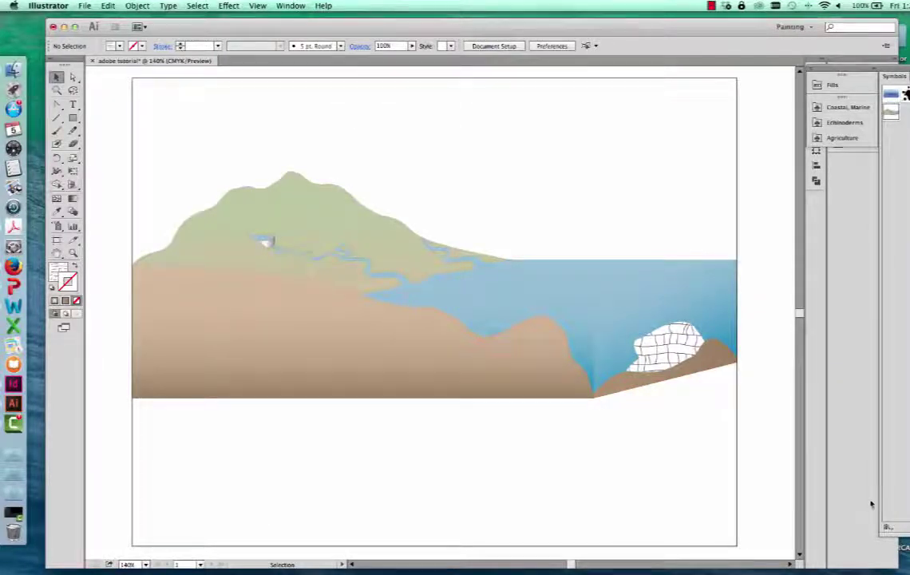
{"action": "left_click", "coordinate": [889, 527]}
{"action": "mouse_move", "coordinate": [899, 395]}
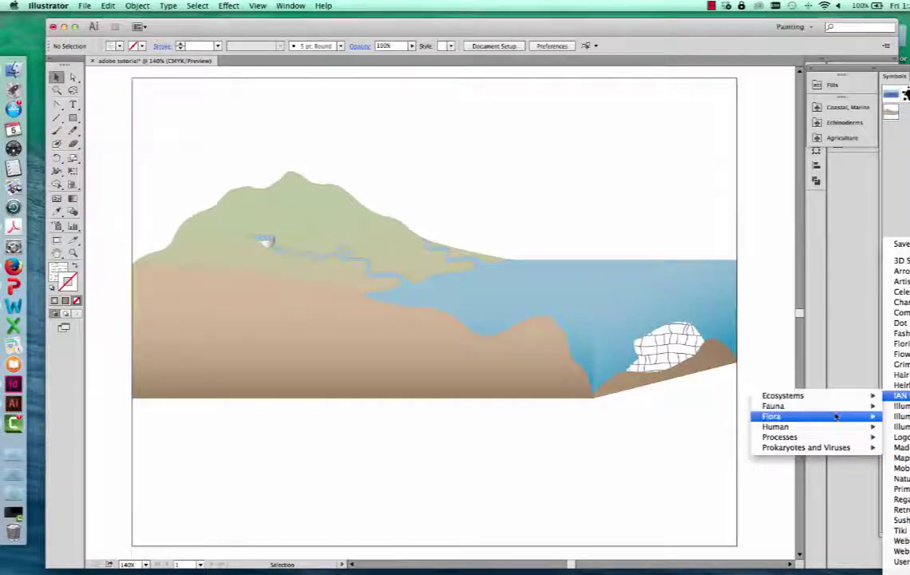
{"action": "mouse_move", "coordinate": [835, 427]}
{"action": "left_click", "coordinate": [662, 402]}
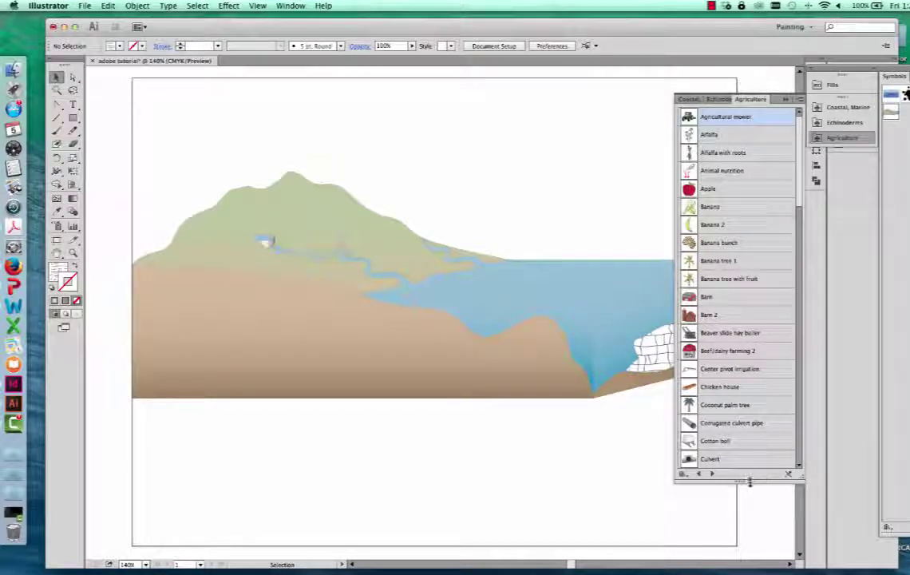
Enlarge the Agriculture library and place one Field: winter crop symbol on the green hill.
{"action": "left_click_drag", "start_coordinate": [750, 482], "coordinate": [750, 549]}
{"action": "scroll", "coordinate": [745, 448], "scroll_direction": "down", "scroll_amount": 5}
{"action": "scroll", "coordinate": [745, 448], "scroll_direction": "down", "scroll_amount": 2}
{"action": "left_click_drag", "start_coordinate": [739, 349], "coordinate": [484, 323]}
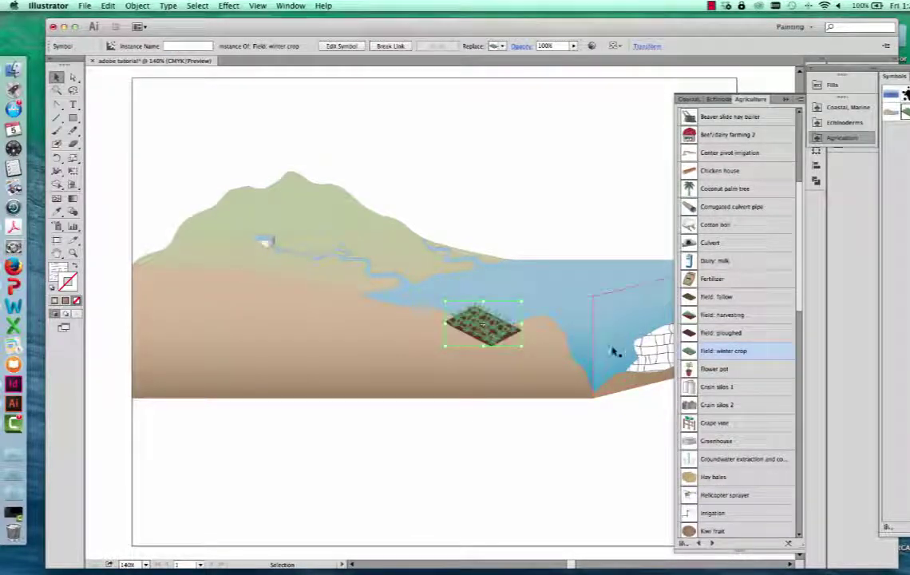
{"action": "key", "text": "Delete"}
{"action": "left_click_drag", "start_coordinate": [754, 357], "coordinate": [331, 226]}
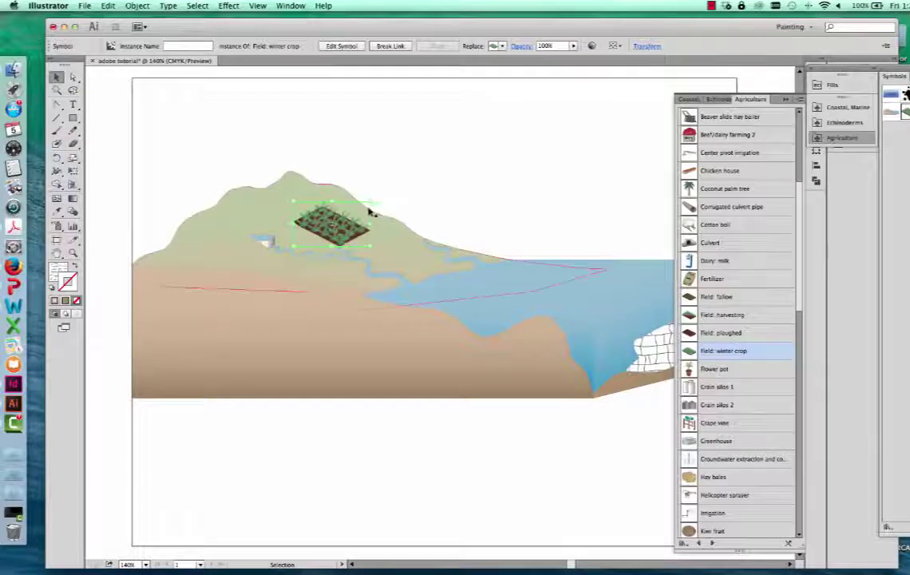
Scale the winter crop field to about half size and position it at the hill's lower left edge.
{"action": "left_click_drag", "start_coordinate": [370, 202], "coordinate": [216, 244]}
{"action": "left_click", "coordinate": [228, 338]}
{"action": "left_click", "coordinate": [193, 258]}
{"action": "left_click", "coordinate": [311, 490]}
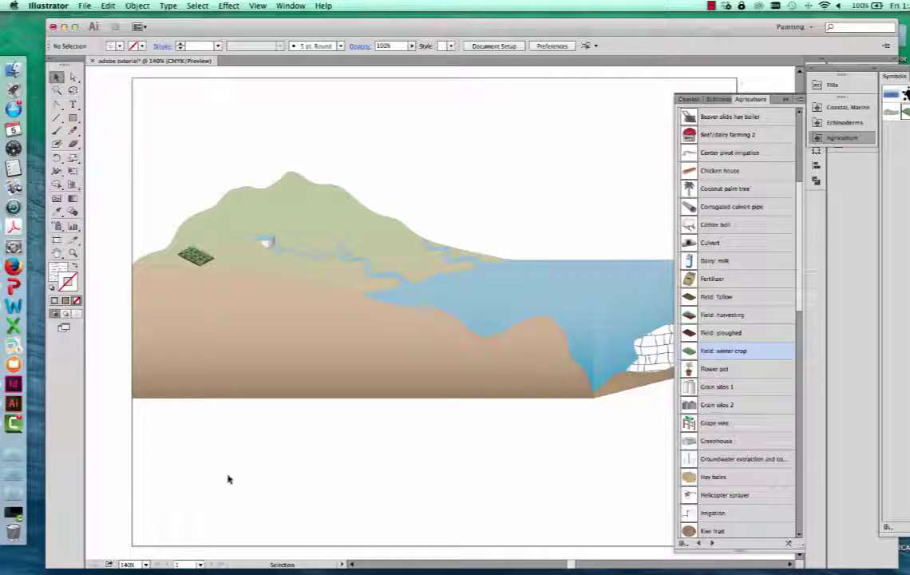
Duplicate the winter crop field twice and place the copies in a row to the right of the original.
{"action": "left_click", "coordinate": [196, 256]}
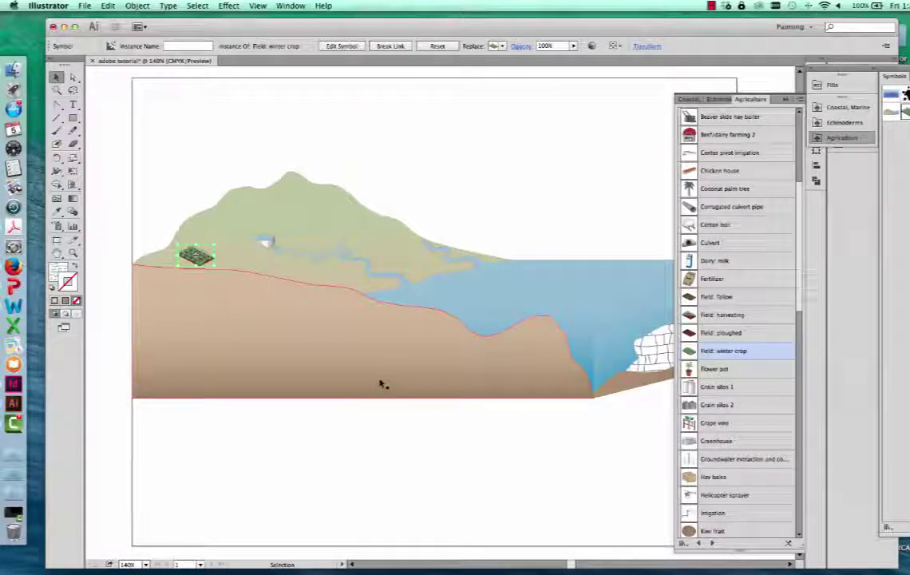
{"action": "key", "text": "super+c"}
{"action": "key", "text": "super+v"}
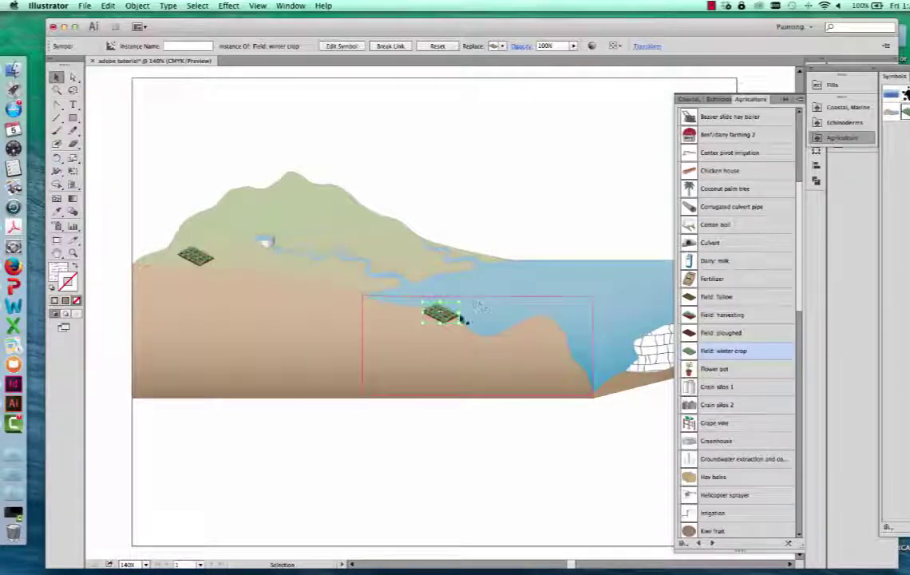
{"action": "left_click_drag", "start_coordinate": [444, 314], "coordinate": [234, 256]}
{"action": "left_click", "coordinate": [450, 504]}
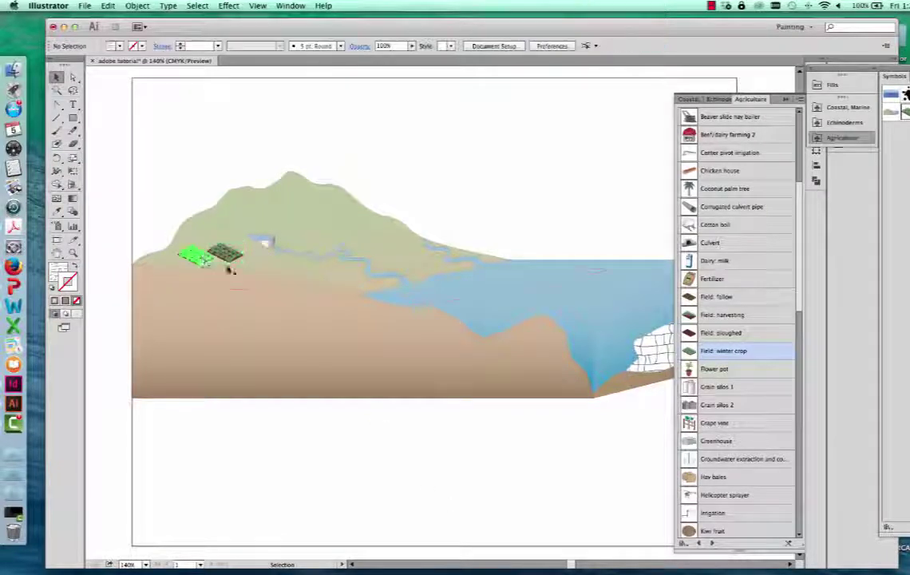
{"action": "key", "text": "super+v"}
{"action": "left_click_drag", "start_coordinate": [441, 313], "coordinate": [265, 268]}
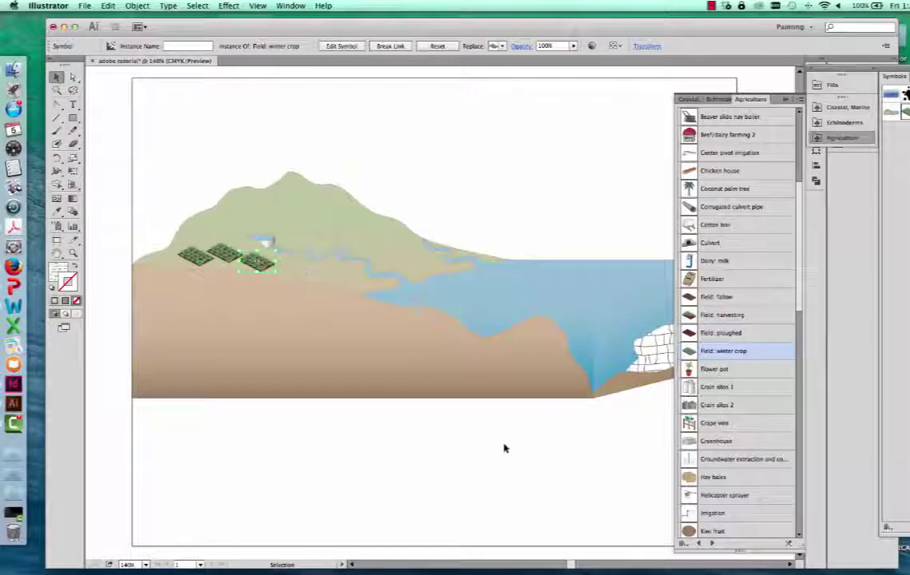
{"action": "left_click_drag", "start_coordinate": [611, 361], "coordinate": [613, 336]}
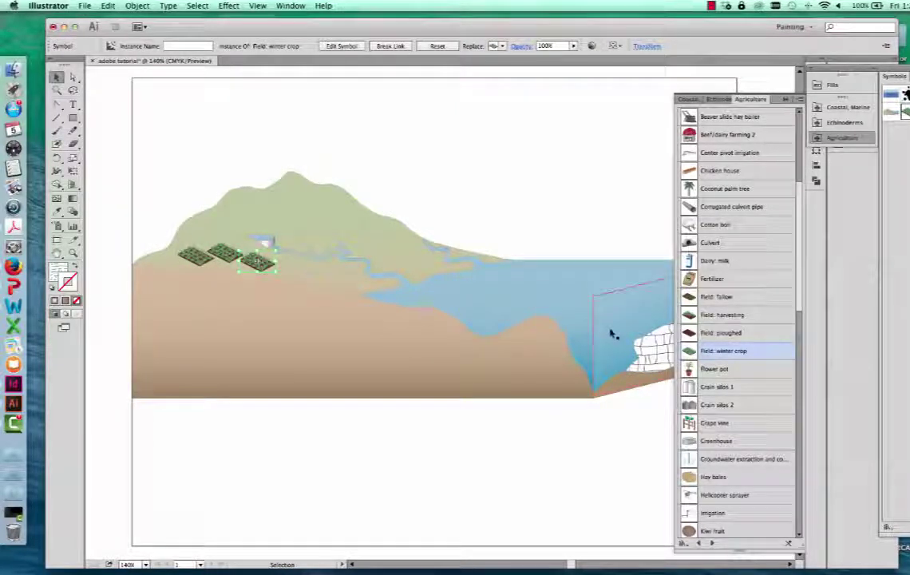
Reflect the rightmost winter crop field across the vertical axis.
{"action": "left_click", "coordinate": [162, 138]}
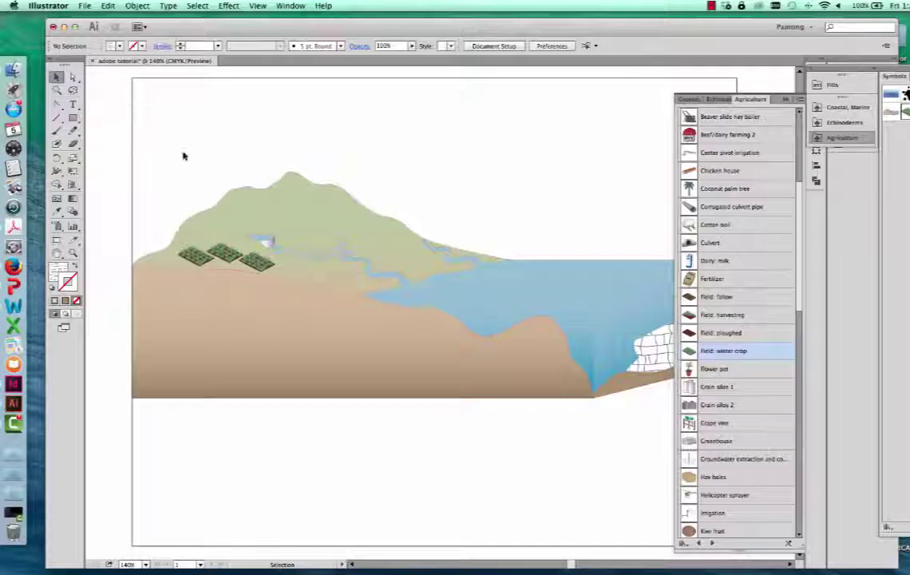
{"action": "left_click", "coordinate": [262, 263]}
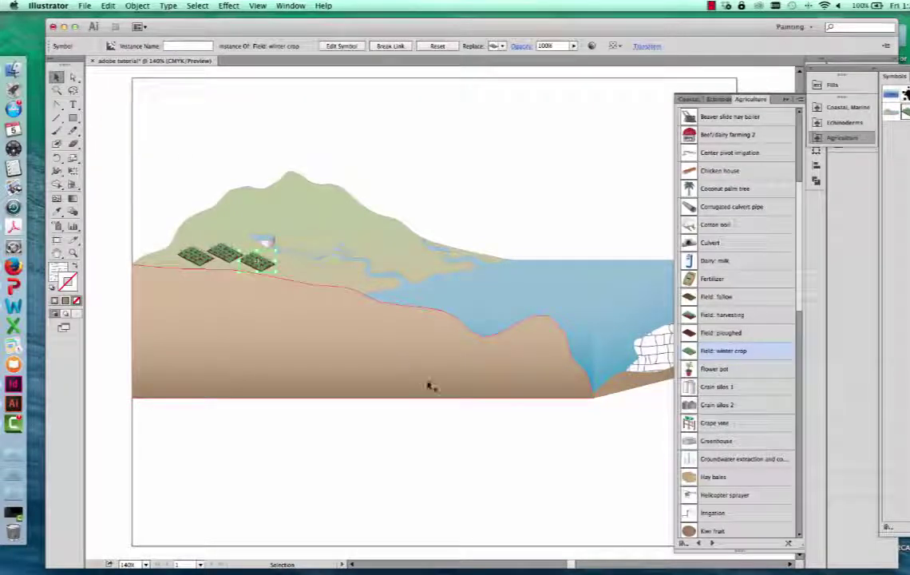
{"action": "right_click", "coordinate": [257, 264]}
{"action": "mouse_move", "coordinate": [301, 326]}
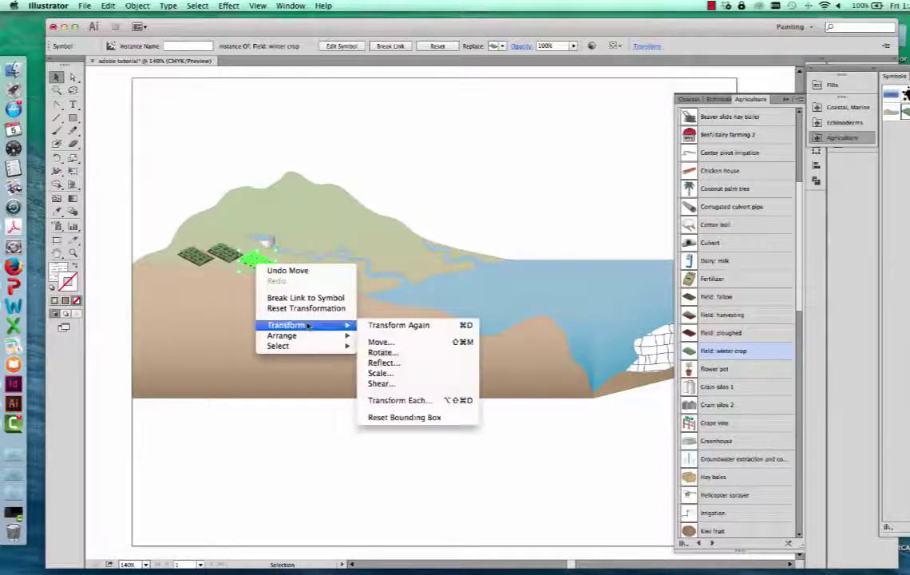
{"action": "left_click", "coordinate": [391, 363]}
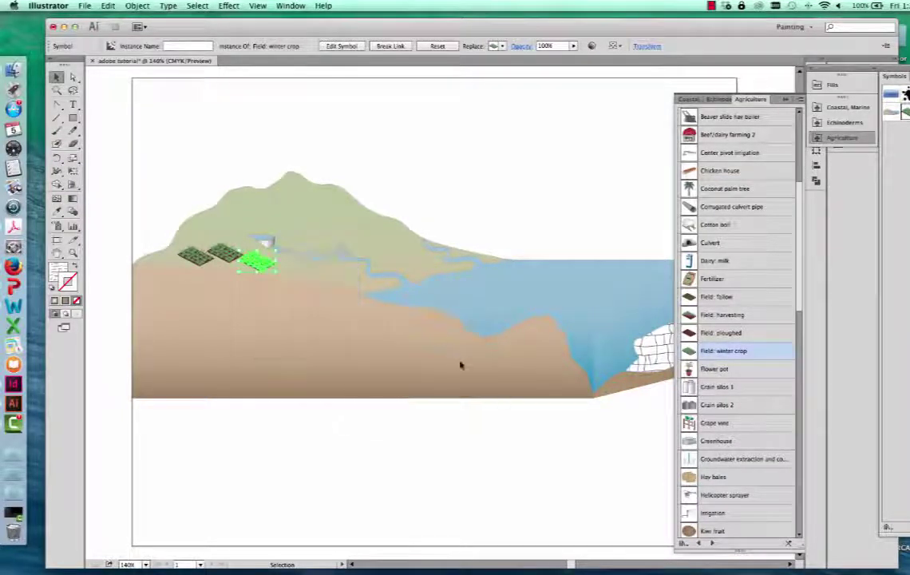
{"action": "left_click_drag", "start_coordinate": [126, 80], "coordinate": [457, 135]}
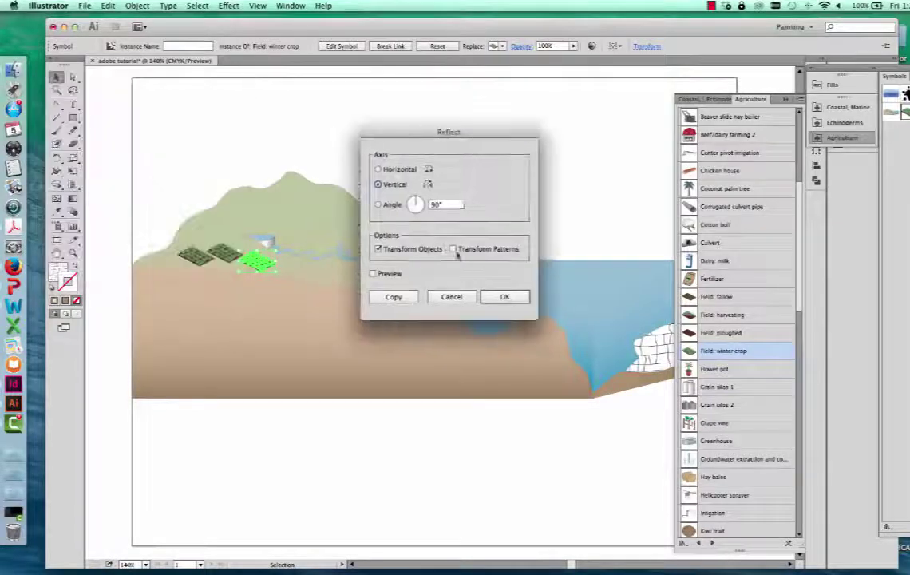
{"action": "left_click", "coordinate": [505, 297]}
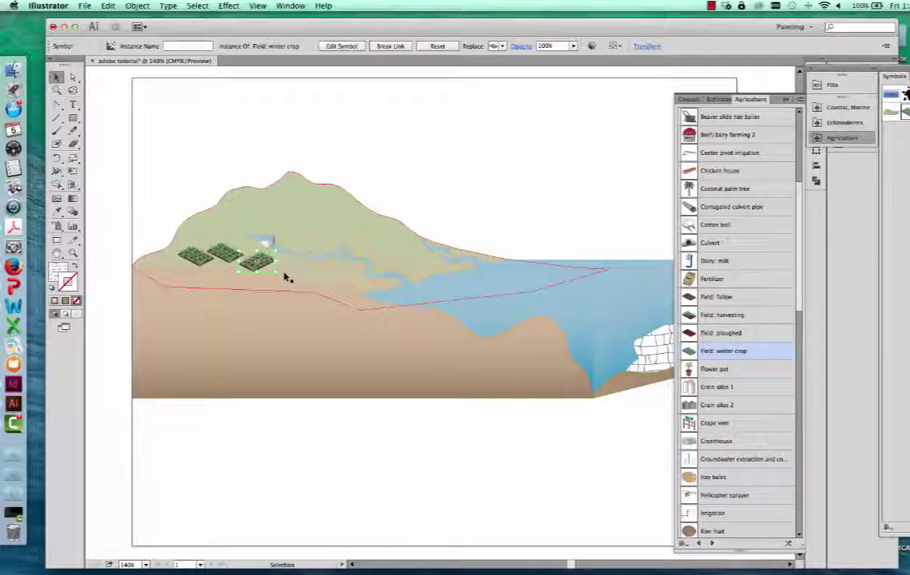
{"action": "right_click", "coordinate": [257, 269]}
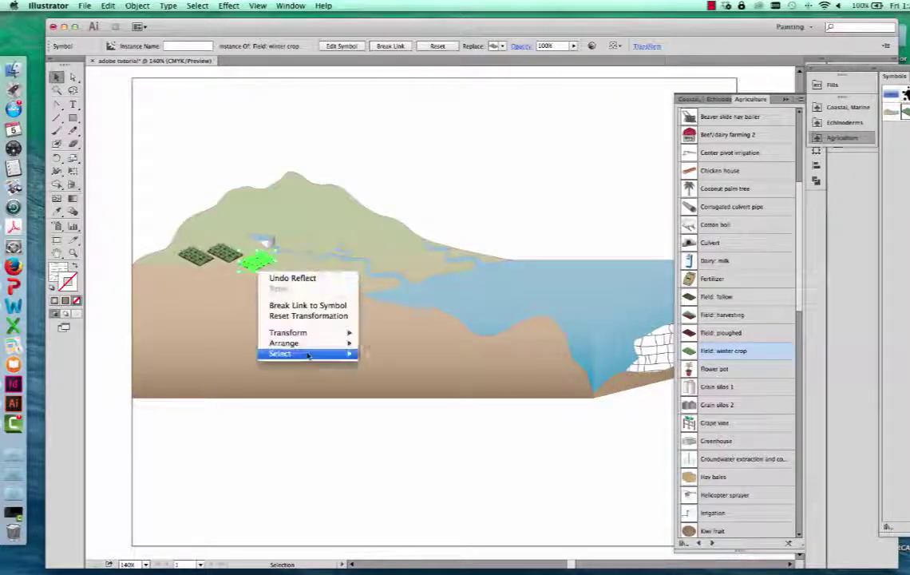
{"action": "mouse_move", "coordinate": [316, 332]}
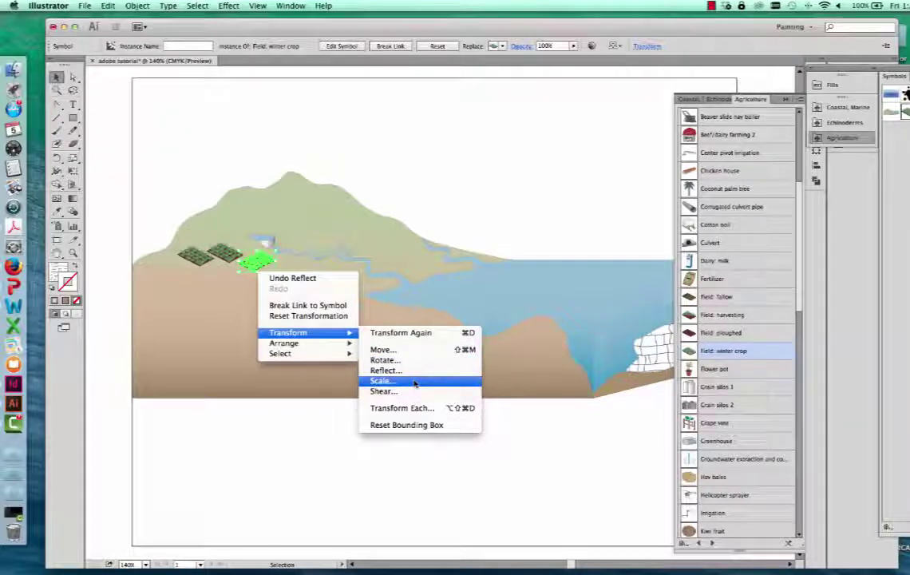
{"action": "left_click", "coordinate": [515, 439]}
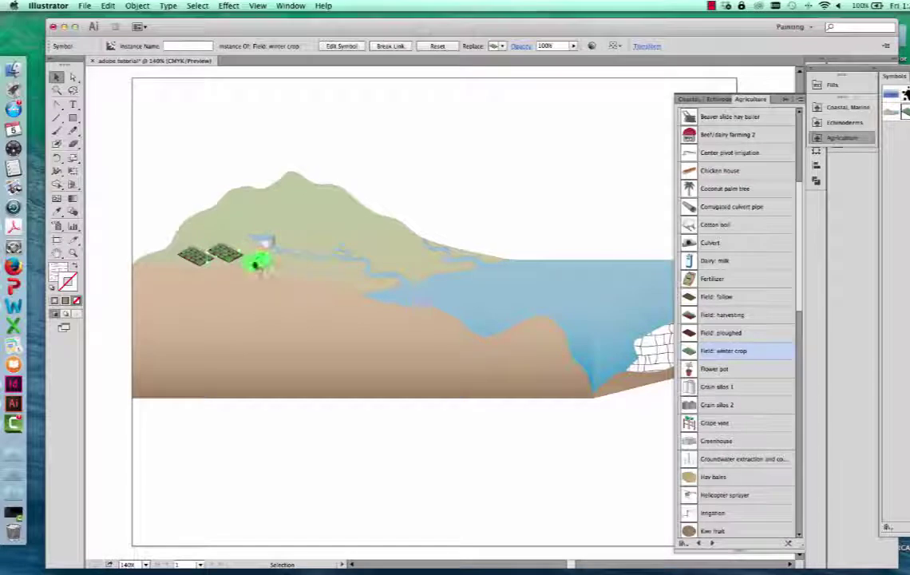
{"action": "left_click", "coordinate": [349, 445]}
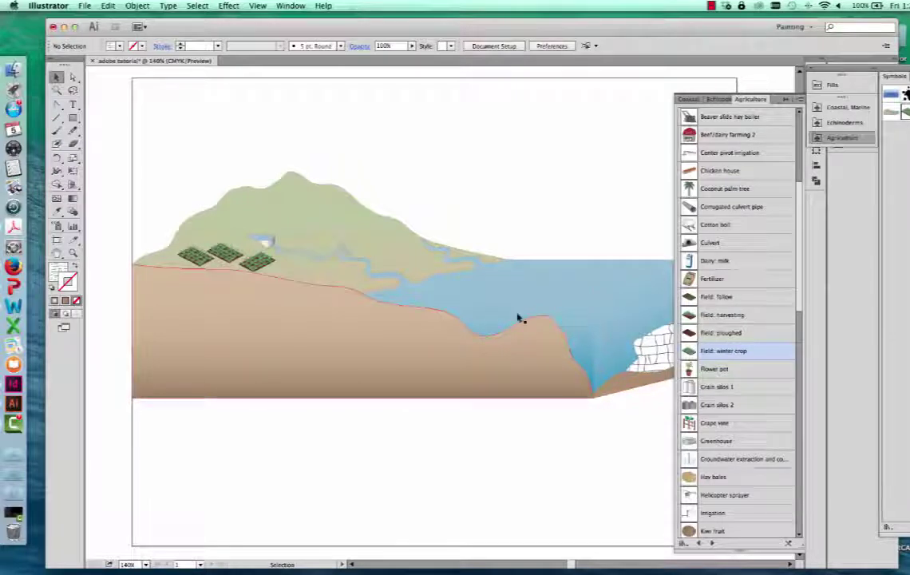
Place a Tractor 3 symbol from the Agriculture library over the middle of the three crop fields.
{"action": "scroll", "coordinate": [750, 386], "scroll_direction": "down", "scroll_amount": 6}
{"action": "scroll", "coordinate": [750, 386], "scroll_direction": "down", "scroll_amount": 20}
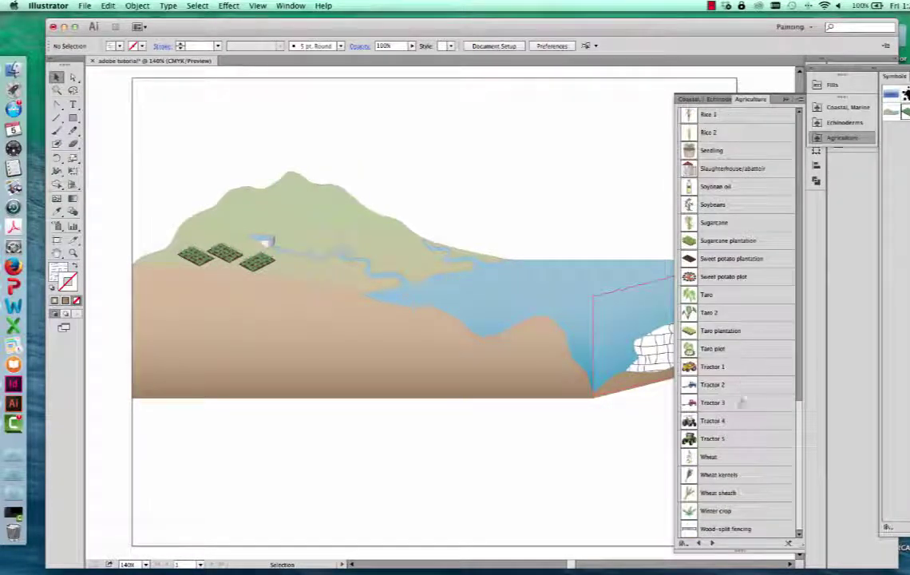
{"action": "left_click_drag", "start_coordinate": [747, 408], "coordinate": [411, 342]}
{"action": "left_click_drag", "start_coordinate": [257, 262], "coordinate": [232, 258]}
{"action": "left_click", "coordinate": [395, 499]}
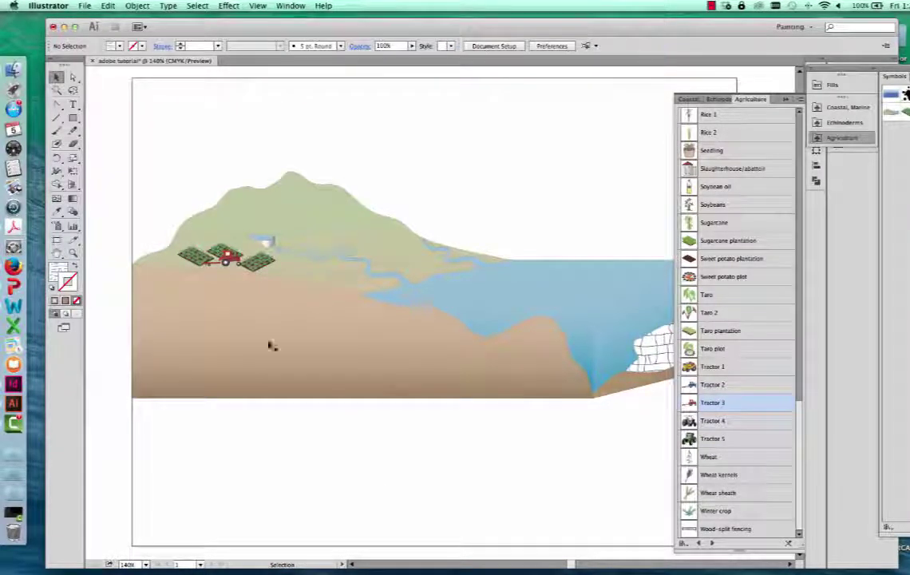
{"action": "left_click", "coordinate": [226, 256]}
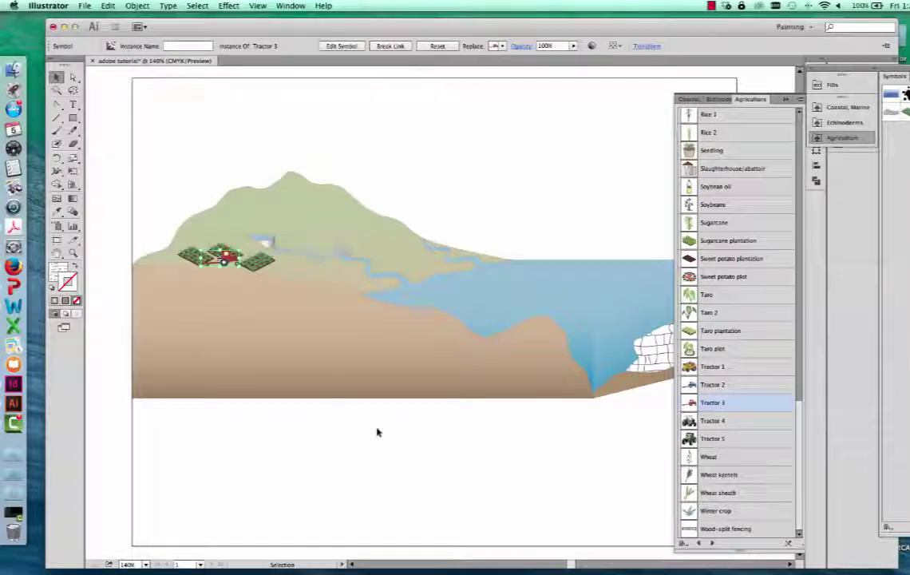
{"action": "left_click", "coordinate": [405, 472]}
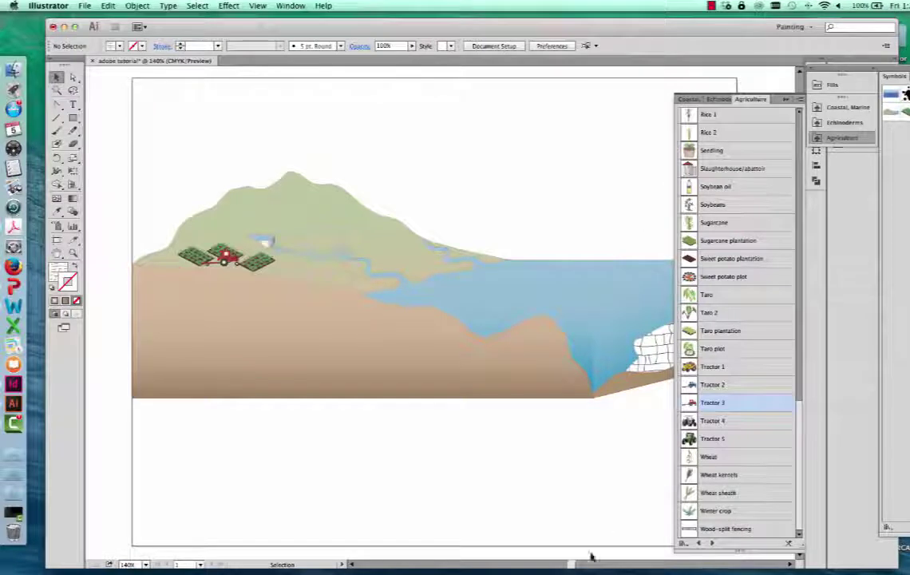
Zoom out to 100% and examine the whole artboard from the hill to the limestone mound.
{"action": "scroll", "coordinate": [567, 501], "scroll_direction": "right", "scroll_amount": 5}
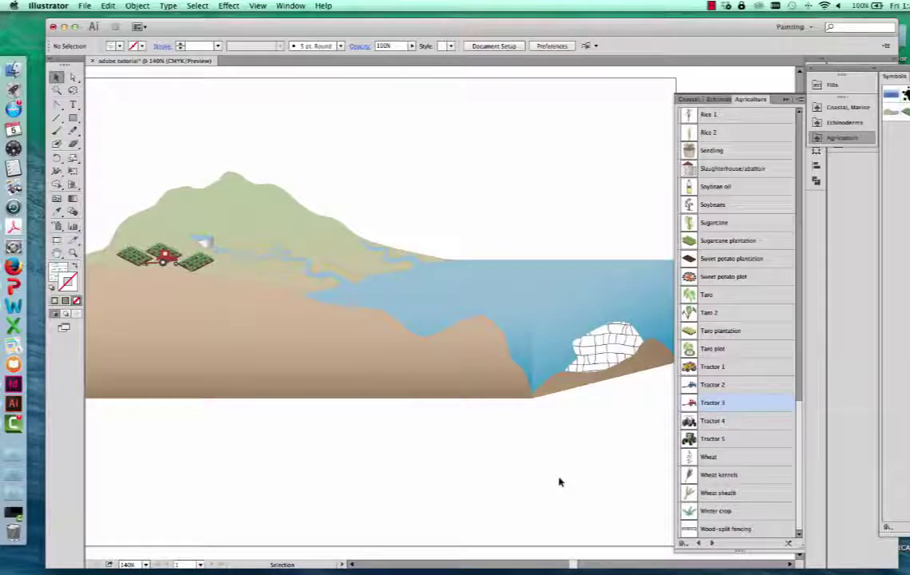
{"action": "key", "text": "super+minus"}
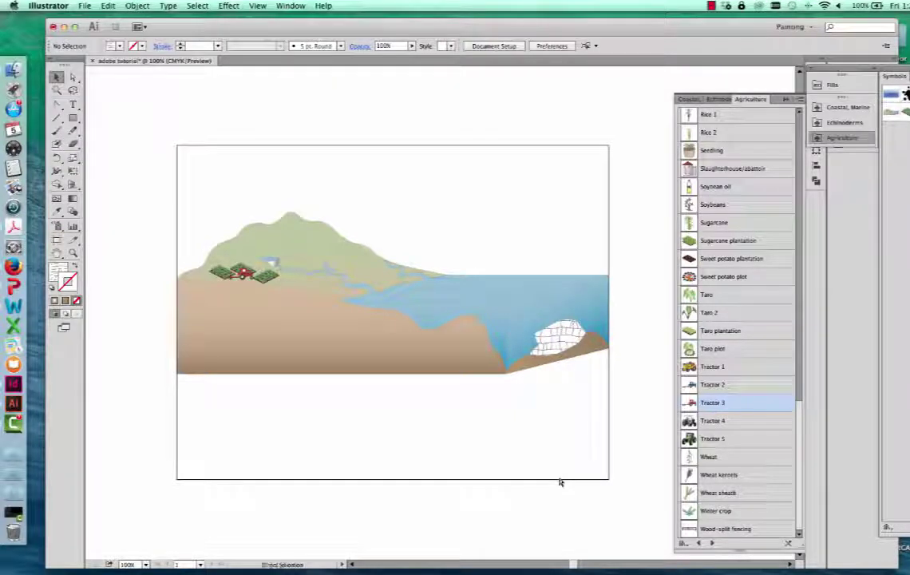
{"action": "key", "text": "super+equal"}
{"action": "key", "text": "super+minus"}
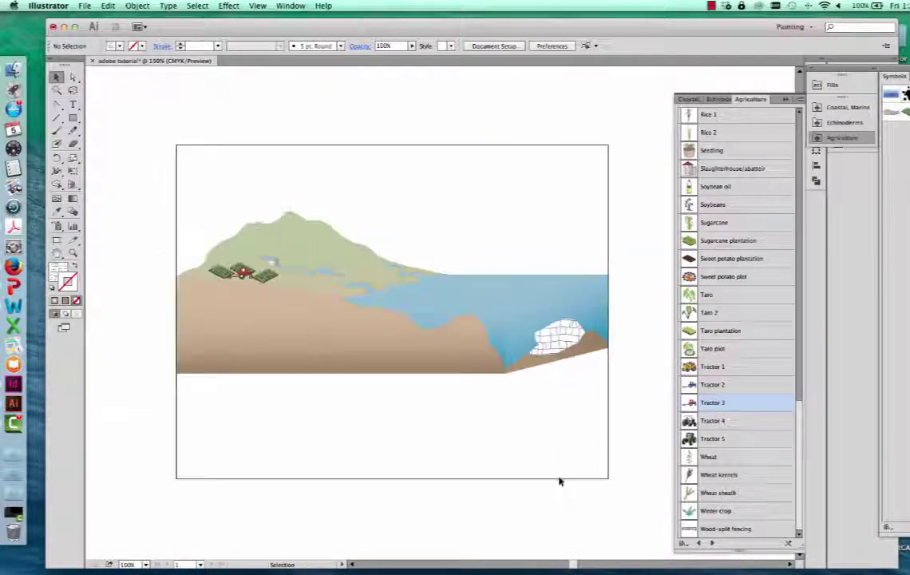
{"action": "key", "text": "super+equal"}
{"action": "key", "text": "super+equal"}
{"action": "key", "text": "super+minus"}
{"action": "key", "text": "super+minus"}
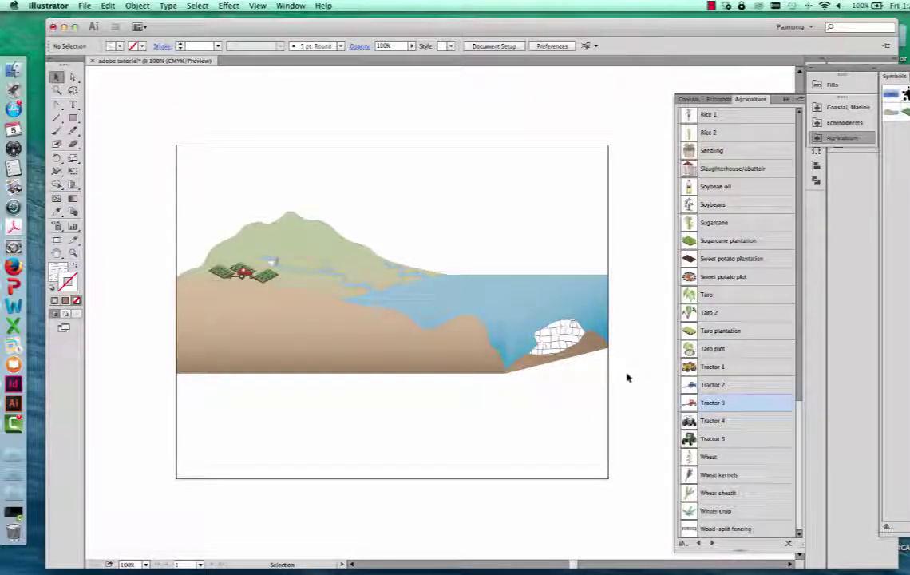
Put away the Agriculture library and open the Echinoderms library from the Fauna category of the IAN symbols.
{"action": "left_click", "coordinate": [783, 99]}
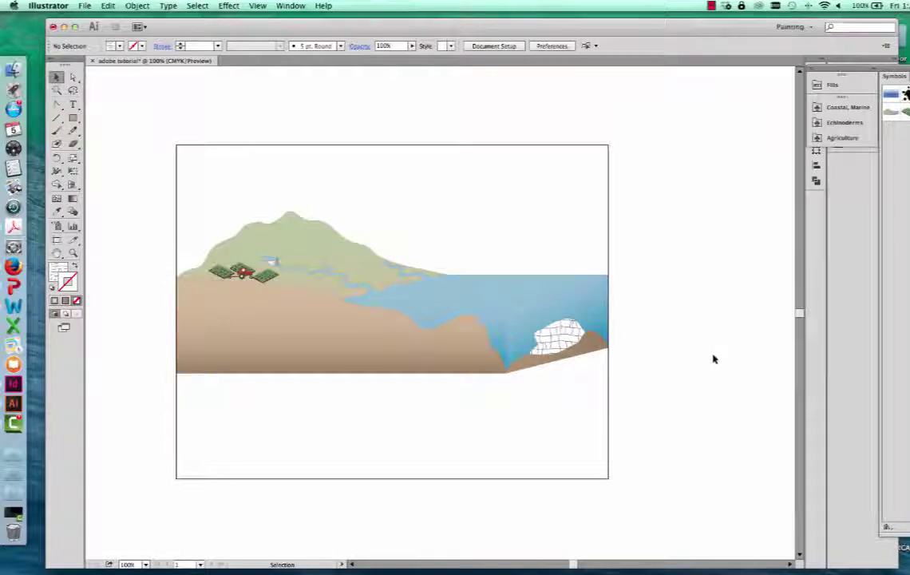
{"action": "left_click", "coordinate": [819, 70]}
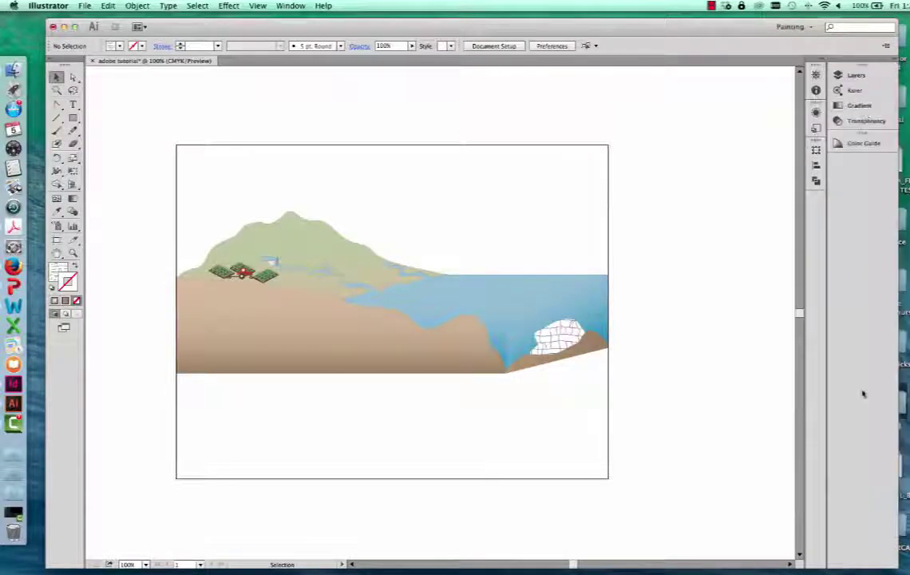
{"action": "left_click", "coordinate": [288, 6]}
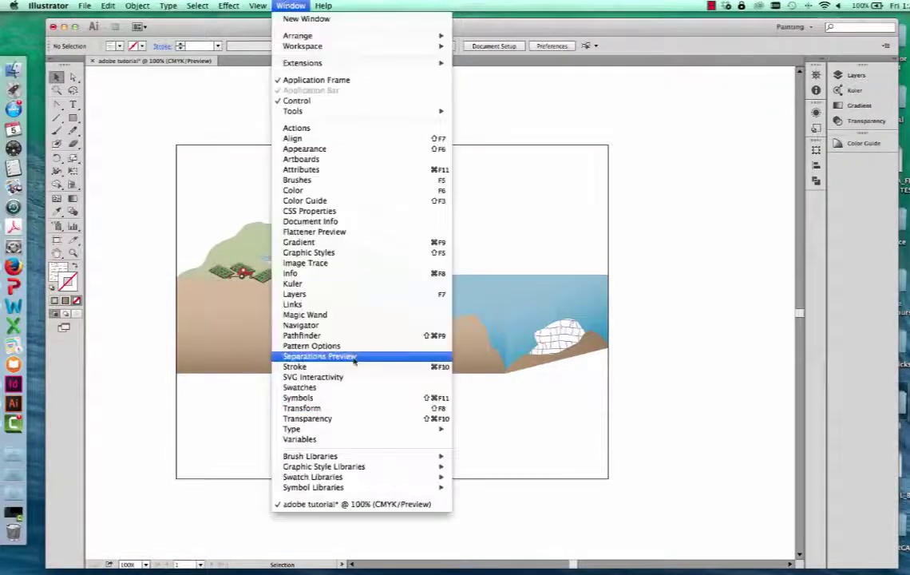
{"action": "left_click", "coordinate": [348, 398]}
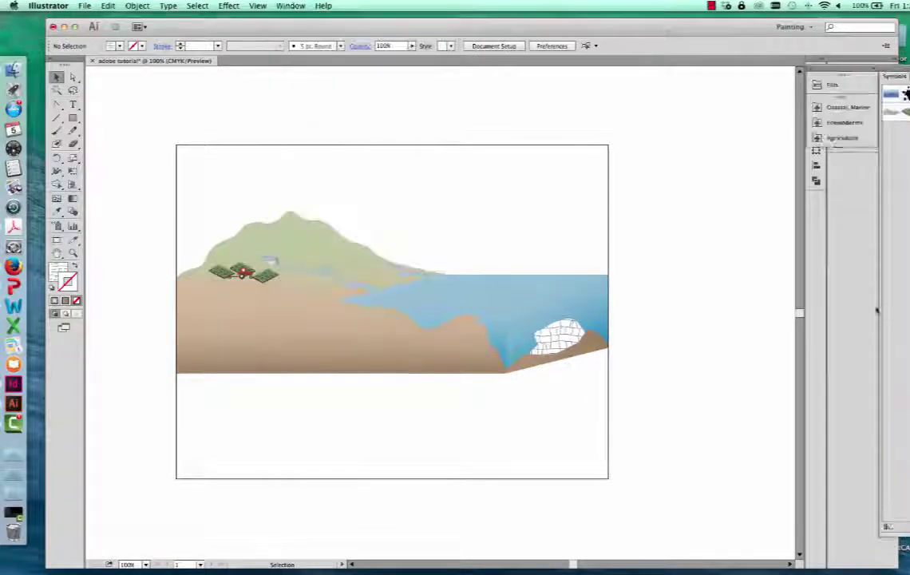
{"action": "mouse_move", "coordinate": [898, 395]}
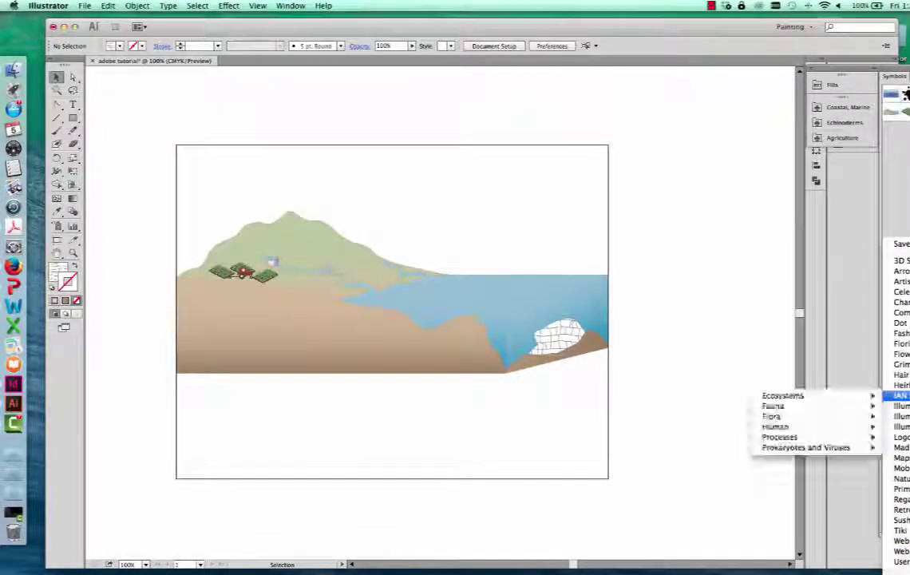
{"action": "mouse_move", "coordinate": [799, 406]}
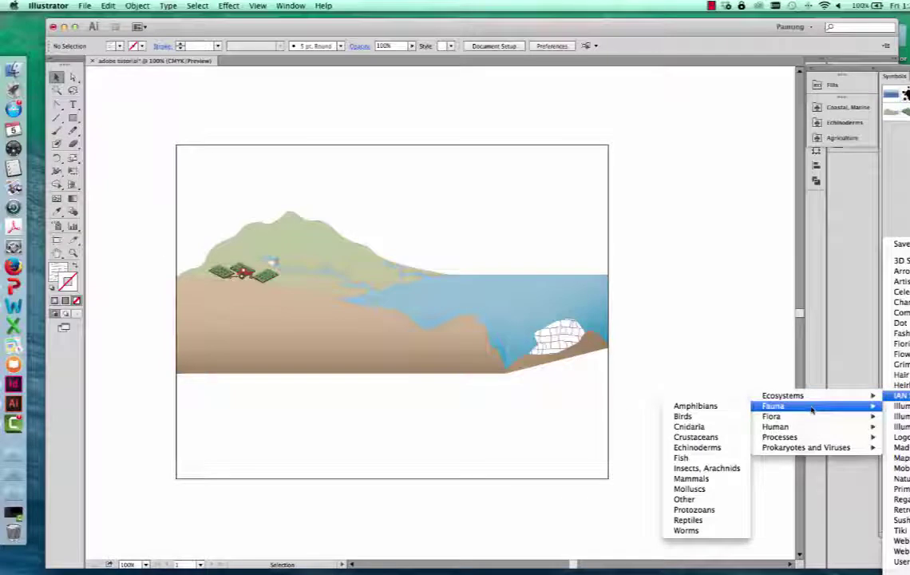
{"action": "left_click", "coordinate": [706, 449]}
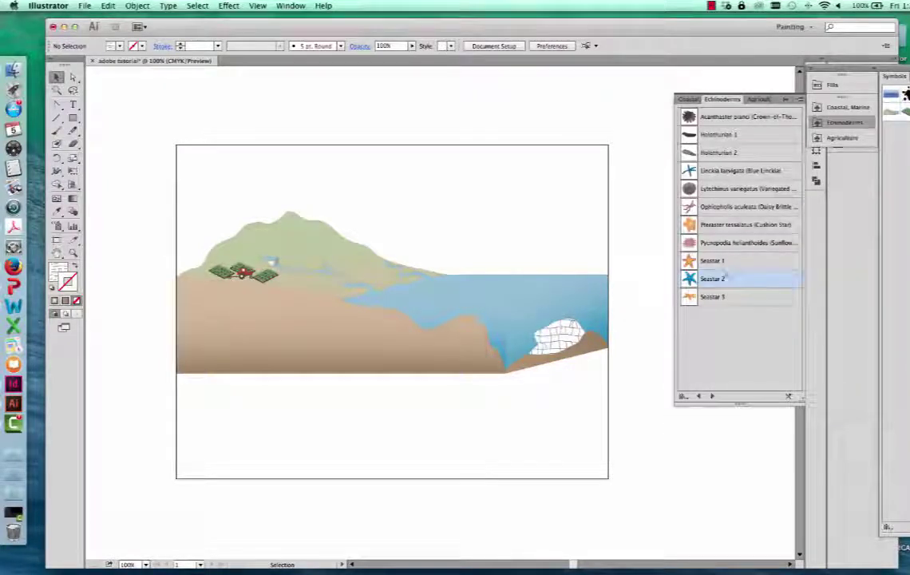
Place a Seastar 2 symbol in the blank area above the water, directly over the limestone mound.
{"action": "left_click_drag", "start_coordinate": [739, 287], "coordinate": [617, 193]}
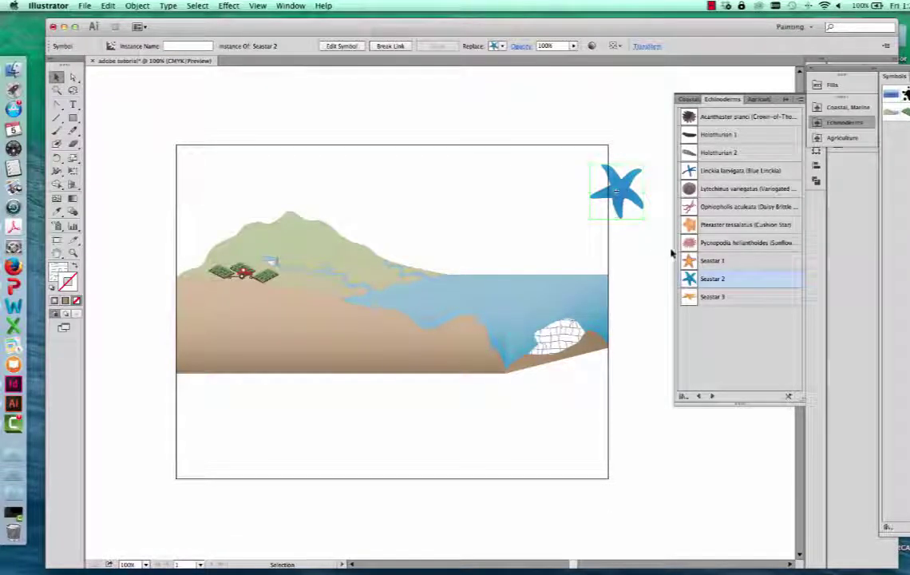
{"action": "left_click_drag", "start_coordinate": [643, 205], "coordinate": [592, 237]}
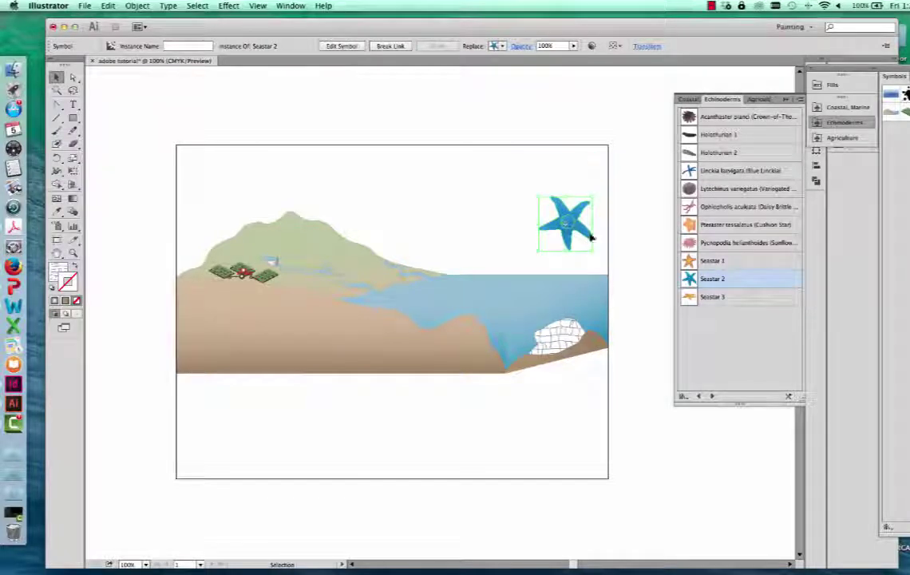
{"action": "left_click", "coordinate": [644, 239]}
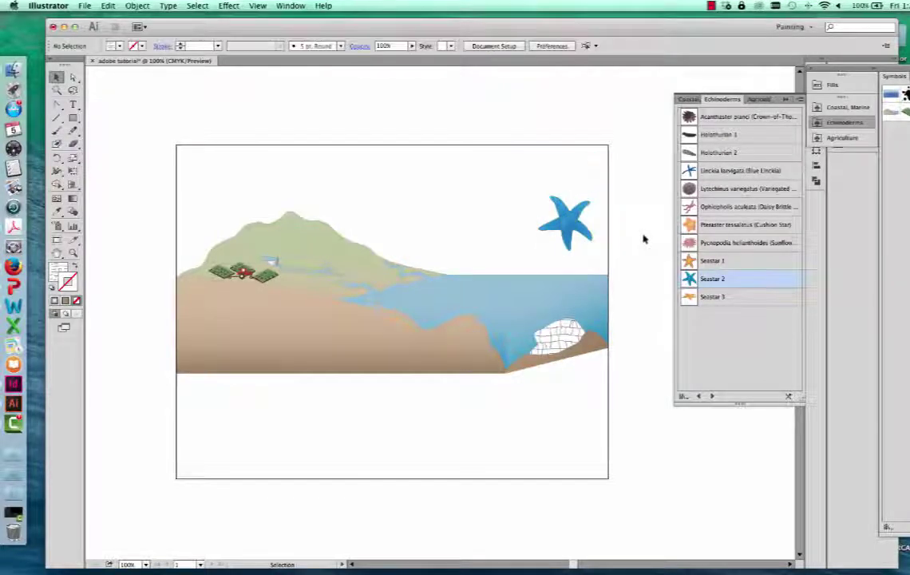
Break the blue seastar's link to its symbol, ungroup the artwork and select its path.
{"action": "left_click", "coordinate": [588, 233]}
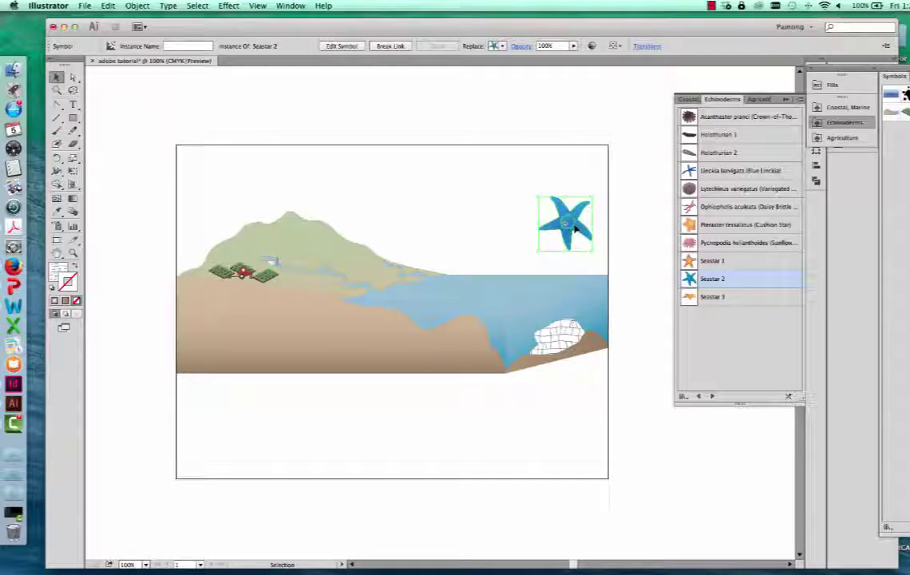
{"action": "right_click", "coordinate": [575, 229]}
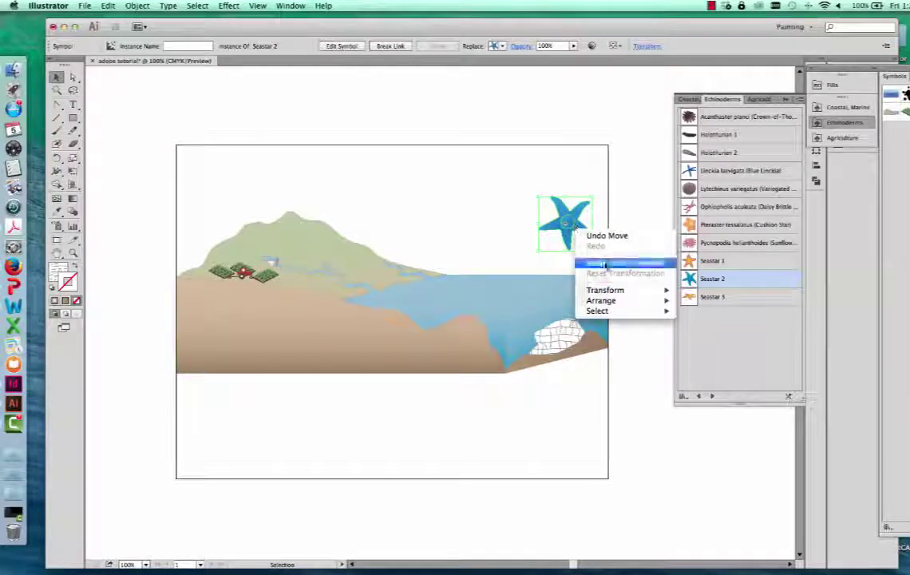
{"action": "left_click", "coordinate": [615, 262]}
{"action": "left_click_drag", "start_coordinate": [608, 230], "coordinate": [591, 227]}
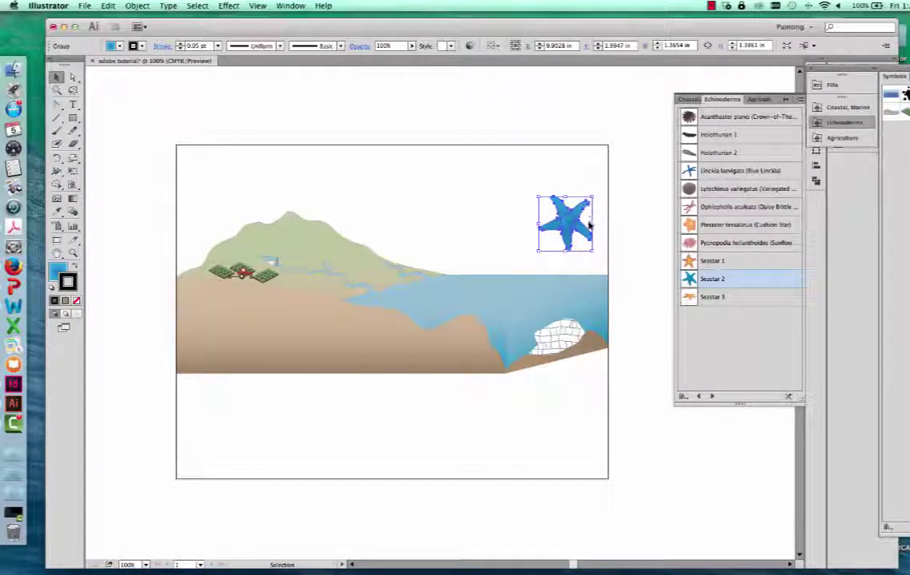
{"action": "right_click", "coordinate": [581, 227]}
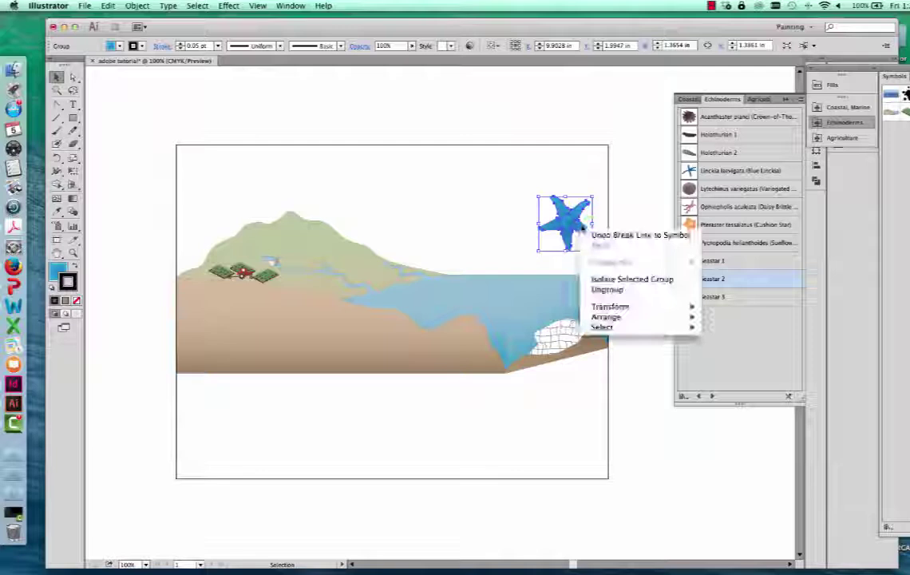
{"action": "left_click", "coordinate": [609, 288]}
{"action": "left_click", "coordinate": [629, 260]}
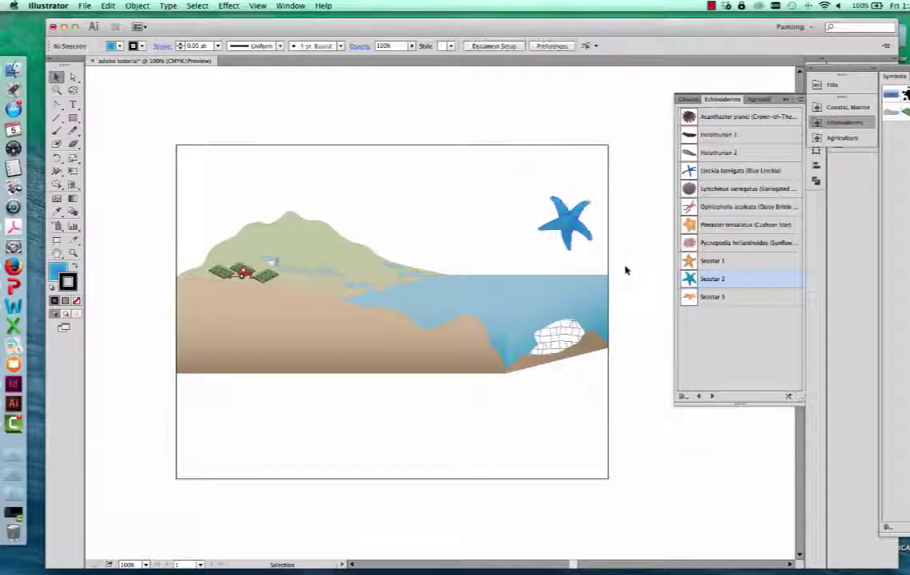
{"action": "left_click", "coordinate": [587, 233]}
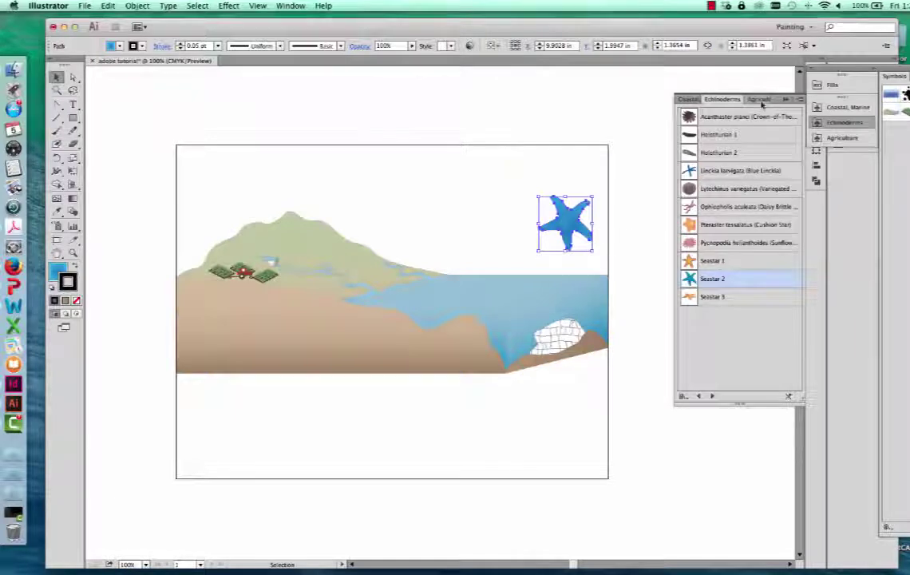
Show the selected seastar arms' fill in the Gradient settings and open the color swatches beside them.
{"action": "left_click", "coordinate": [787, 99]}
{"action": "left_click", "coordinate": [290, 5]}
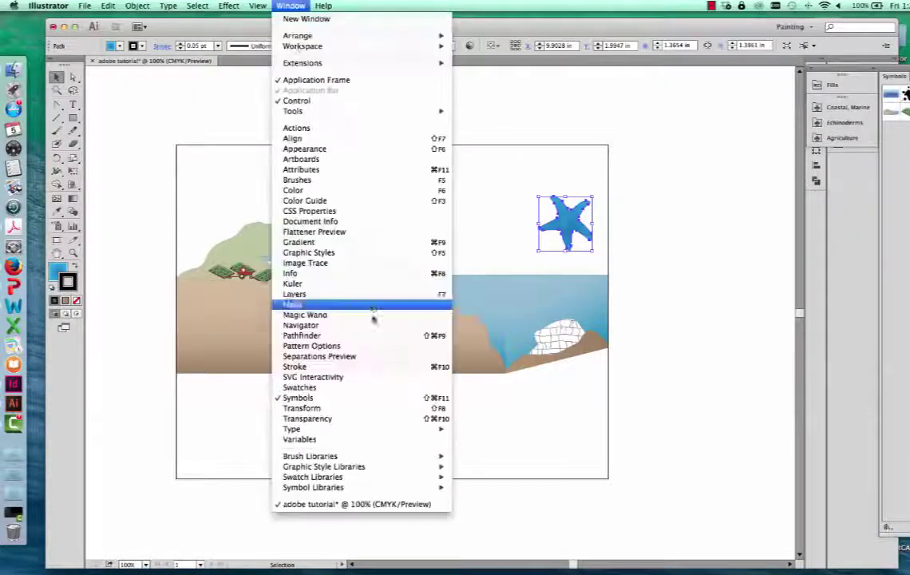
{"action": "left_click", "coordinate": [340, 242]}
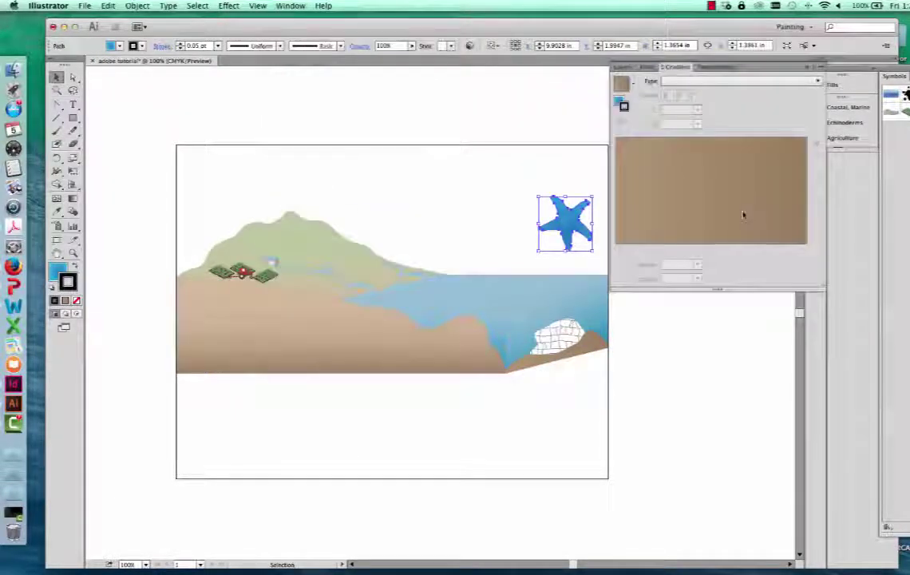
{"action": "left_click", "coordinate": [703, 167]}
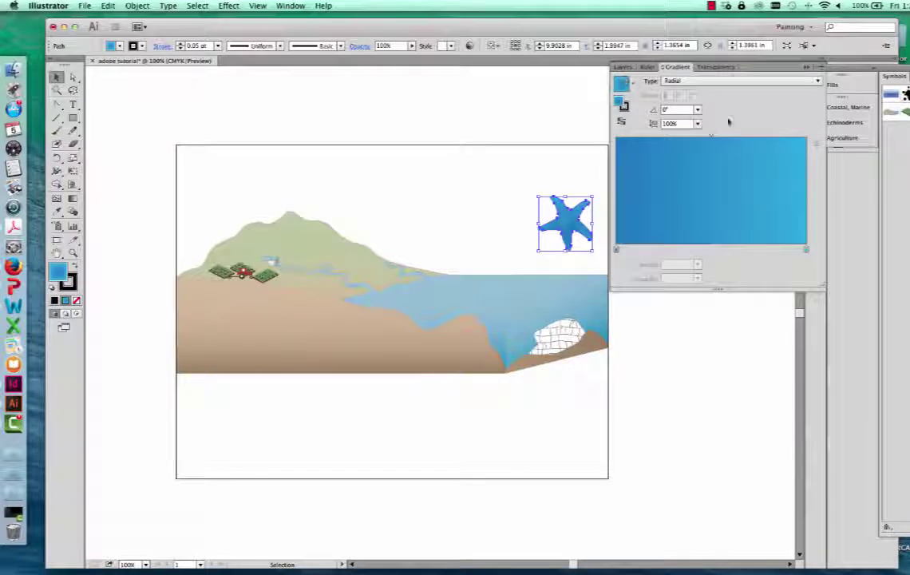
{"action": "left_click", "coordinate": [290, 5]}
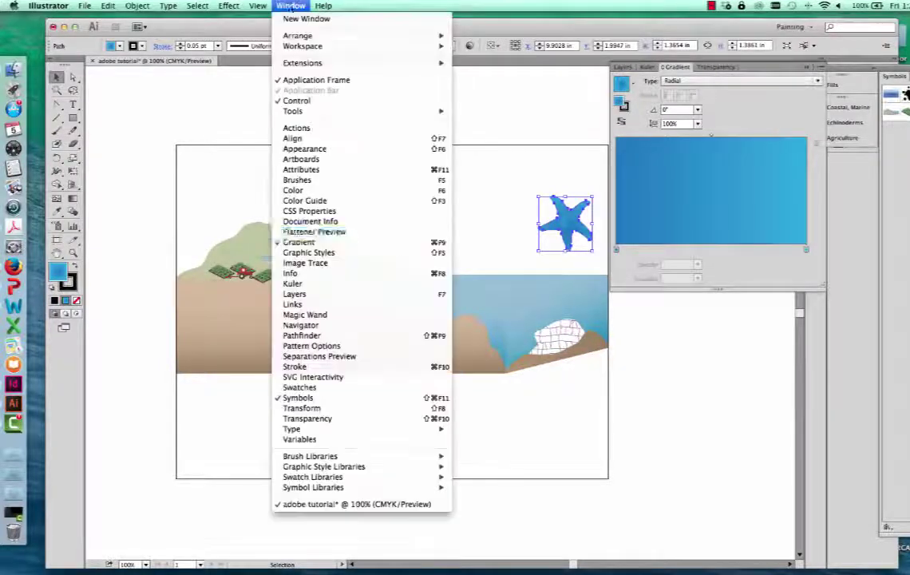
{"action": "left_click", "coordinate": [376, 389]}
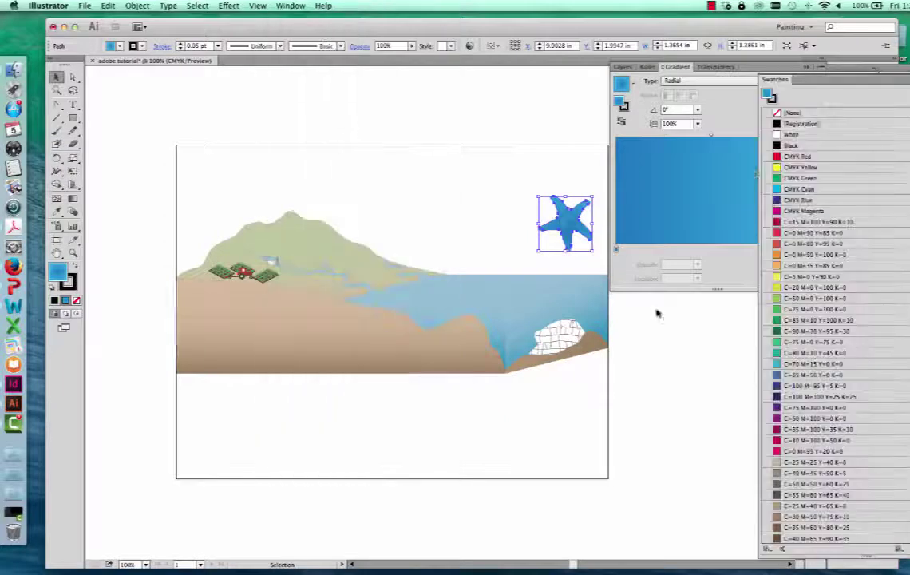
{"action": "left_click_drag", "start_coordinate": [781, 72], "coordinate": [682, 77]}
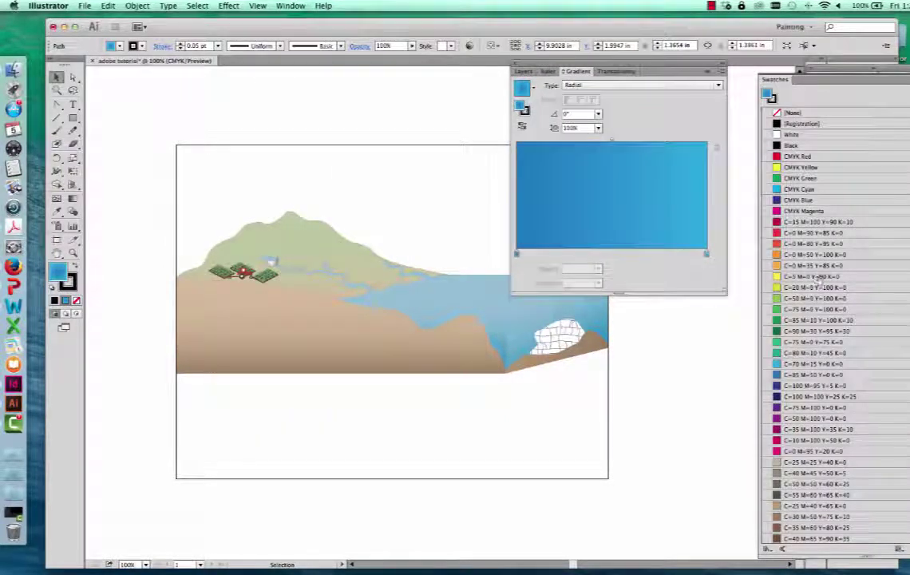
Recolor the seastar arms' radial gradient with C=5 M=0 Y=90 K=0 at the start and C=20 M=0 Y=100 K=0 at the end.
{"action": "left_click_drag", "start_coordinate": [819, 276], "coordinate": [527, 257]}
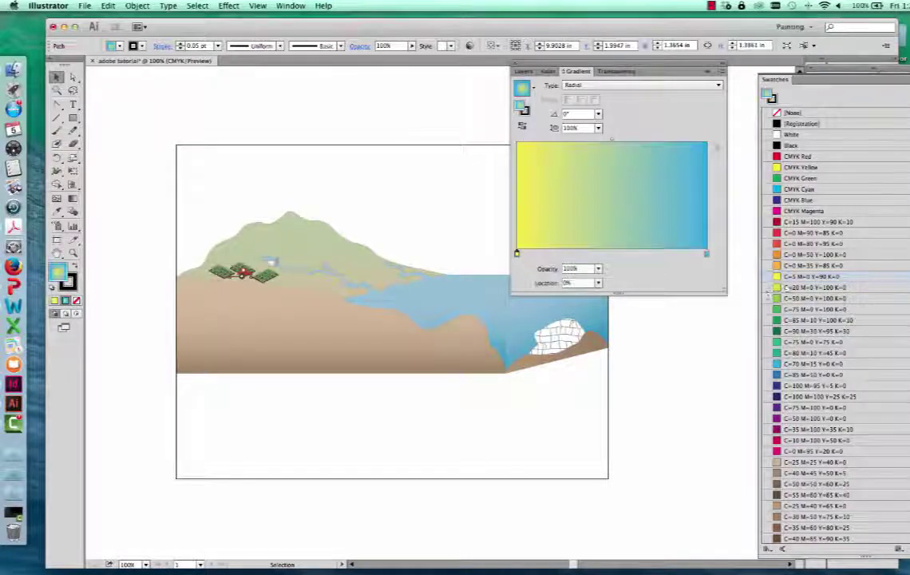
{"action": "left_click", "coordinate": [707, 255]}
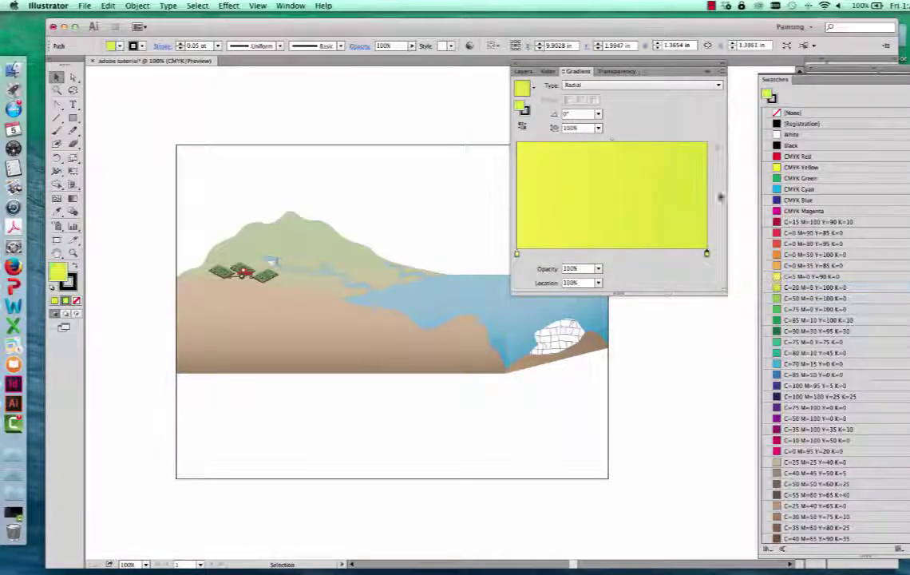
{"action": "left_click_drag", "start_coordinate": [643, 76], "coordinate": [827, 97]}
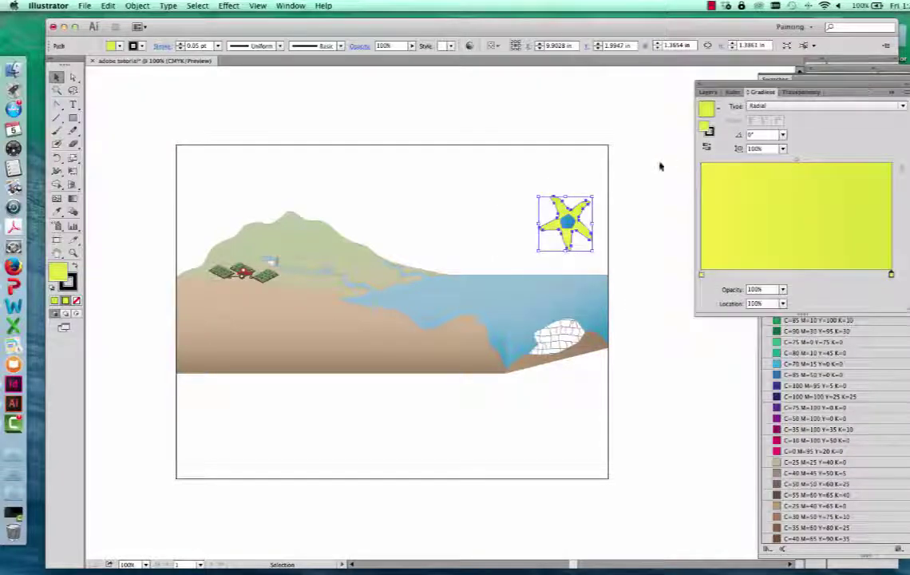
{"action": "left_click", "coordinate": [659, 166]}
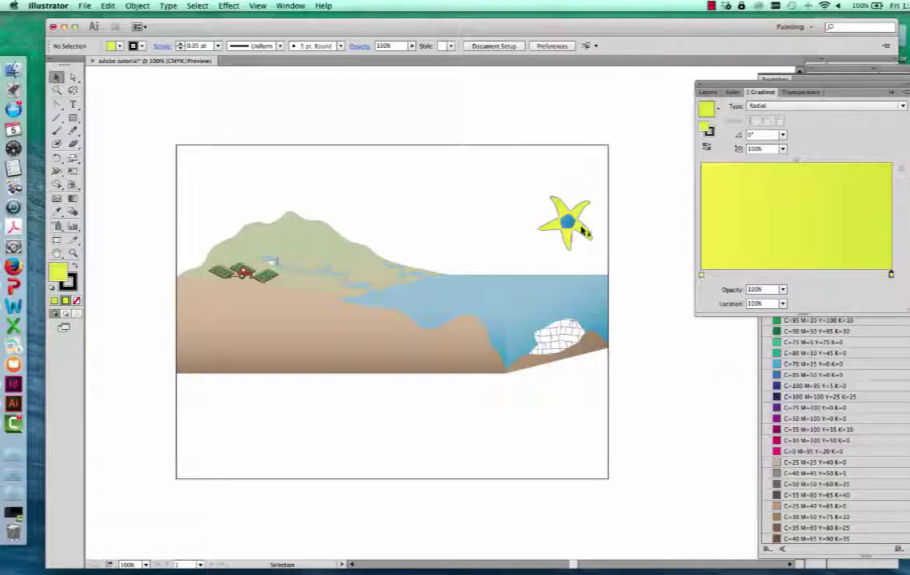
Recolor the seastar's blue centre with a radial gradient from C=5 M=0 Y=90 K=0 to C=20 M=0 Y=100 K=0.
{"action": "left_click", "coordinate": [577, 224]}
{"action": "left_click", "coordinate": [567, 223]}
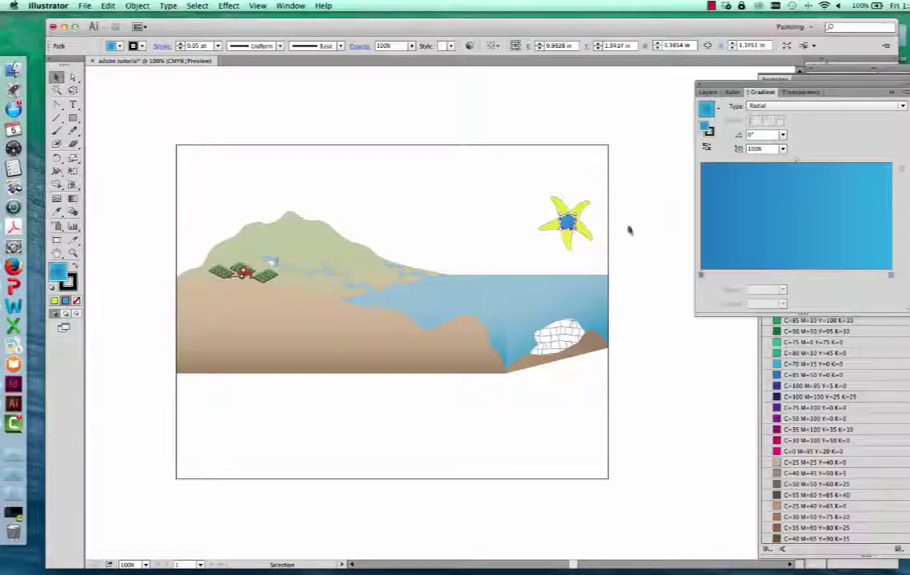
{"action": "left_click_drag", "start_coordinate": [727, 83], "coordinate": [553, 77]}
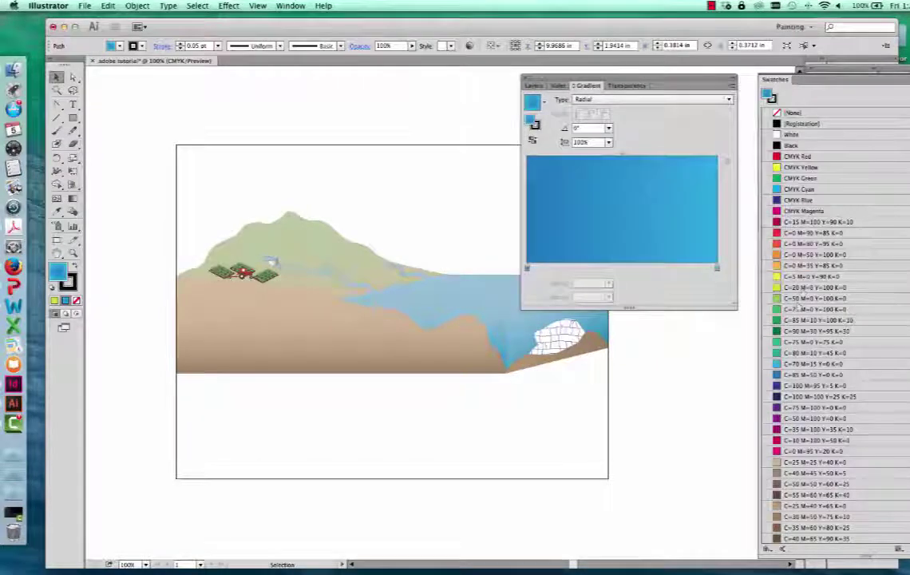
{"action": "left_click_drag", "start_coordinate": [802, 276], "coordinate": [528, 269]}
{"action": "left_click_drag", "start_coordinate": [821, 289], "coordinate": [718, 267]}
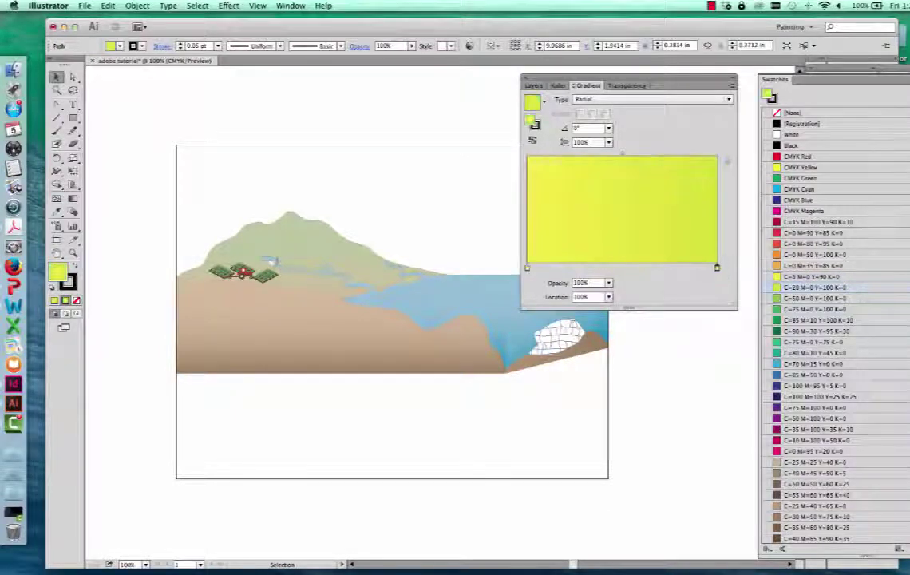
{"action": "left_click", "coordinate": [732, 79]}
{"action": "left_click", "coordinate": [715, 160]}
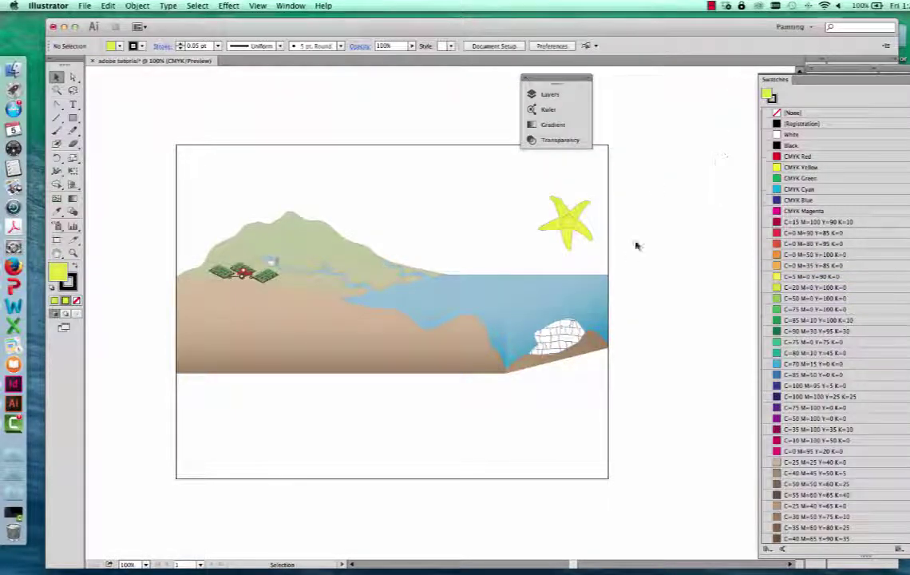
Group all the yellow seastar's parts into one object and put away the Gradient settings.
{"action": "mouse_move", "coordinate": [630, 252]}
{"action": "left_mouse_down"}
{"action": "mouse_move", "coordinate": [506, 173]}
{"action": "mouse_move", "coordinate": [653, 256]}
{"action": "mouse_move", "coordinate": [634, 247]}
{"action": "left_mouse_up"}
{"action": "left_click", "coordinate": [657, 278]}
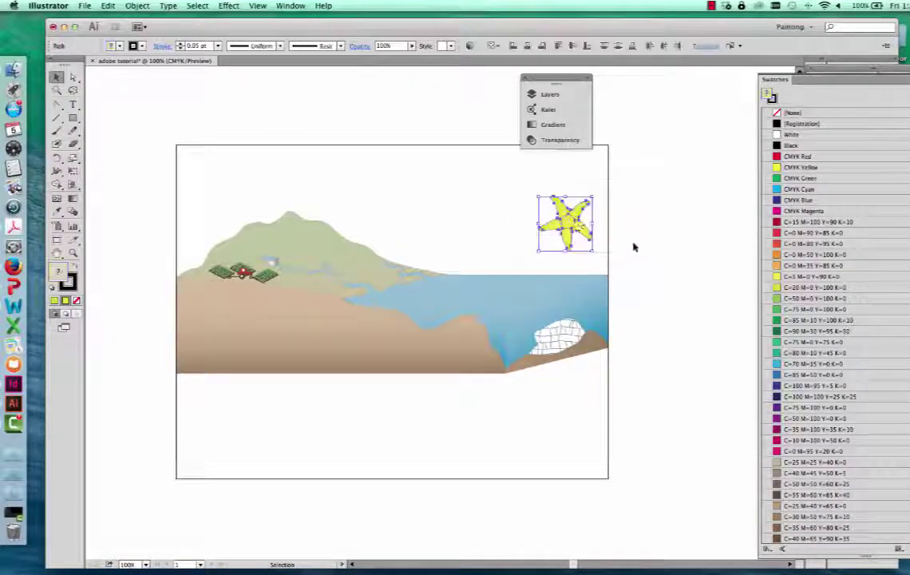
{"action": "right_click", "coordinate": [565, 221]}
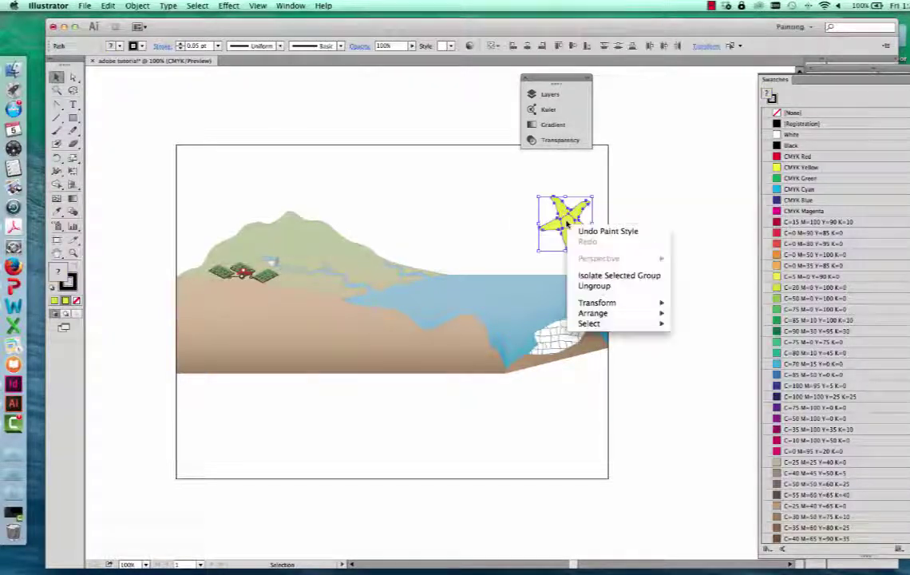
{"action": "left_click", "coordinate": [148, 5]}
{"action": "left_click", "coordinate": [140, 47]}
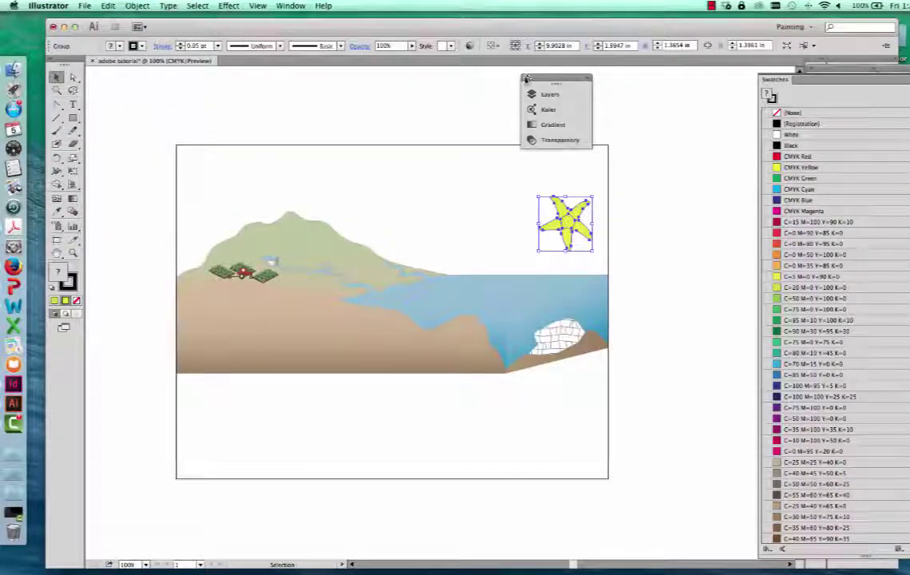
{"action": "left_click", "coordinate": [137, 6]}
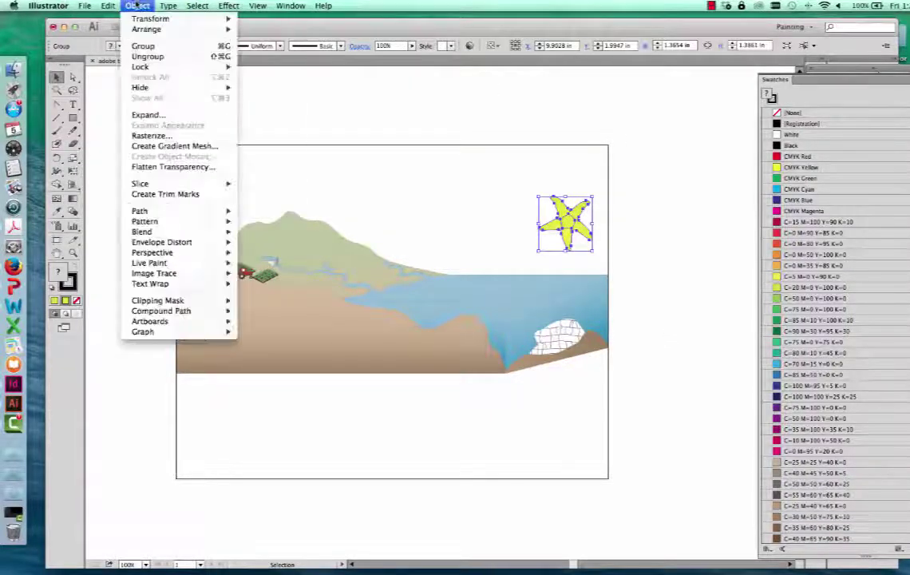
{"action": "left_click", "coordinate": [148, 47]}
{"action": "left_click", "coordinate": [636, 239]}
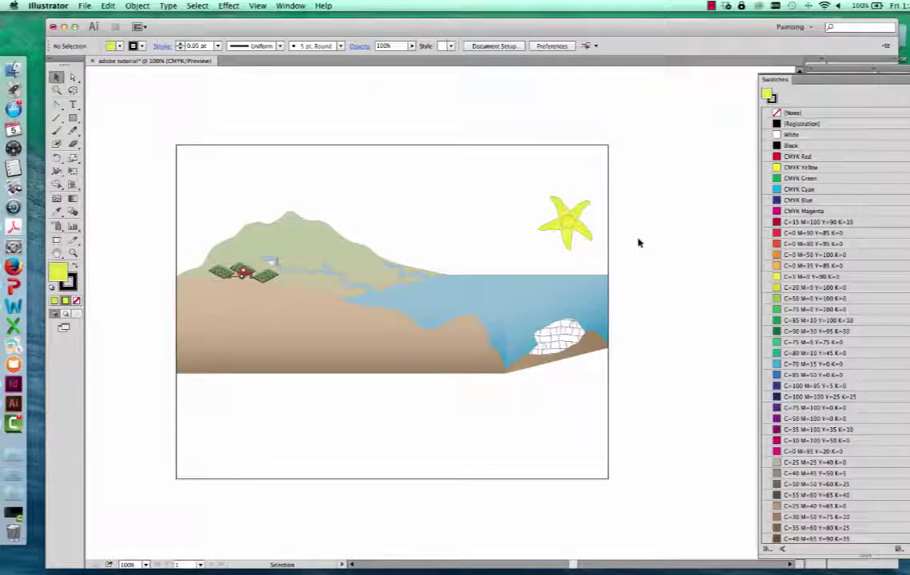
Scale the yellow seastar down to about 0.61 by 0.62 in and move it onto the white mound underwater.
{"action": "left_click", "coordinate": [575, 212]}
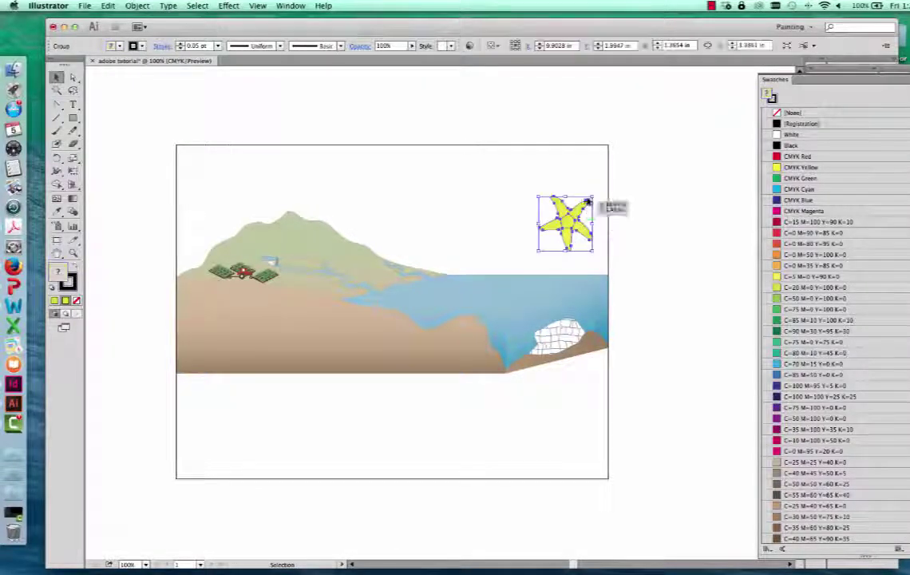
{"action": "left_click_drag", "start_coordinate": [575, 212], "coordinate": [557, 240]}
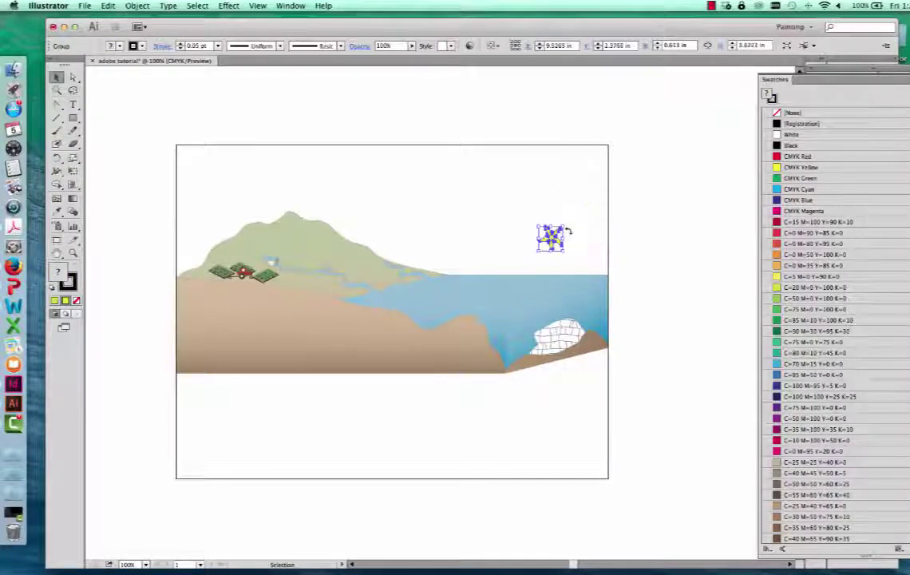
{"action": "left_click", "coordinate": [556, 334], "text": "shift"}
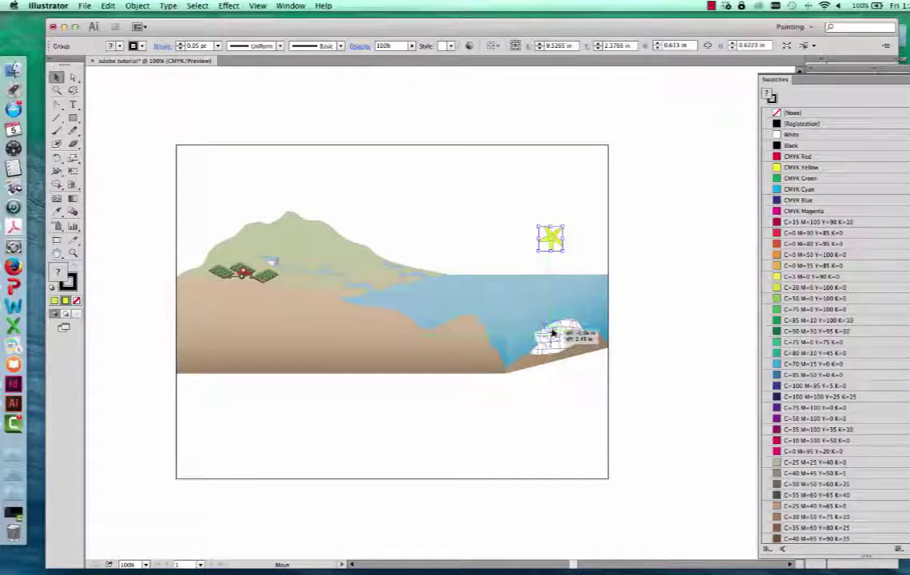
{"action": "key", "text": "super+alt+c"}
{"action": "left_click", "coordinate": [663, 302]}
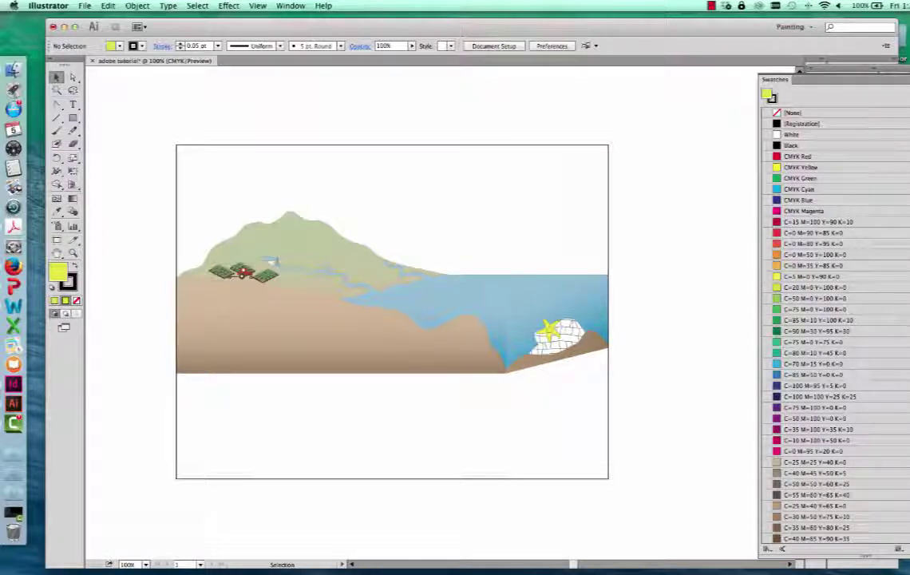
Put away the color swatches, the symbols and the IAN symbol libraries to clear the workspace.
{"action": "key", "text": "super+shift+F11"}
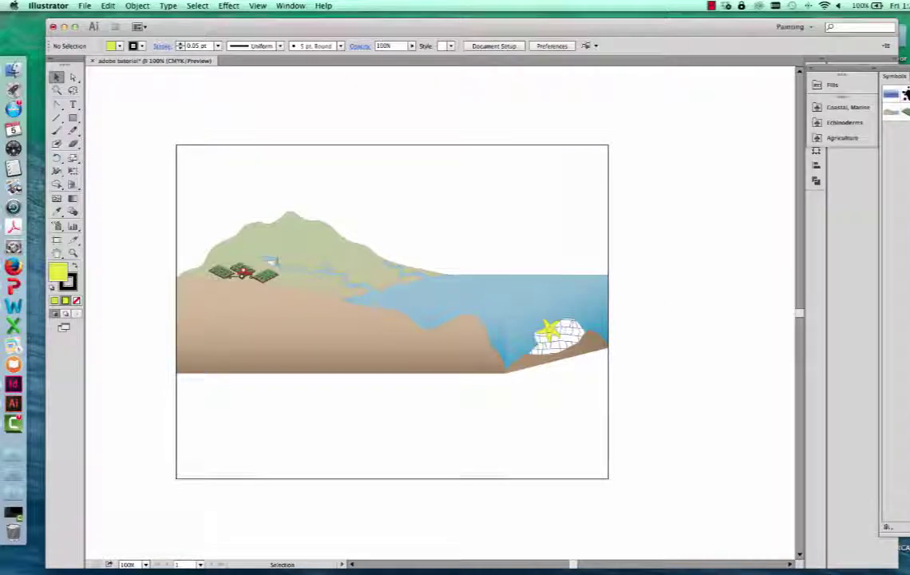
{"action": "left_click", "coordinate": [696, 155]}
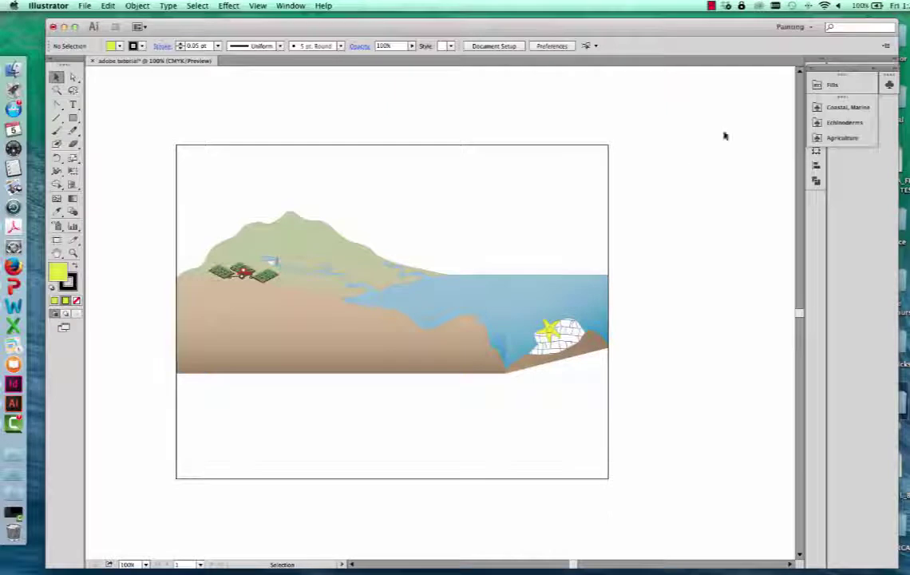
{"action": "left_click", "coordinate": [813, 69]}
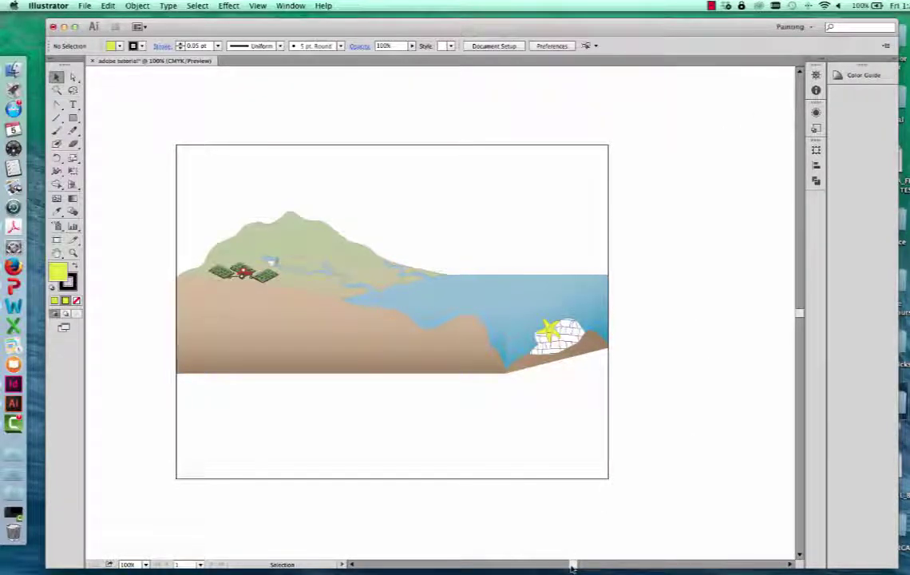
Create a text area spanning the artboard's width in the blank space beneath the landscape and enter "Figure legend".
{"action": "scroll", "coordinate": [570, 562], "scroll_direction": "left", "scroll_amount": 3}
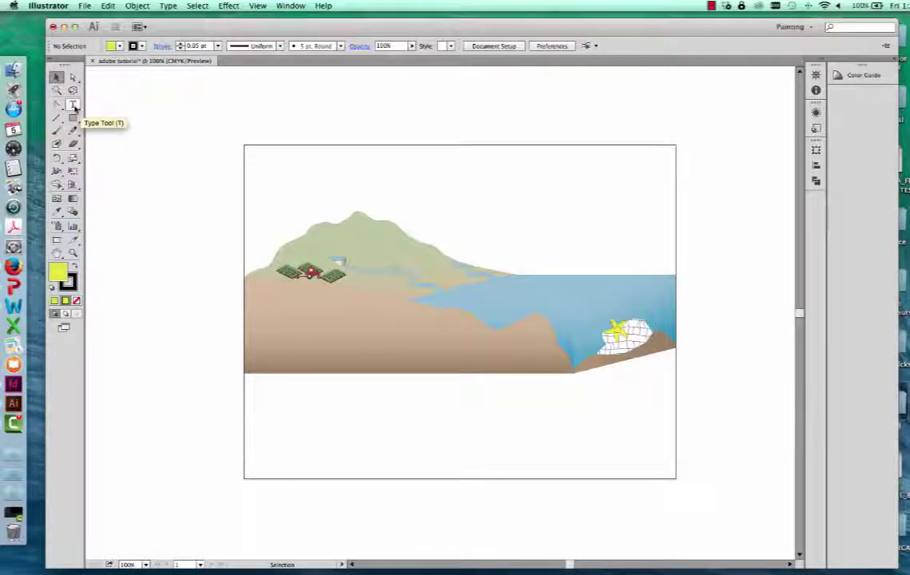
{"action": "left_click", "coordinate": [74, 107]}
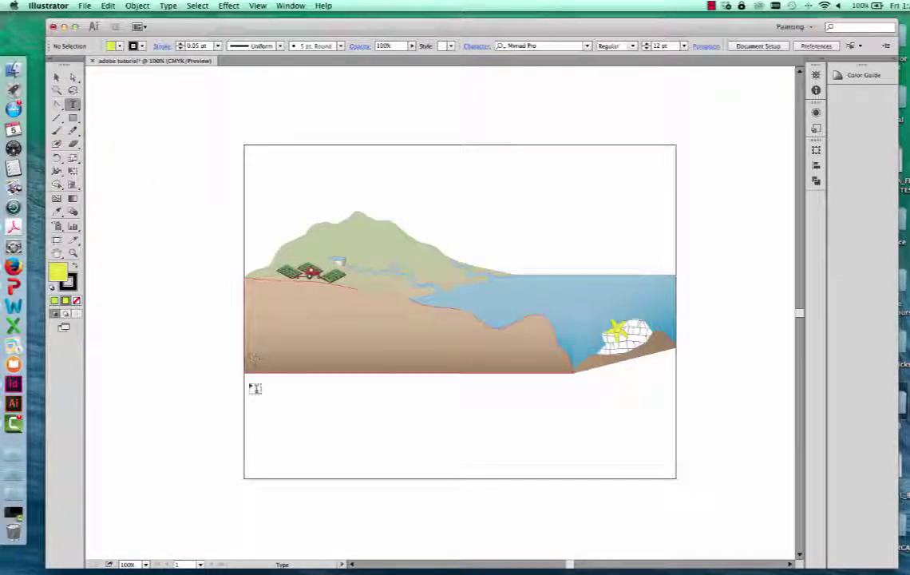
{"action": "left_click_drag", "start_coordinate": [247, 382], "coordinate": [675, 478]}
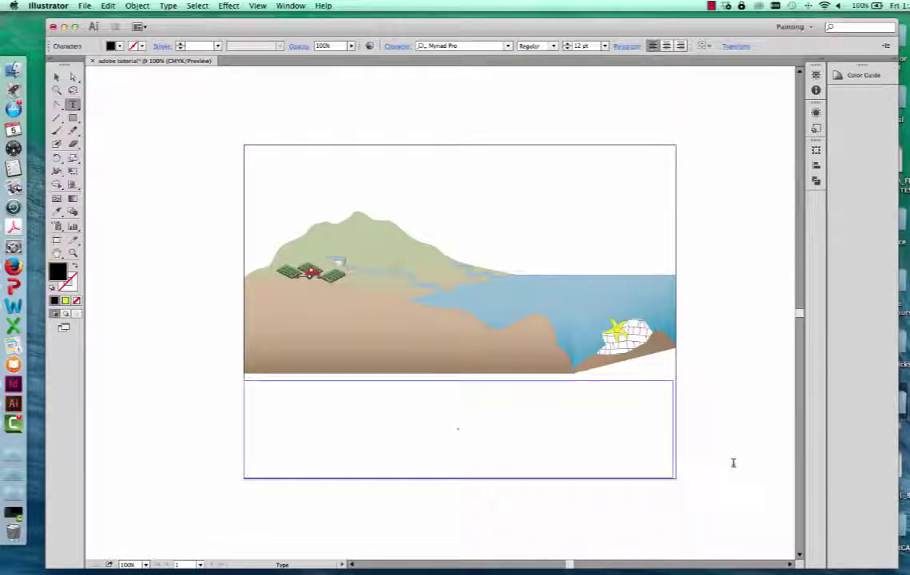
{"action": "type", "text": "Ha"}
{"action": "key", "text": "BackSpace"}
{"action": "key", "text": "BackSpace"}
{"action": "type", "text": "Figure legend "}
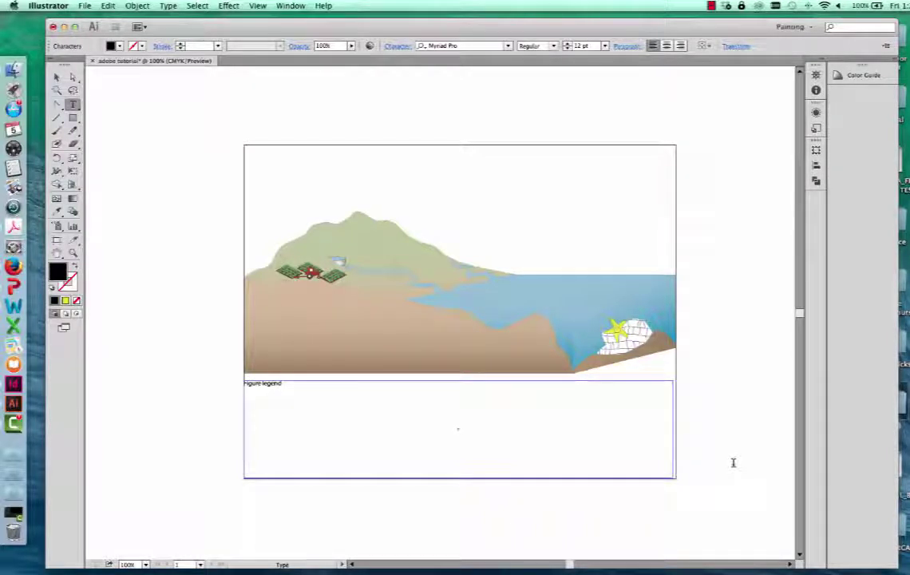
Add the legend lines "Agriculture", "Sea star" and "Coral reef", with a blank line after "Agriculture", and finish editing the text.
{"action": "type", "text": "Agricu"}
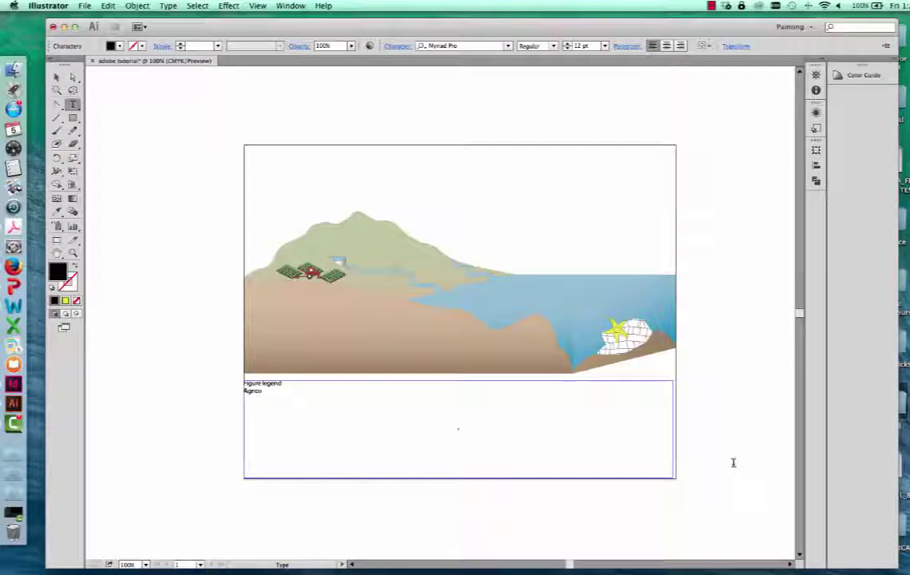
{"action": "type", "text": "lture"}
{"action": "key", "text": "Return"}
{"action": "key", "text": "Return"}
{"action": "type", "text": "Sea star"}
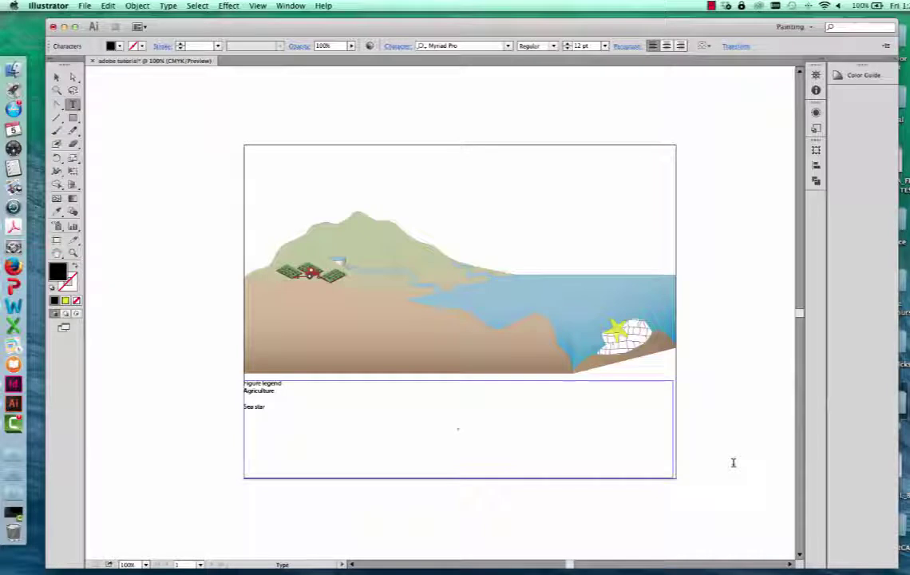
{"action": "key", "text": "Return"}
{"action": "type", "text": "Coral re"}
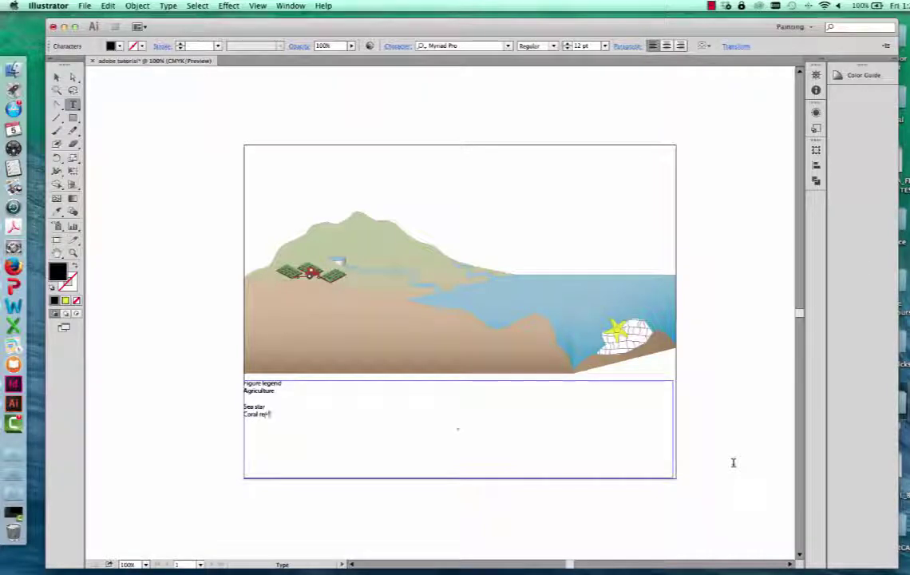
{"action": "type", "text": "ef"}
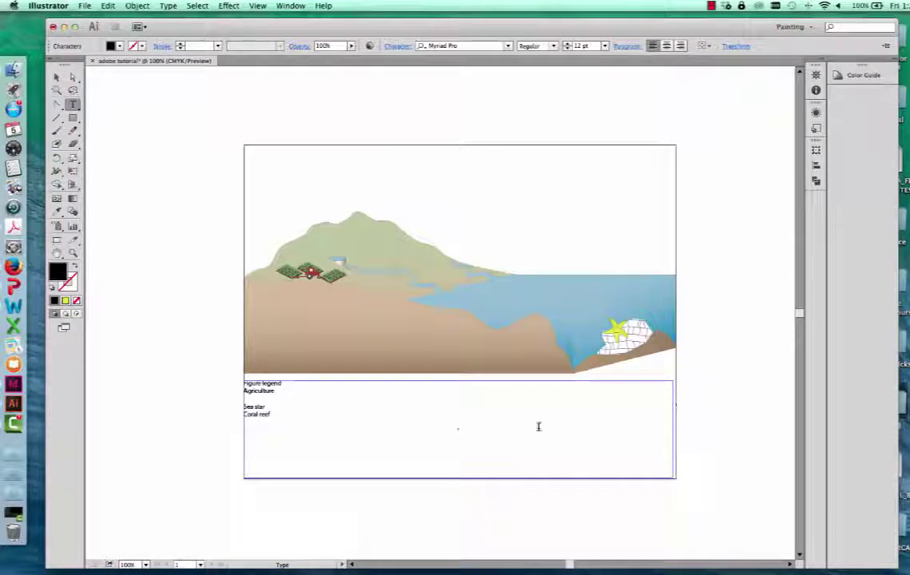
{"action": "left_click", "coordinate": [56, 76]}
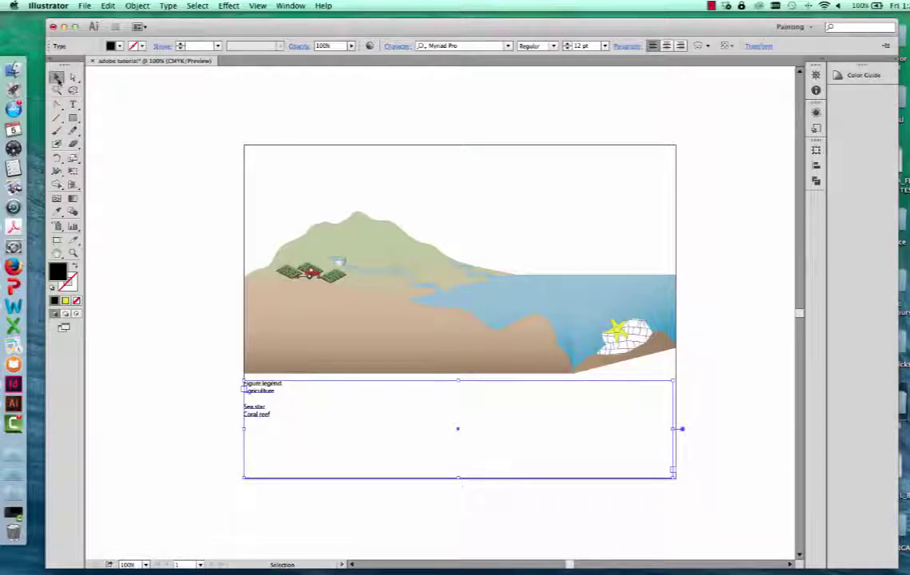
Deselect the legend text and save the document to the Desktop as "adobe tutorial.ai" in Adobe Illustrator format.
{"action": "left_click", "coordinate": [192, 166]}
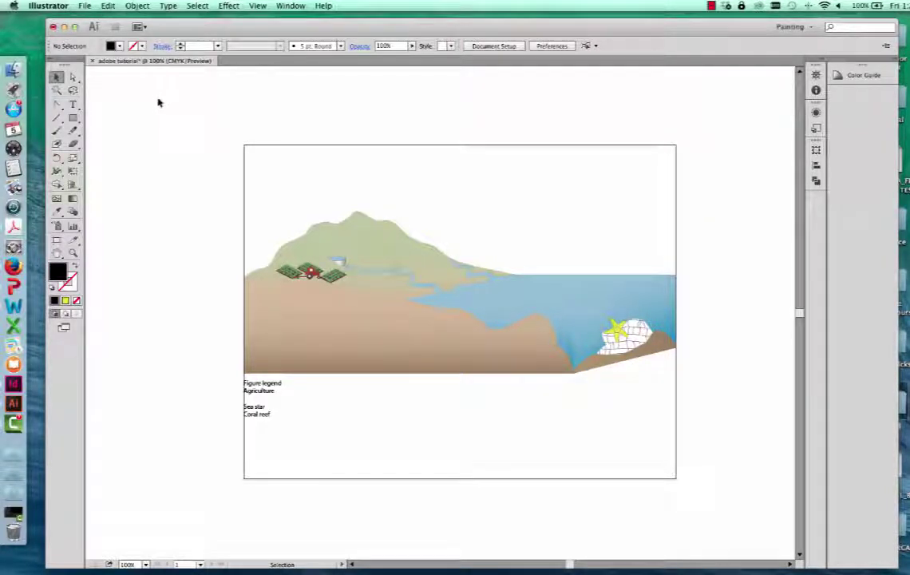
{"action": "left_click", "coordinate": [84, 6]}
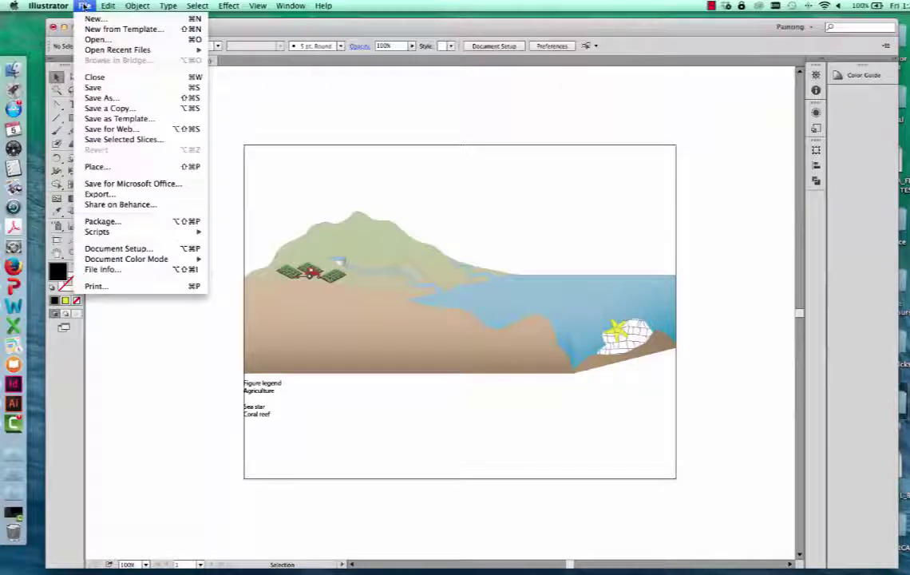
{"action": "left_click", "coordinate": [102, 98]}
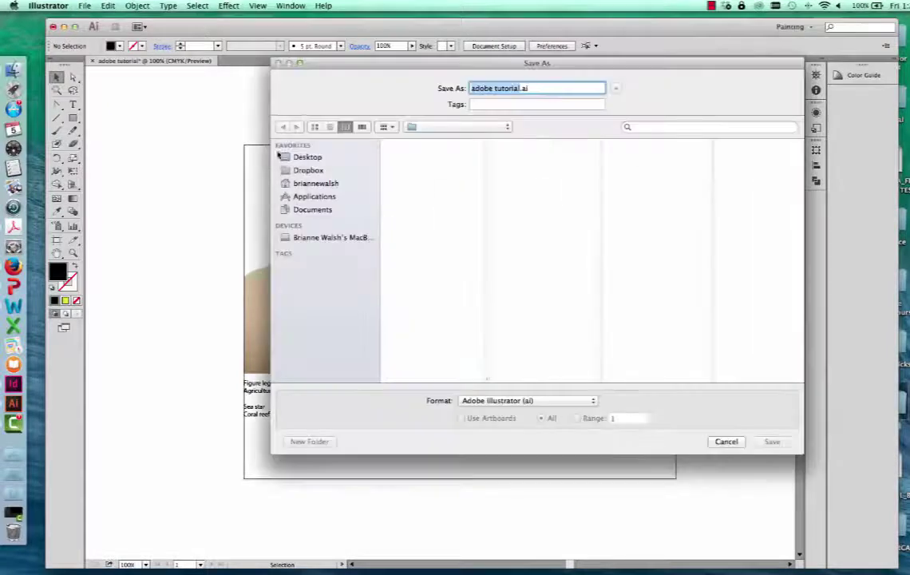
{"action": "left_click", "coordinate": [310, 158]}
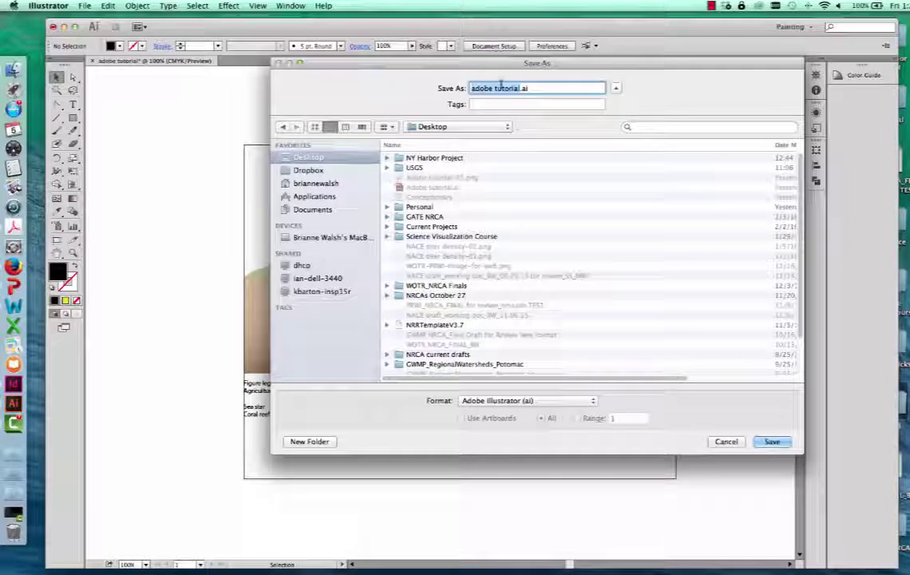
{"action": "left_click", "coordinate": [774, 444]}
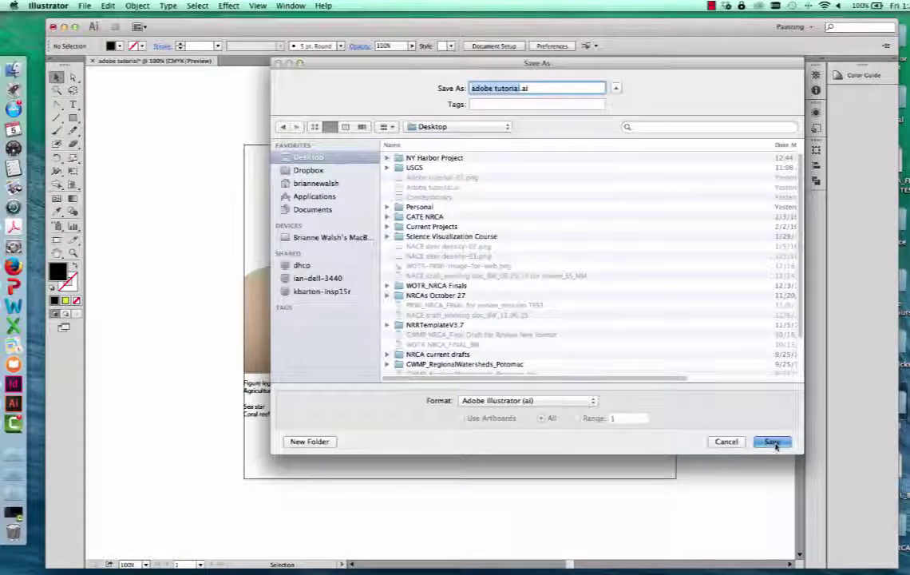
{"action": "left_click", "coordinate": [615, 136]}
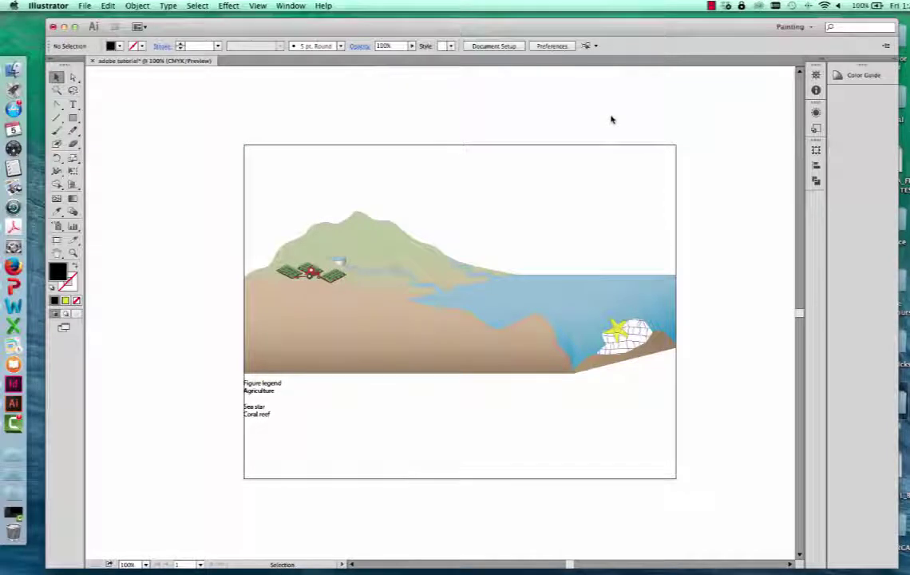
{"action": "left_click", "coordinate": [384, 392]}
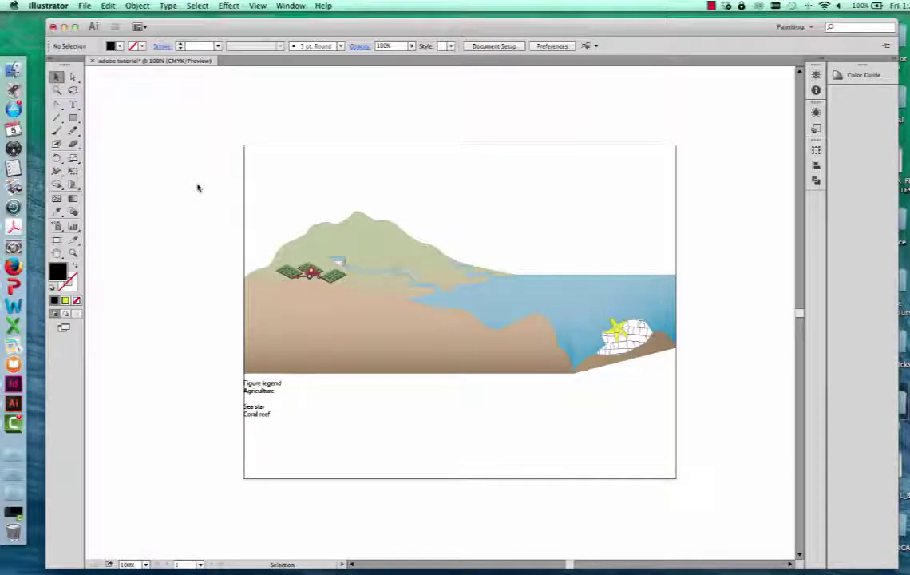
Export the diagram to the Desktop as "Adobe tutorial.png" in PNG format, using all artboards.
{"action": "left_click", "coordinate": [85, 6]}
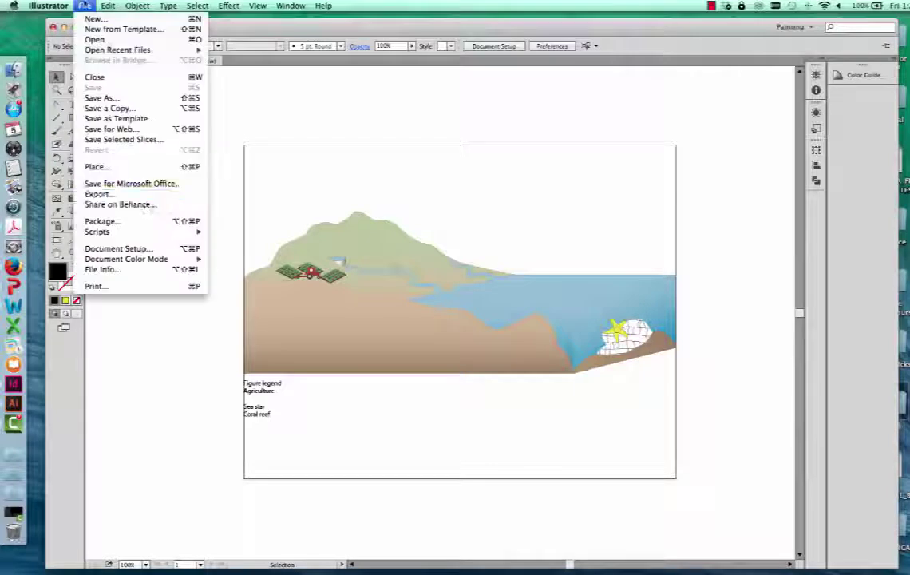
{"action": "left_click", "coordinate": [149, 193]}
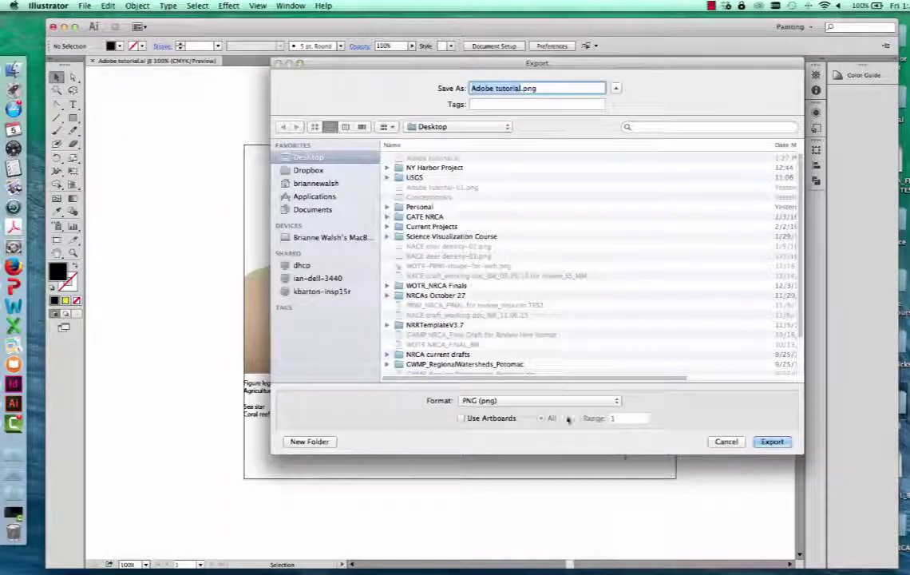
{"action": "left_click", "coordinate": [583, 401]}
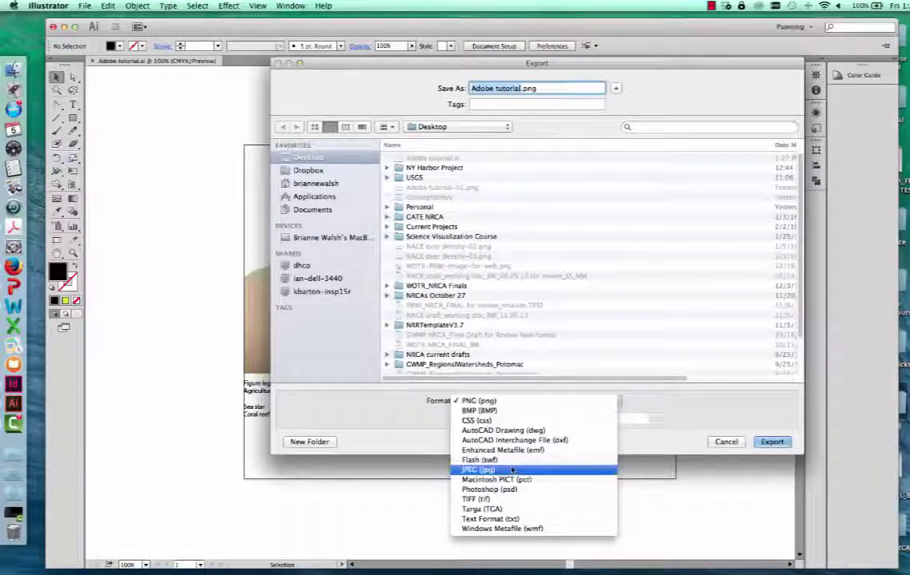
{"action": "left_click", "coordinate": [507, 400]}
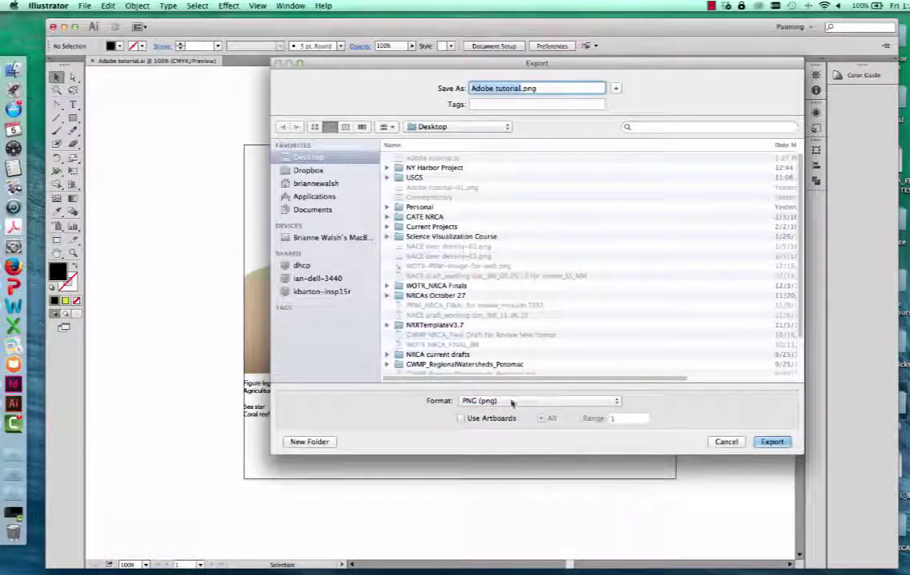
{"action": "left_click", "coordinate": [463, 420]}
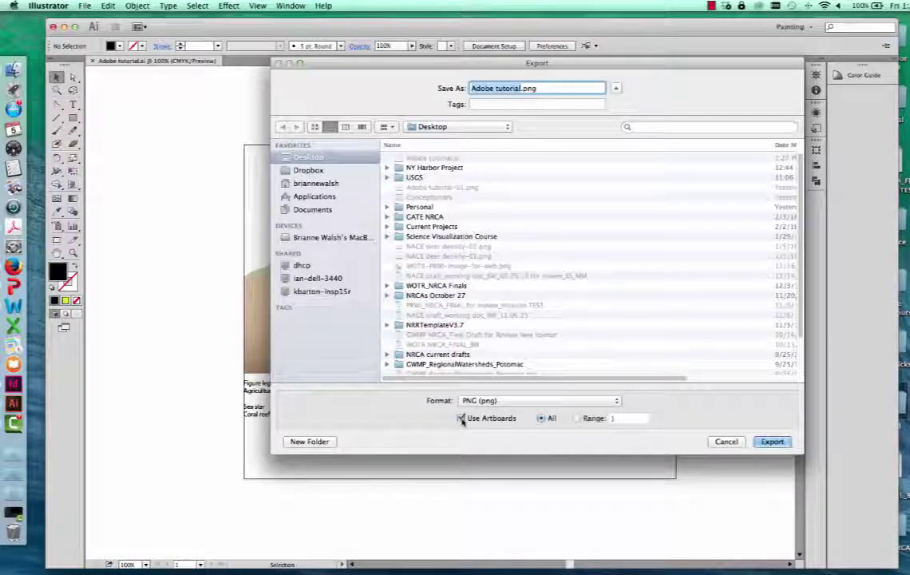
{"action": "left_click", "coordinate": [462, 418]}
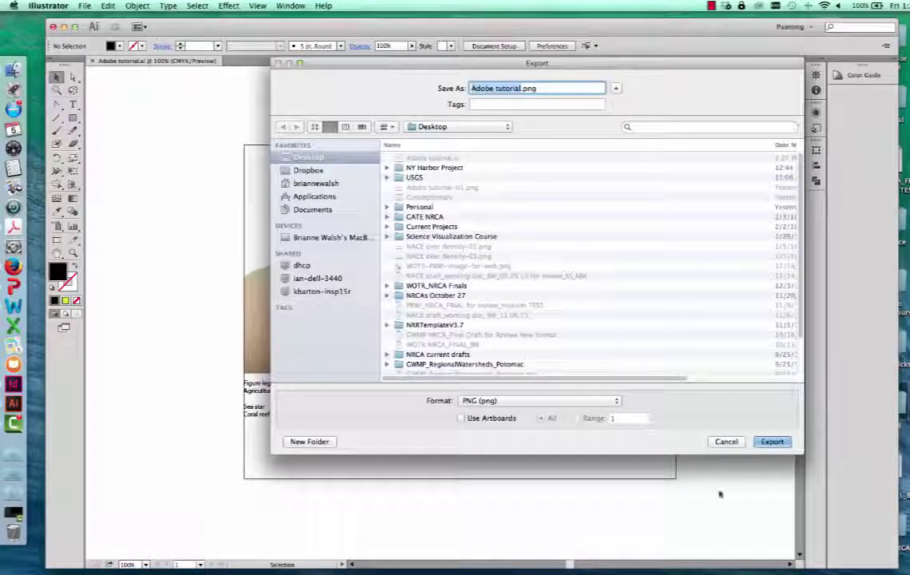
{"action": "left_click", "coordinate": [462, 418]}
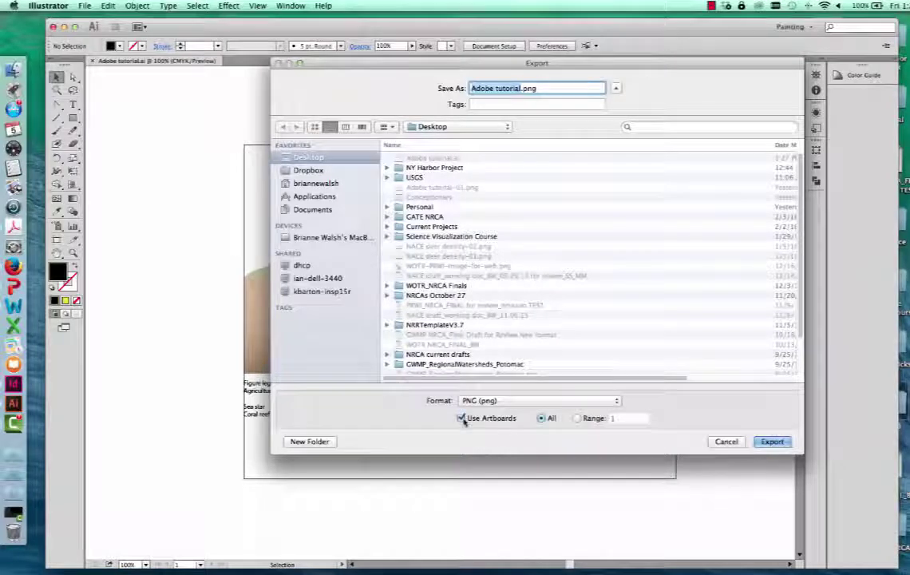
{"action": "left_click", "coordinate": [773, 444]}
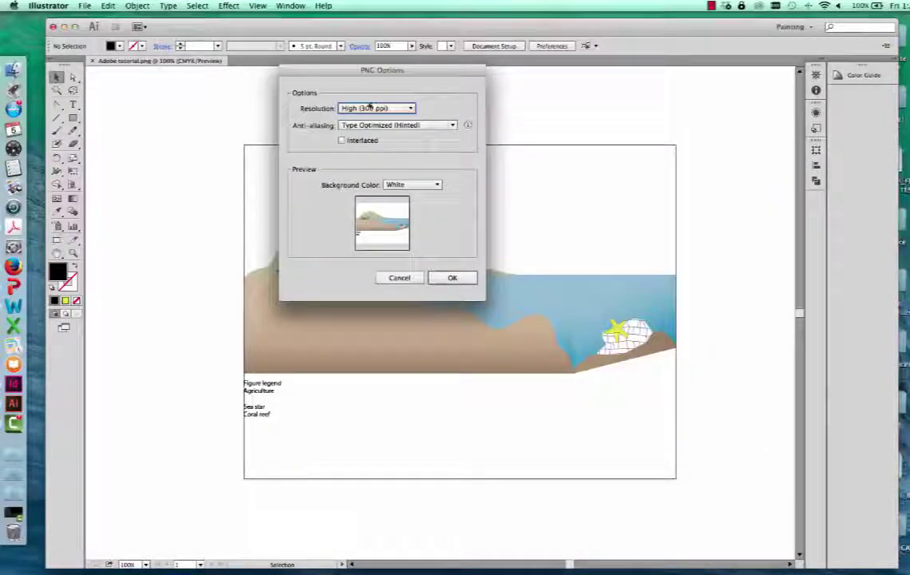
Keep the PNG resolution at High (300 ppi) and the background color White, and complete the export.
{"action": "left_click", "coordinate": [396, 108]}
{"action": "left_click", "coordinate": [405, 104]}
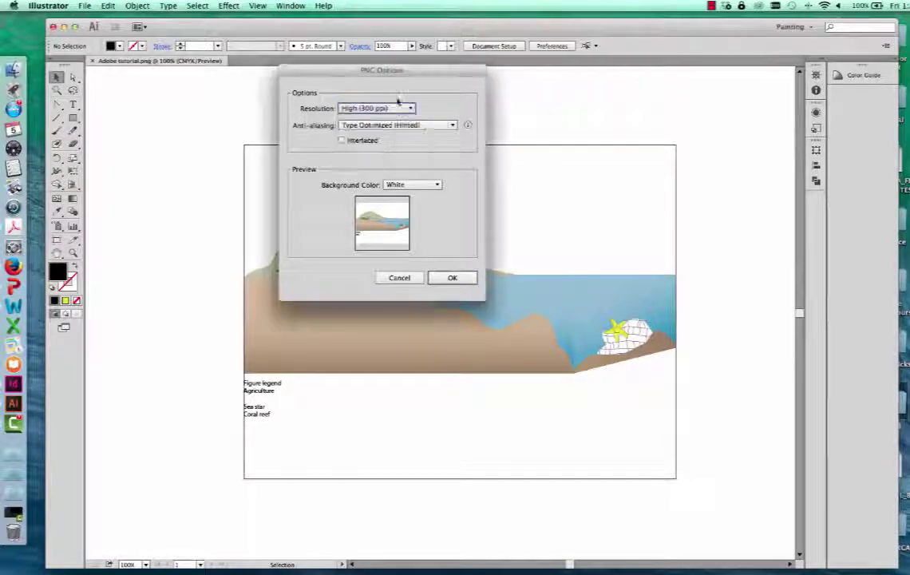
{"action": "left_click", "coordinate": [419, 186]}
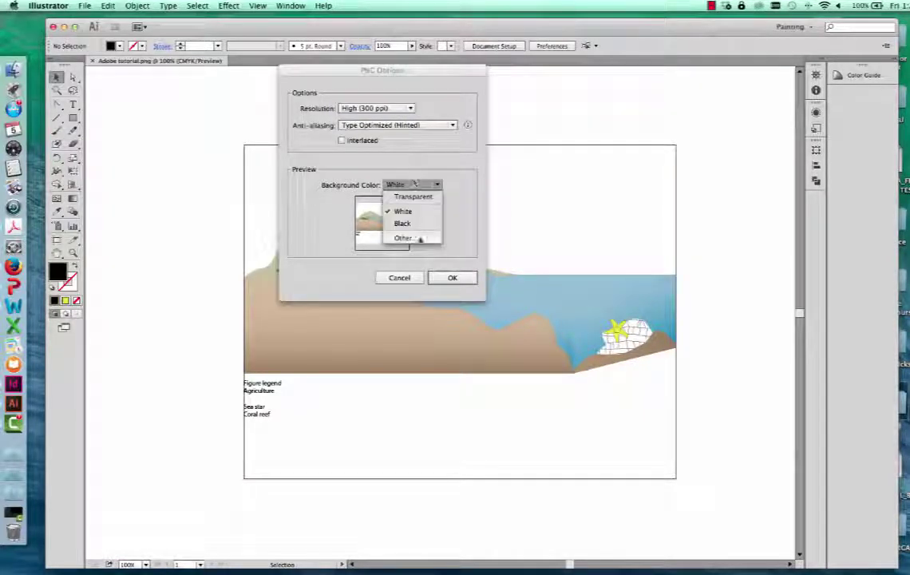
{"action": "left_click", "coordinate": [428, 162]}
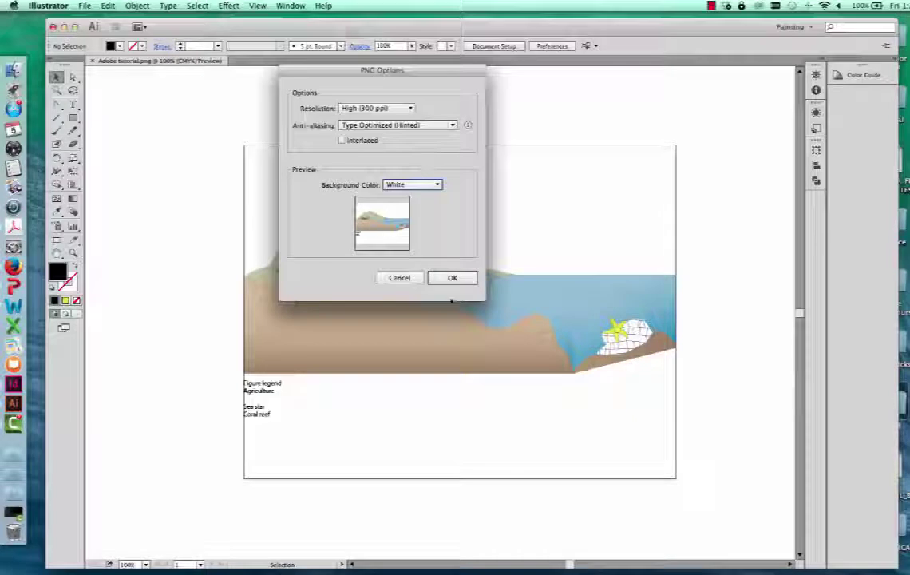
{"action": "left_click", "coordinate": [453, 279]}
{"action": "left_click", "coordinate": [301, 149]}
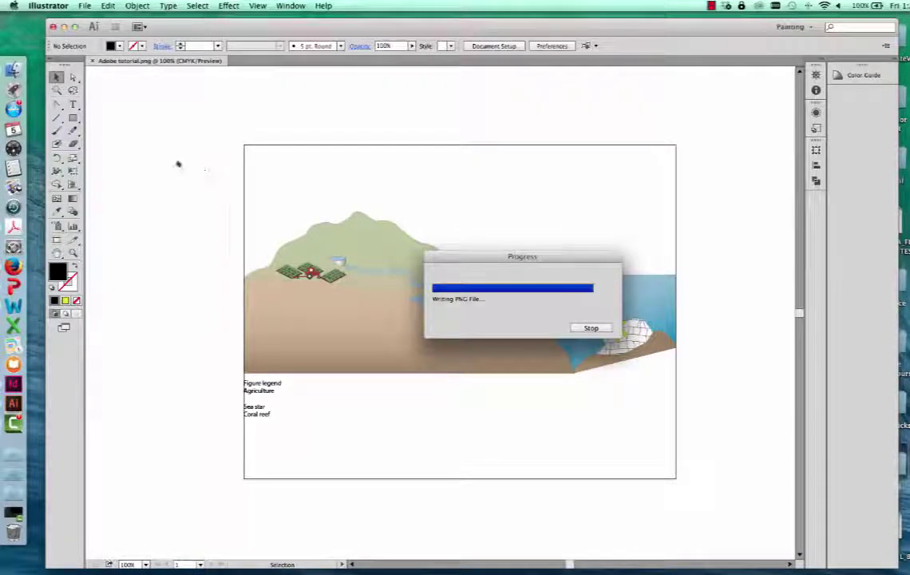
Switch to Finder, open "Adobe tutorial-01.png" from the Desktop to check the exported image, and return to Illustrator.
{"action": "left_click", "coordinate": [20, 67]}
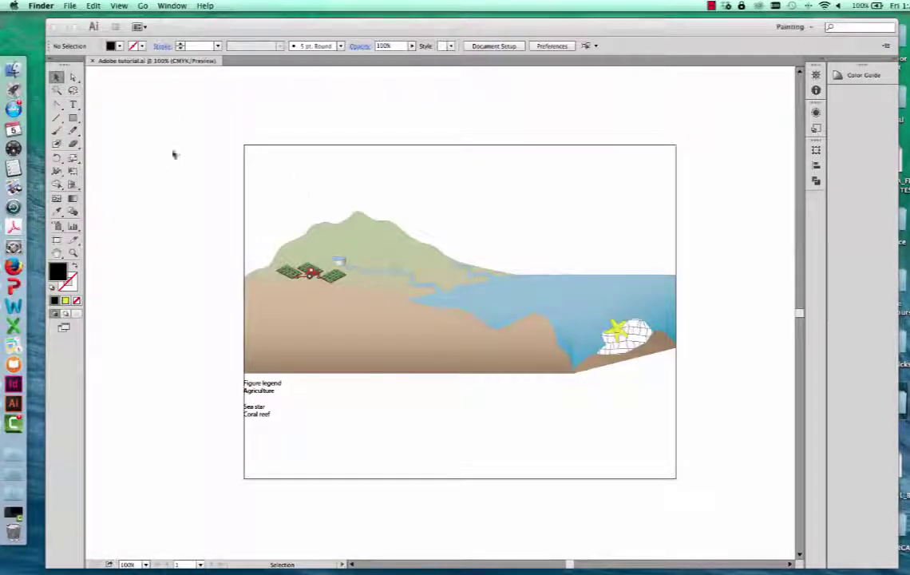
{"action": "left_click", "coordinate": [366, 168]}
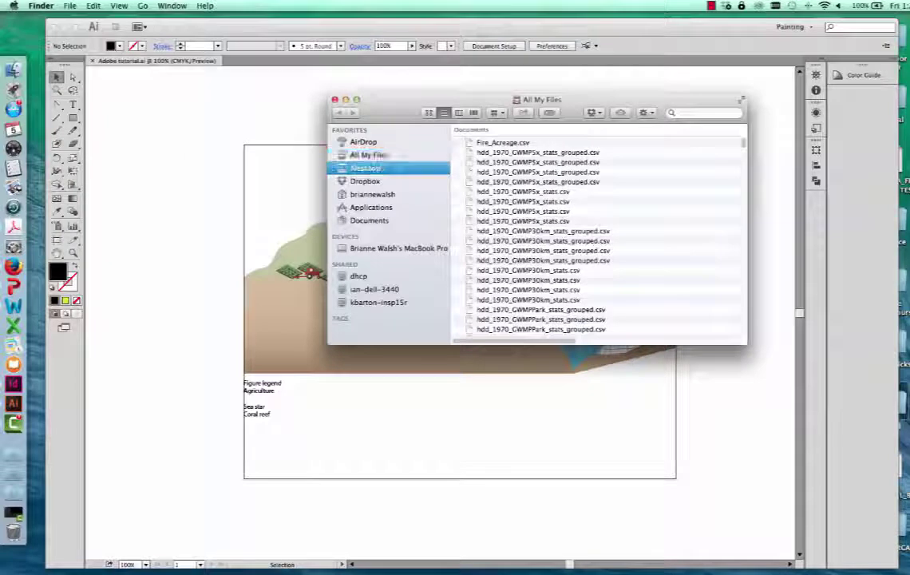
{"action": "left_click", "coordinate": [511, 130]}
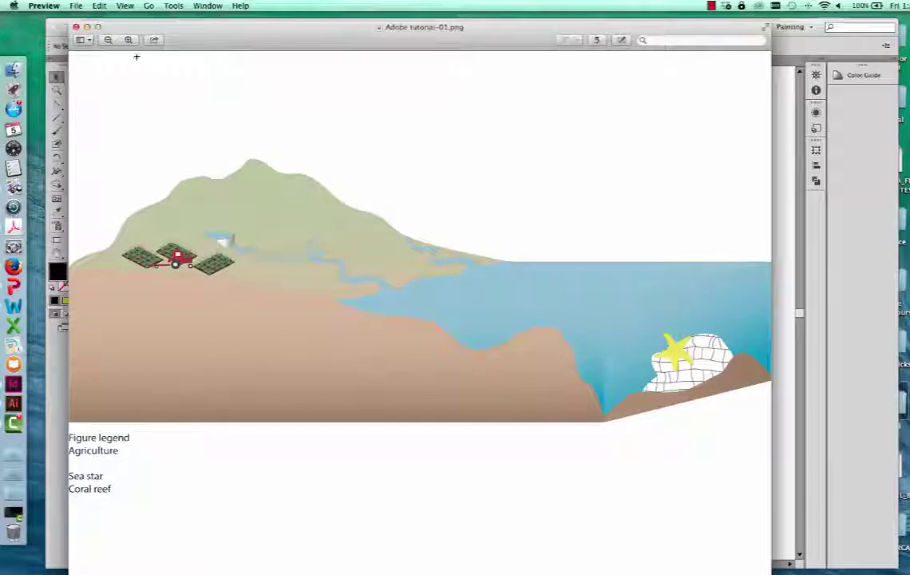
{"action": "left_click", "coordinate": [76, 28]}
{"action": "key", "text": "Escape"}
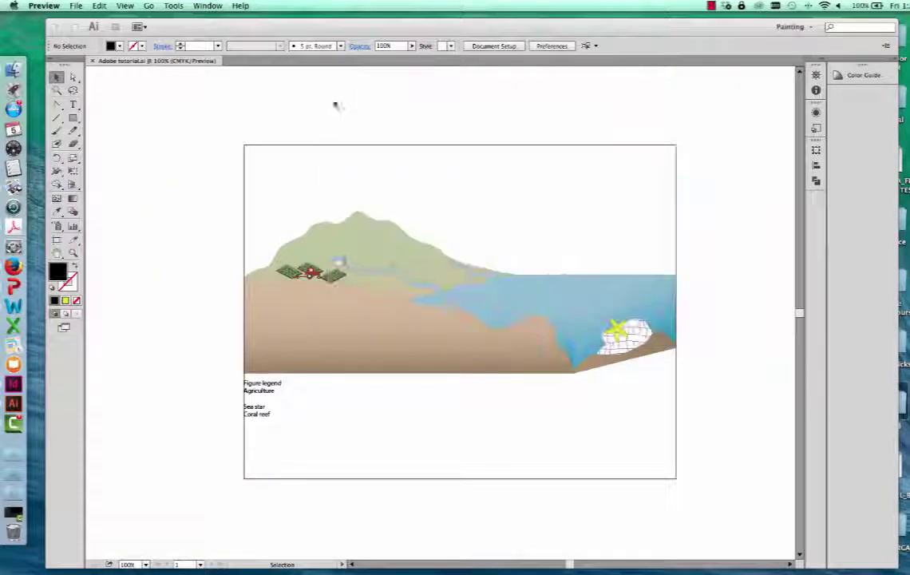
{"action": "left_click", "coordinate": [341, 107]}
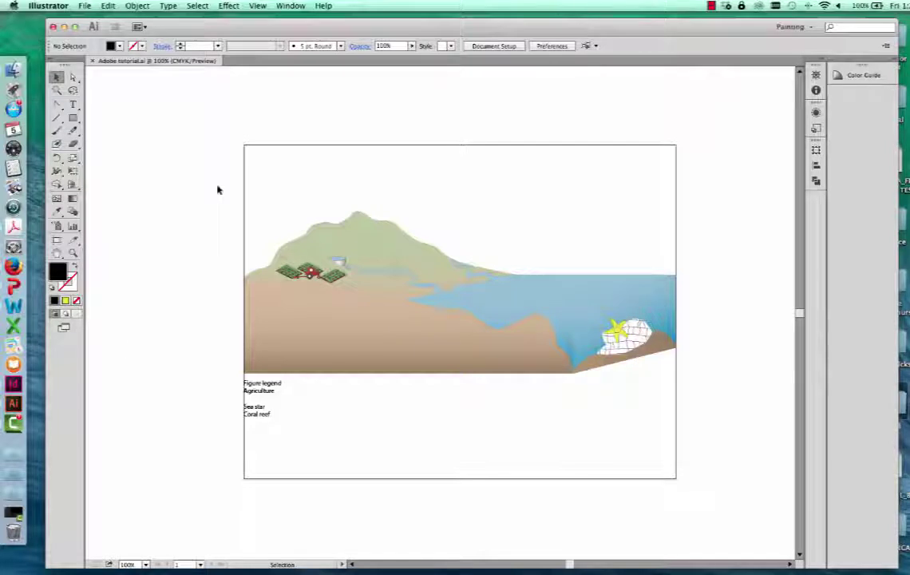
{"action": "left_click", "coordinate": [22, 423]}
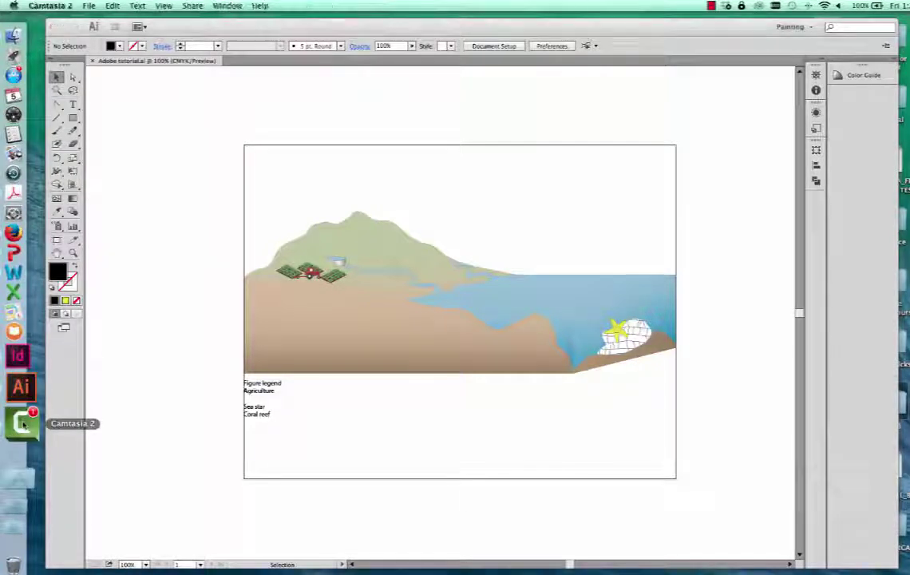